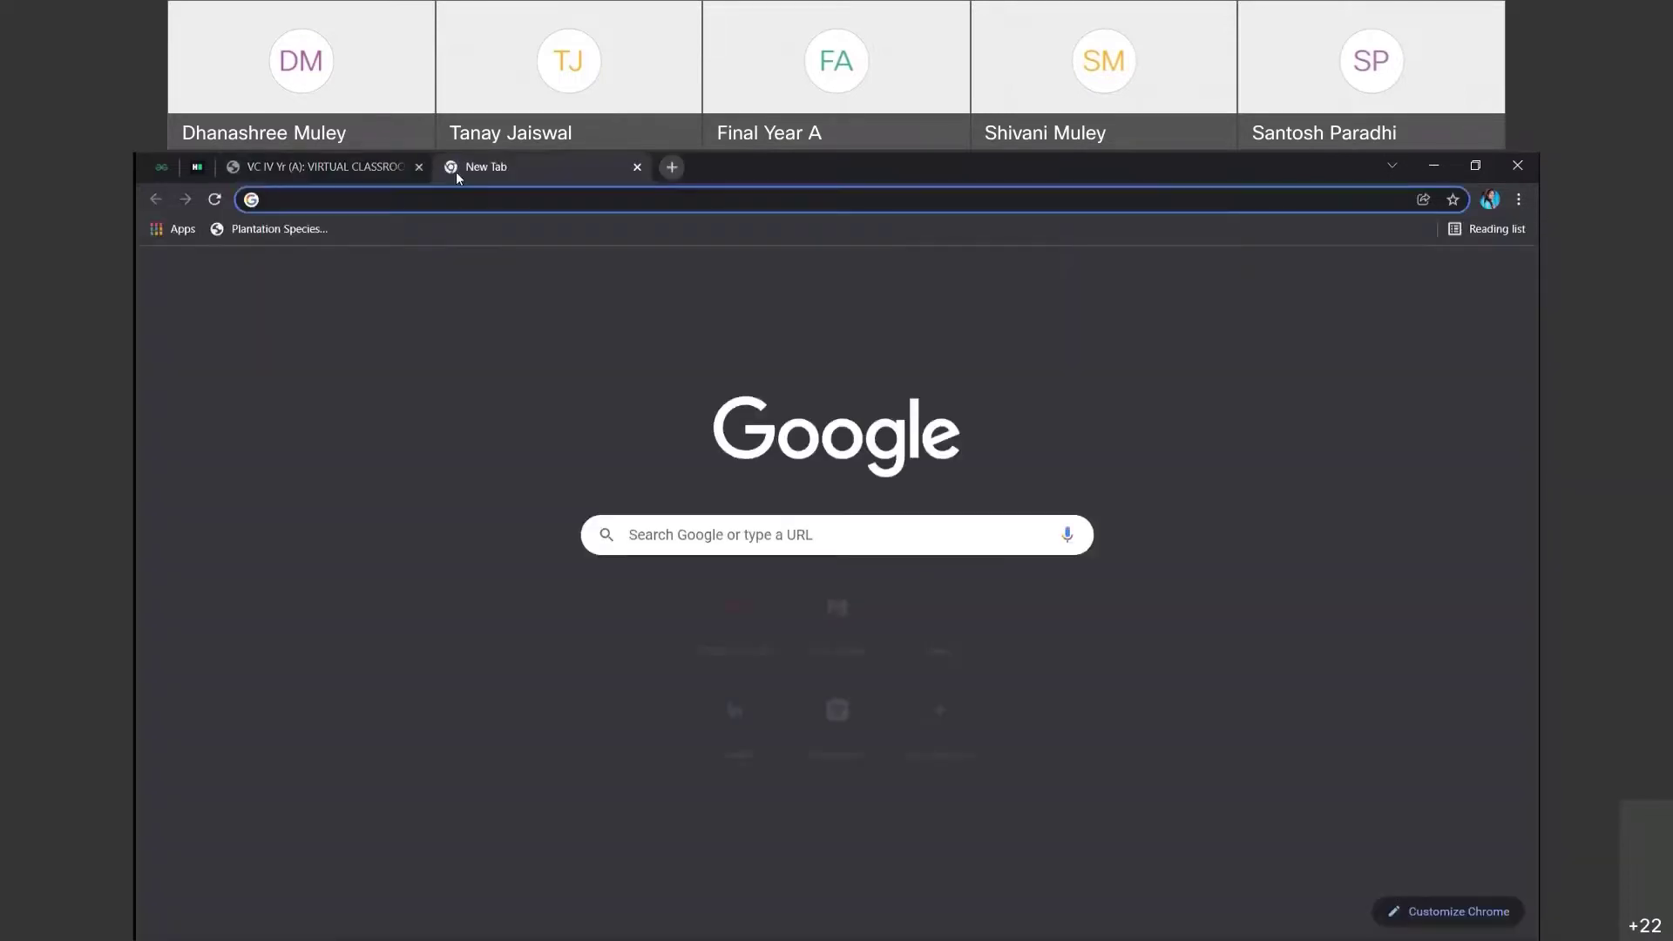
- Search Google for 'geo5 software free download' and open the official Fine GEO5 page
left_click(691, 543)
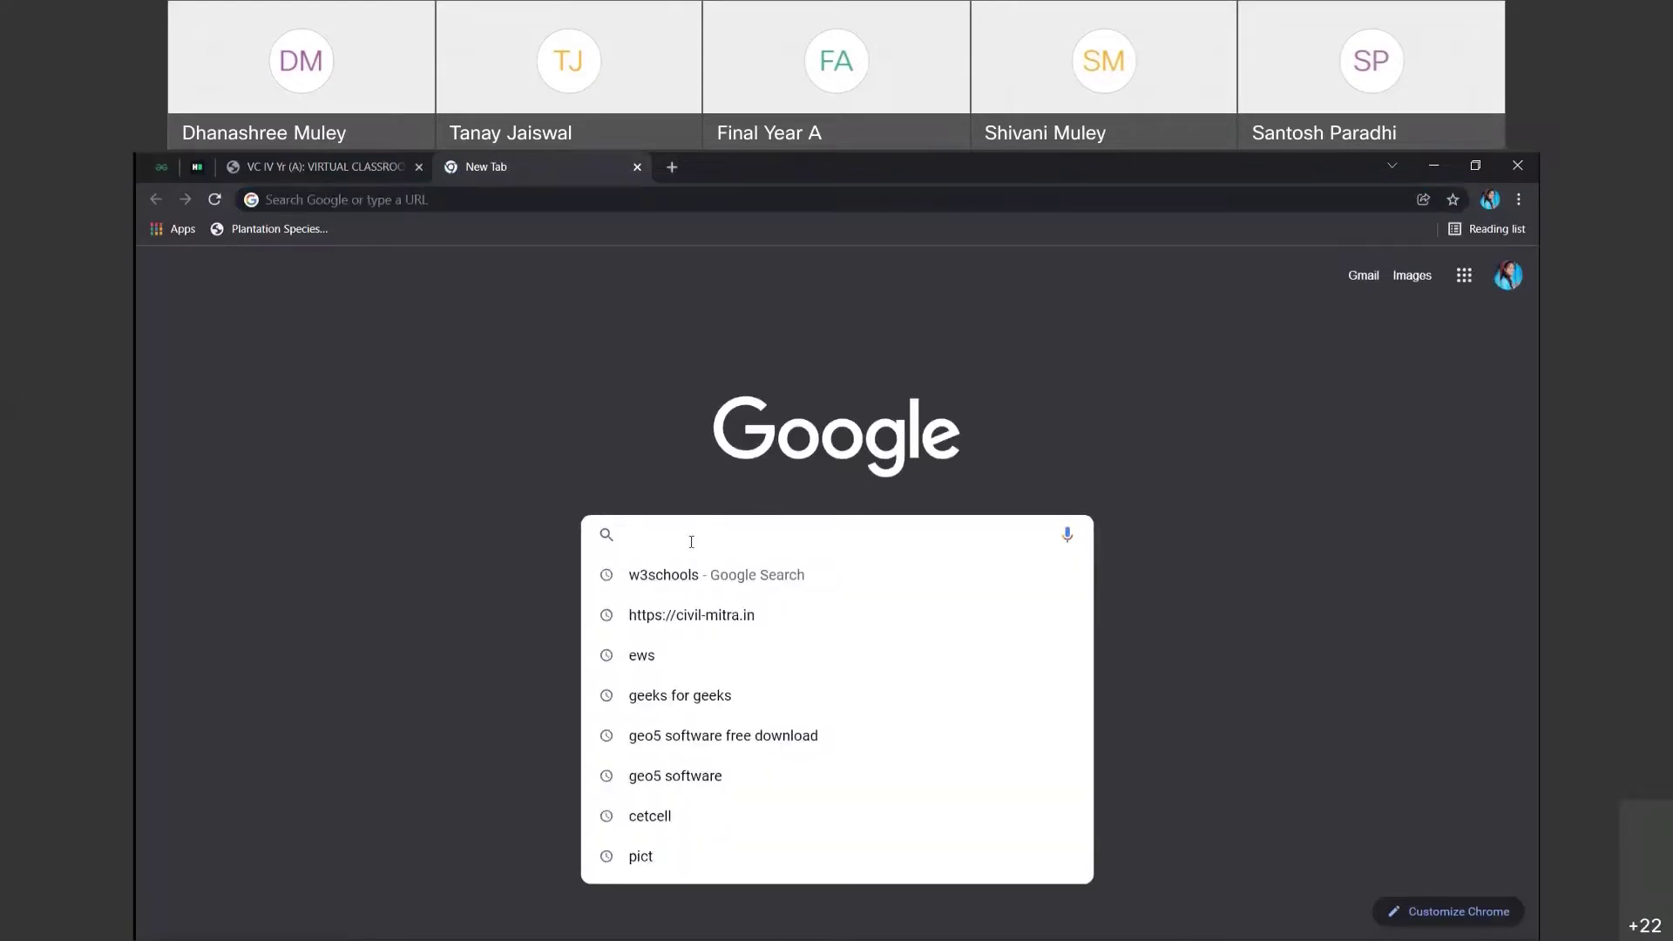
type("ge")
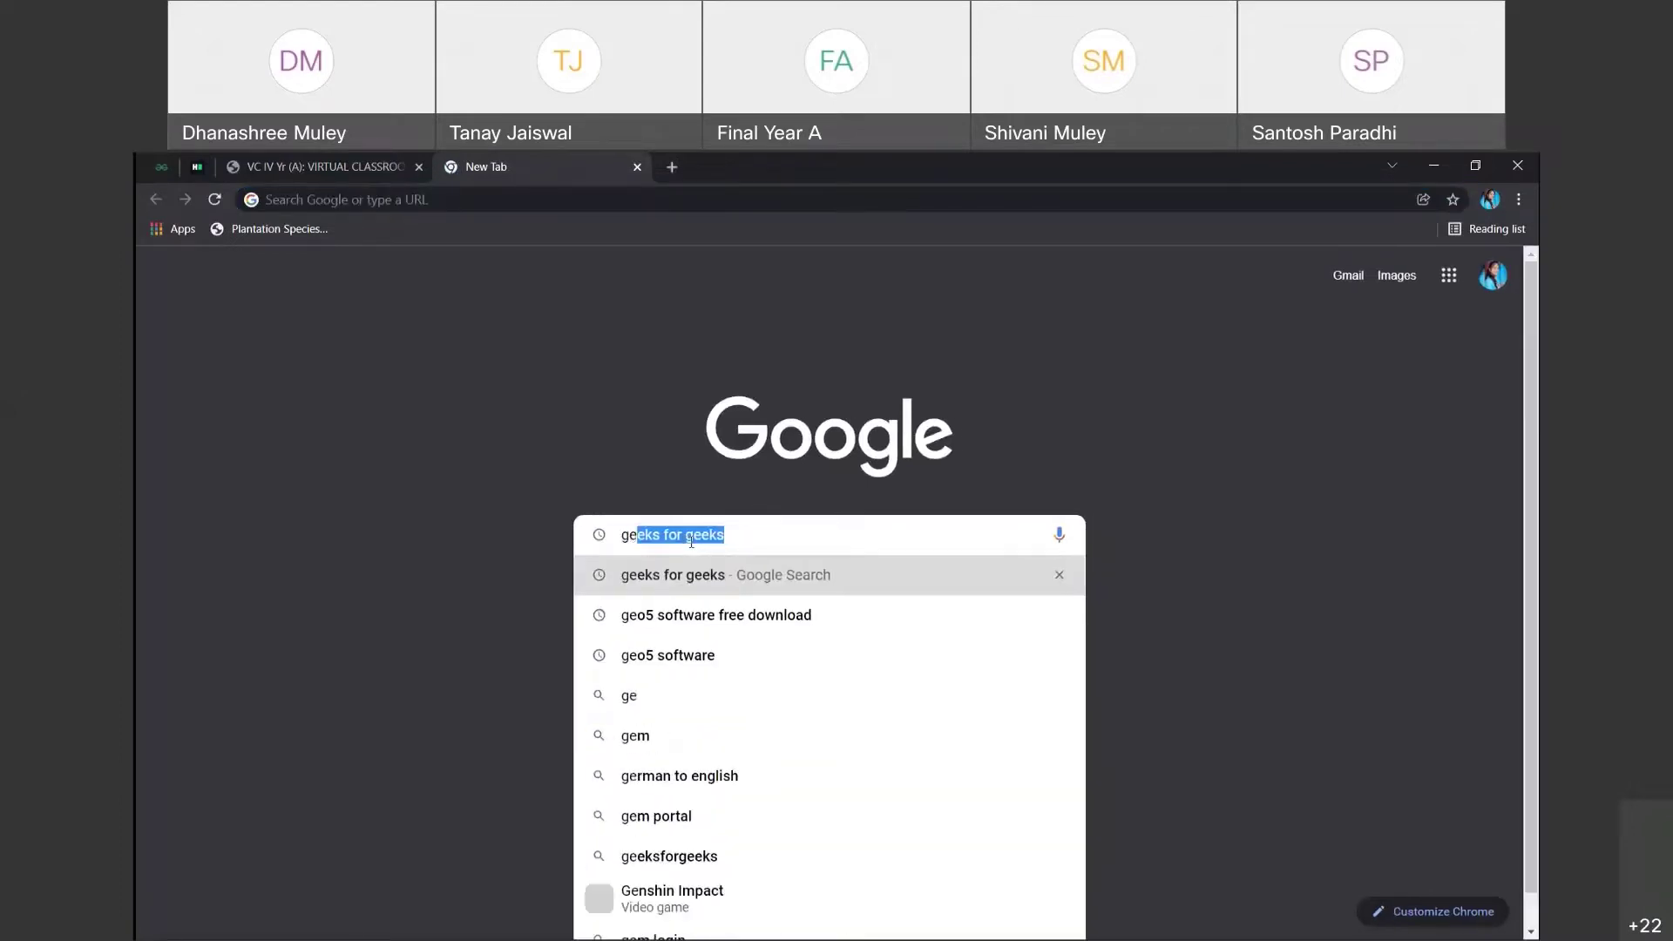
type("o")
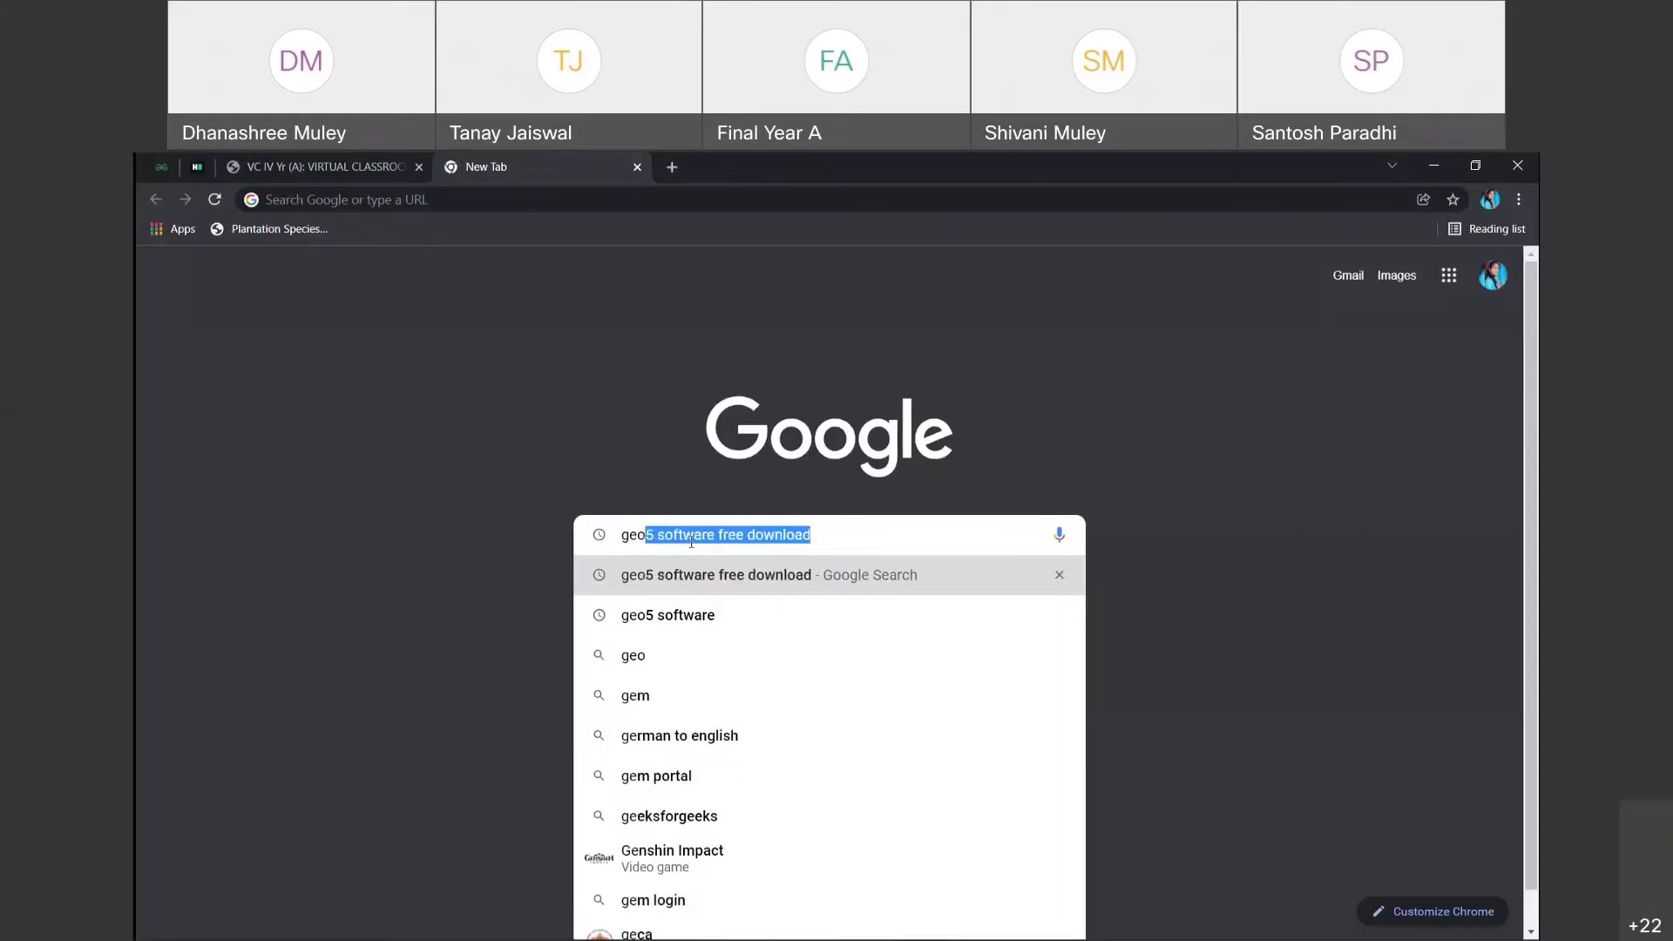
type("5")
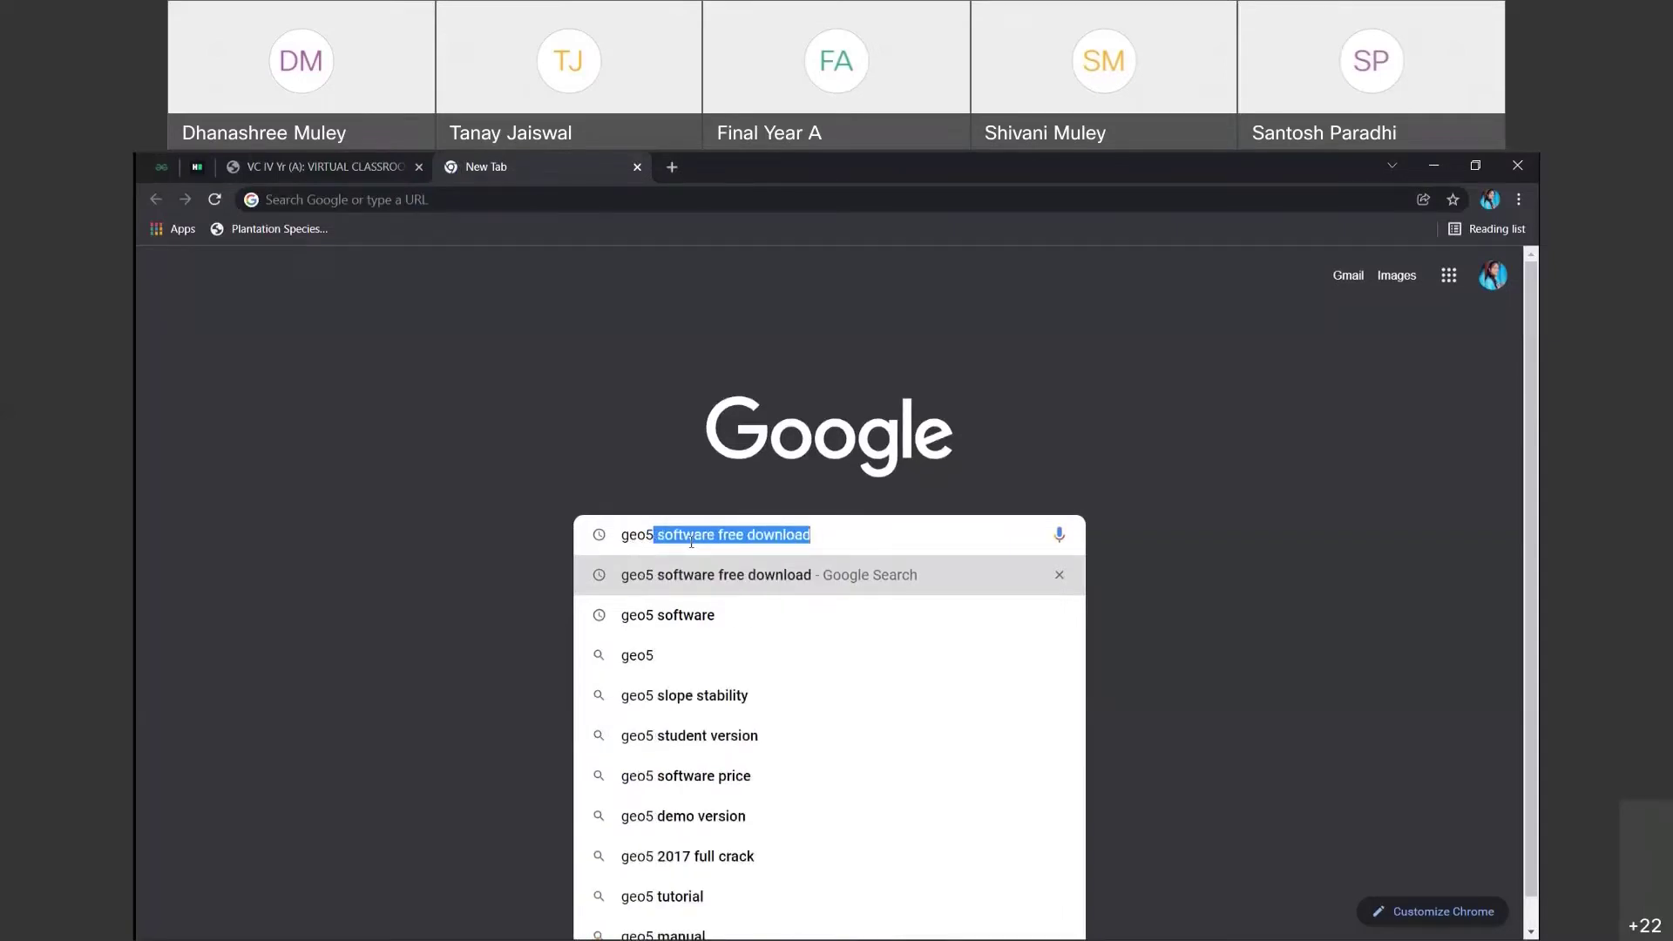
key("Right")
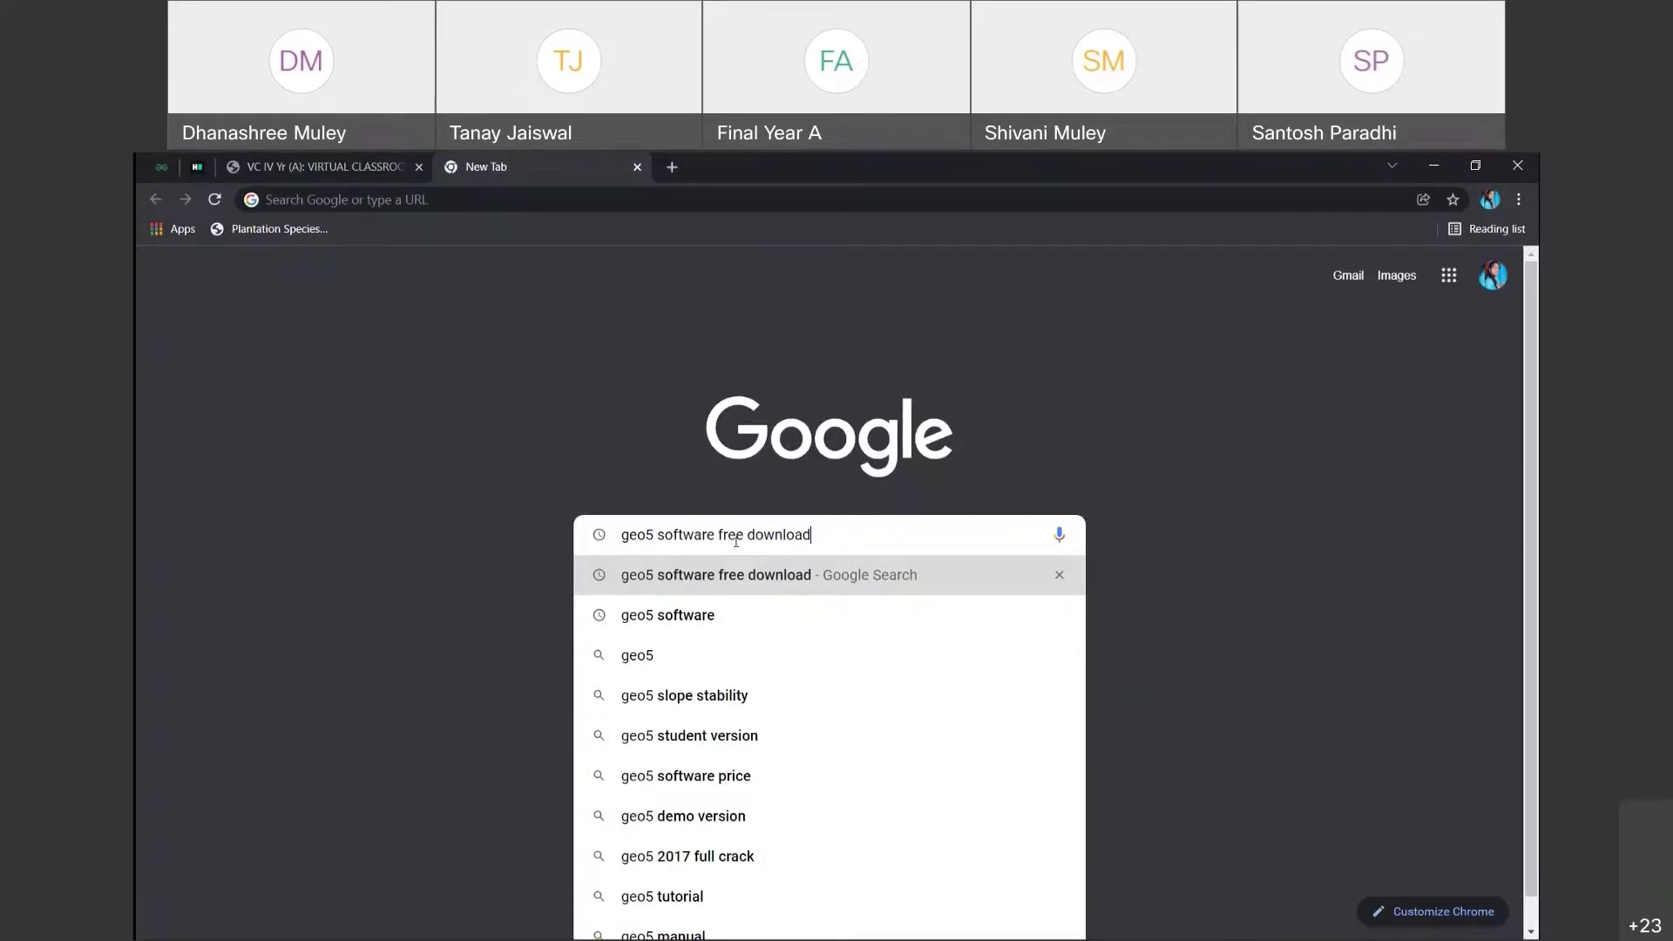
left_click(835, 575)
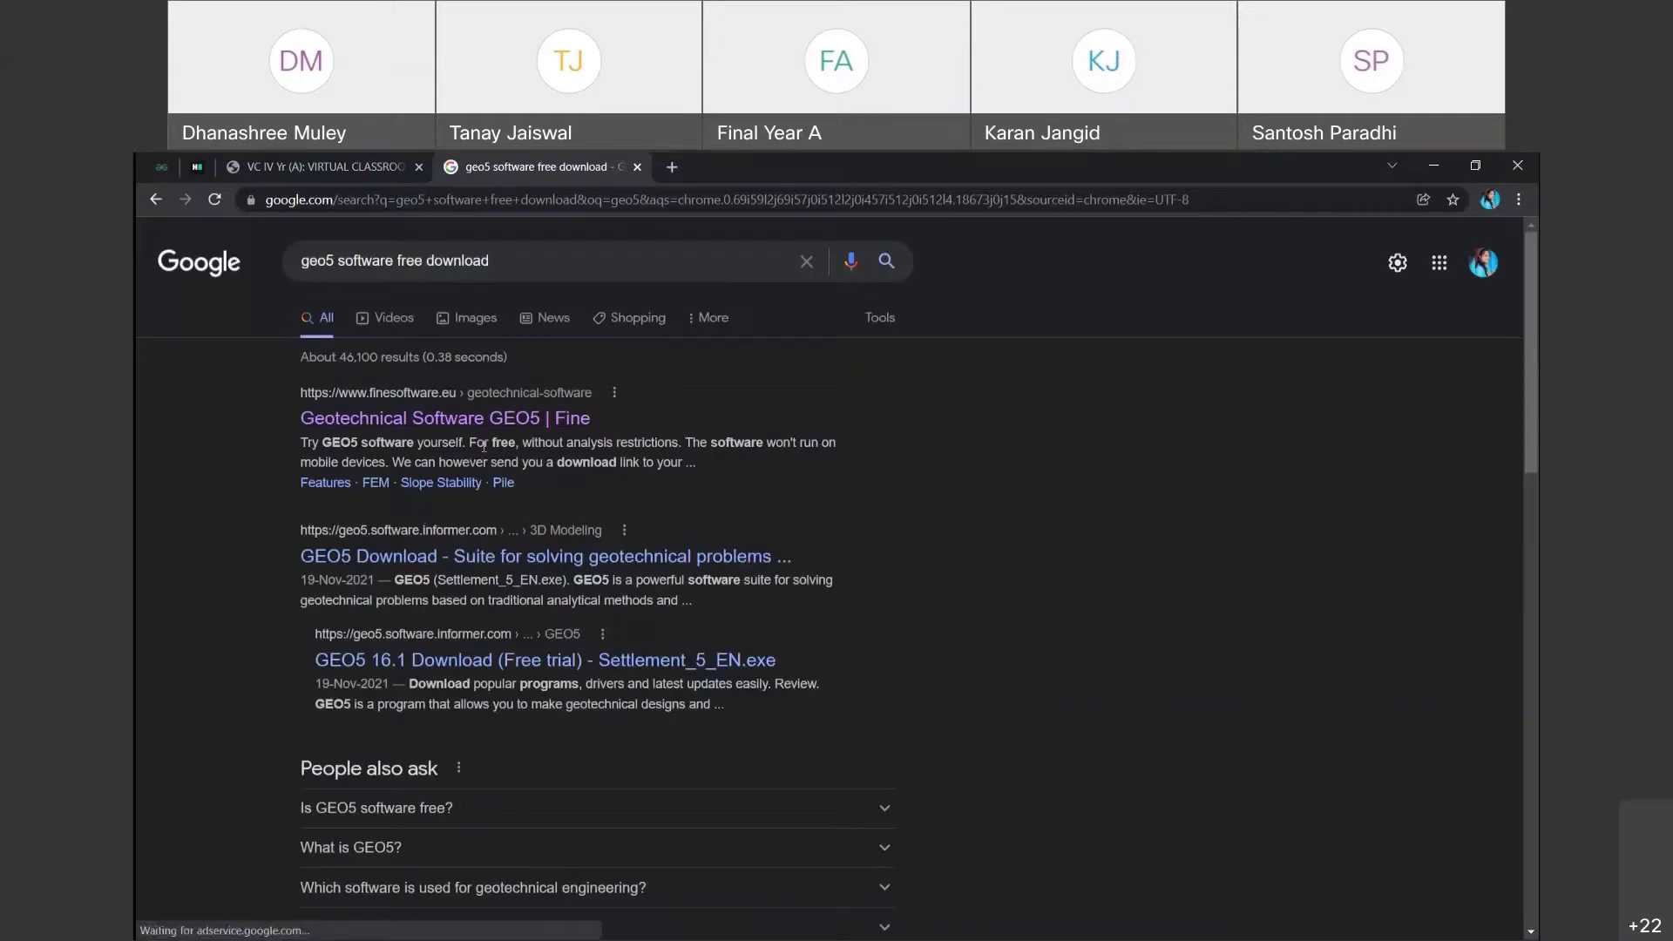
left_click(457, 427)
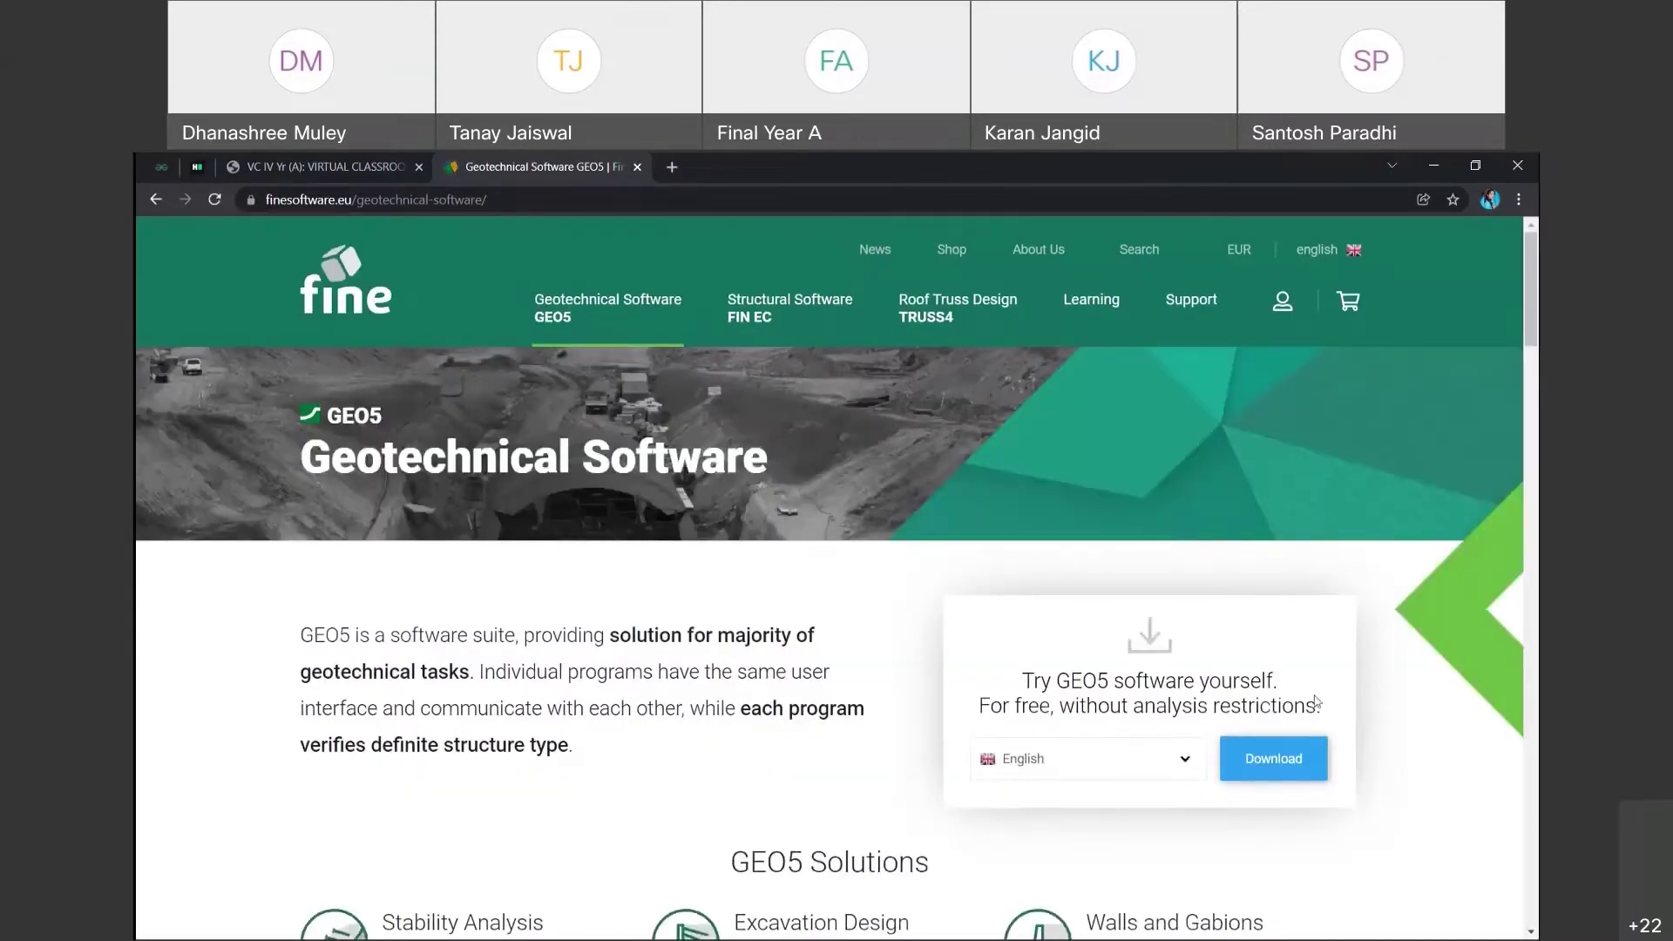
- Check the download language list on the GEO5 page, keeping English
left_click(1187, 765)
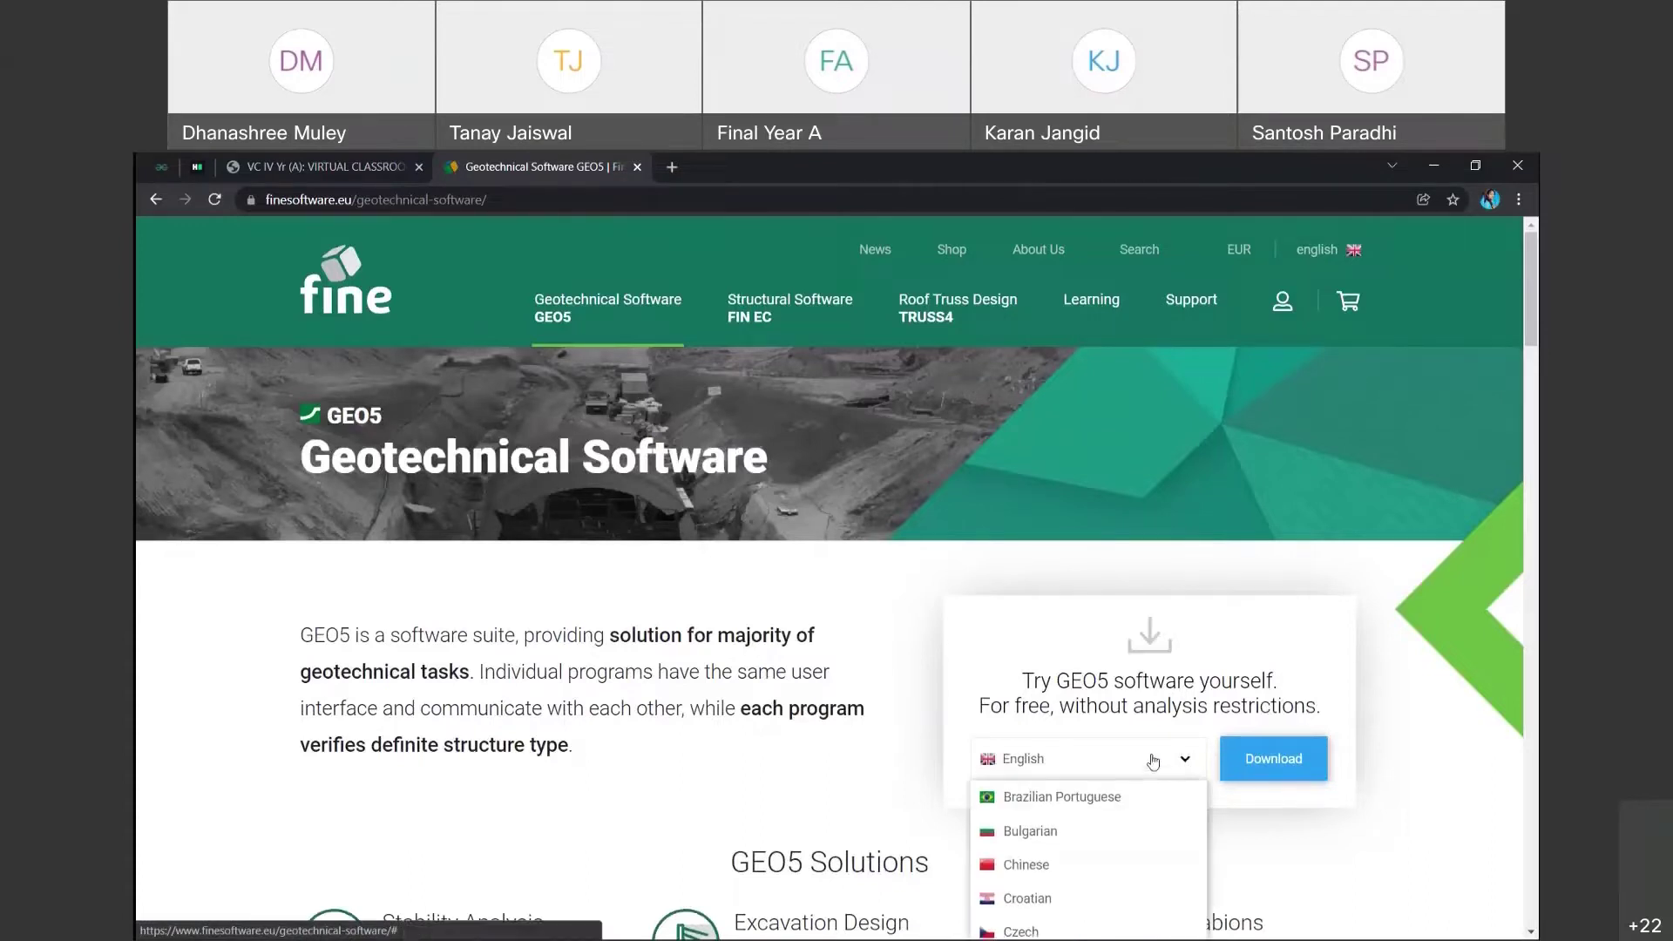
left_click(1153, 761)
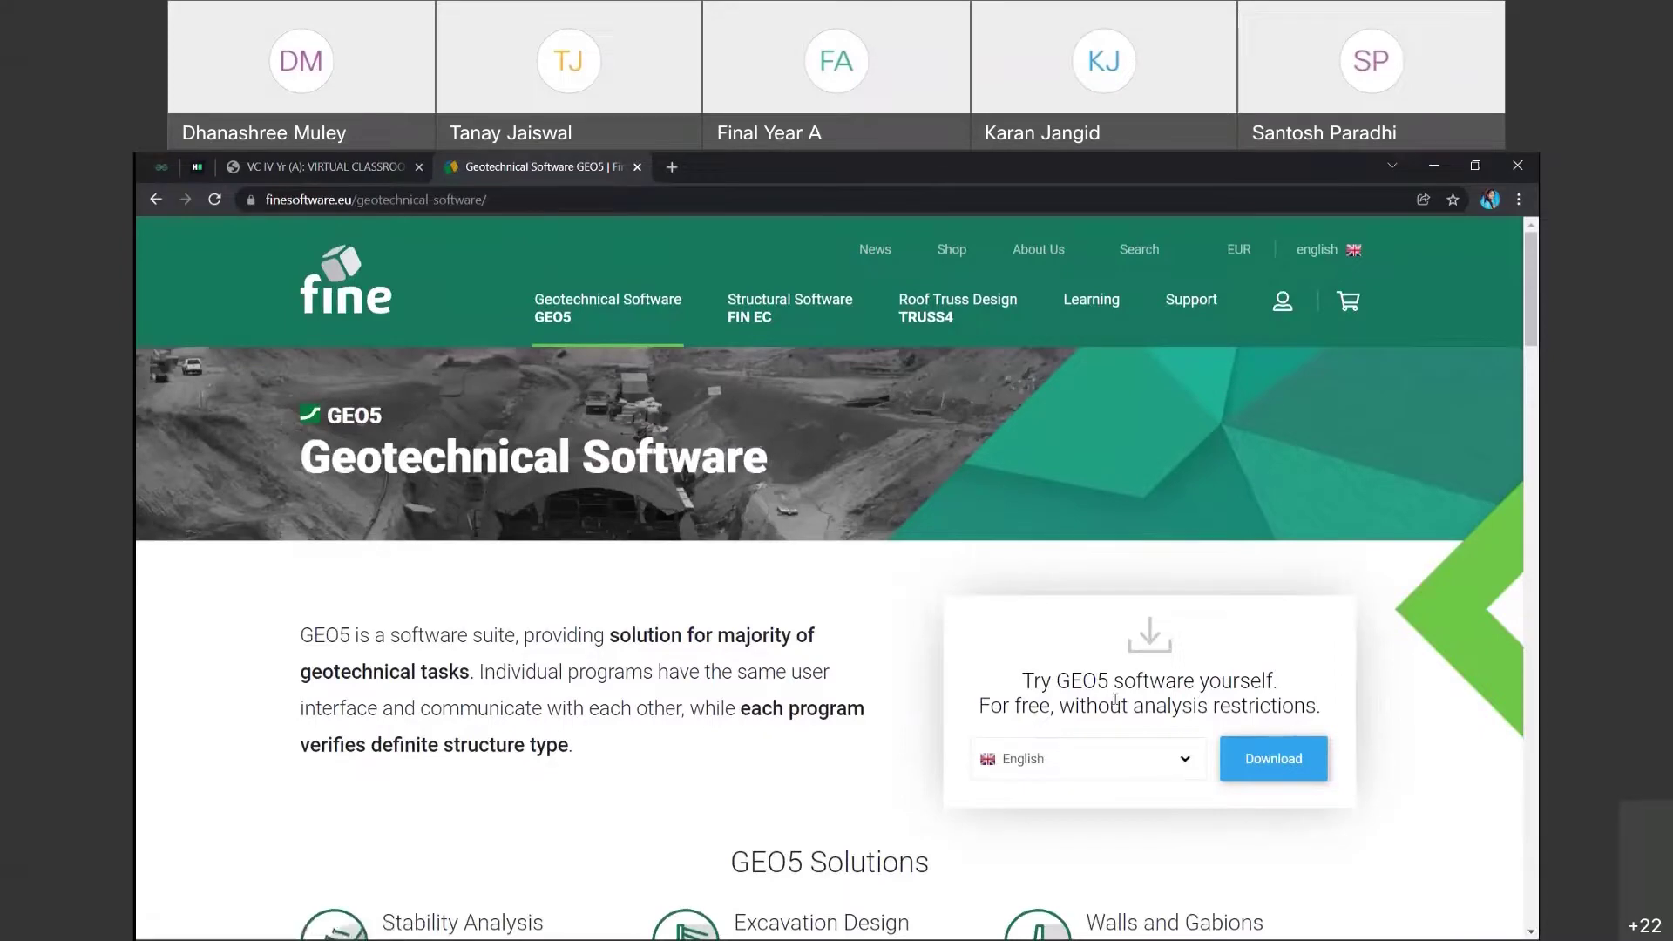
left_click(1044, 774)
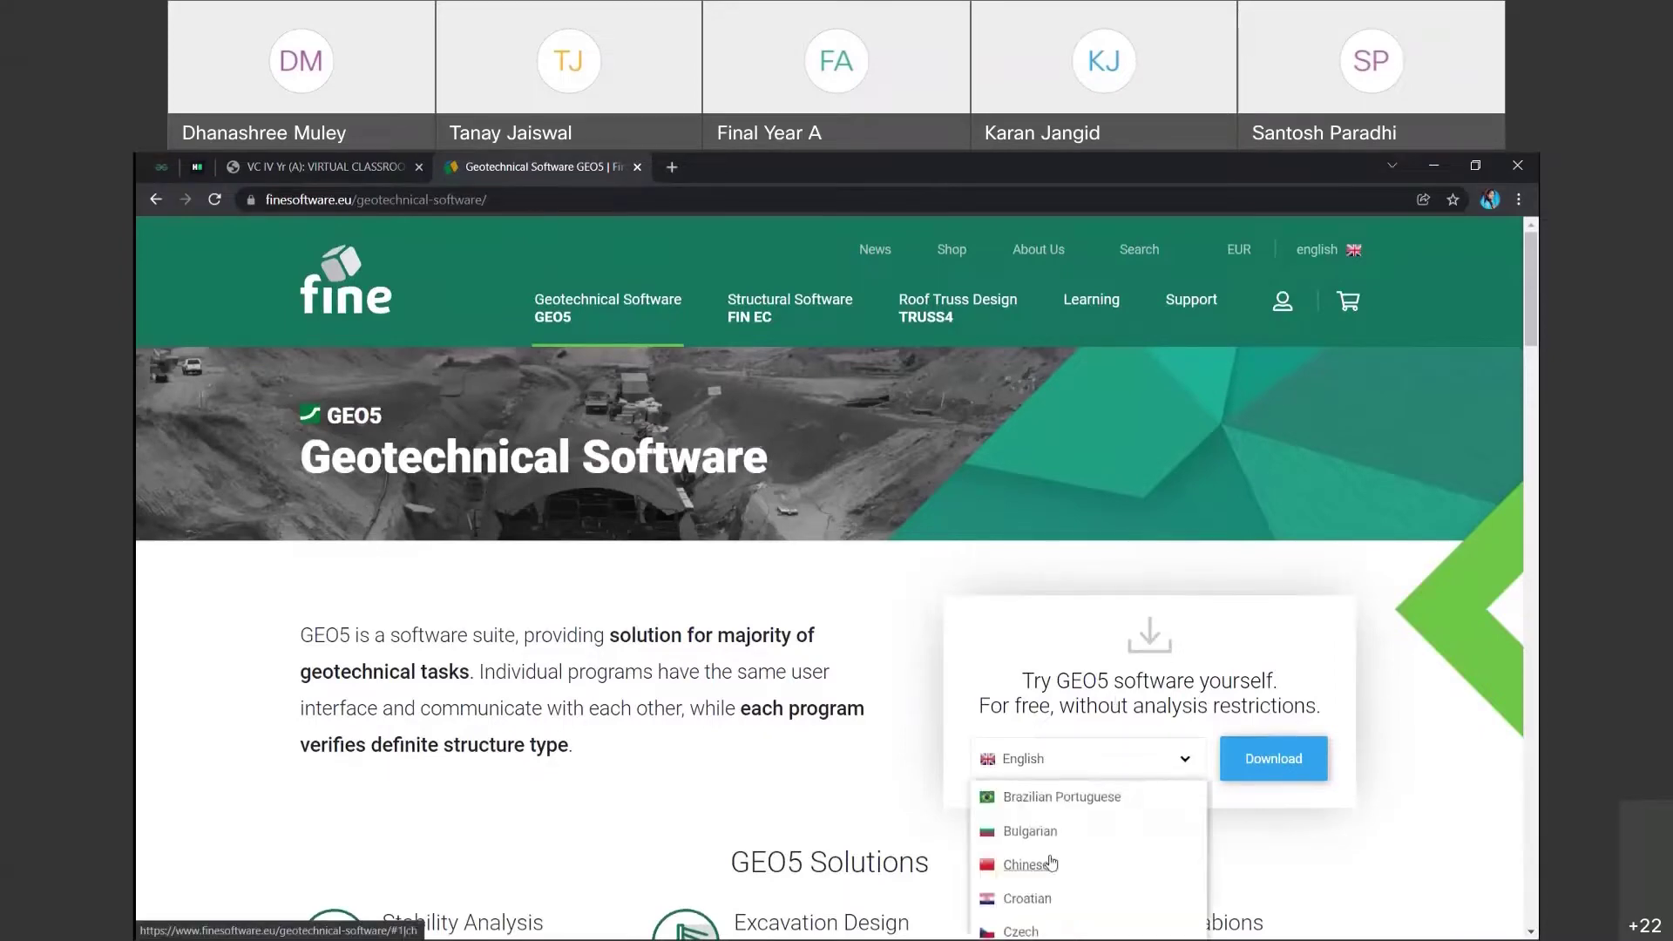
left_click(1386, 703)
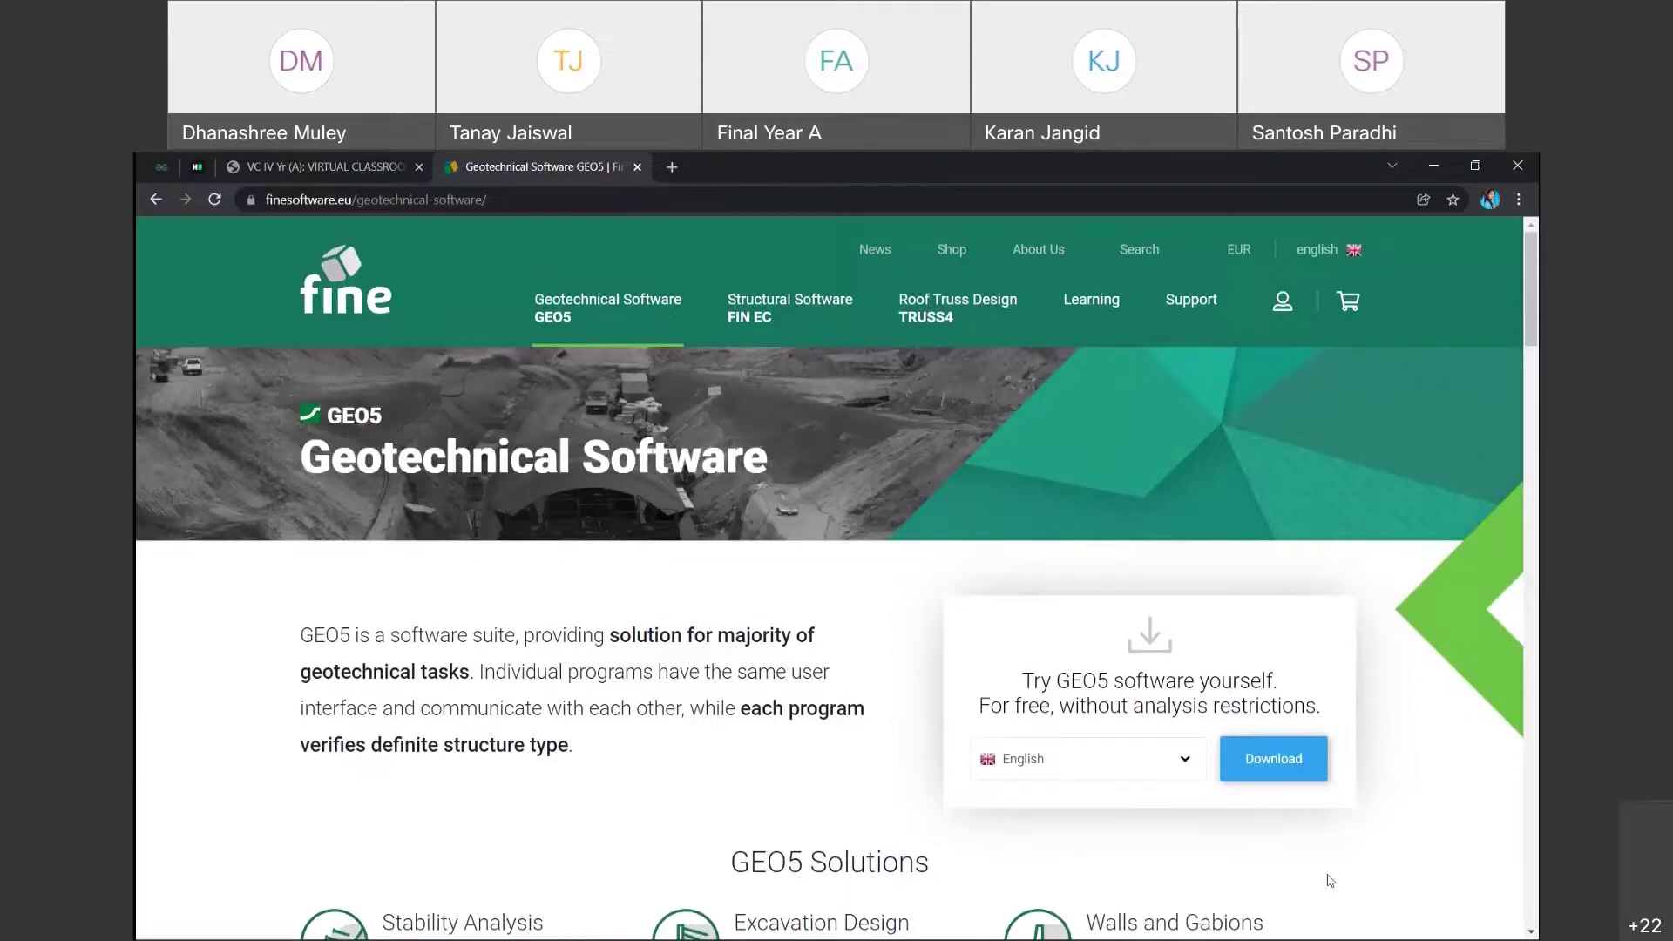
- Switch to the running GEO5 2022 Earth Pressures window from the taskbar
mouse_move(1333, 939)
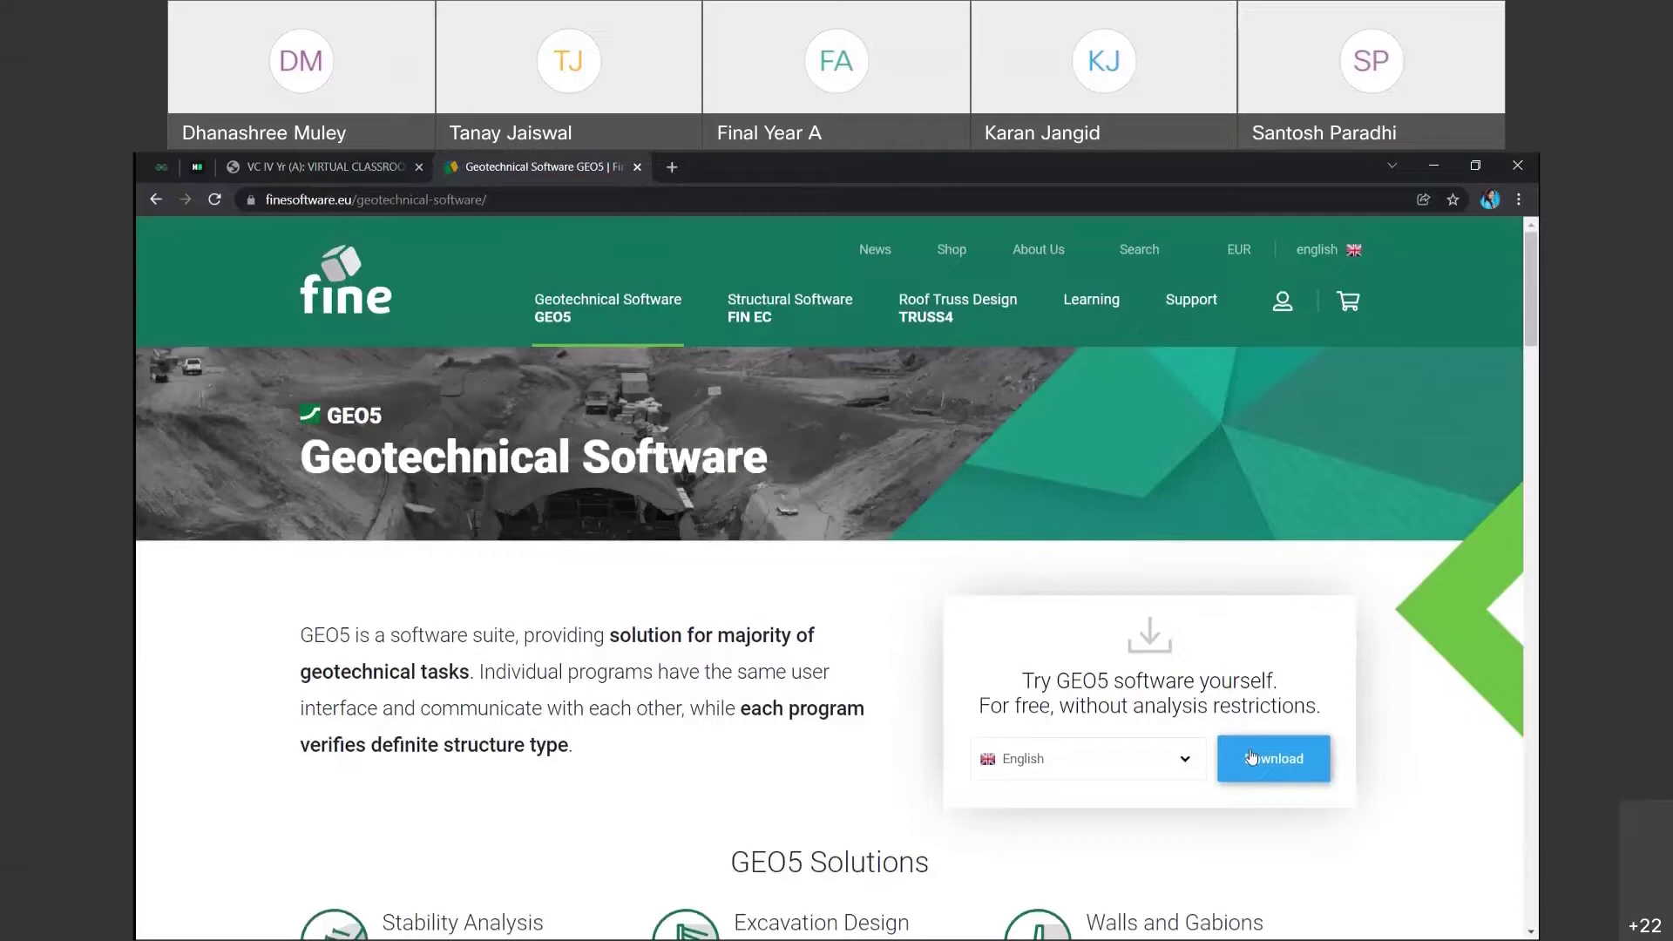
mouse_move(1090, 936)
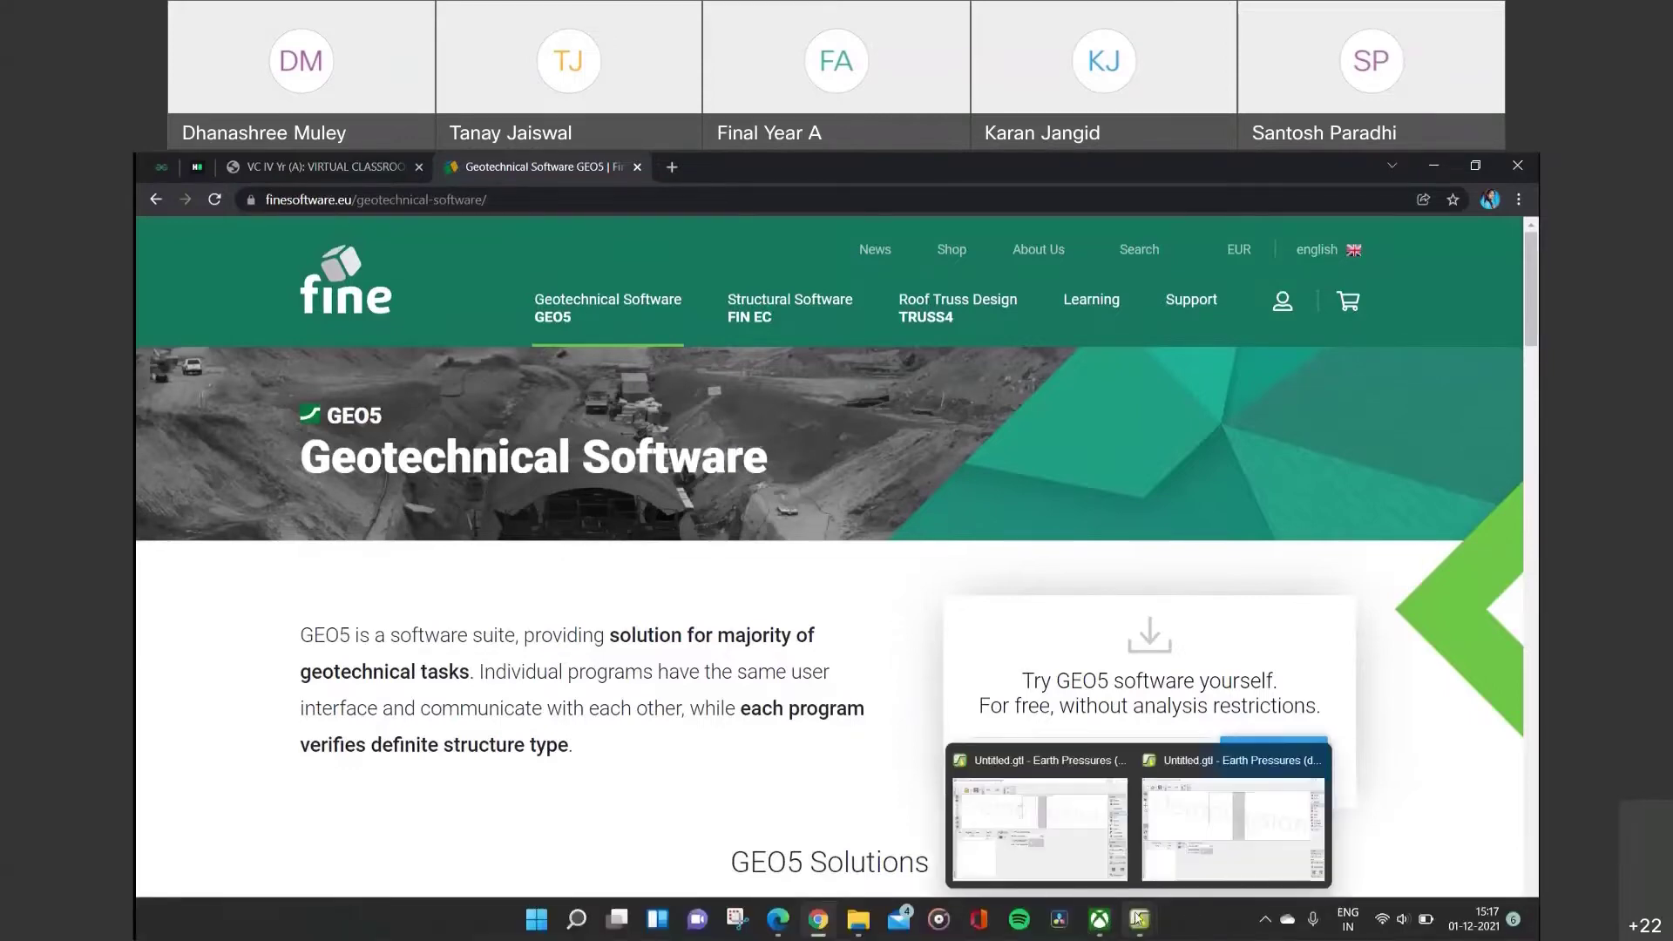
left_click(1191, 819)
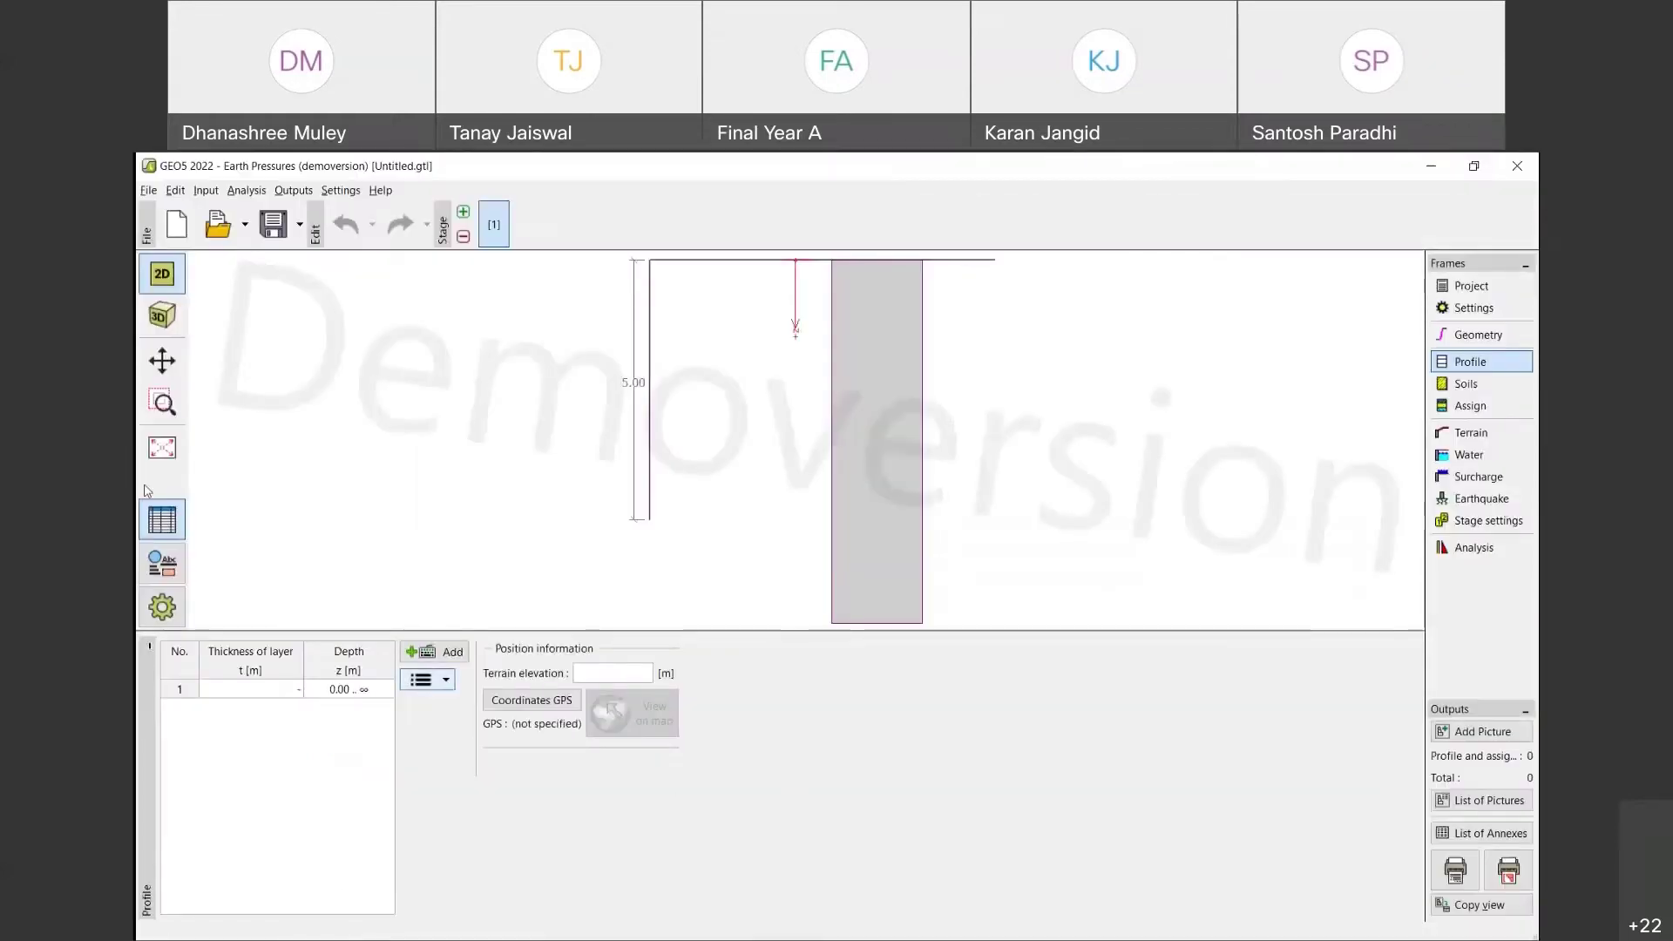
- Browse the File menu and start a new empty Earth Pressures project
left_click(148, 188)
mouse_move(381, 190)
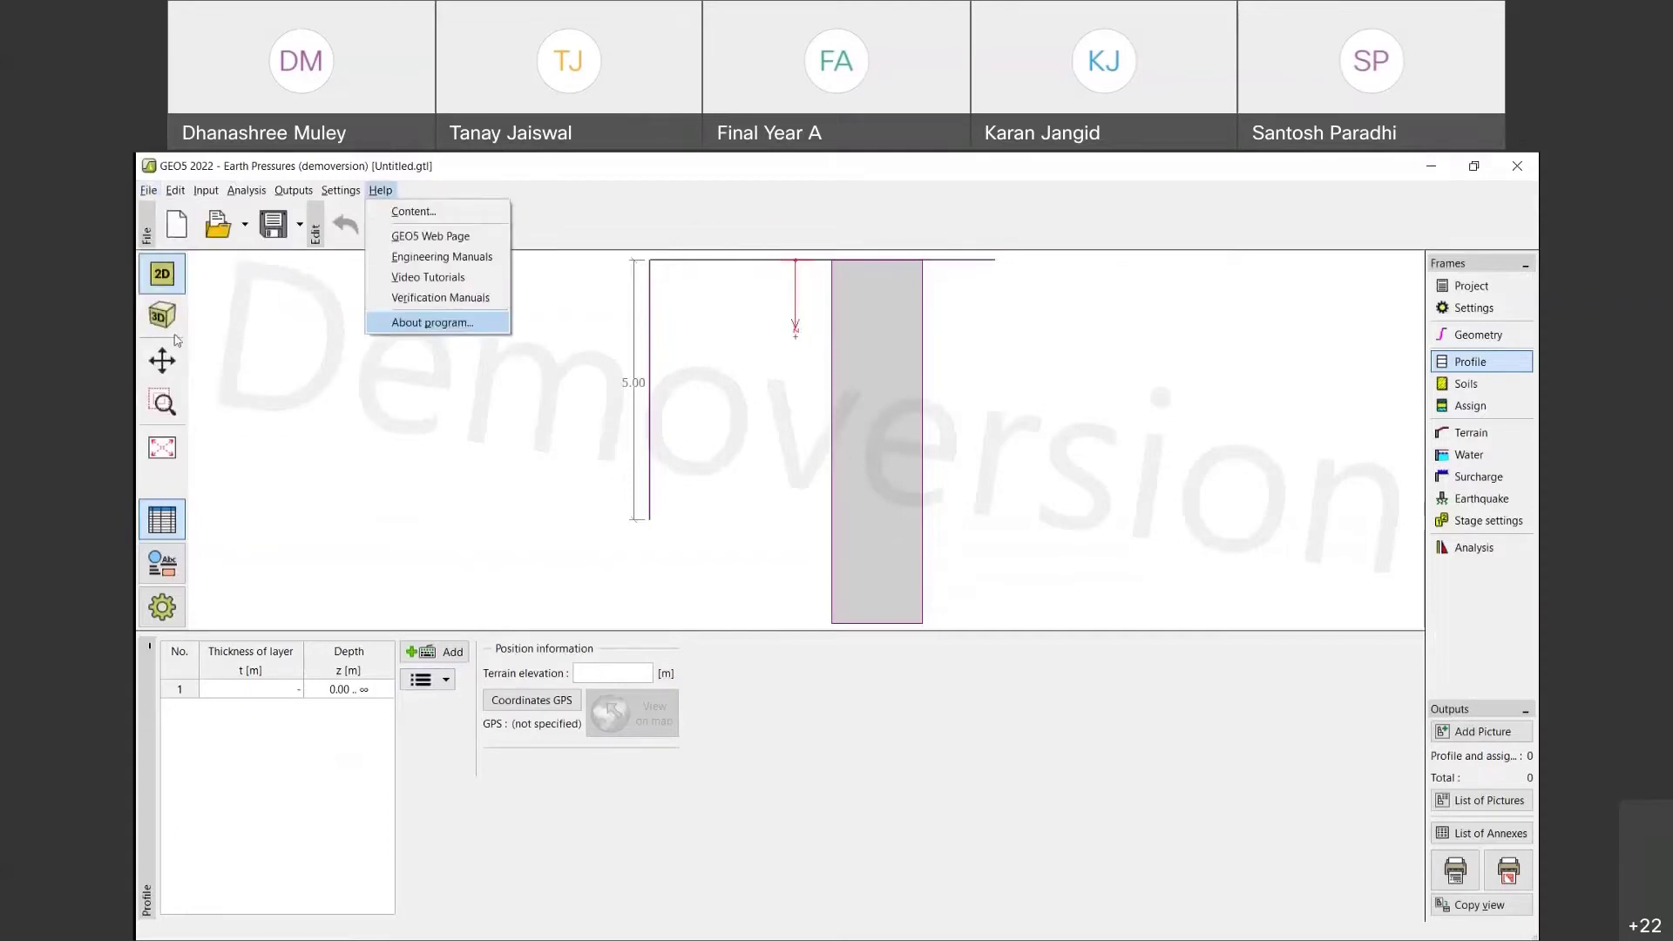
mouse_move(148, 191)
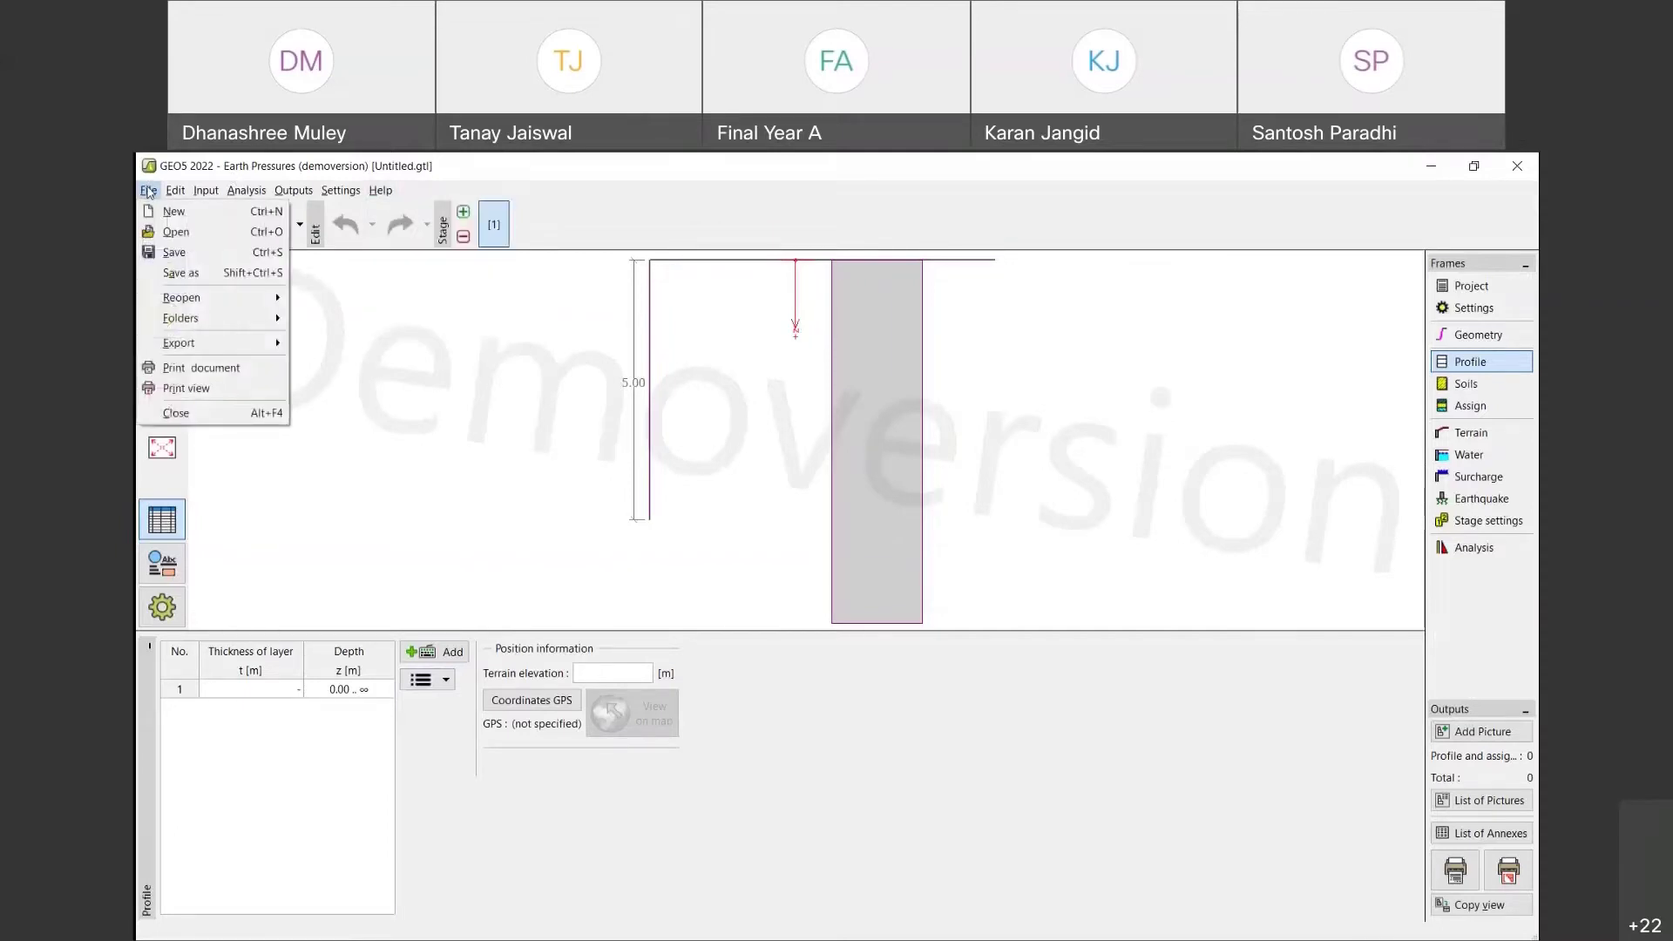
left_click(148, 191)
left_click(148, 191)
mouse_move(170, 197)
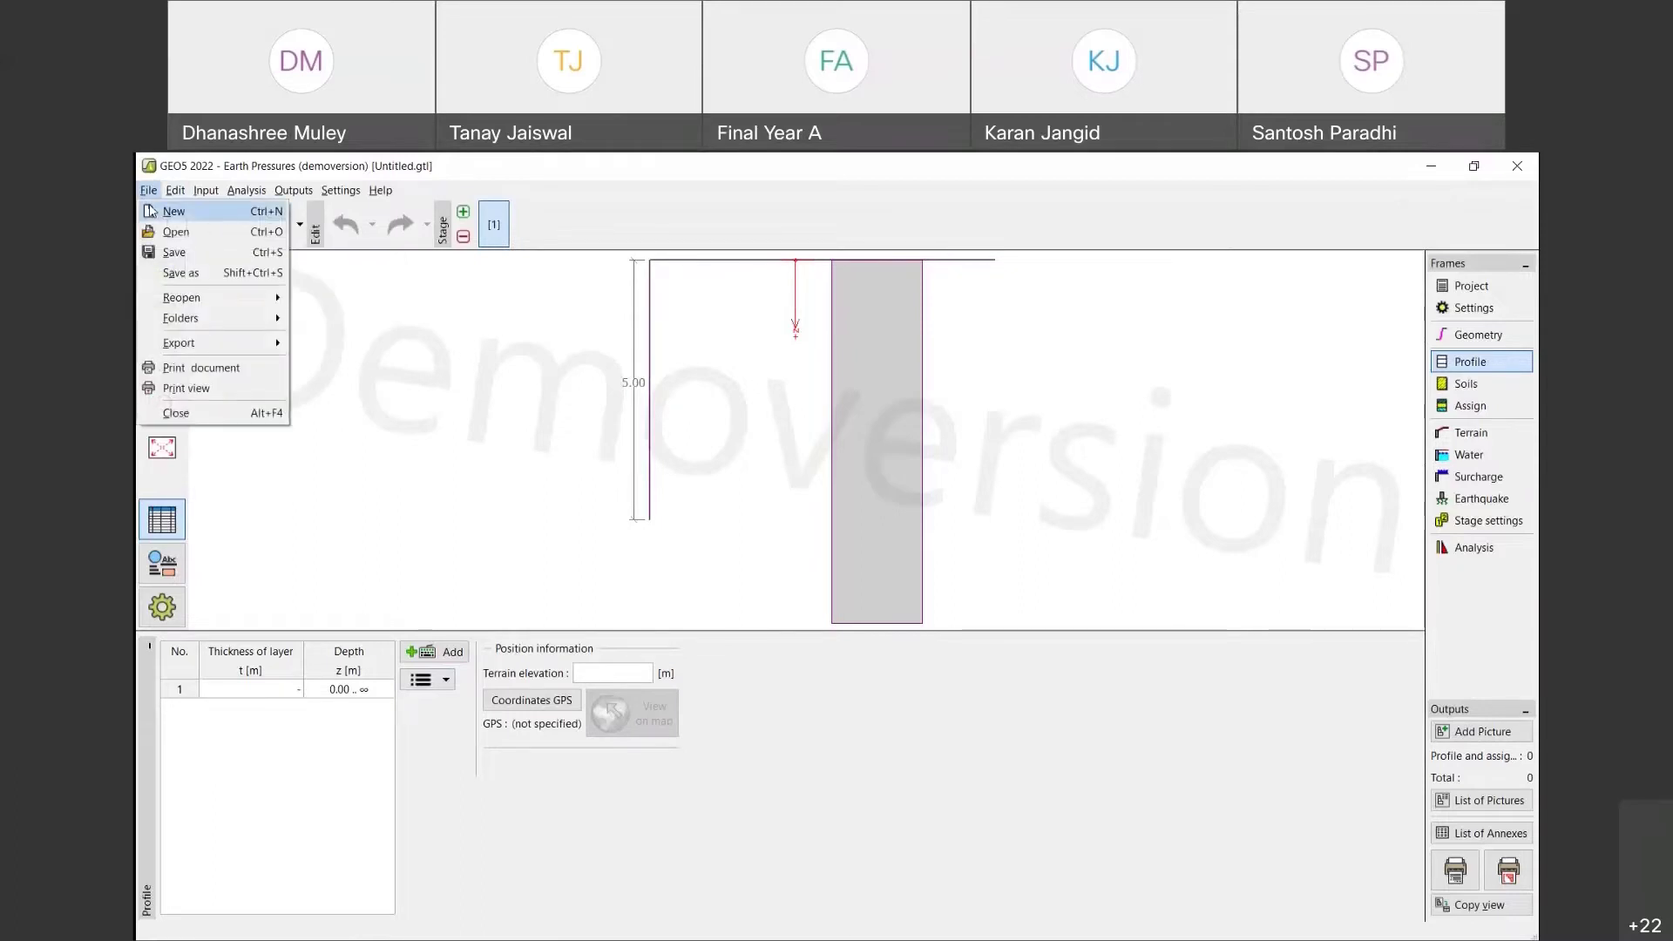
left_click(172, 211)
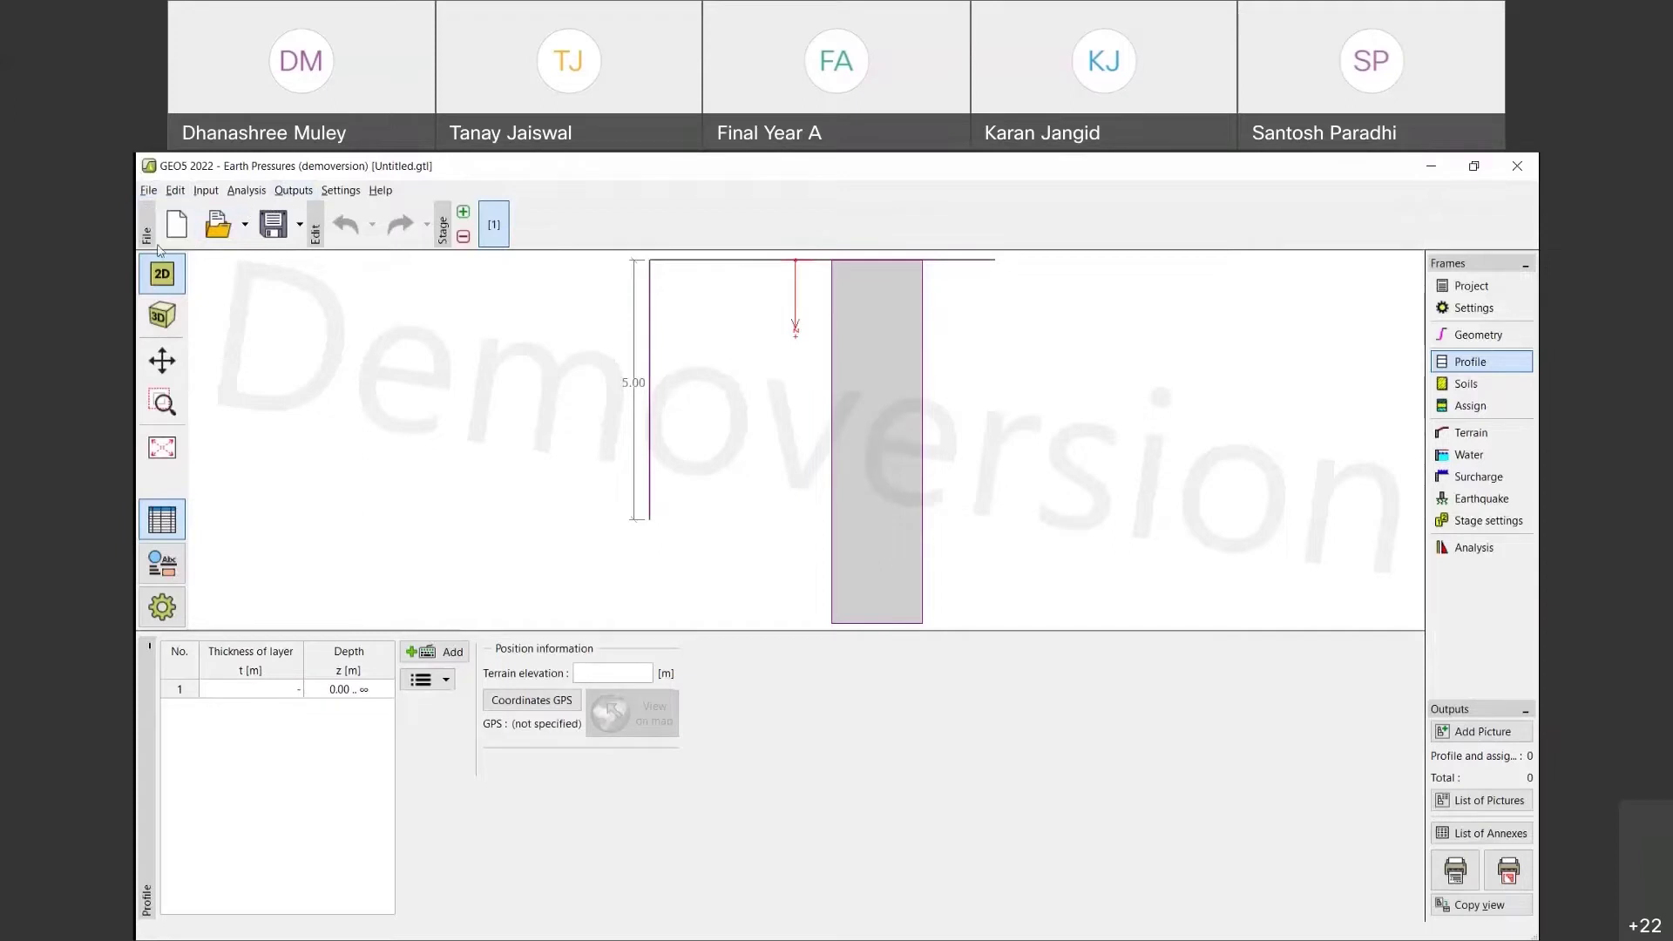
left_click(154, 193)
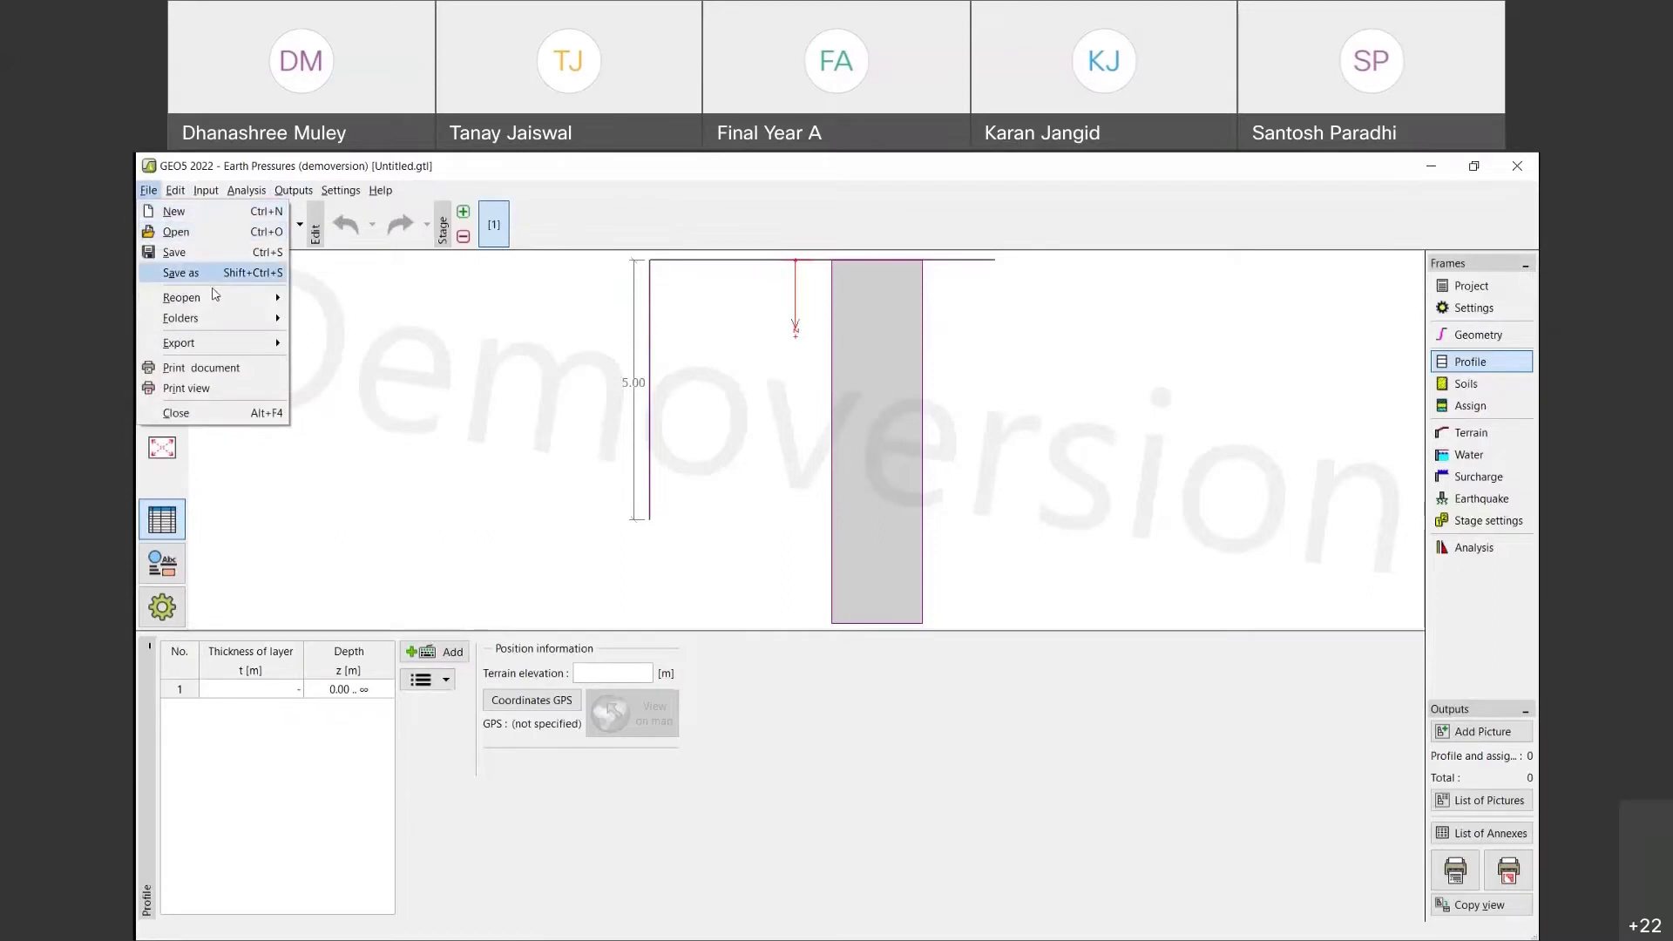
mouse_move(176, 194)
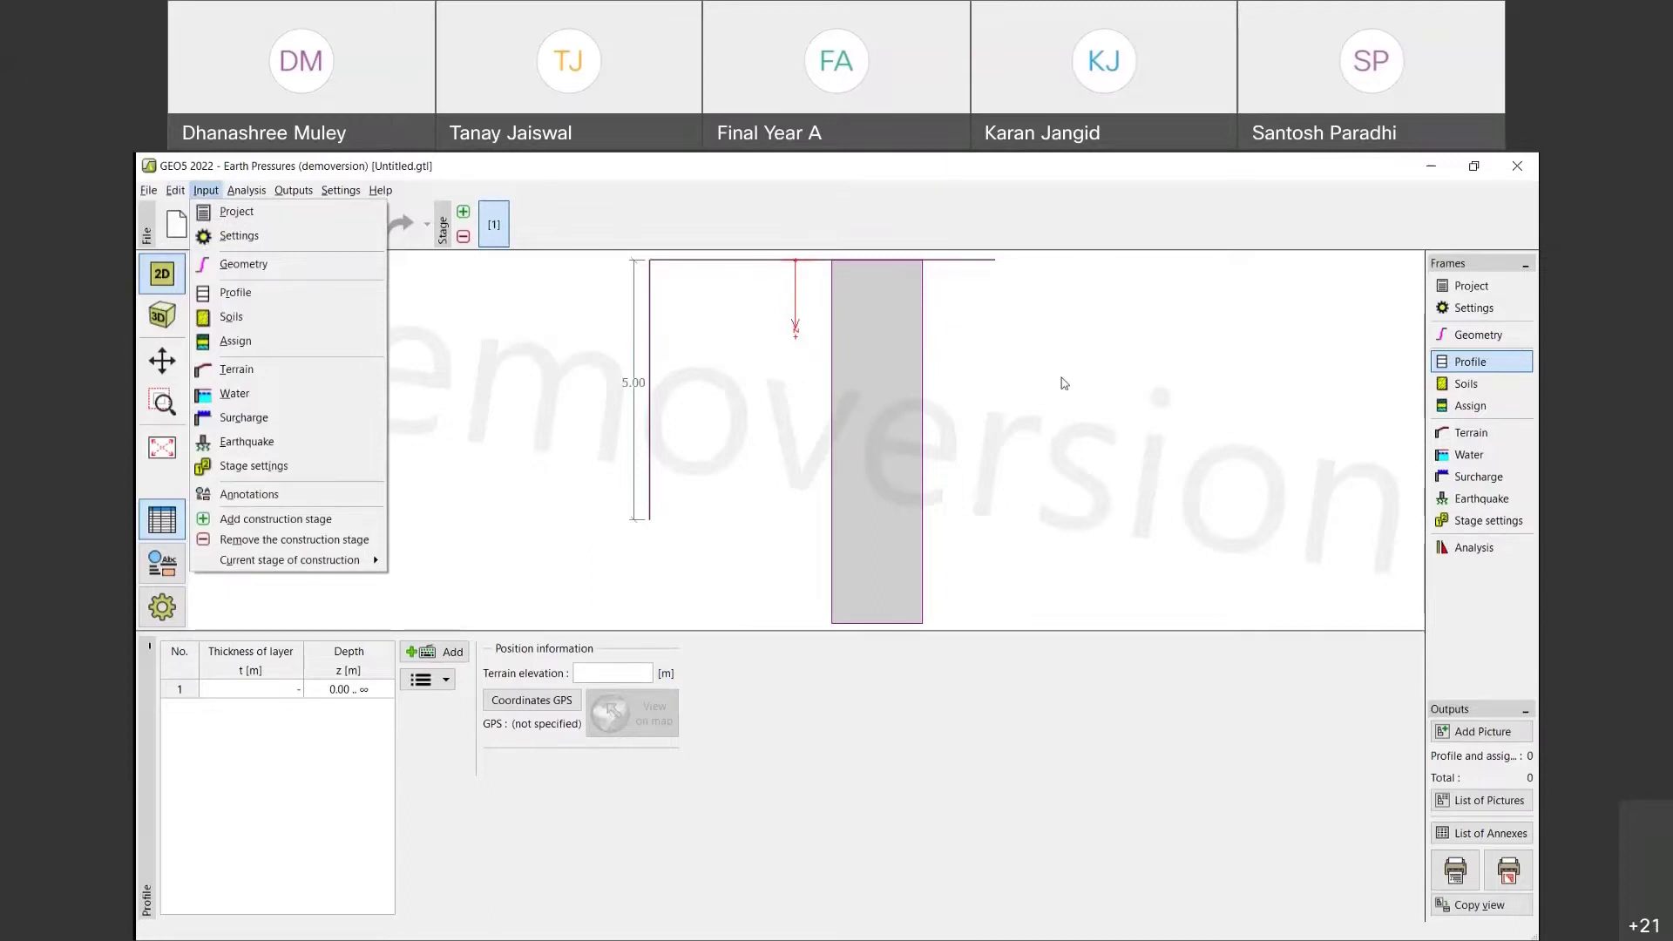
- Run the analysis twice, dismissing the 'no soil assigned to interface 0' error each time
left_click(339, 190)
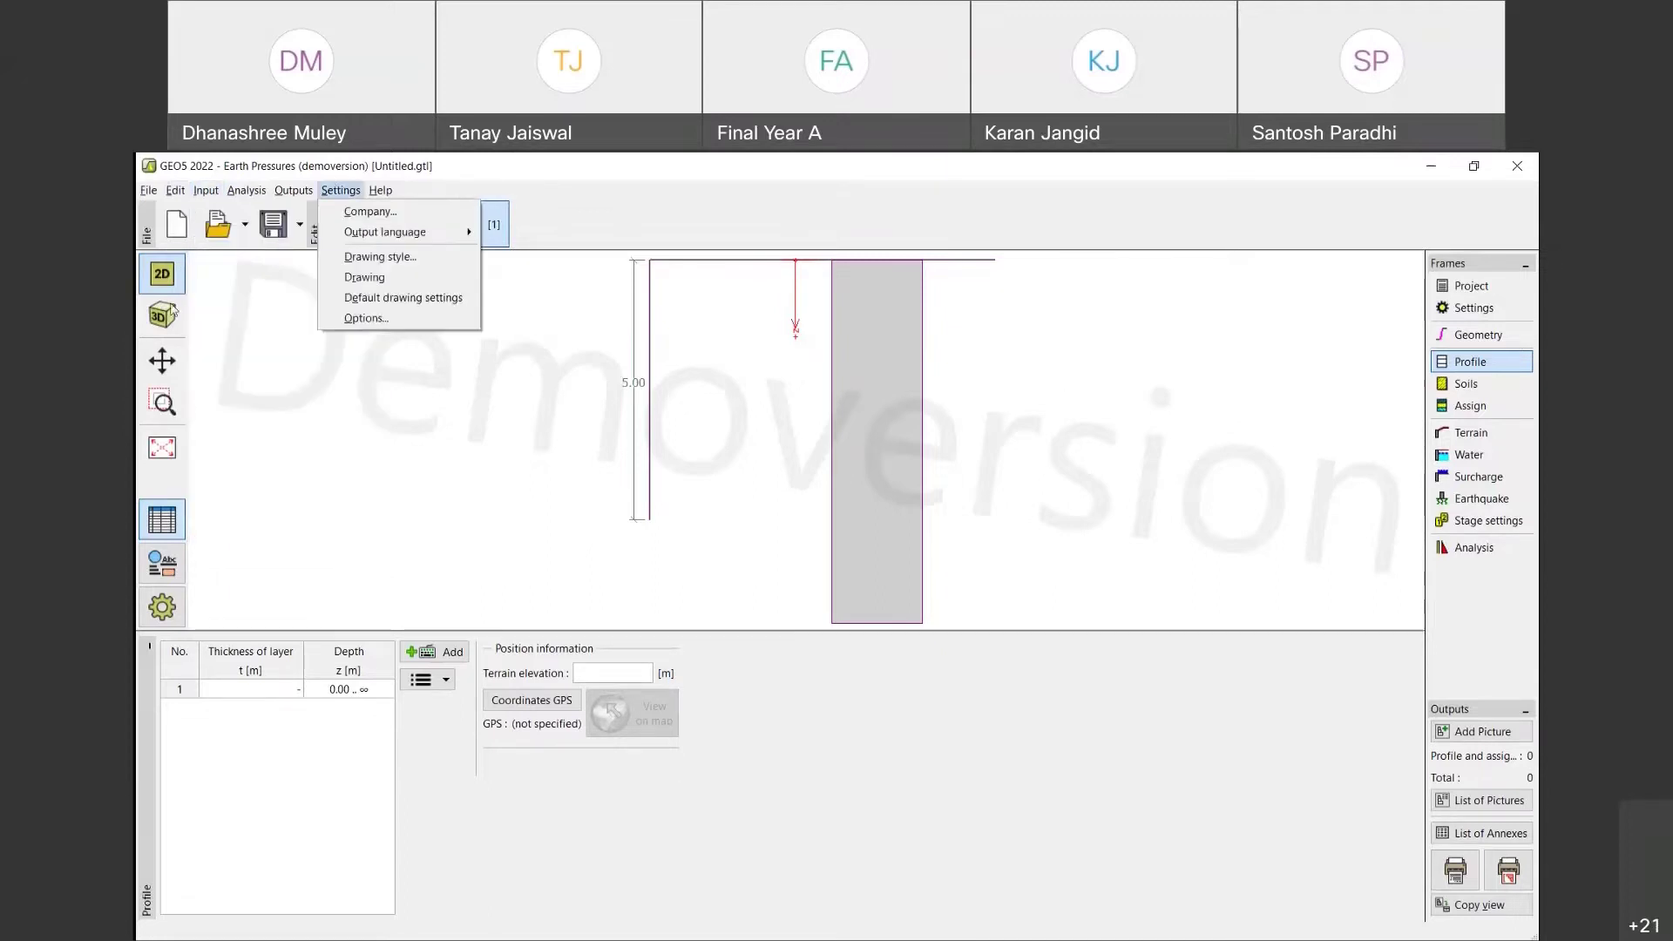
left_click(247, 190)
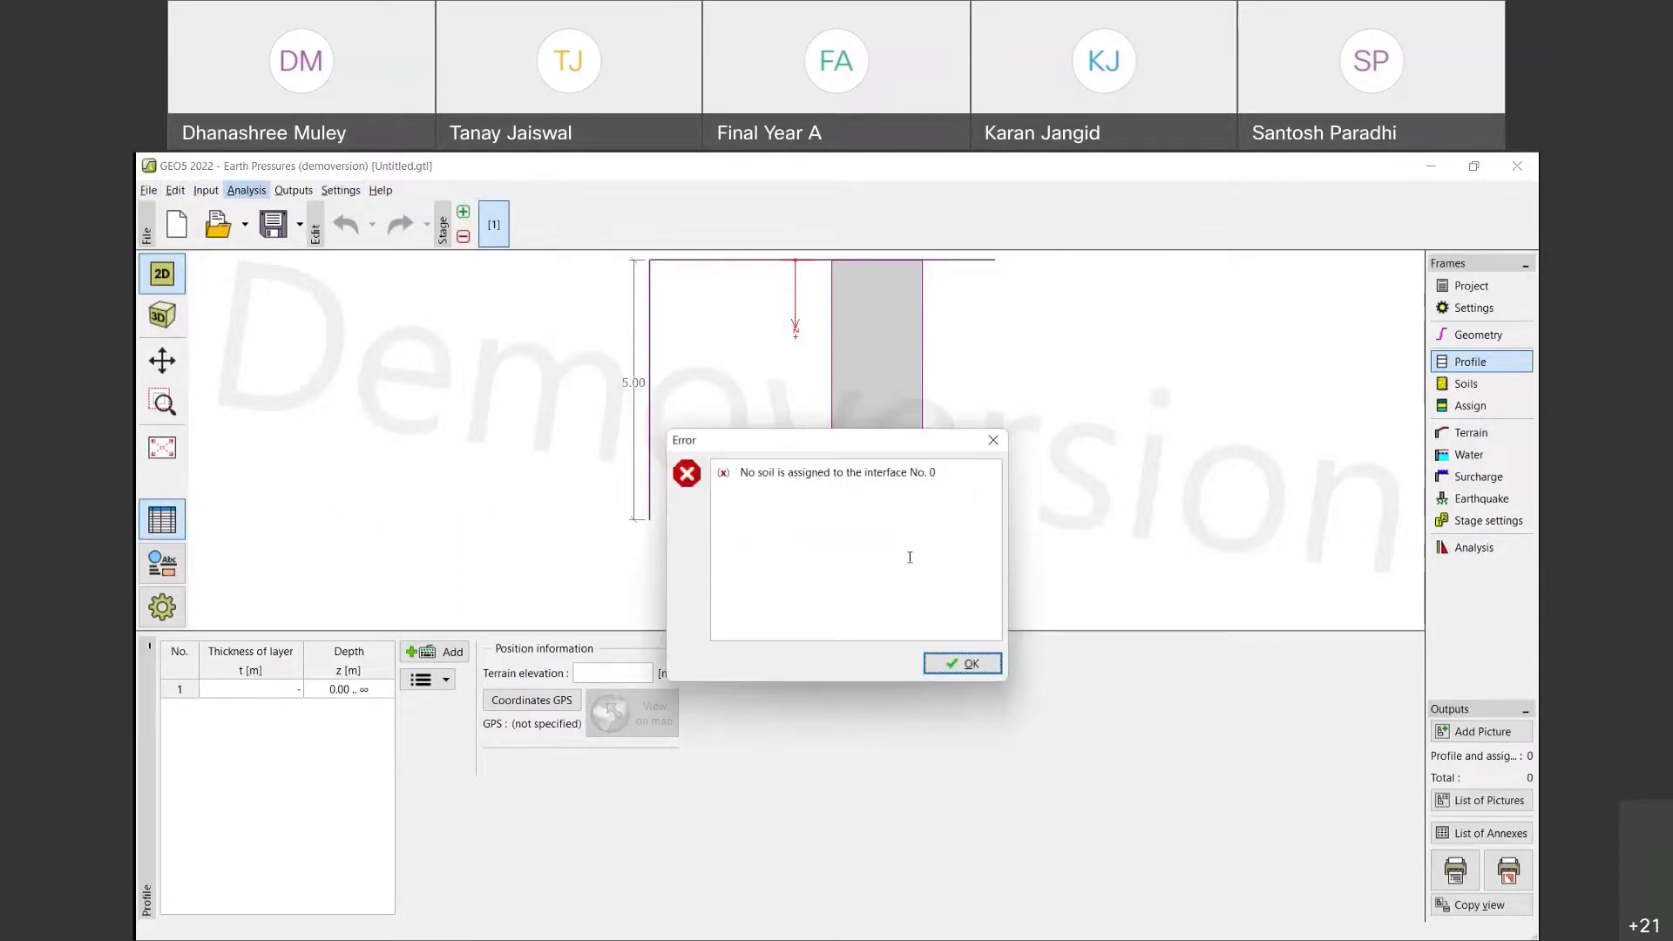
left_click(995, 445)
left_click(955, 668)
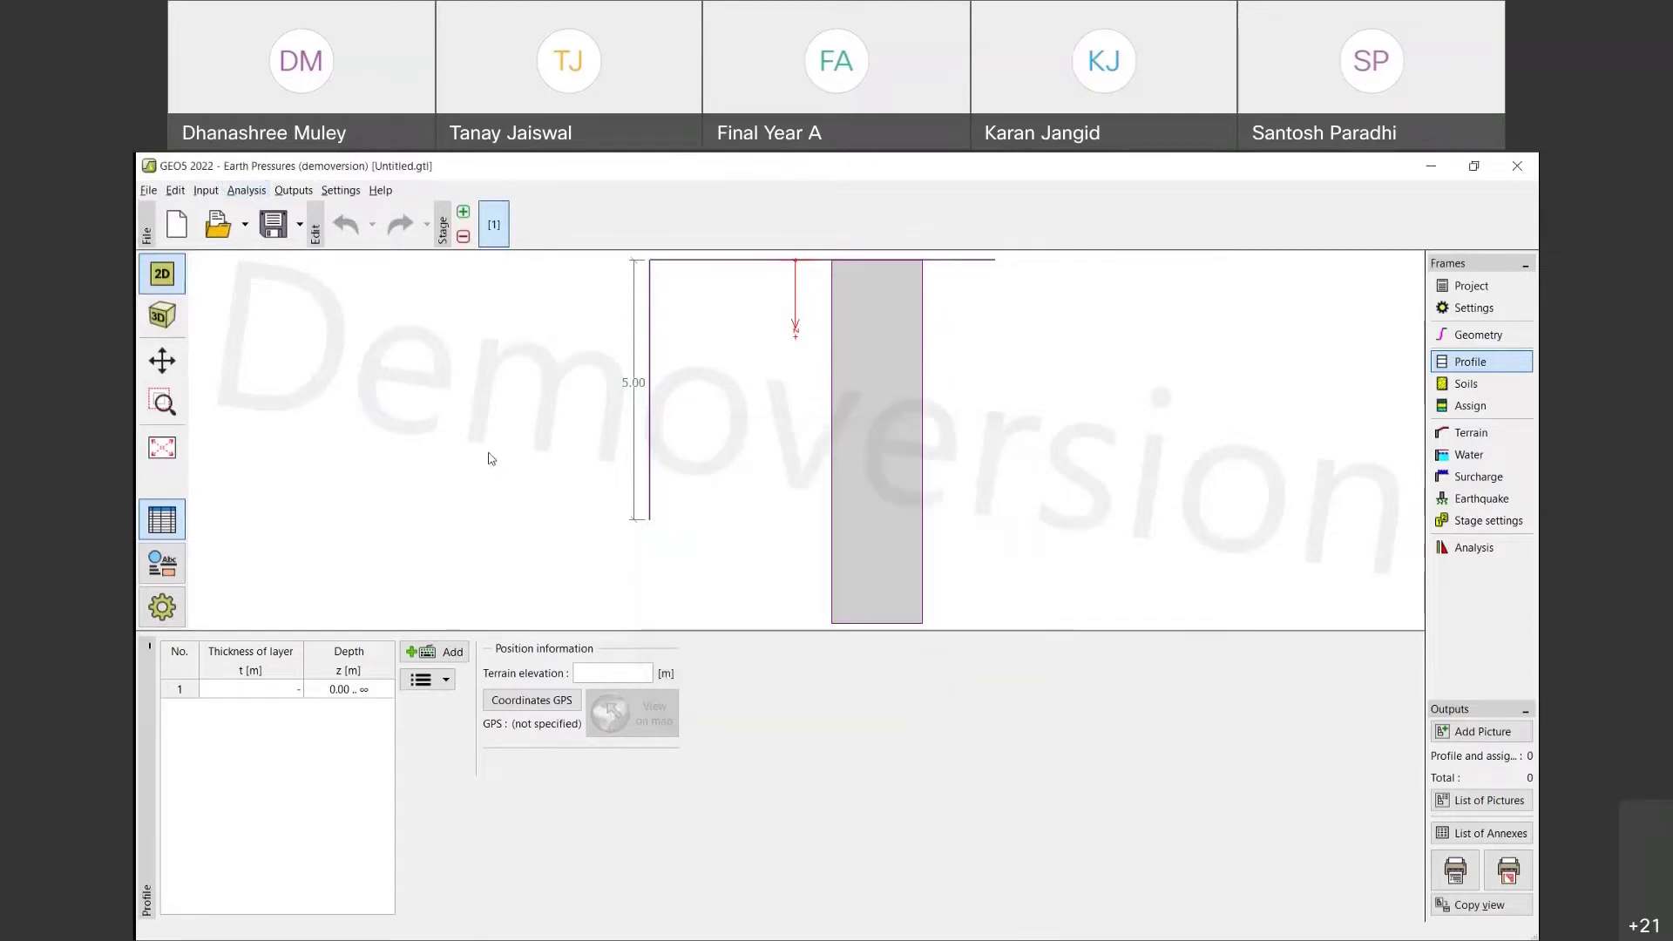
left_click(233, 194)
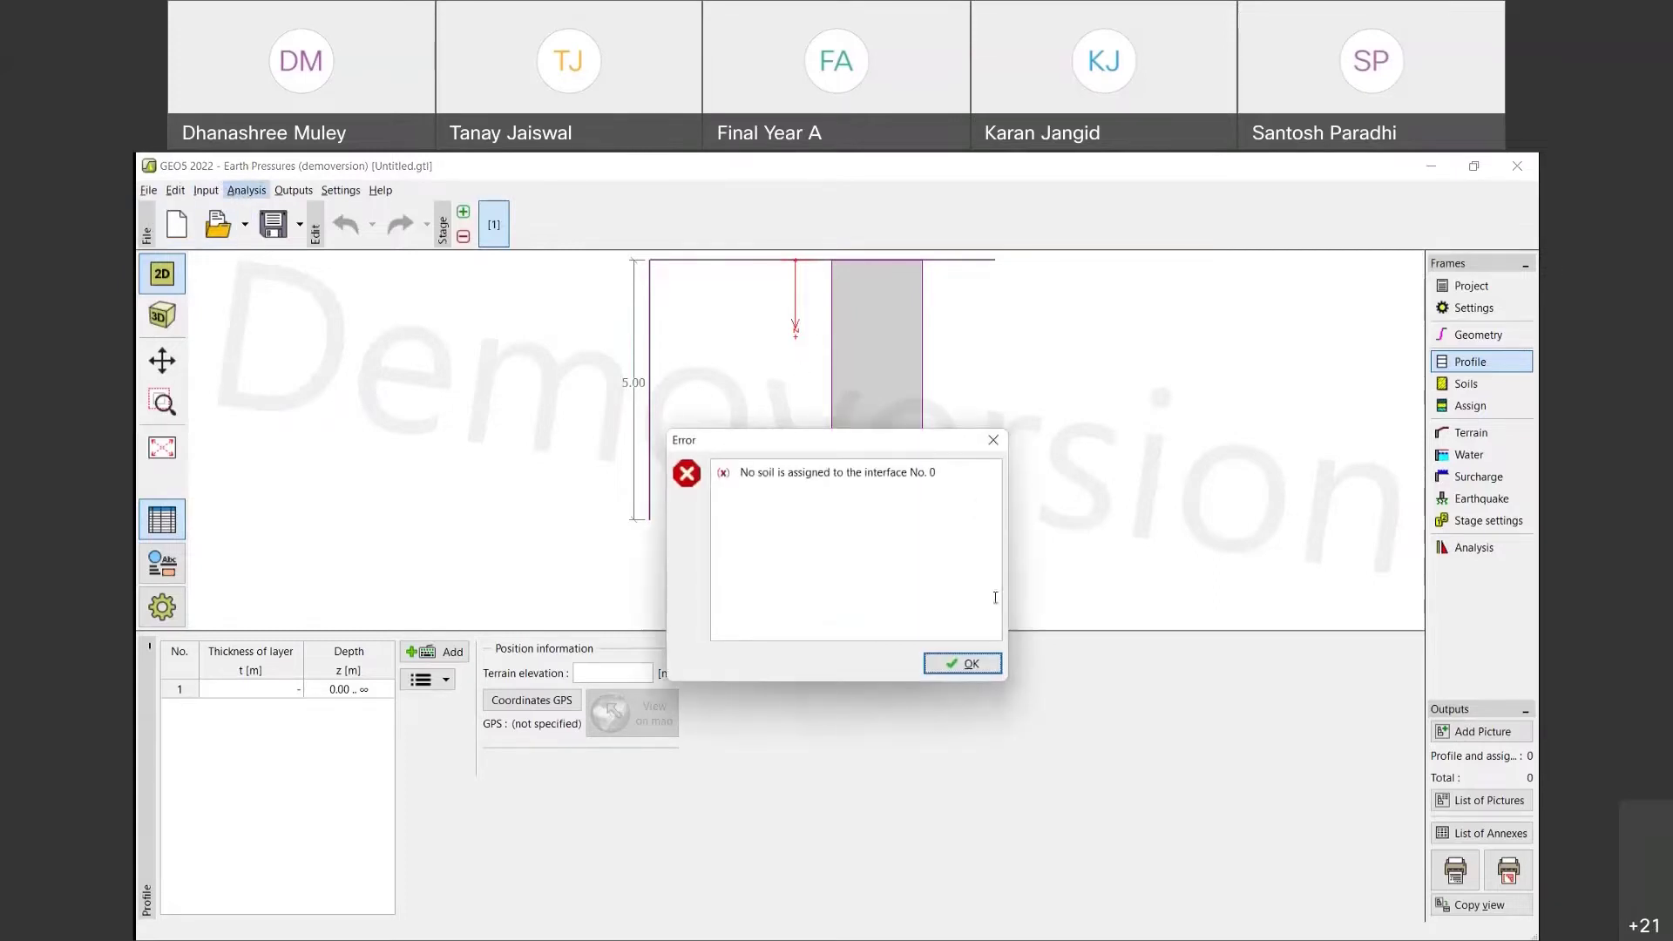
left_click(995, 446)
left_click(956, 665)
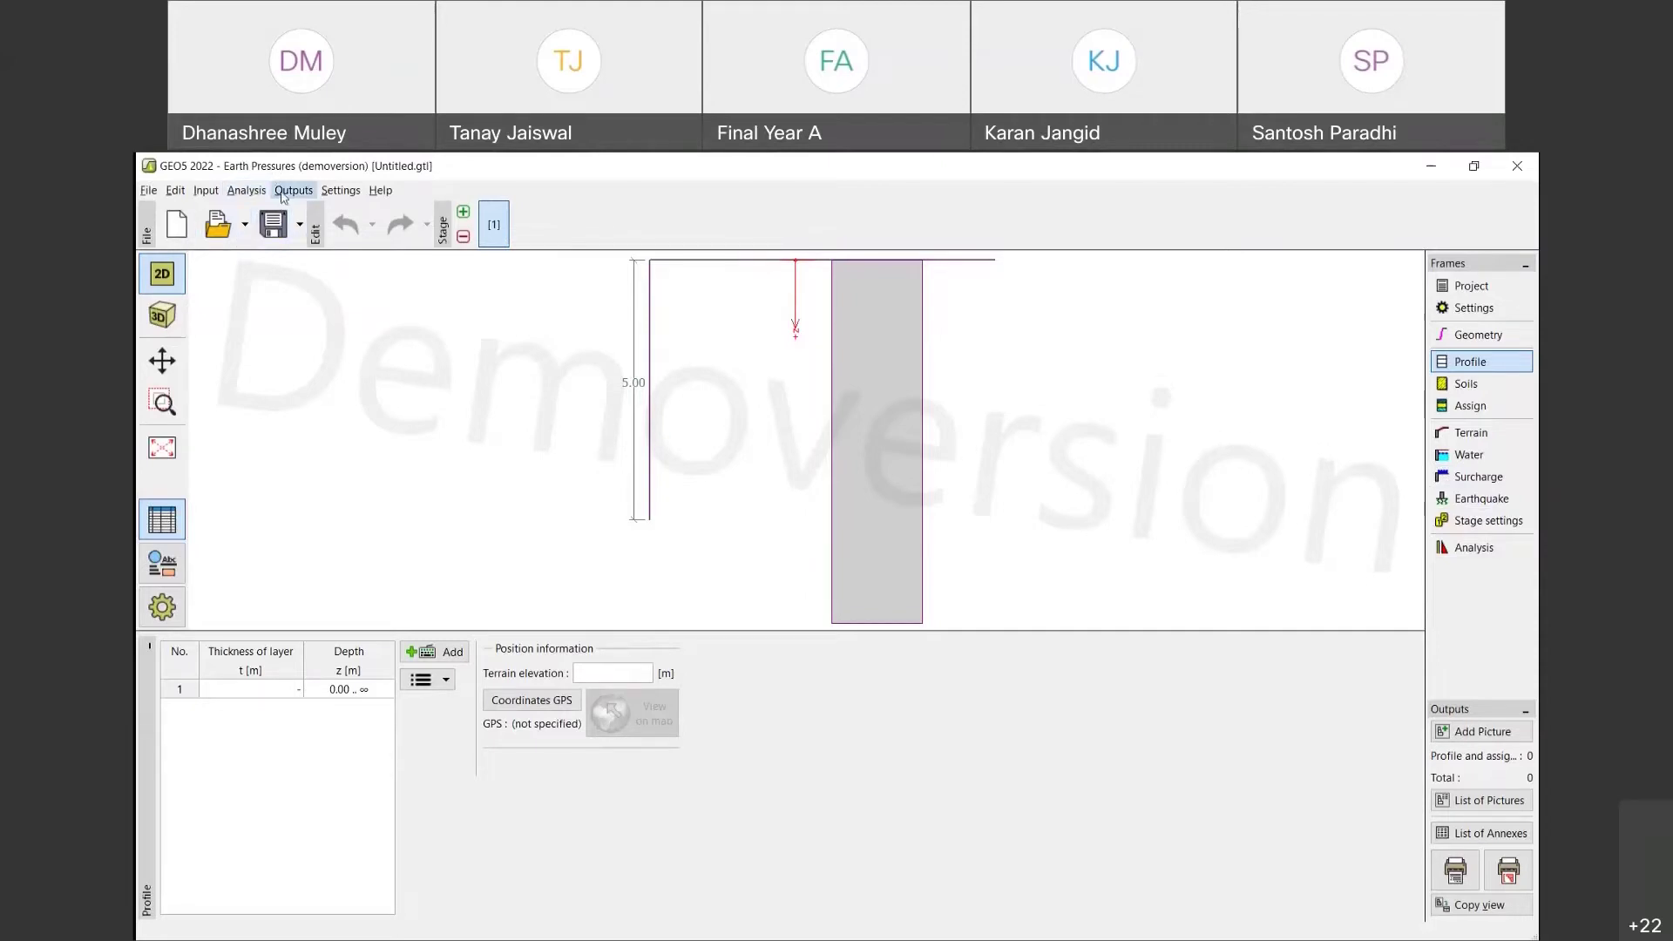
- Preview a Profile and assignment output picture, close it unsaved, then view the Settings menu
left_click(283, 194)
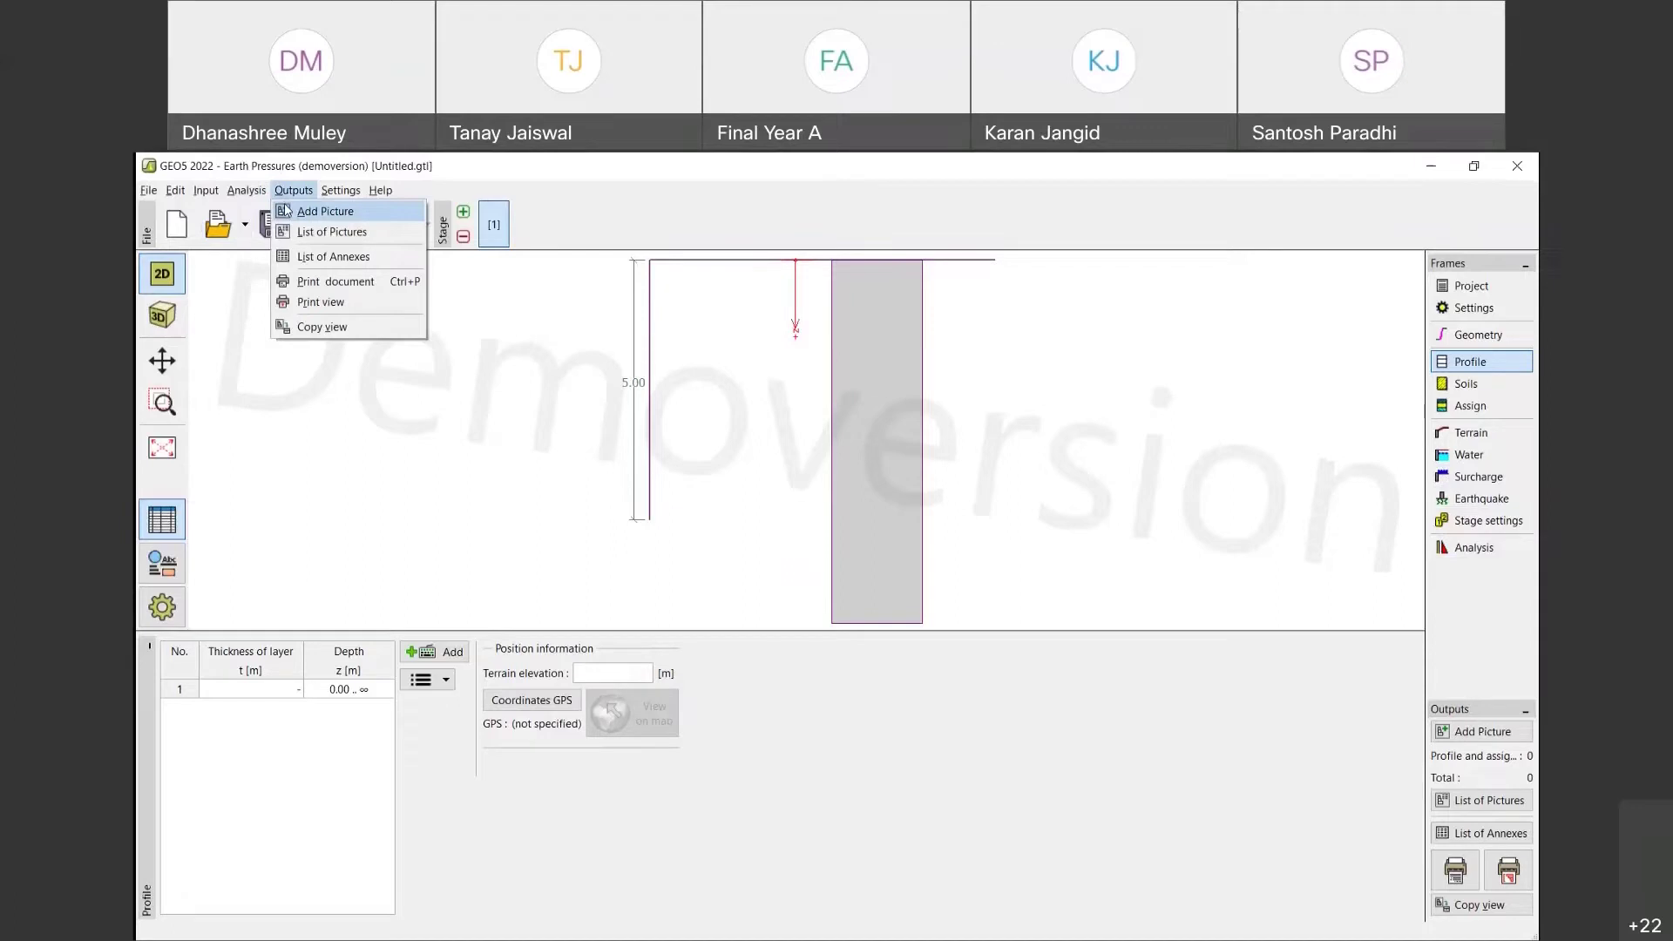
left_click(286, 210)
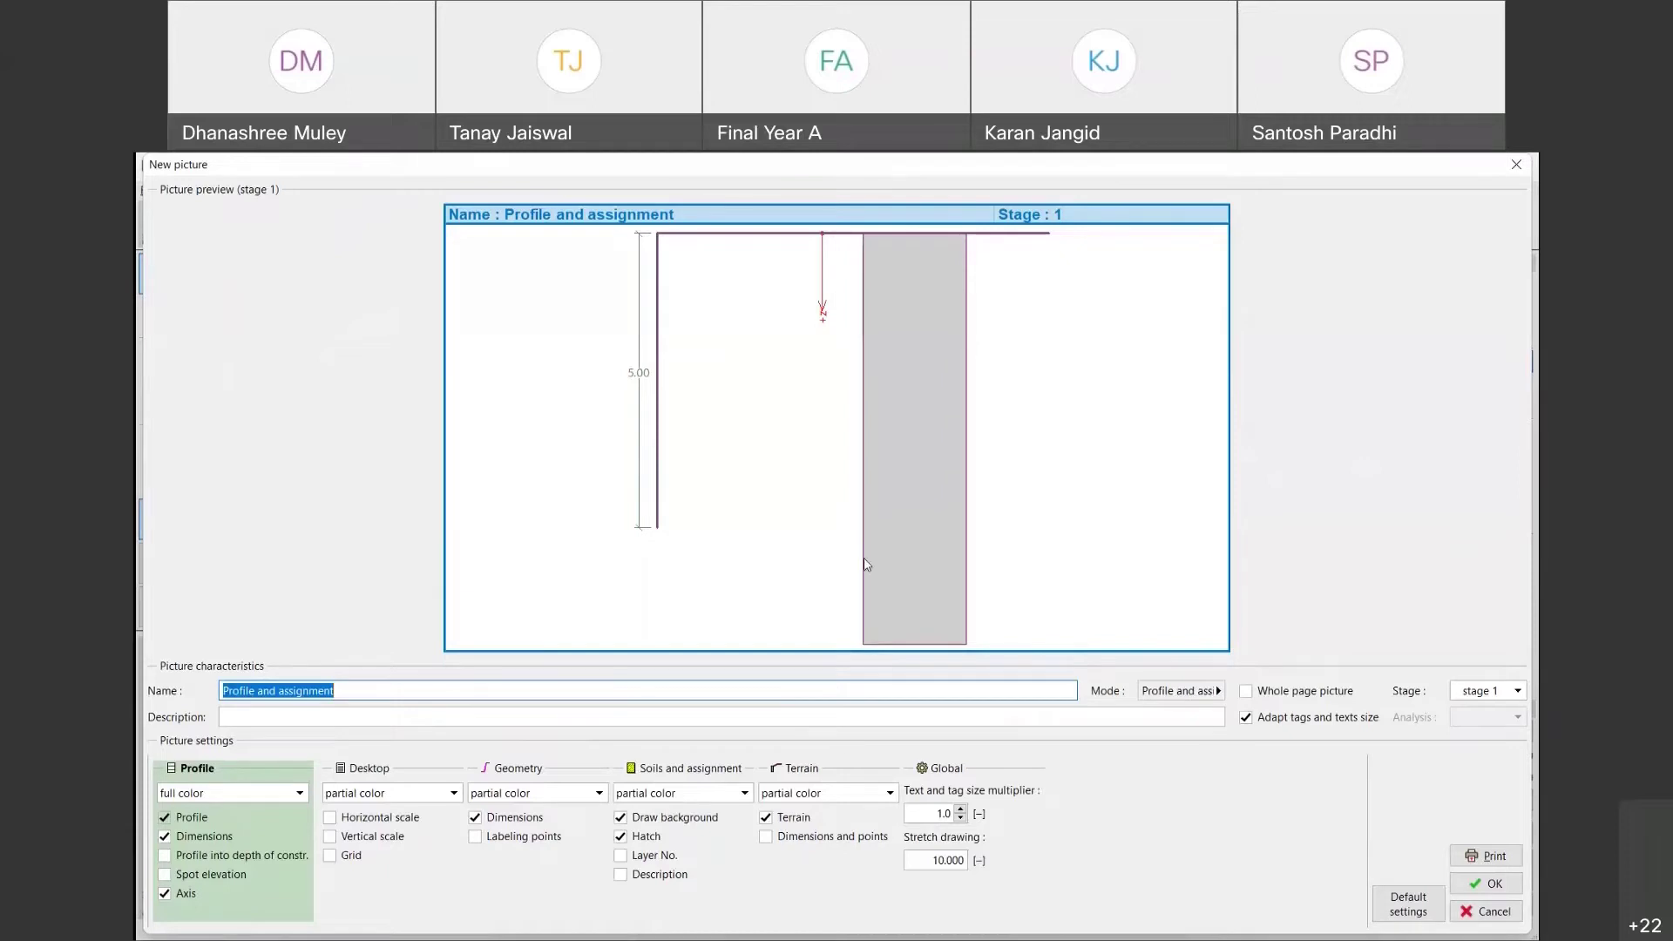
left_click(1516, 166)
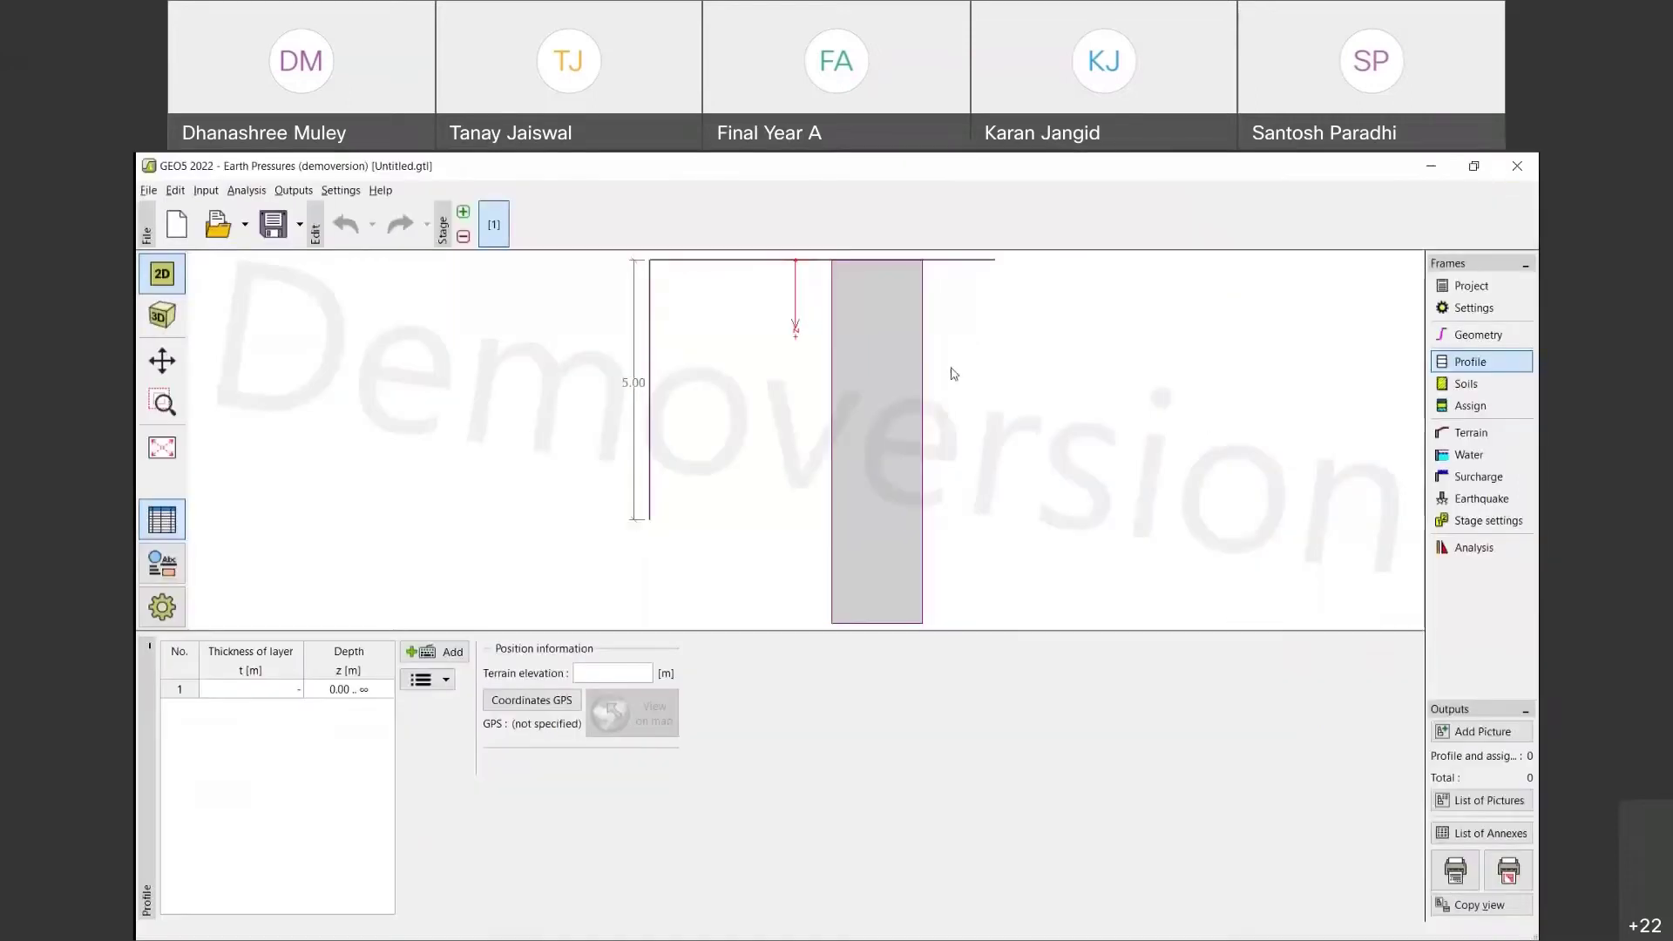
left_click(341, 191)
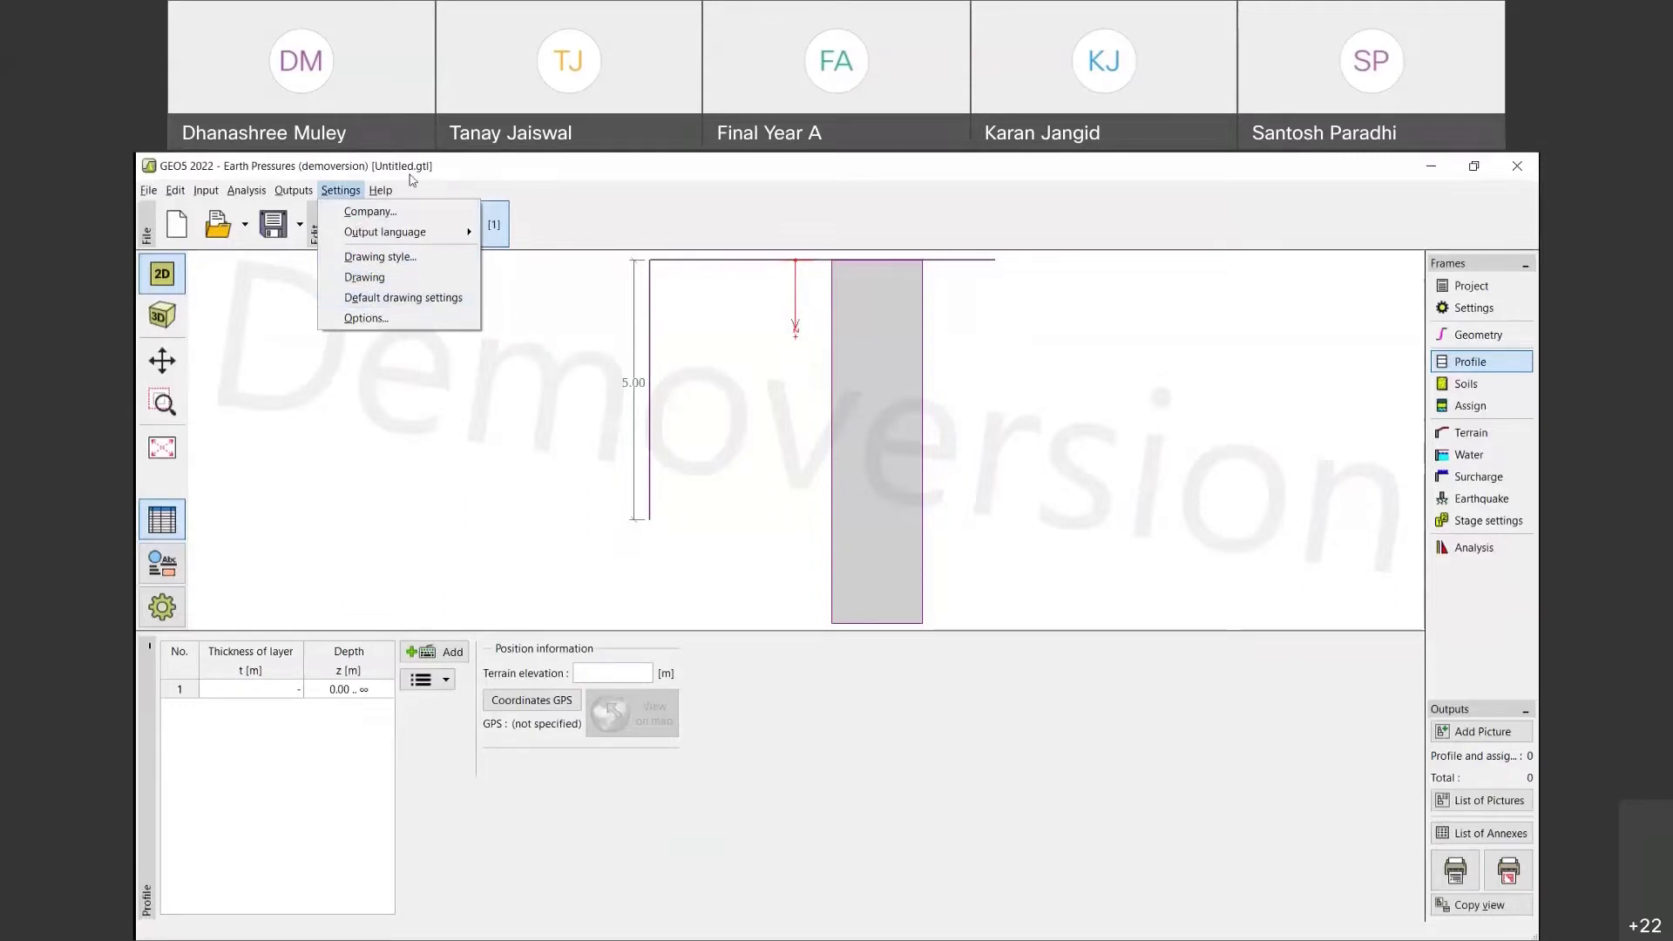
mouse_move(384, 191)
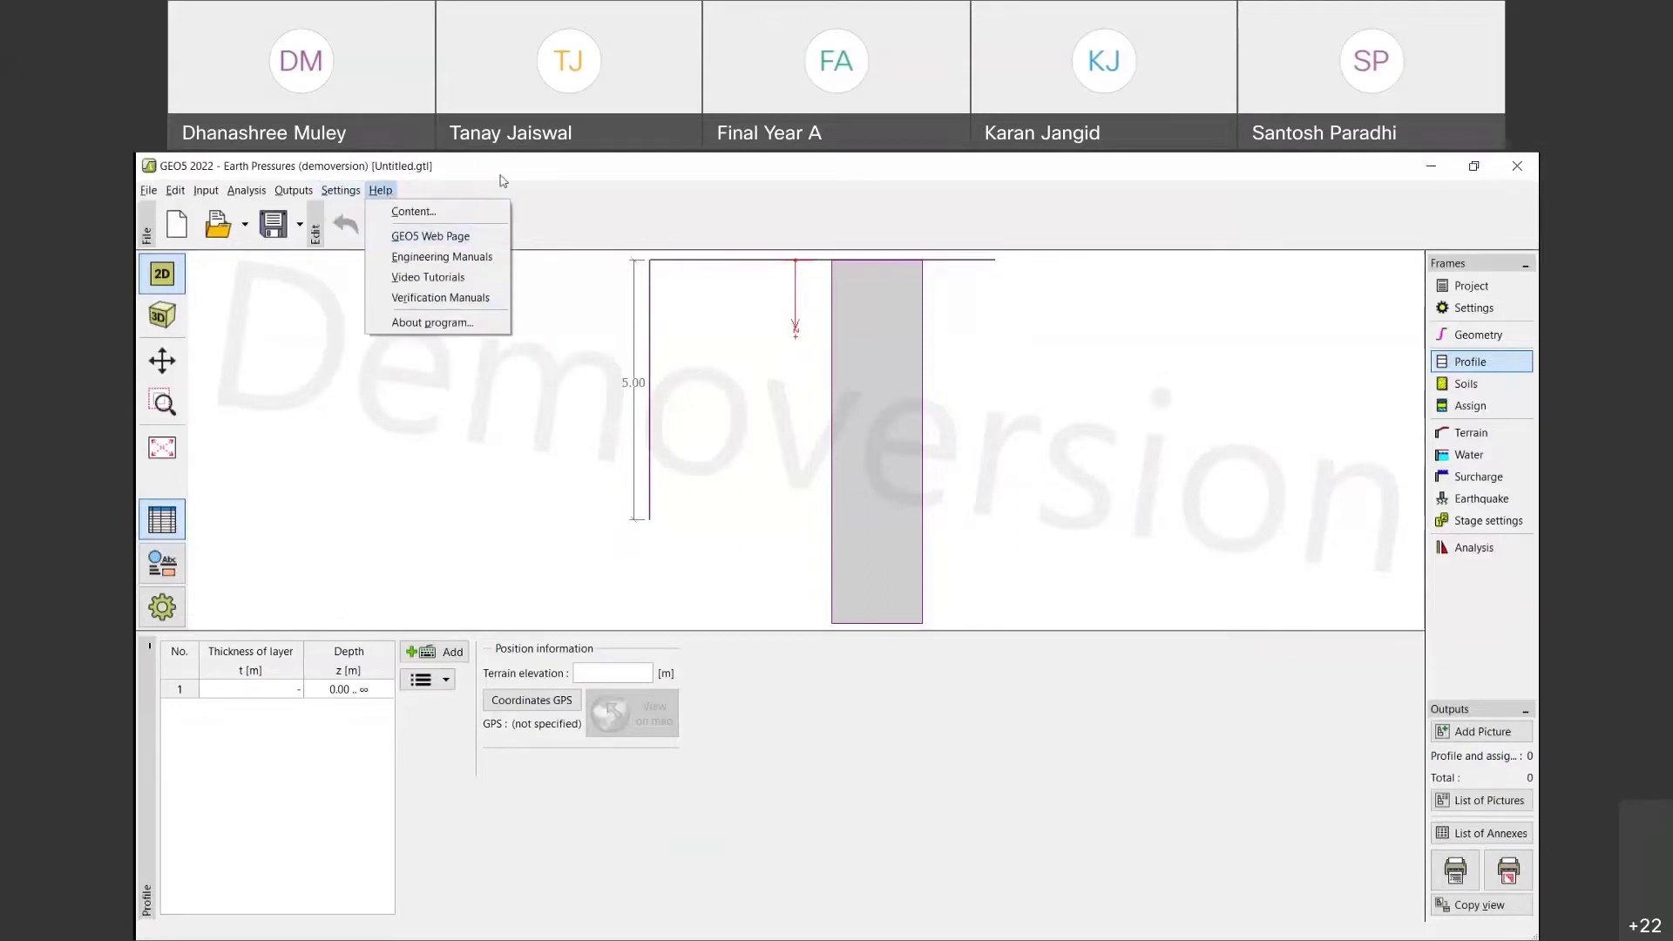
- Show the stepped soil block in 3D, then pan and rotate it
left_click(162, 312)
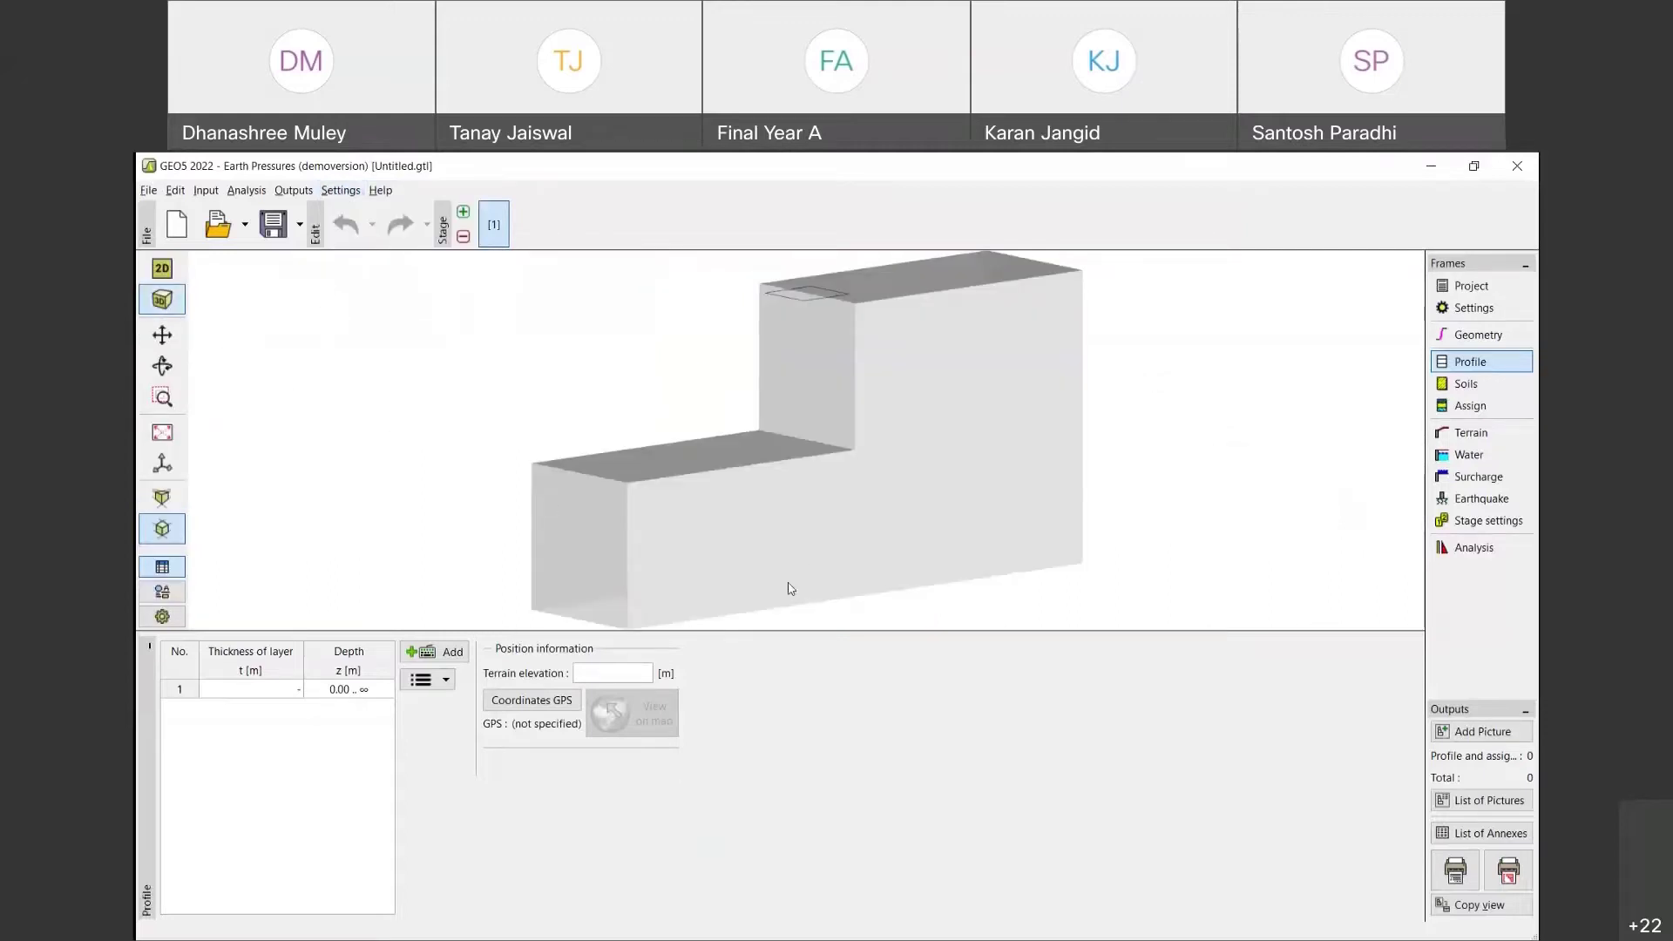
left_click(162, 338)
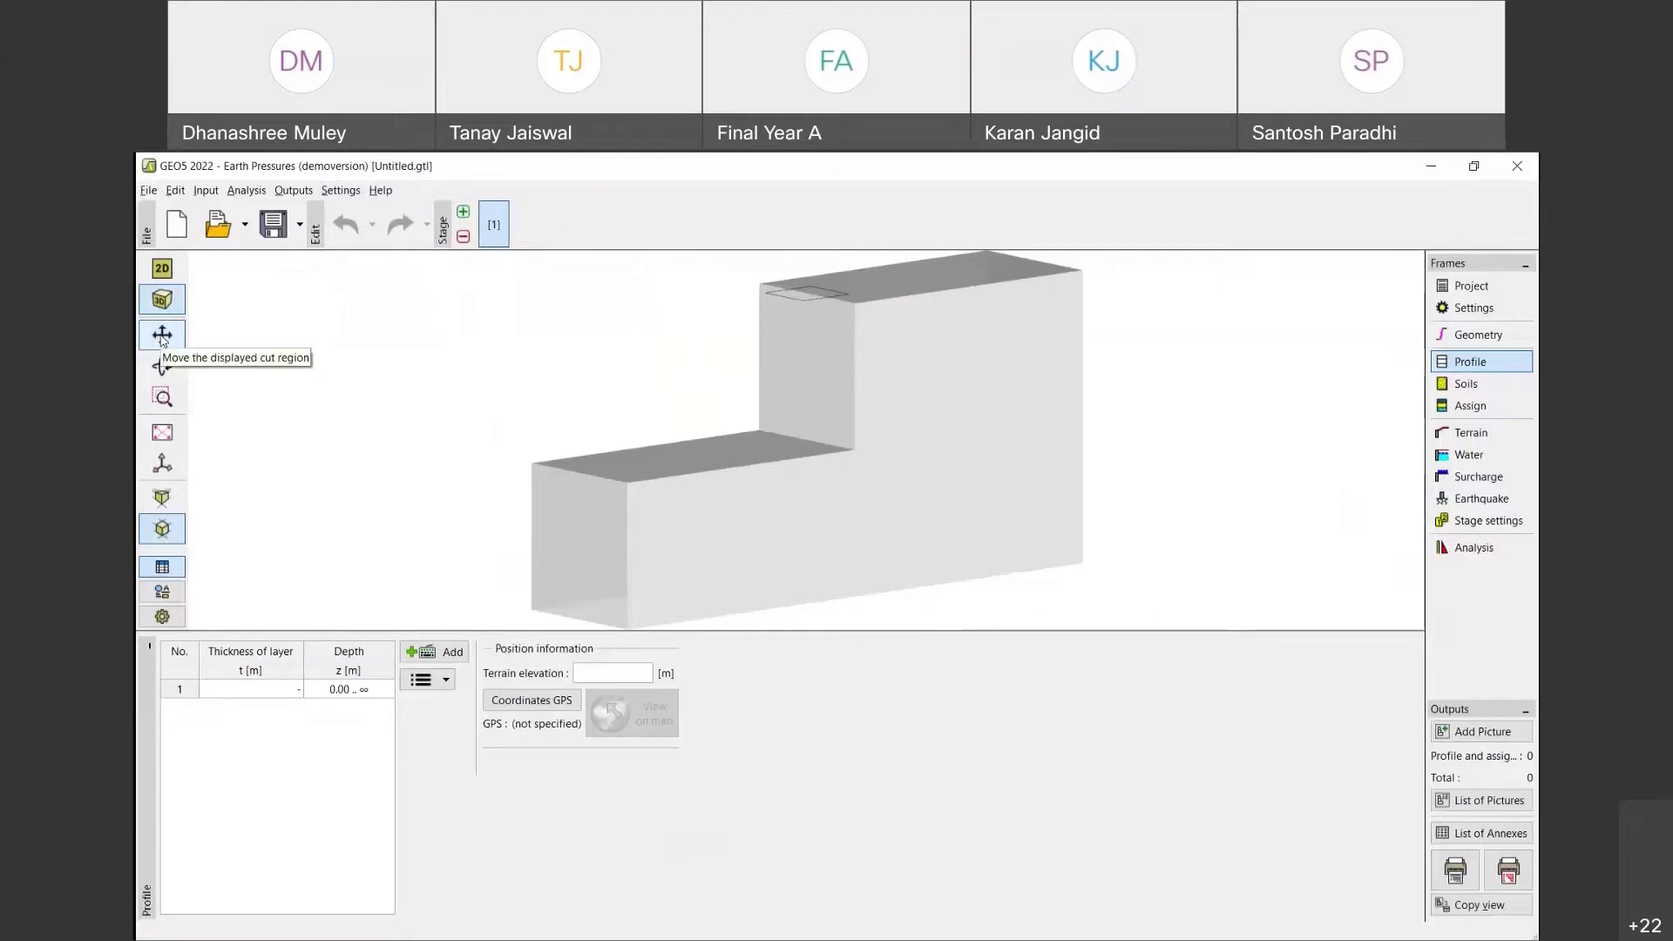
left_click_drag(739, 415, 814, 400)
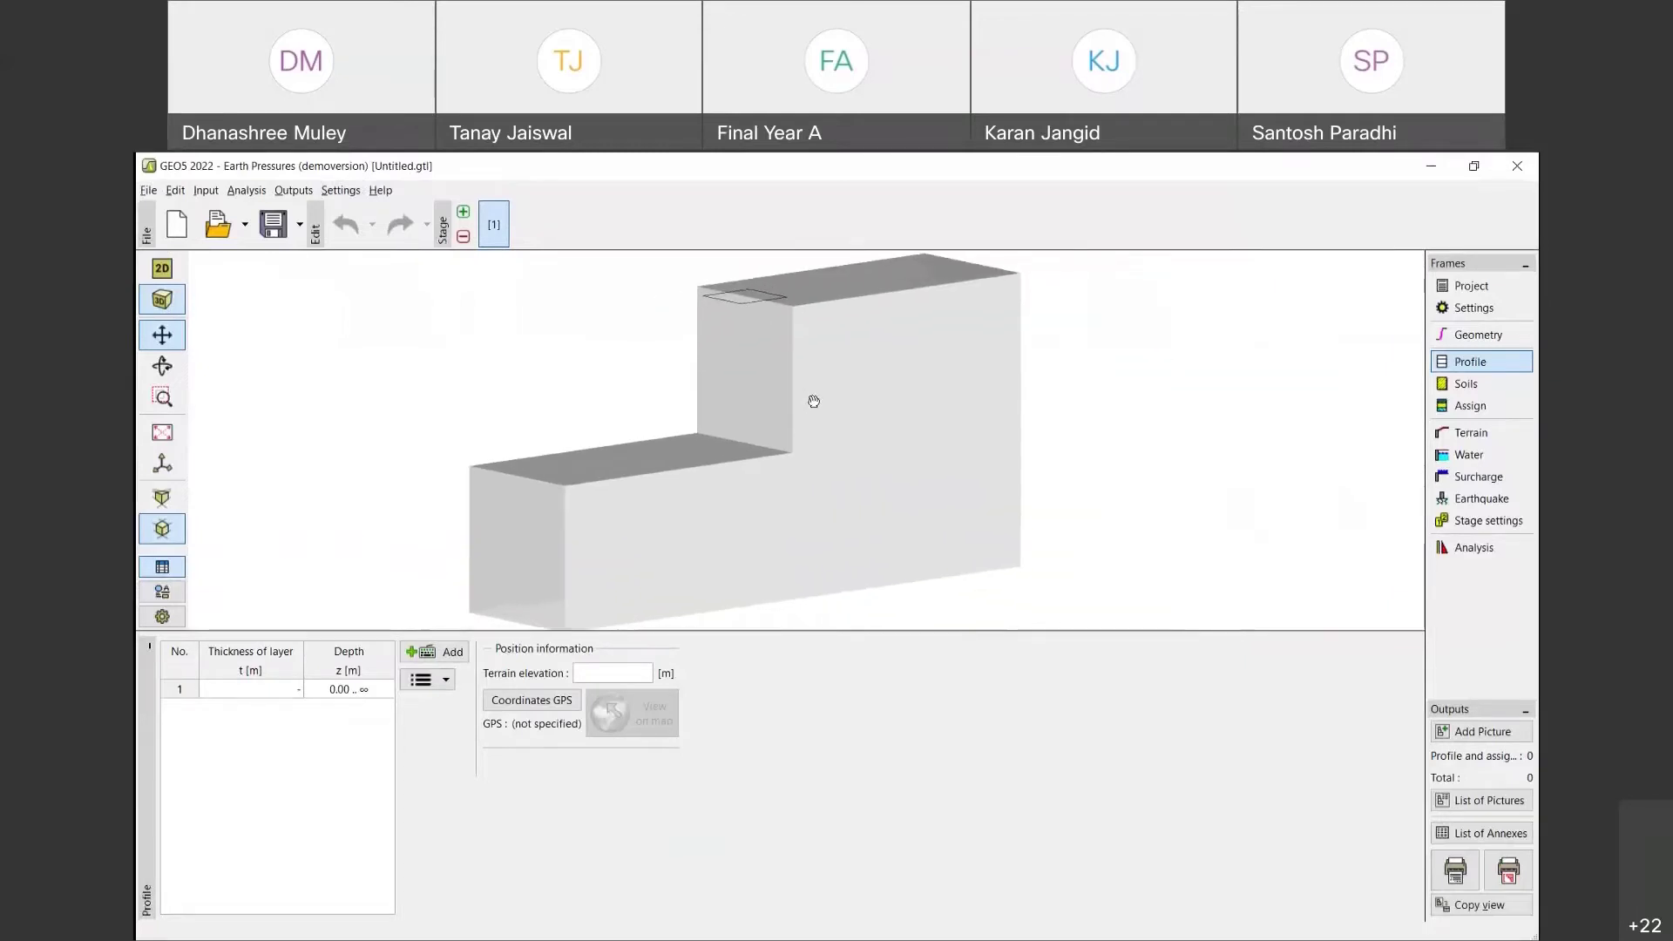
left_click(173, 373)
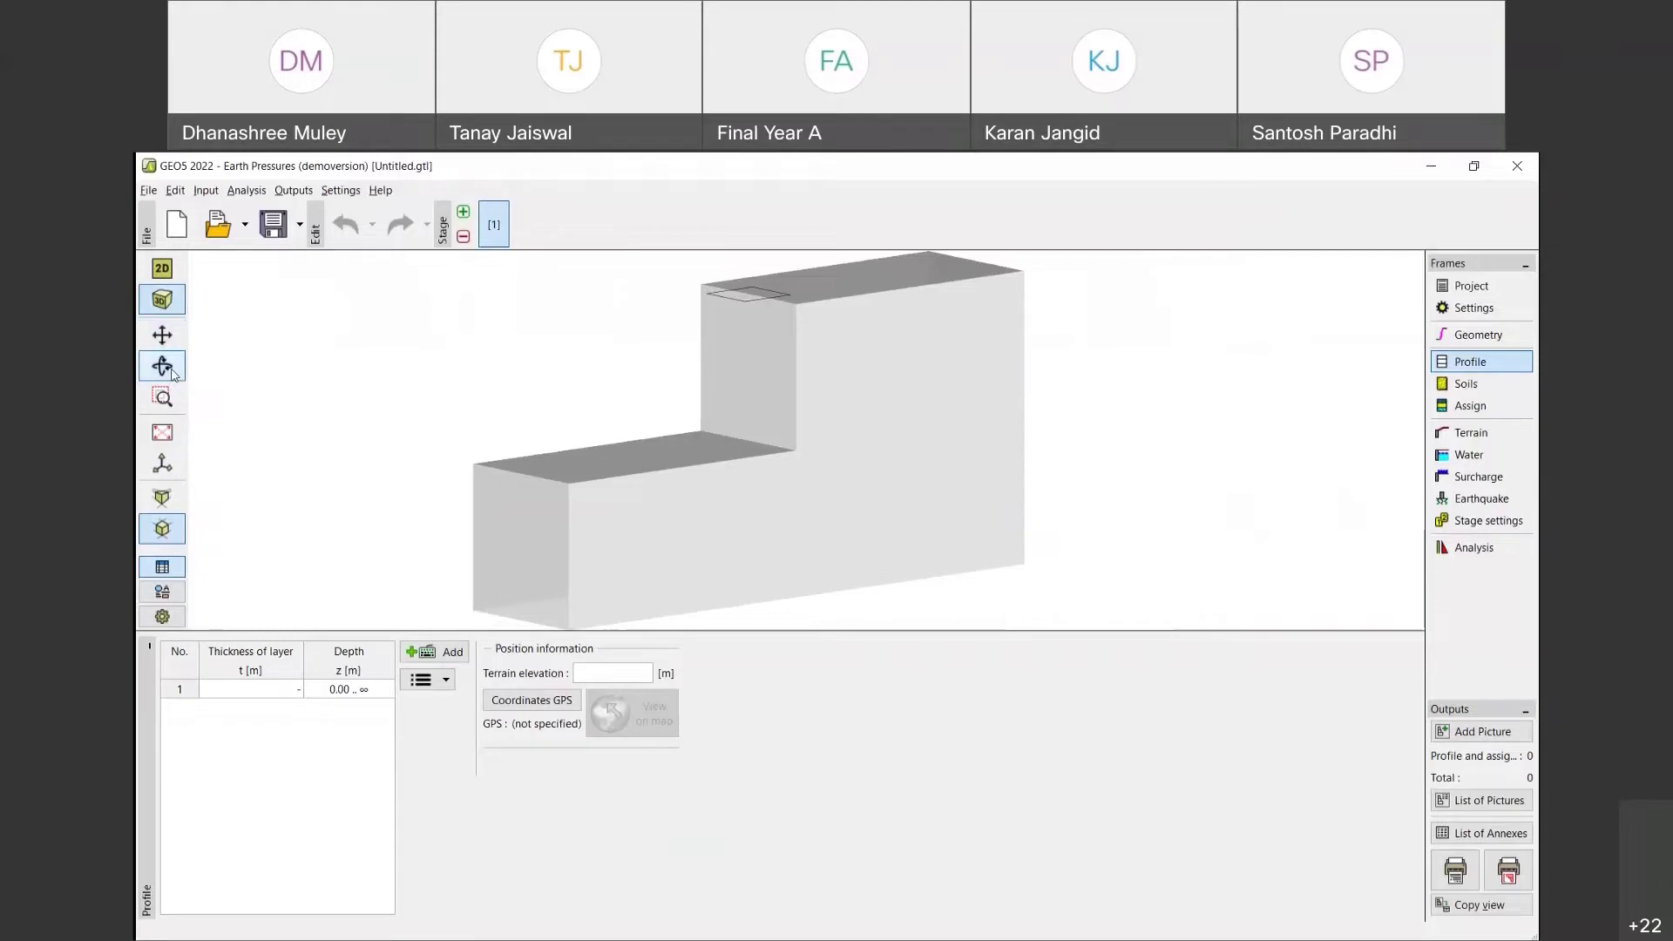
left_click_drag(732, 478, 628, 469)
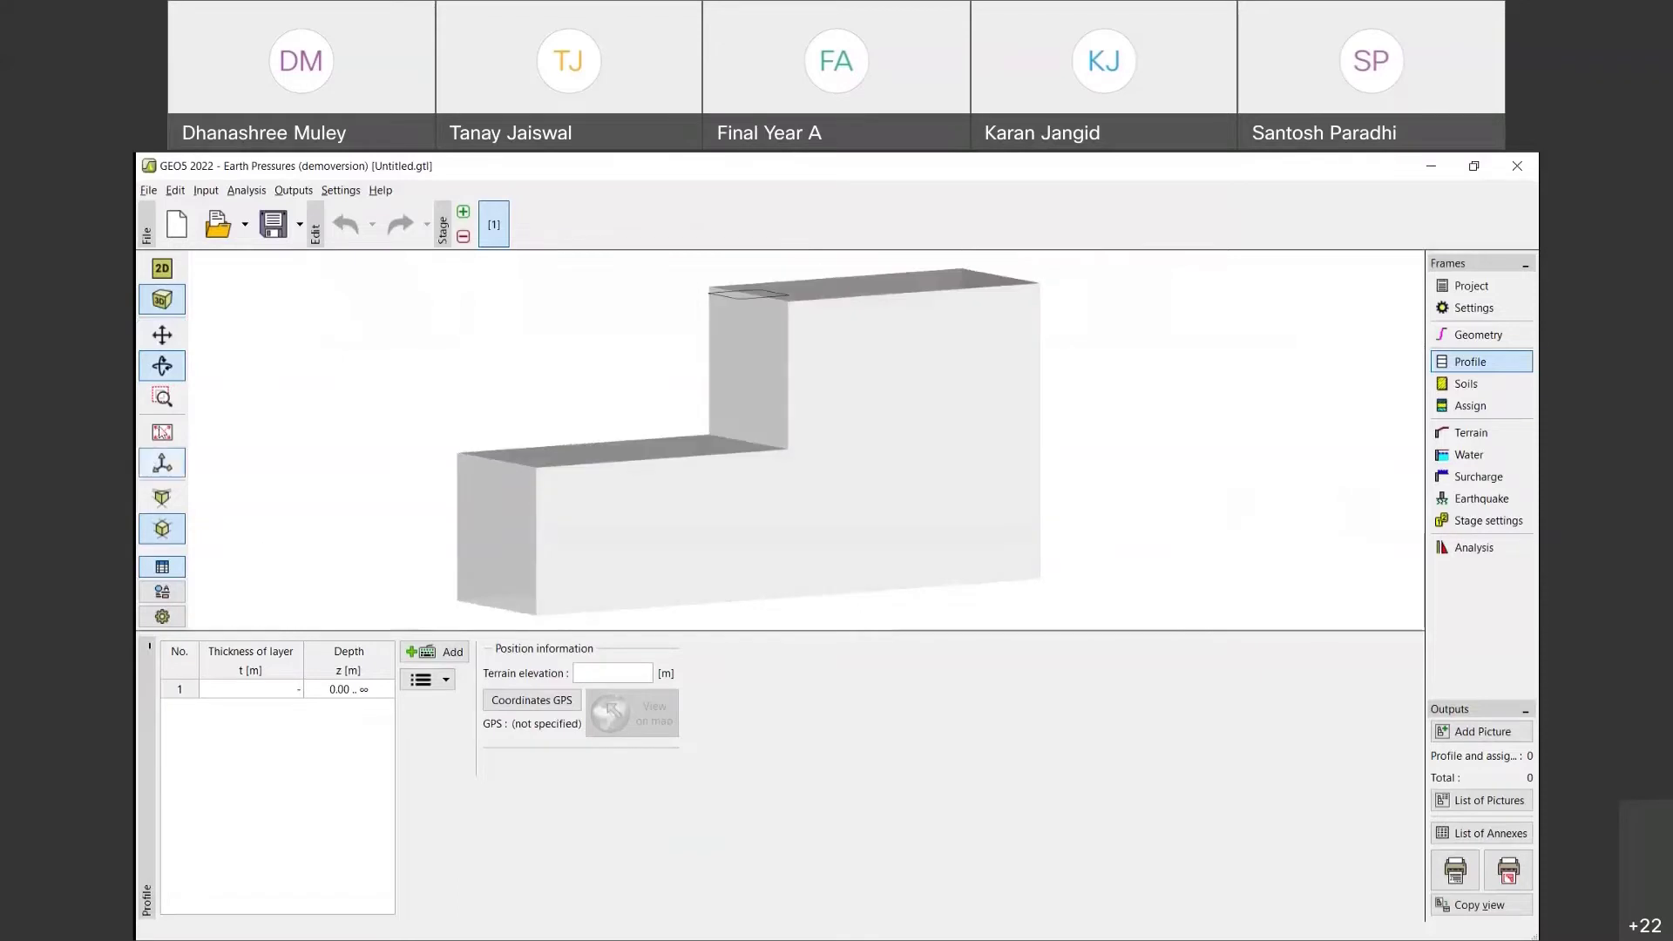
- Zoom into a marked area, fit the whole model, then set the axonometric view
left_click(162, 397)
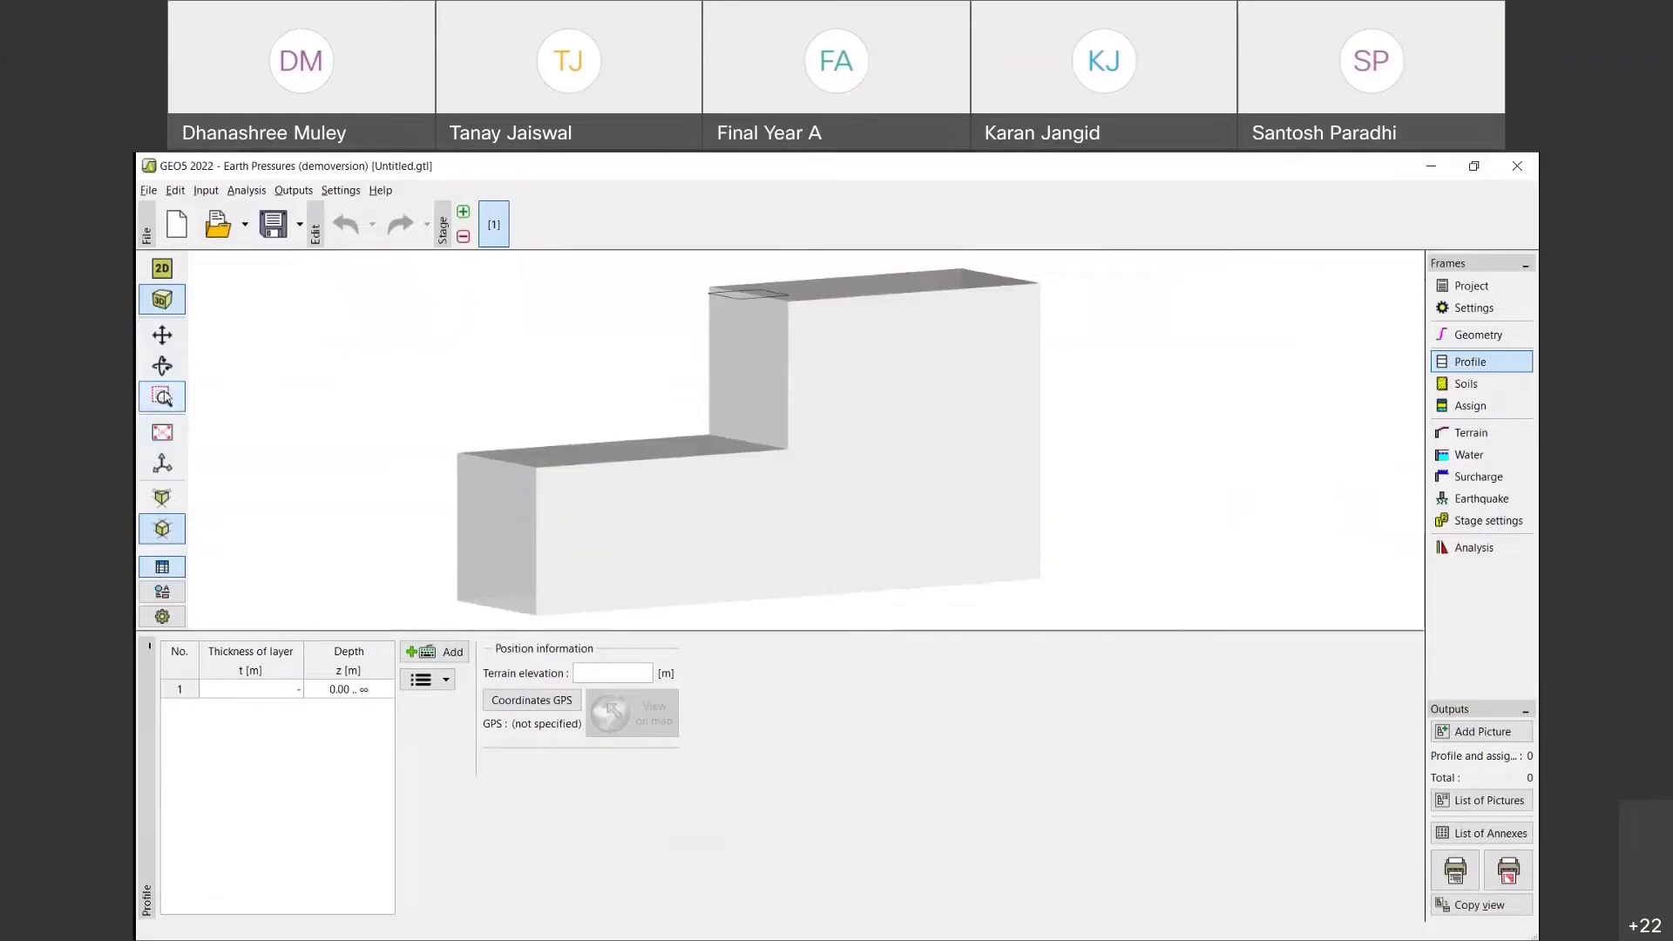
left_click_drag(780, 308, 1012, 498)
mouse_move(943, 454)
left_mouse_down()
mouse_move(925, 392)
mouse_move(898, 392)
mouse_move(959, 481)
left_mouse_up()
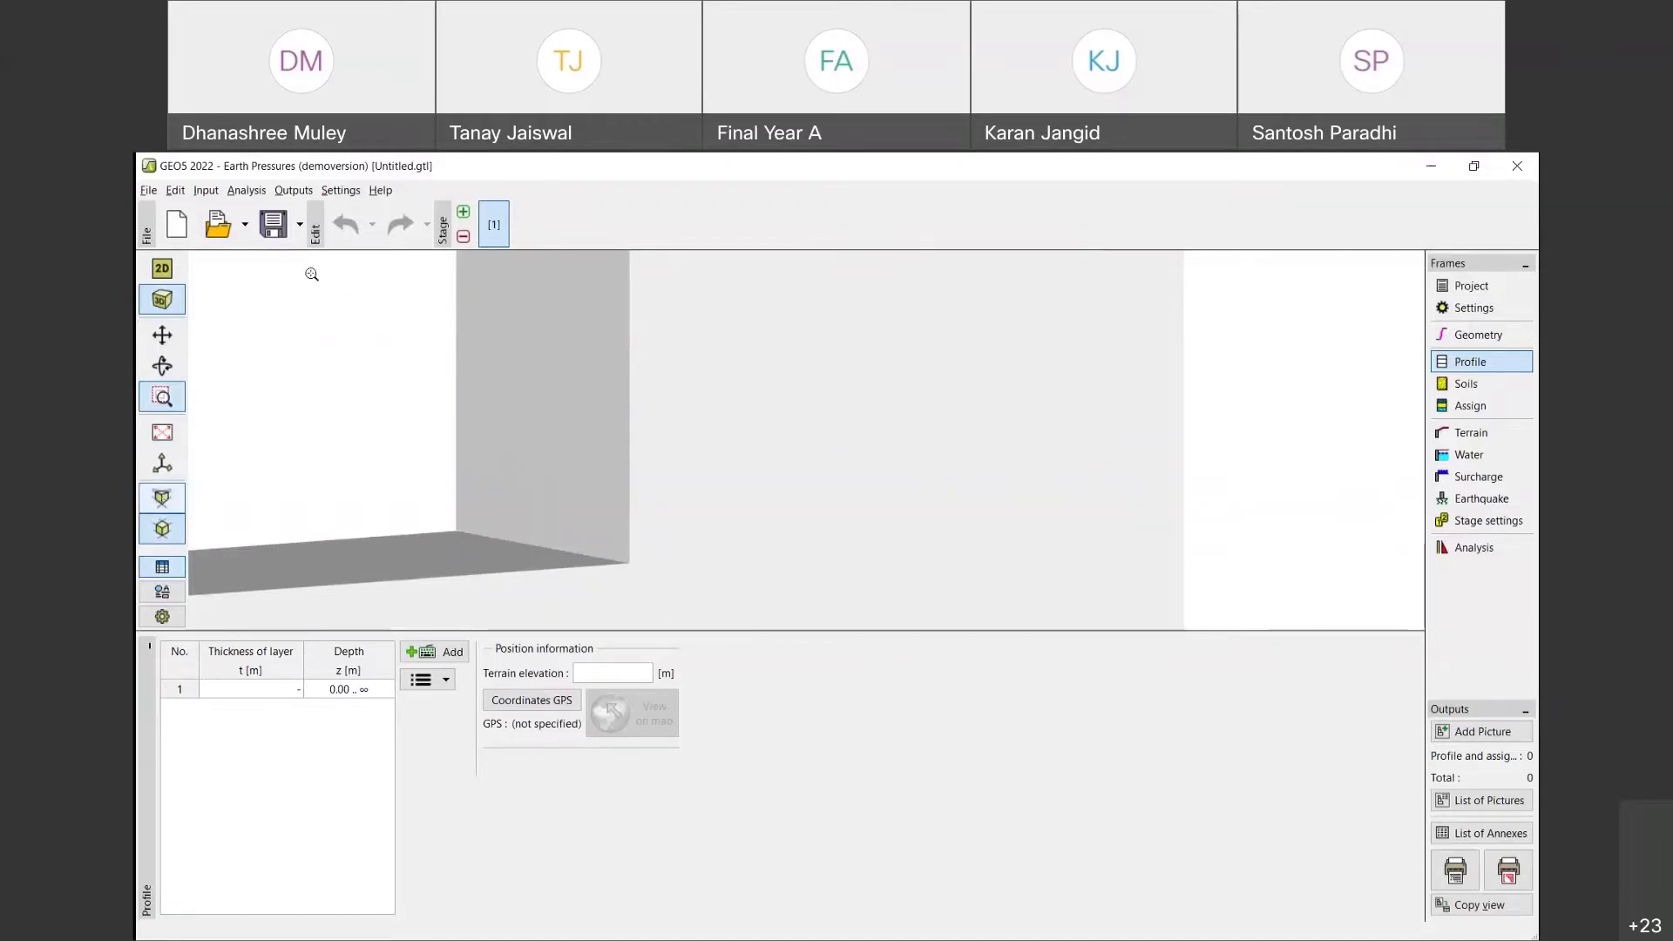
left_click(168, 433)
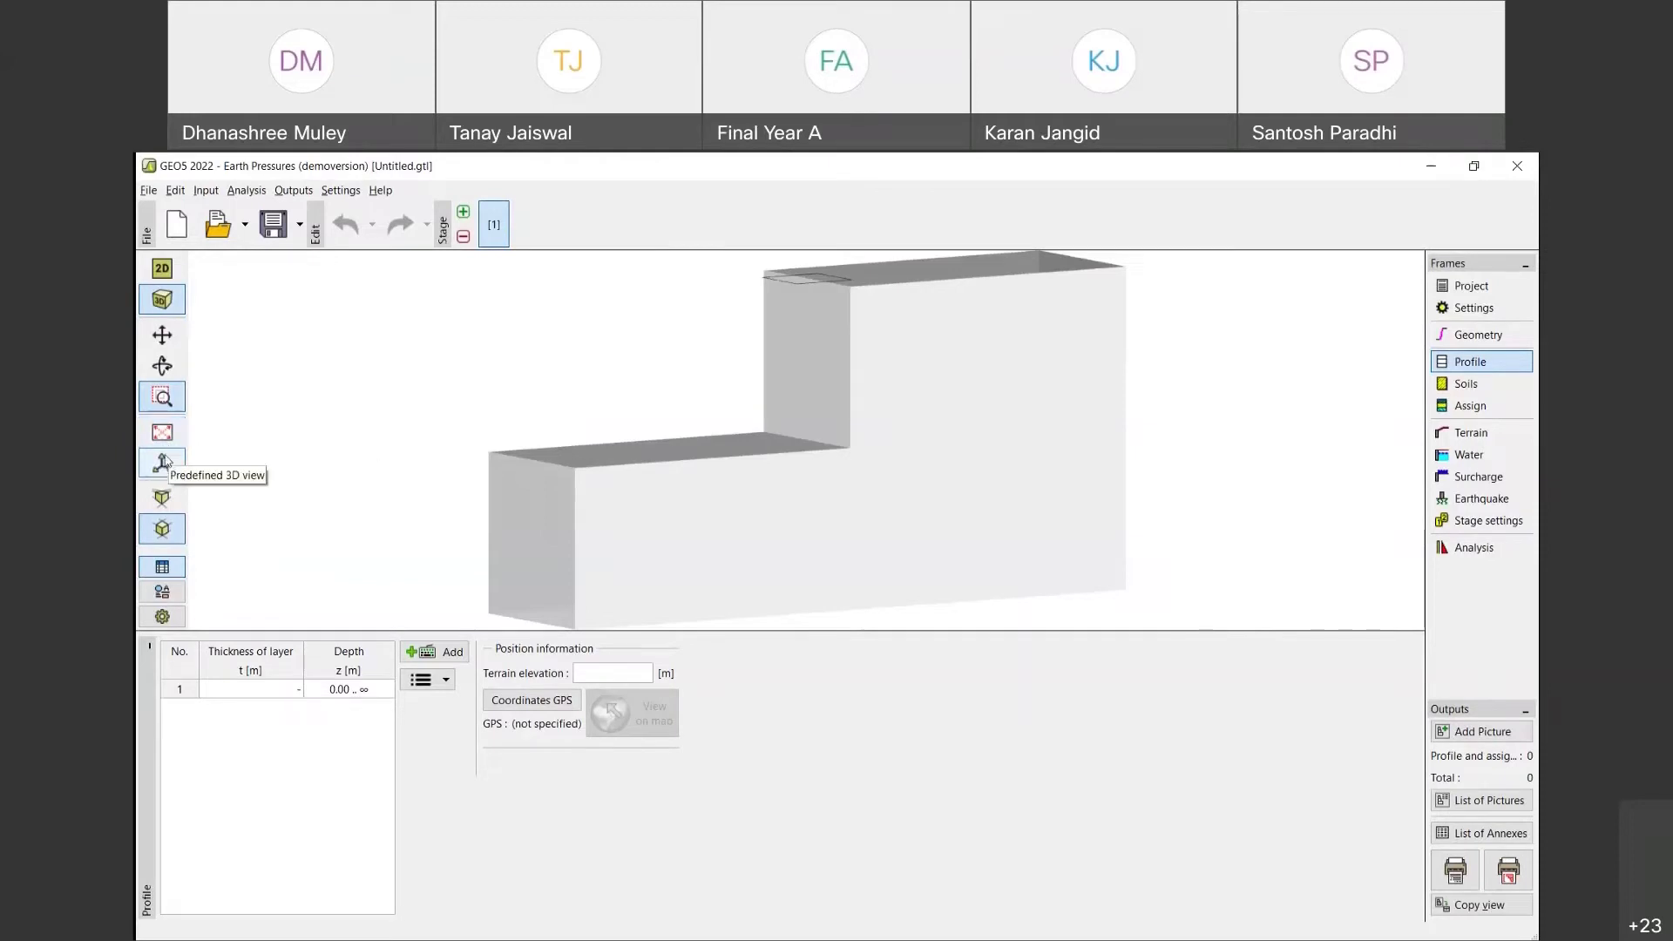
left_click(163, 463)
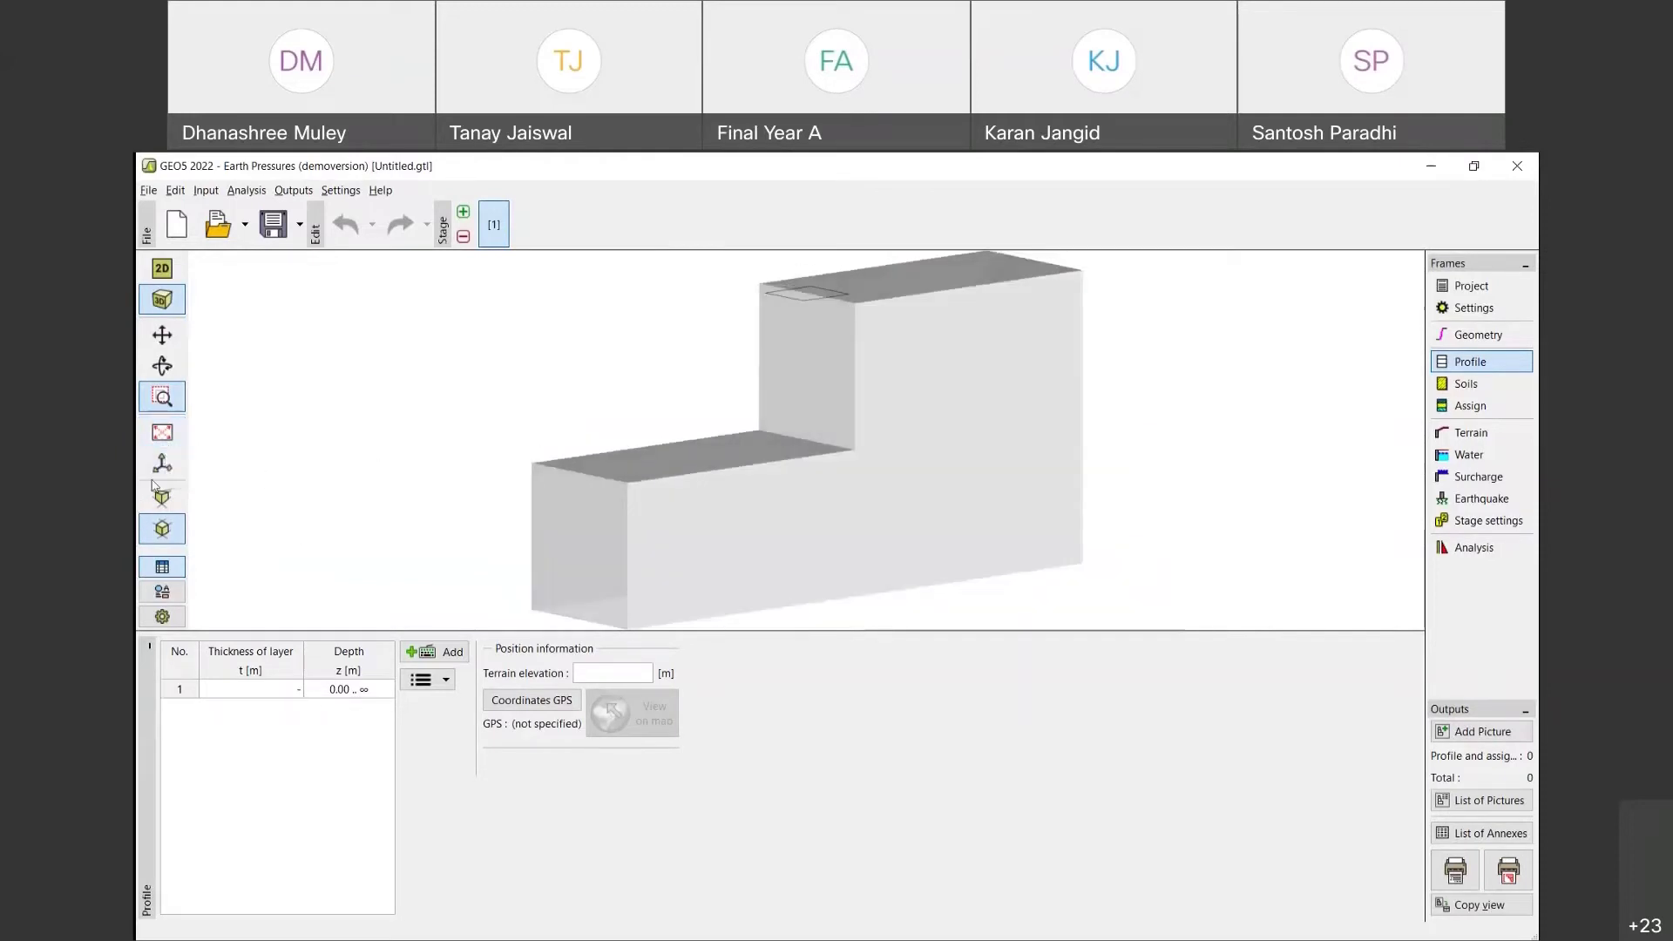
left_click(171, 512)
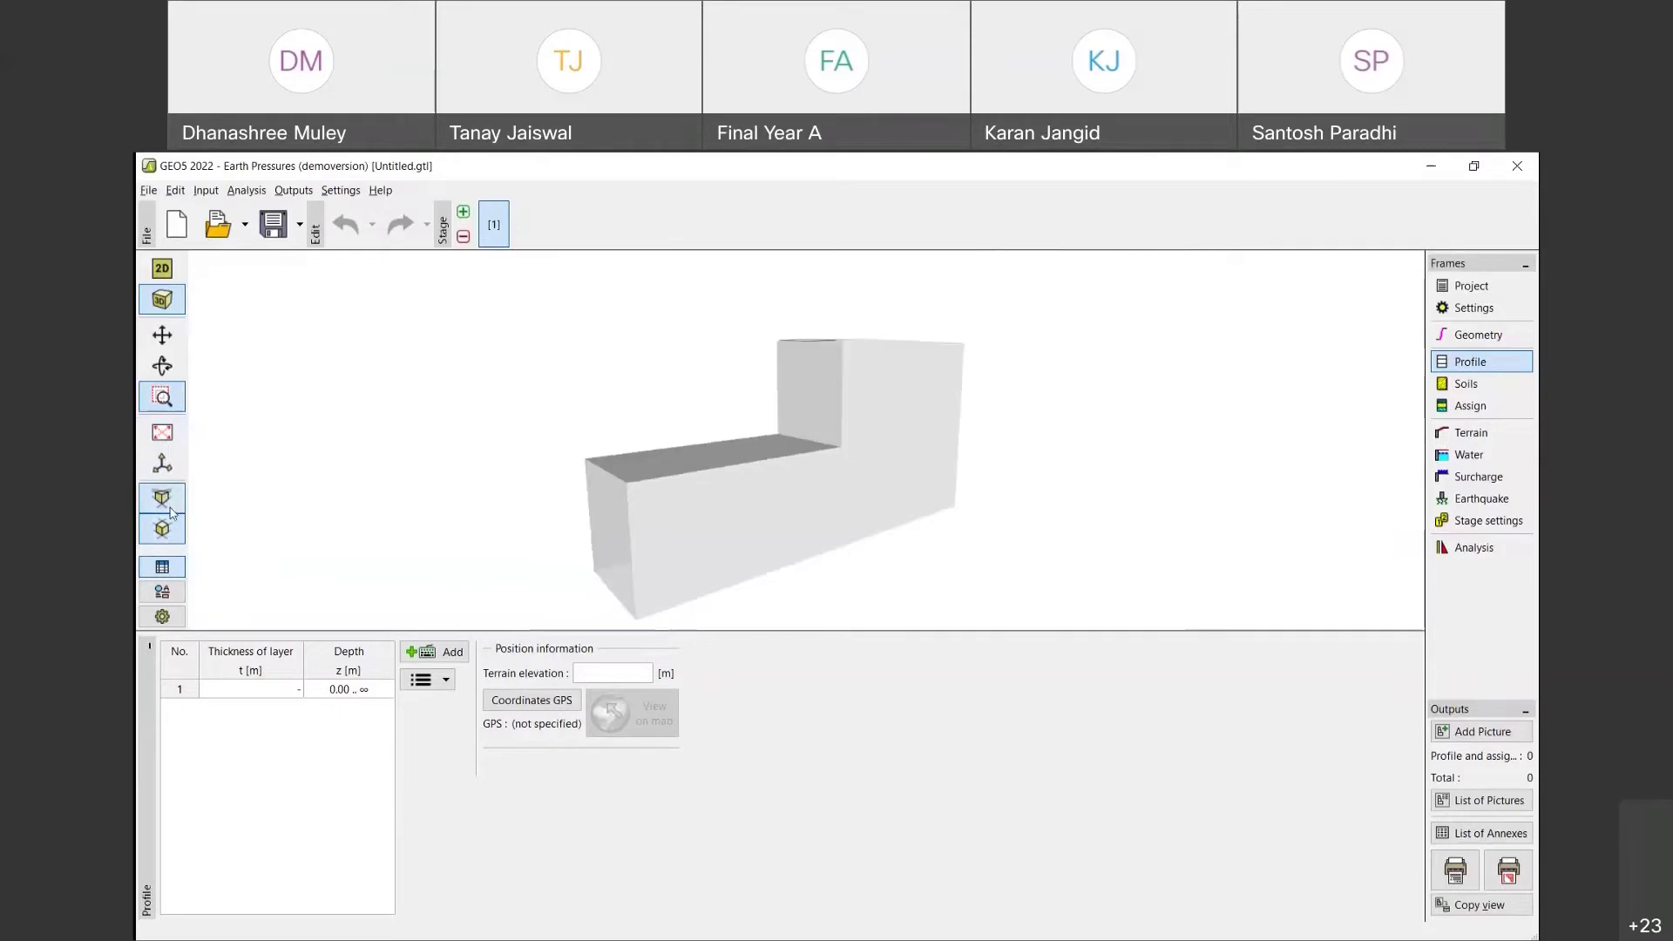
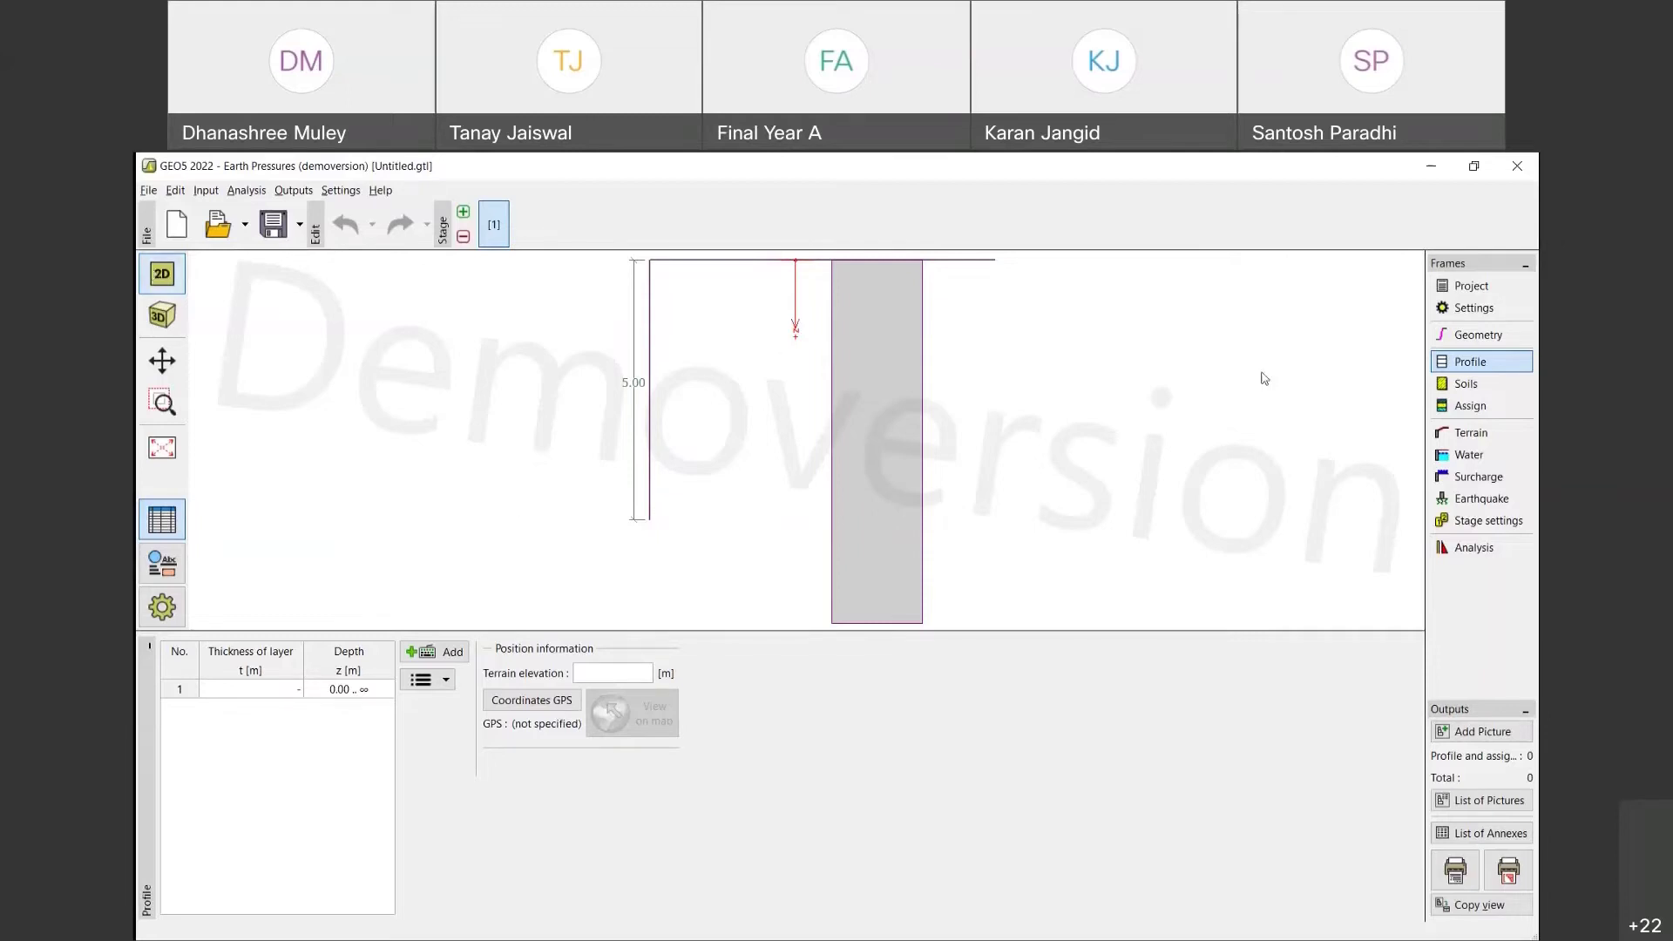
- Show the Project information page and place the cursor in the Task field
left_click(1454, 296)
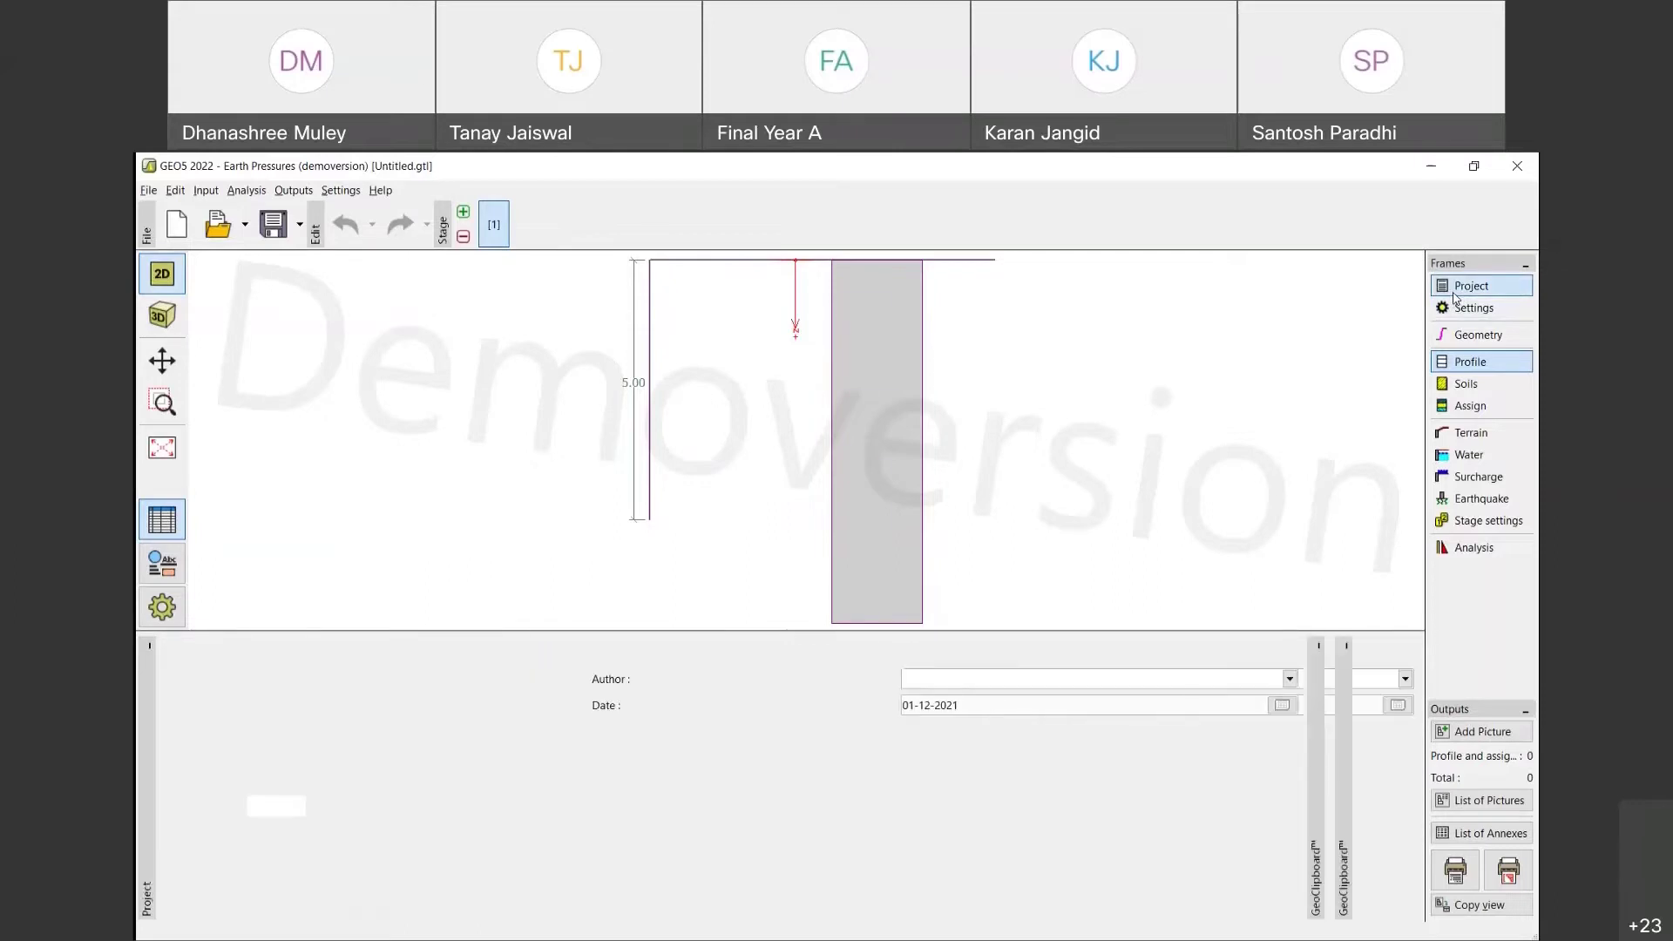
left_click(510, 679)
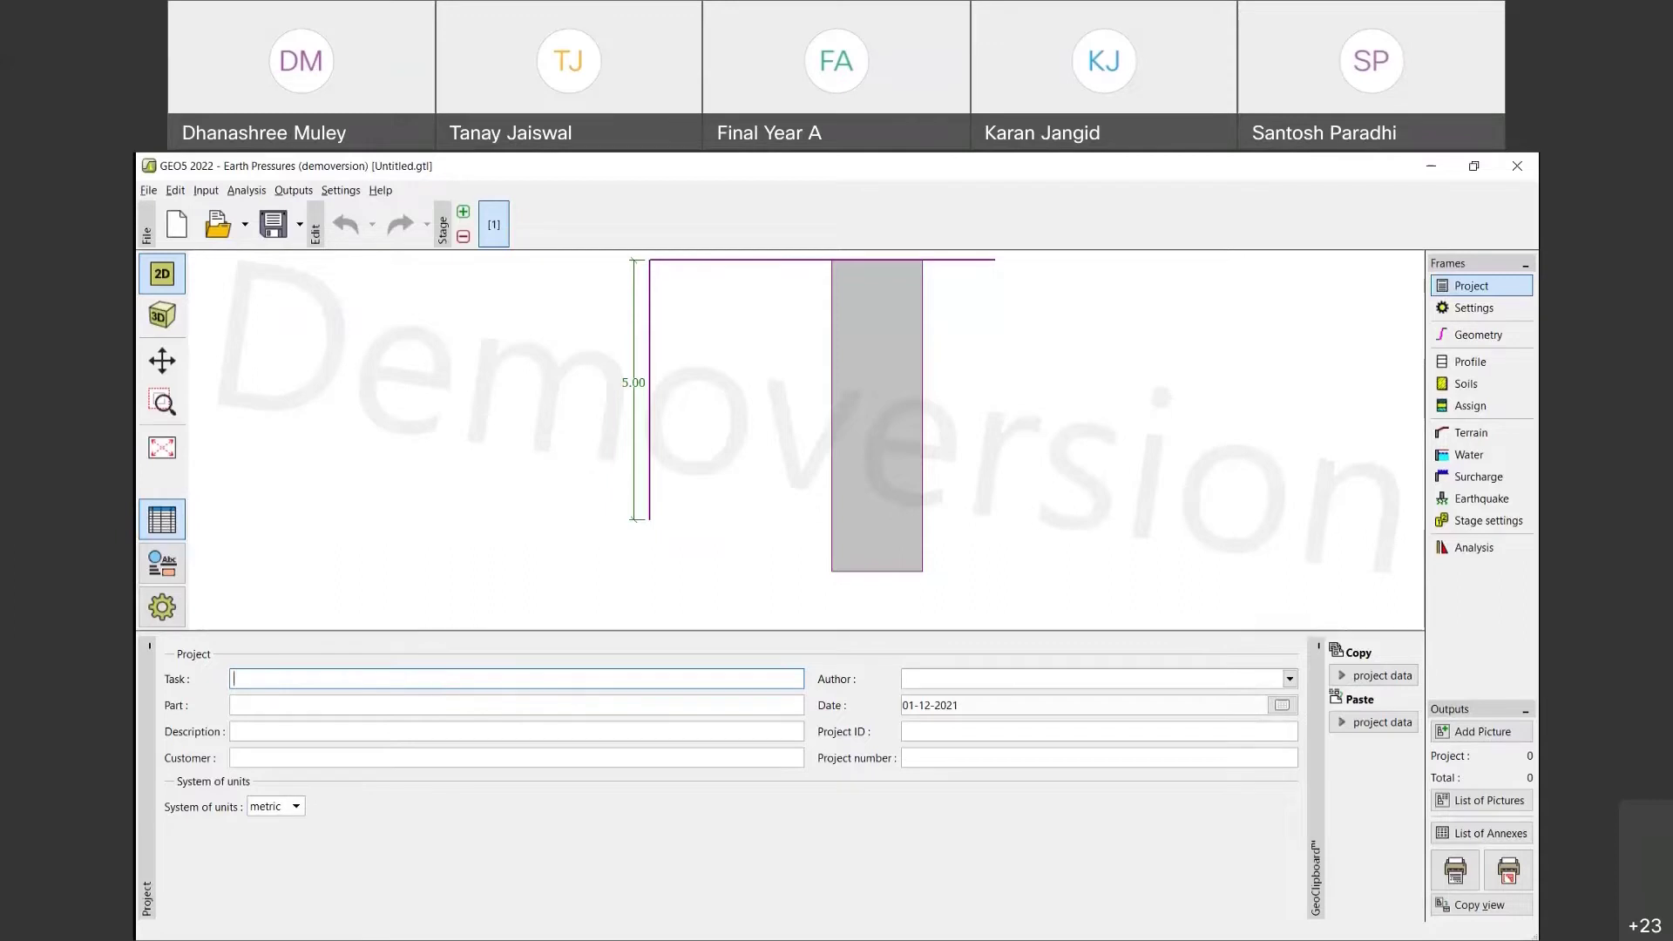
- Enter the task 'to find earth pressure' and part 1
type("to find earth pressure")
left_click(439, 706)
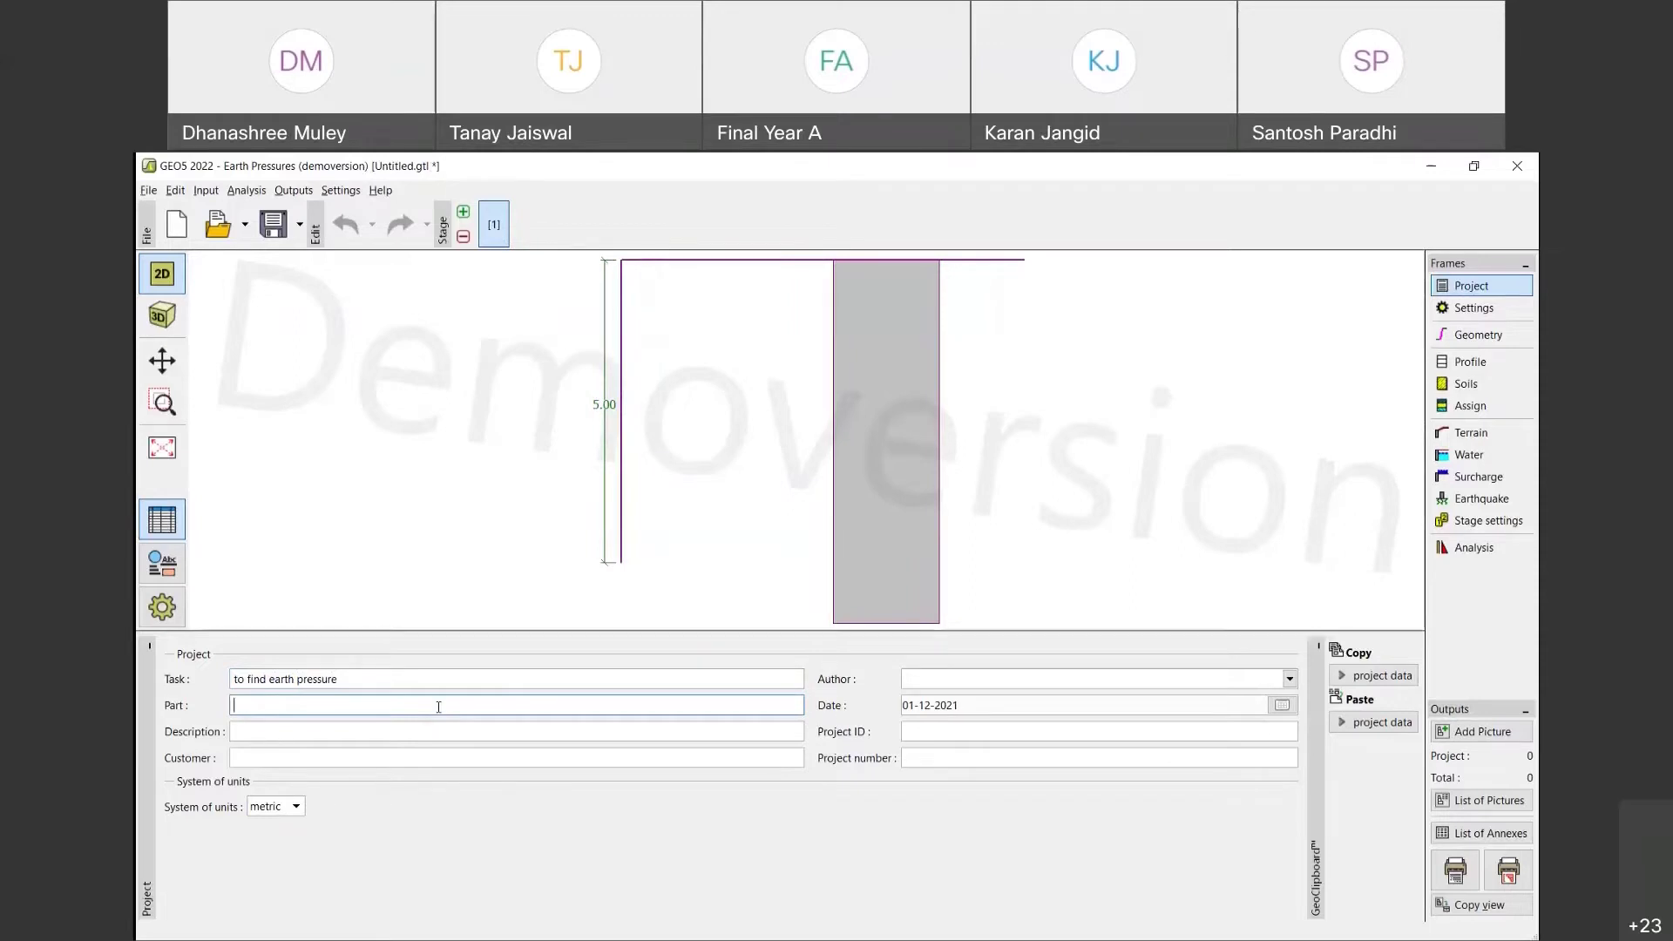
type("1")
- Enter the description 'to find earth pressure at given structure'
left_click(383, 731)
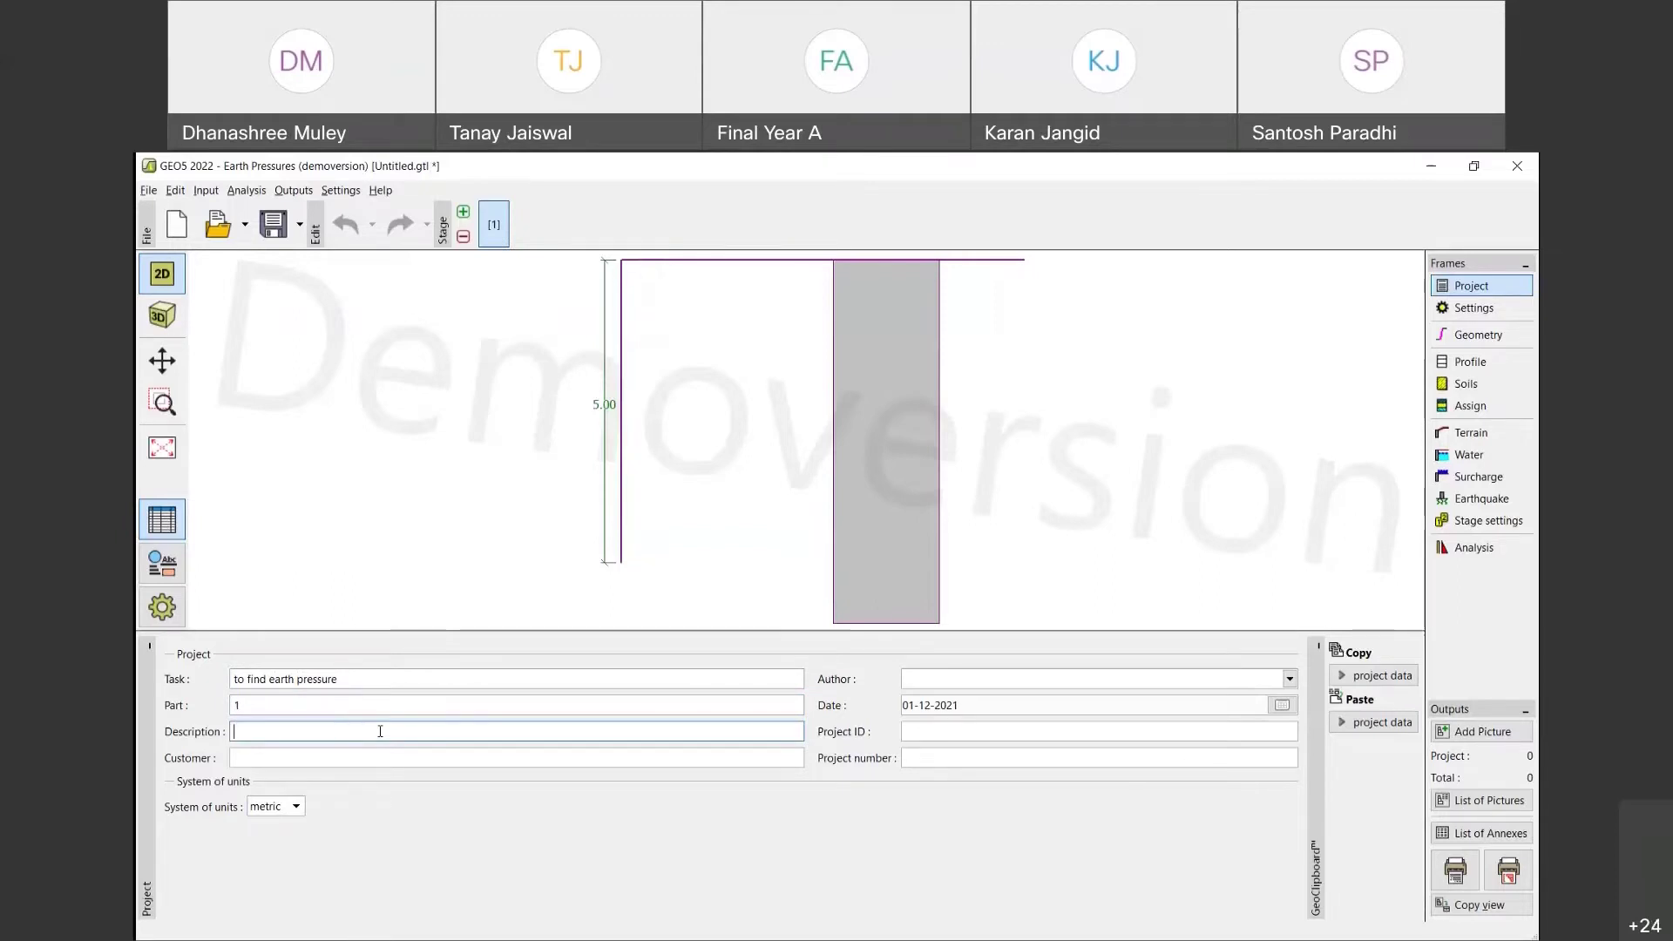
type("to find earth pressure")
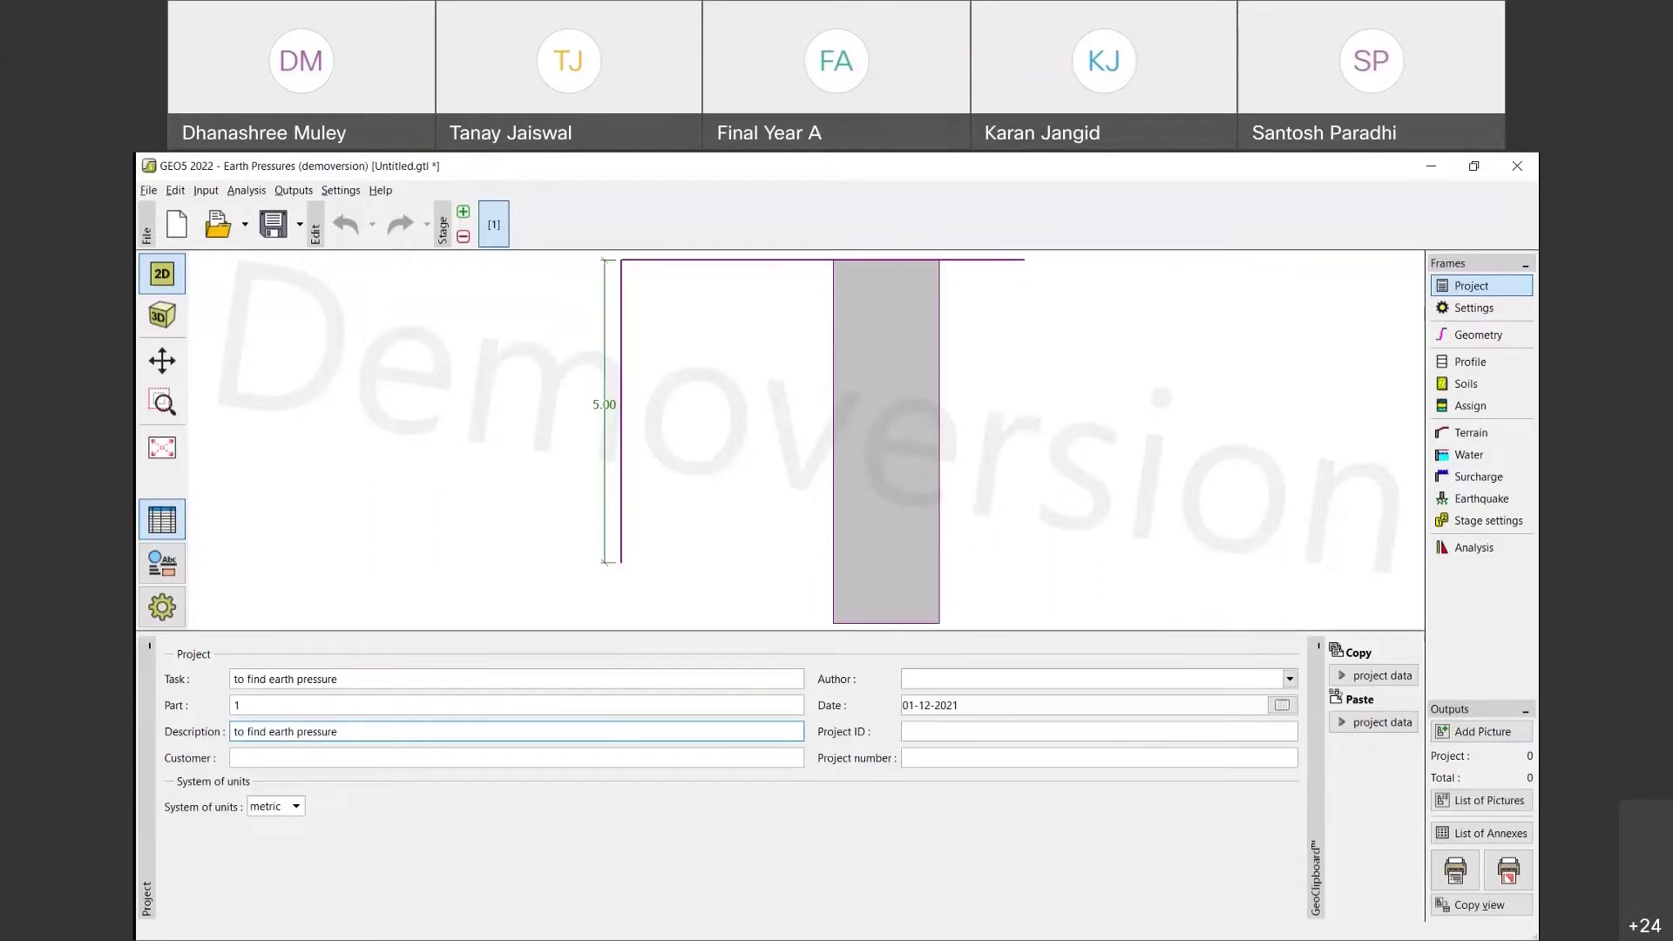
type("t")
key("BackSpace")
type("at gf")
key("BackSpace")
type("iven structure")
- Fill in the customer's full name
left_click(328, 757)
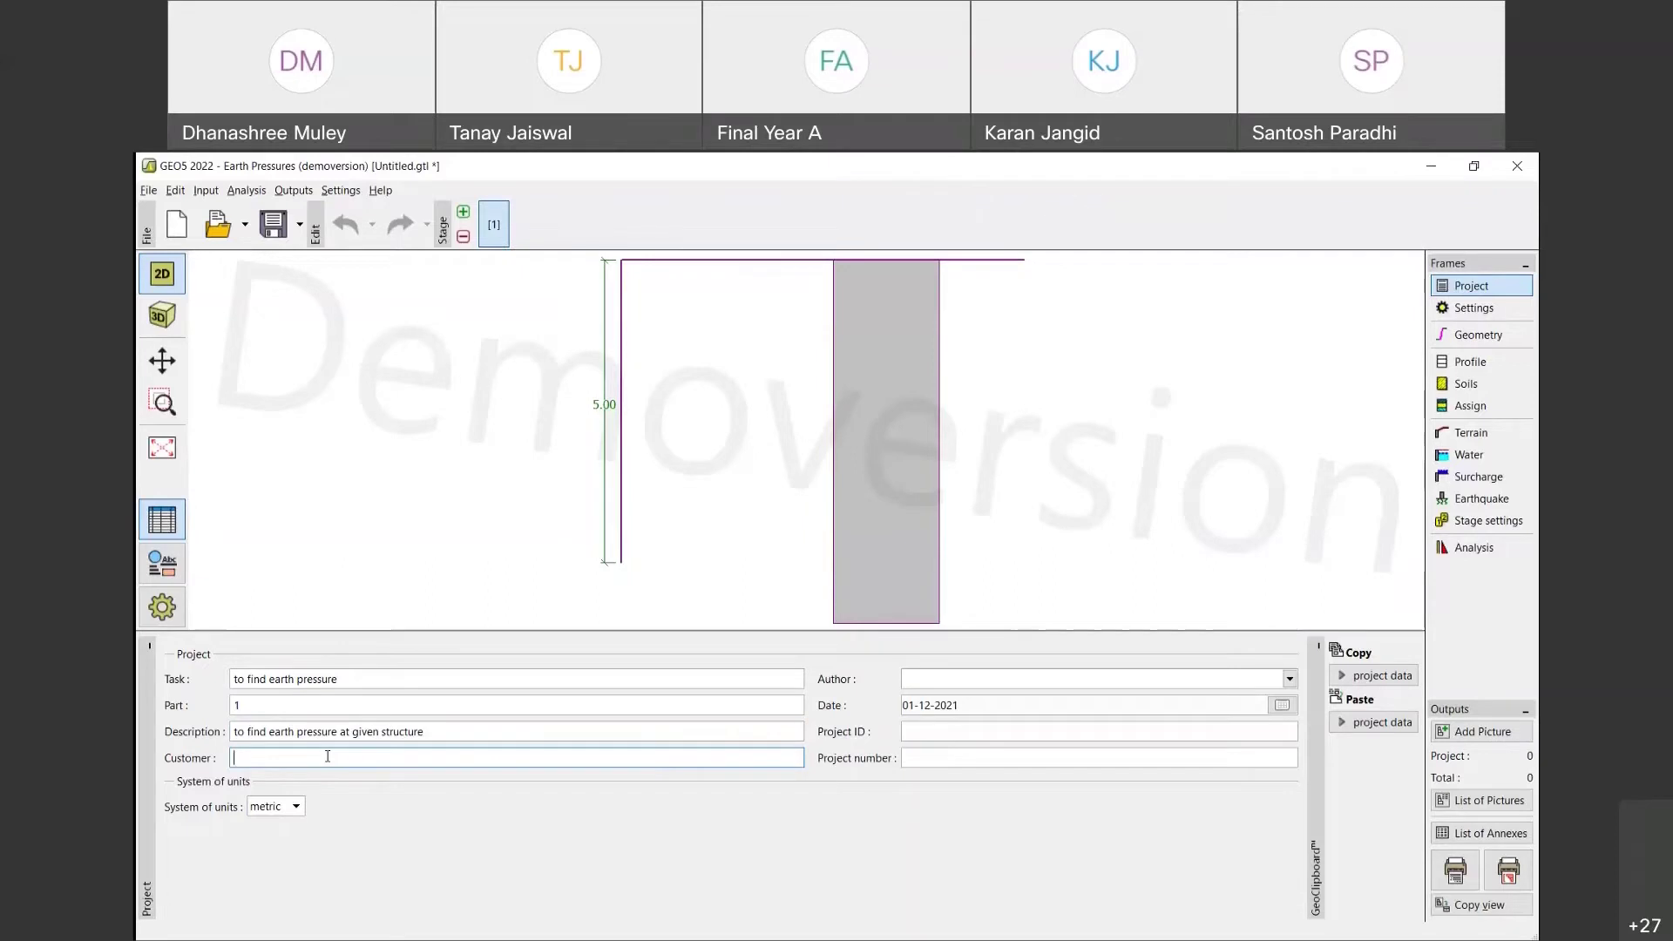
key("Caps_Lock")
key("Caps_Lock")
key("Caps_Lock")
key("Caps_Lock")
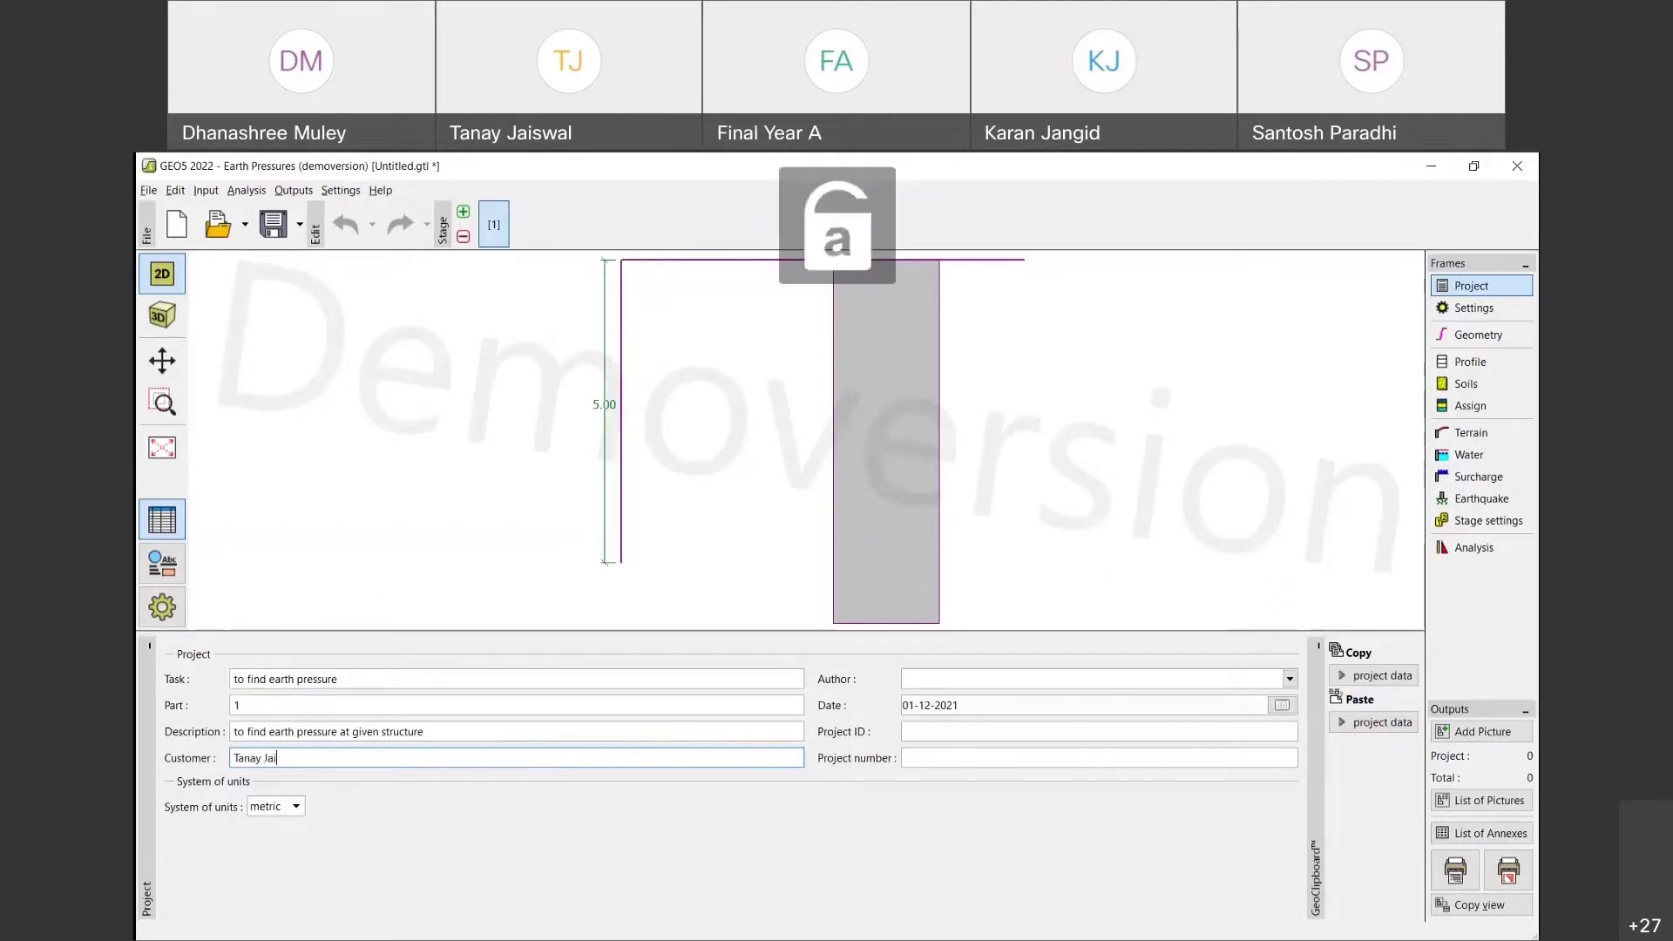
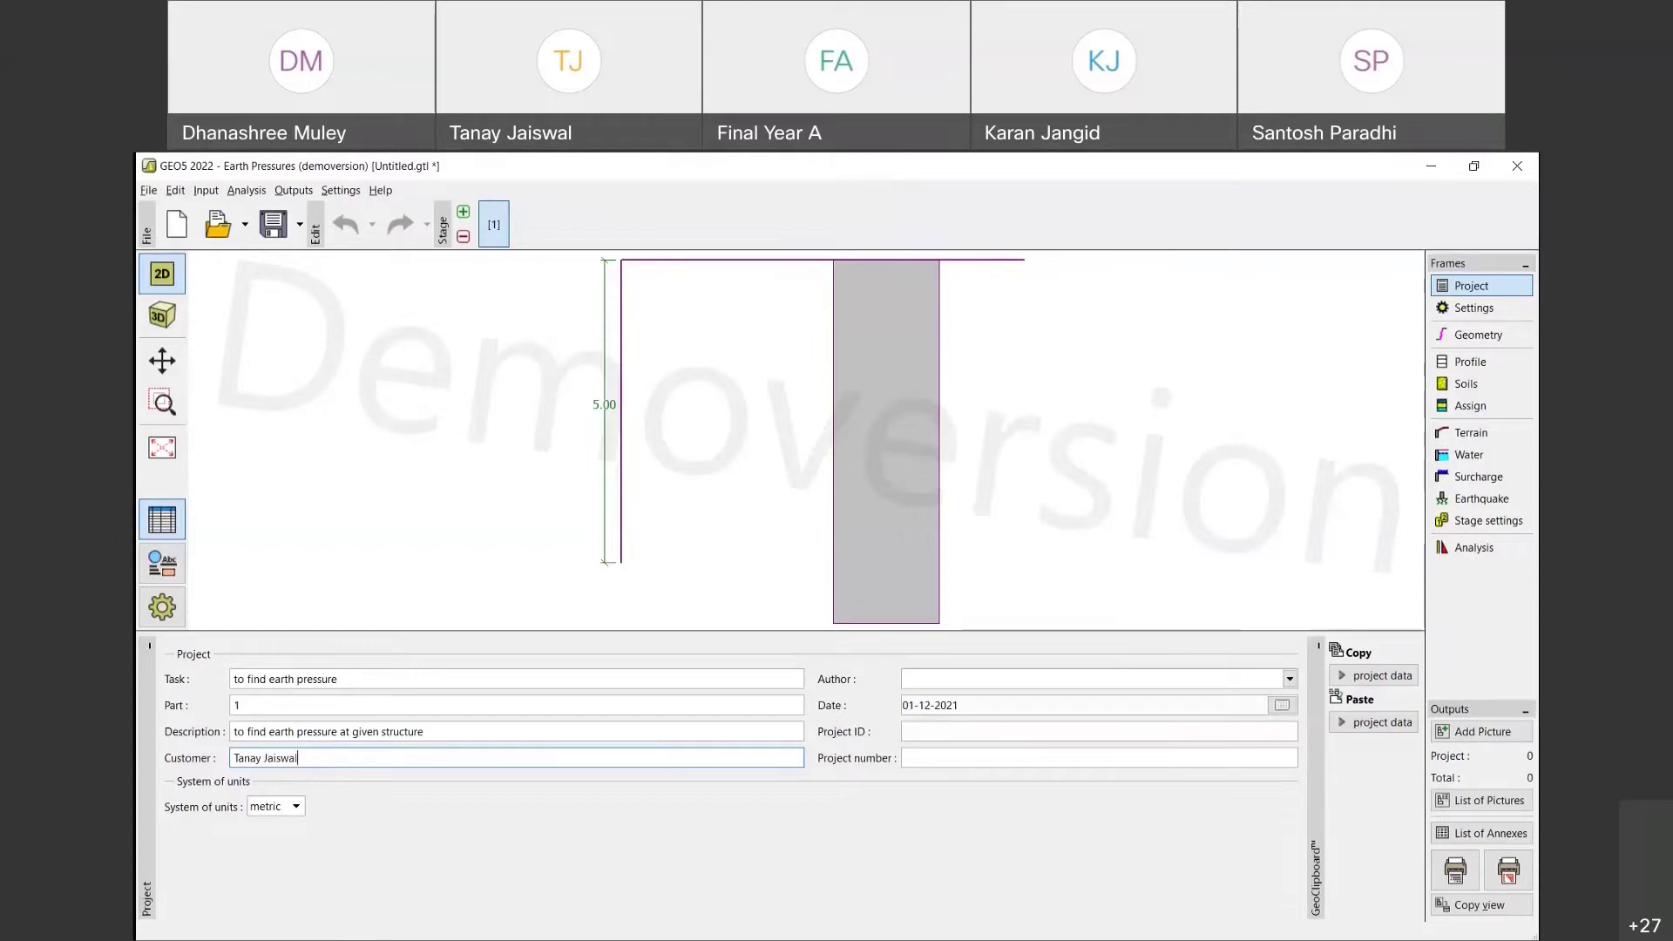
left_click(951, 676)
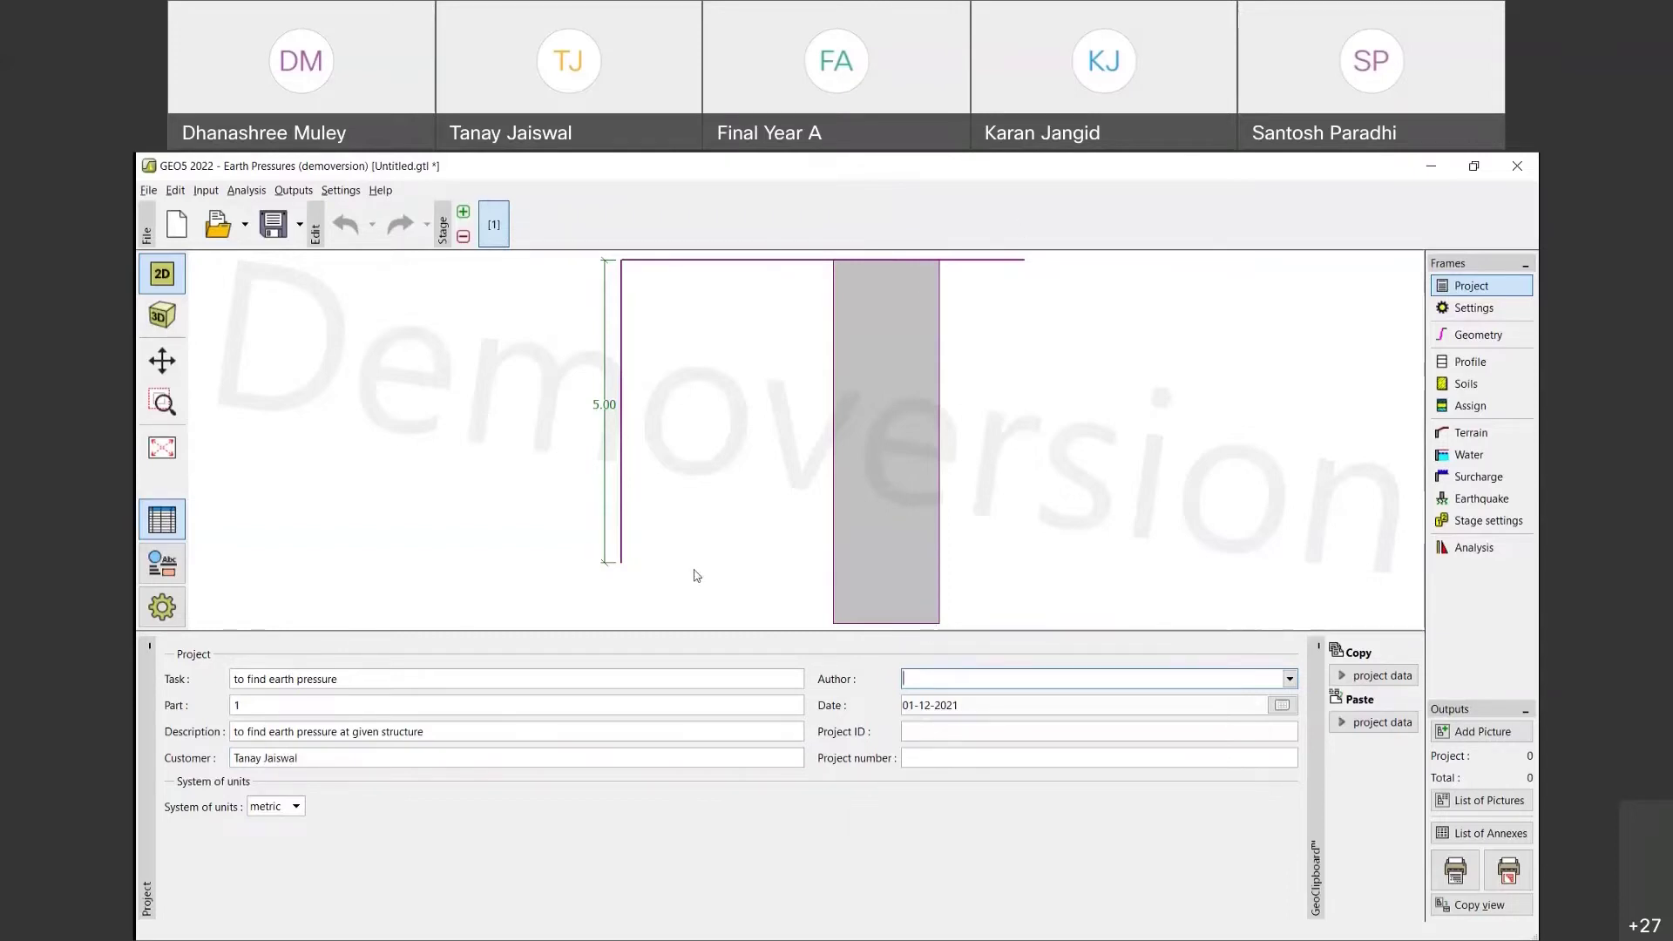
- Type the author's full name in the Author field
key("Caps_Lock")
key("Caps_Lock")
type("DHANASH")
key("BackSpace")
key("BackSpace")
key("BackSpace")
key("BackSpace")
key("BackSpace")
key("BackSpace")
key("Caps_Lock")
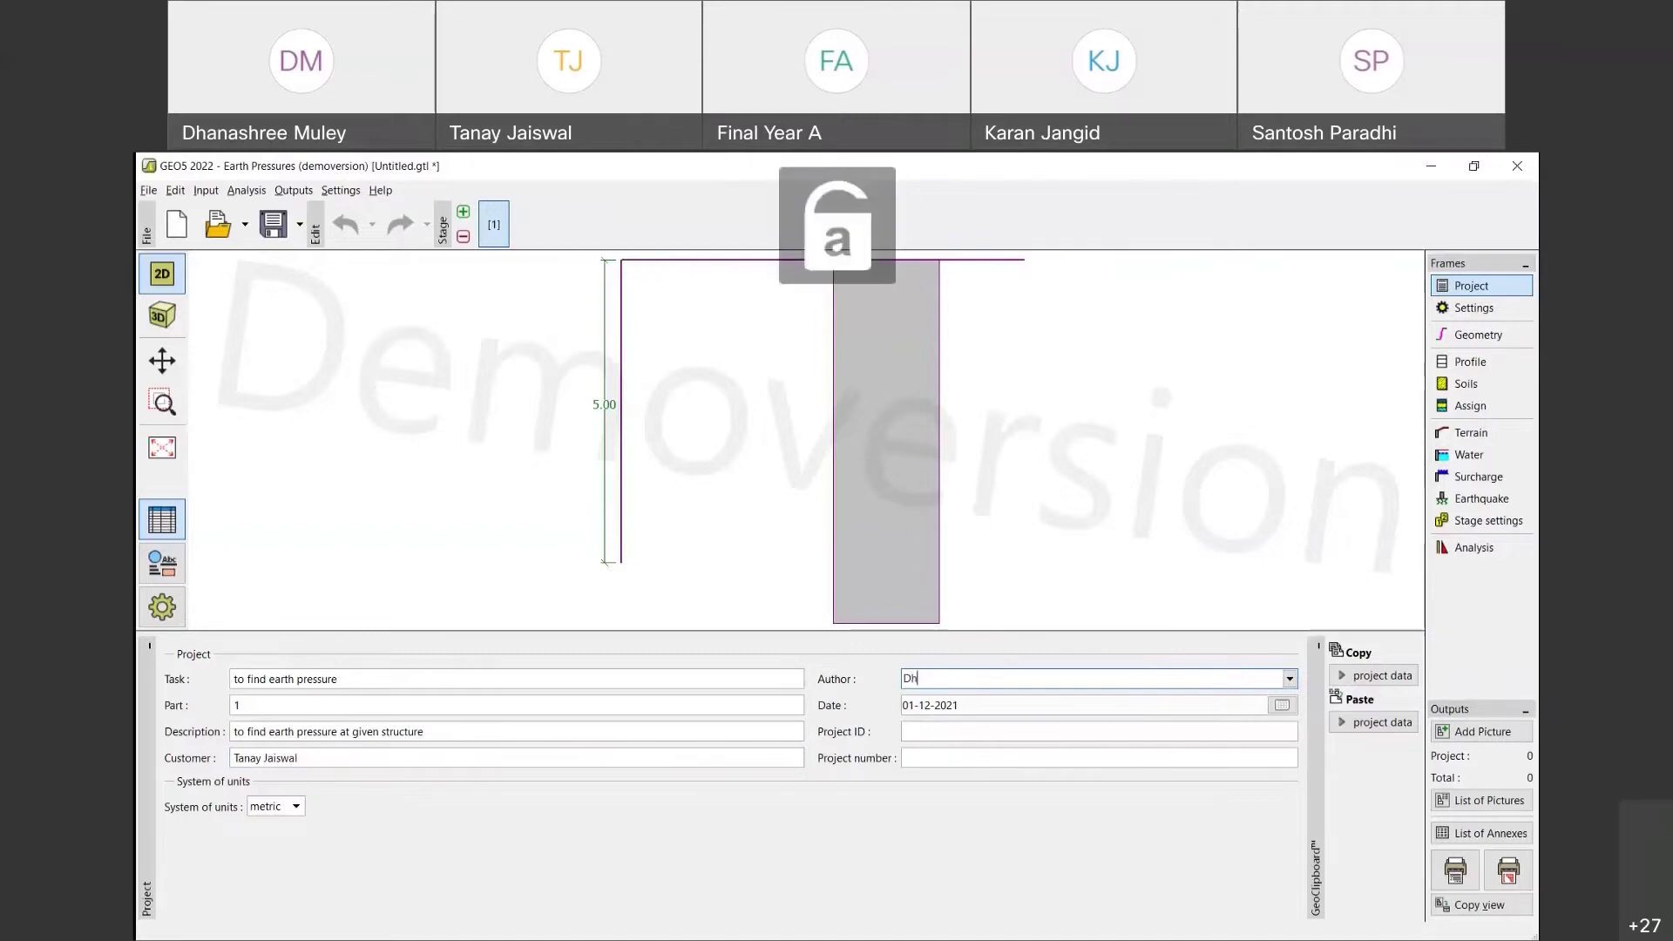
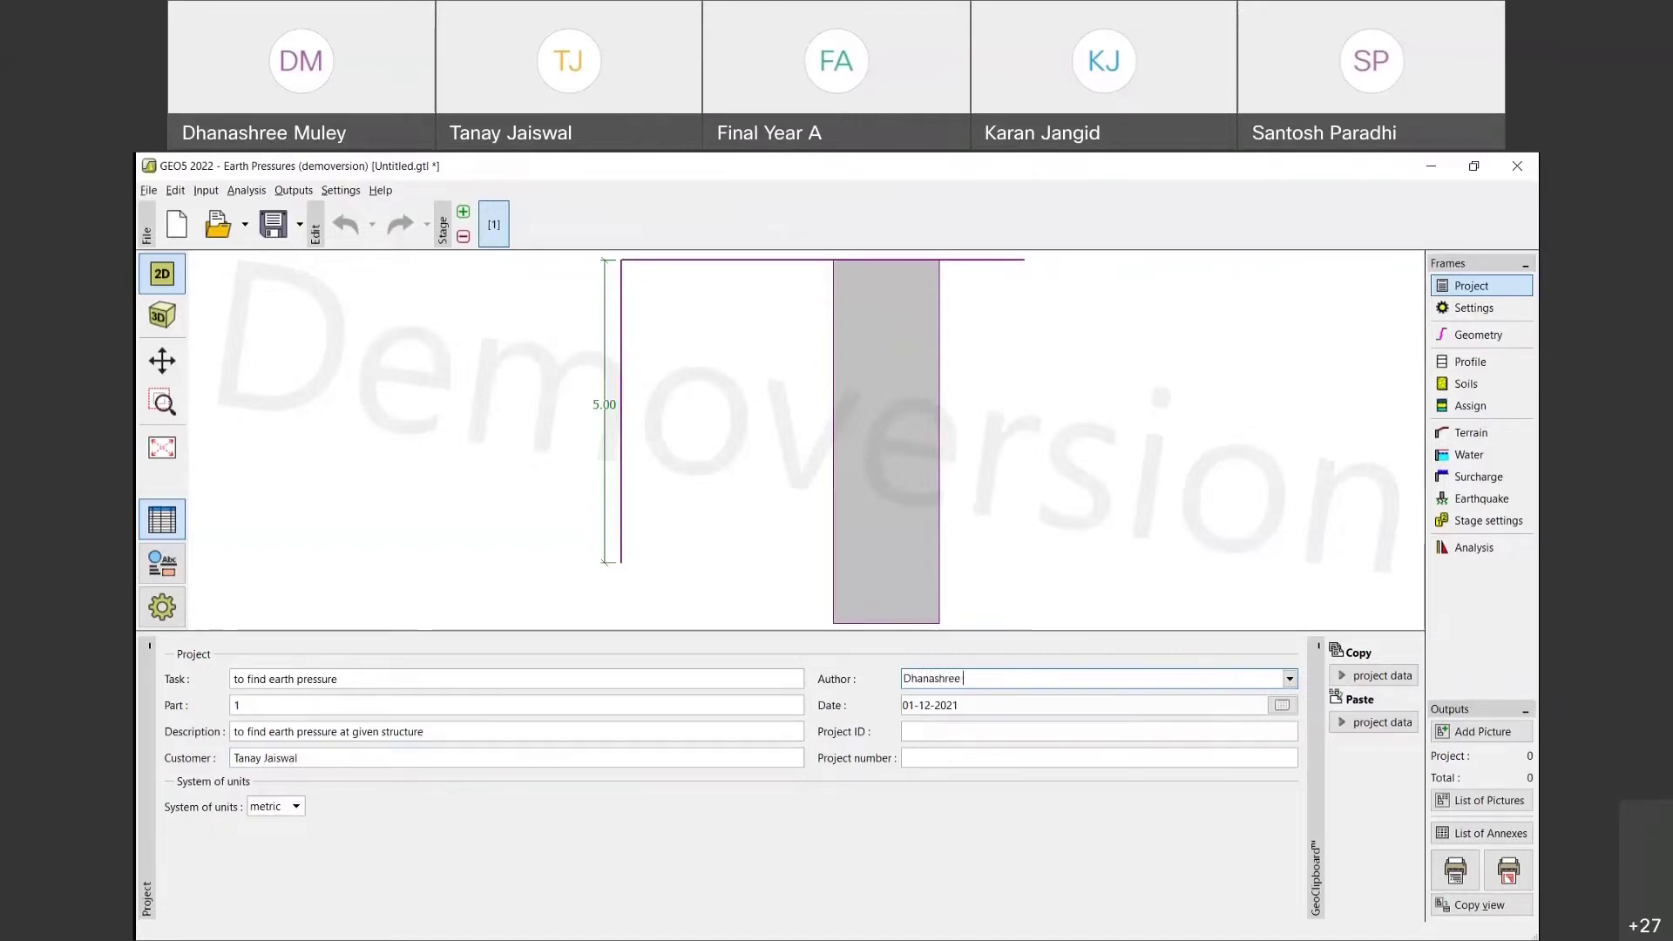
key("Caps_Lock")
key("Caps_Lock")
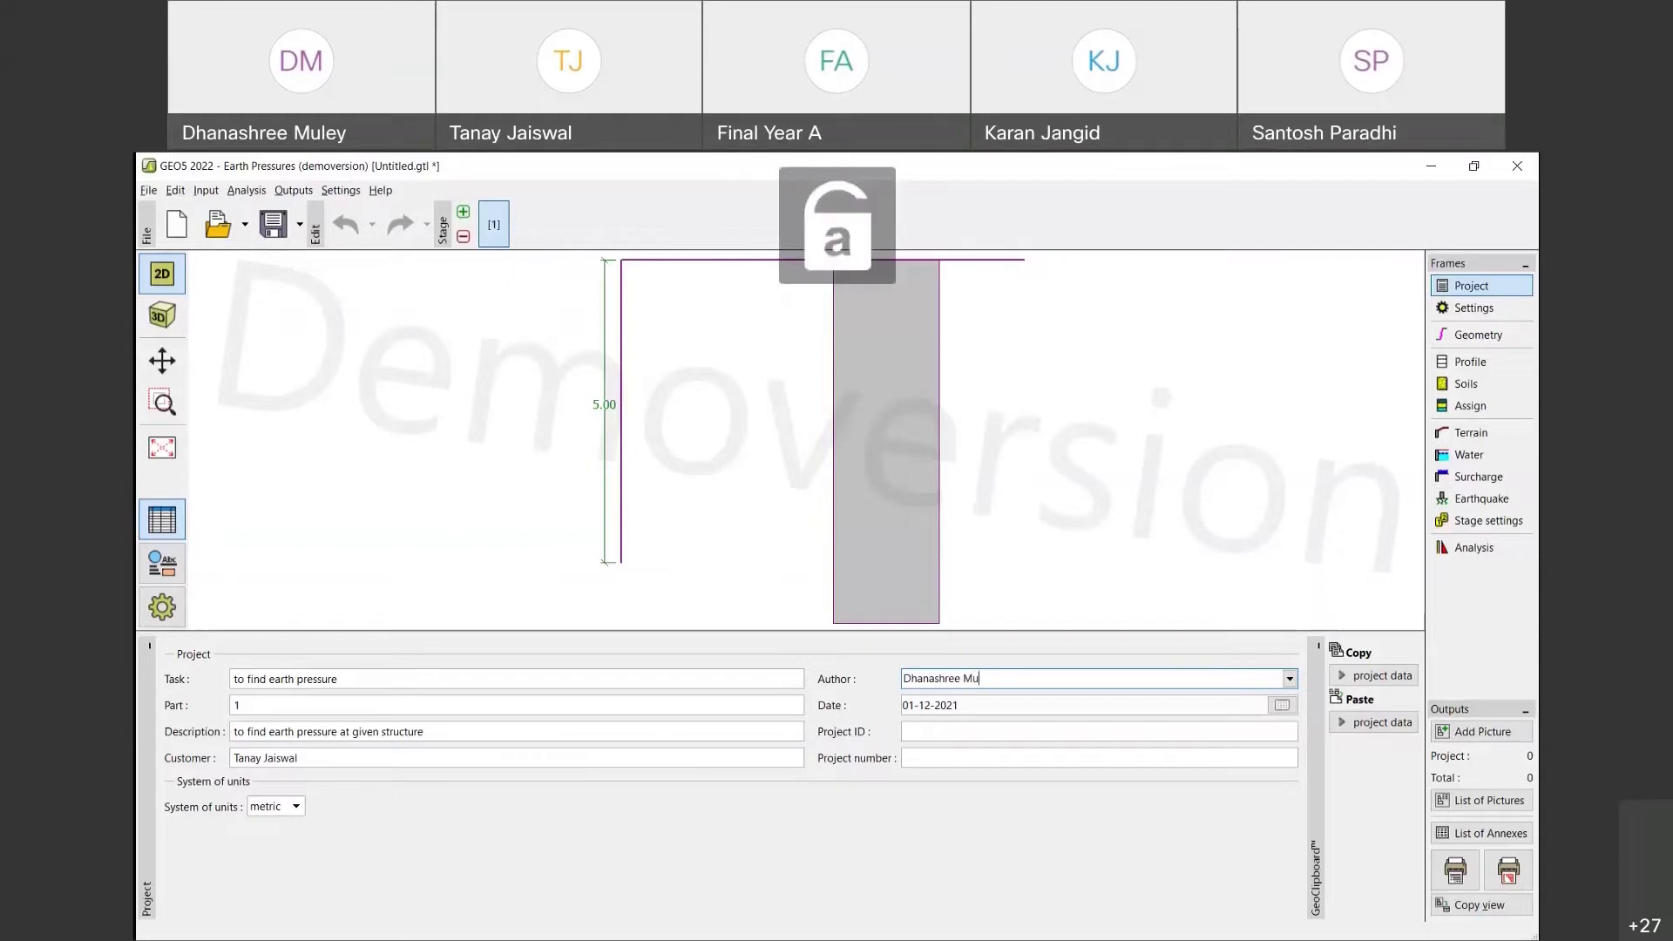
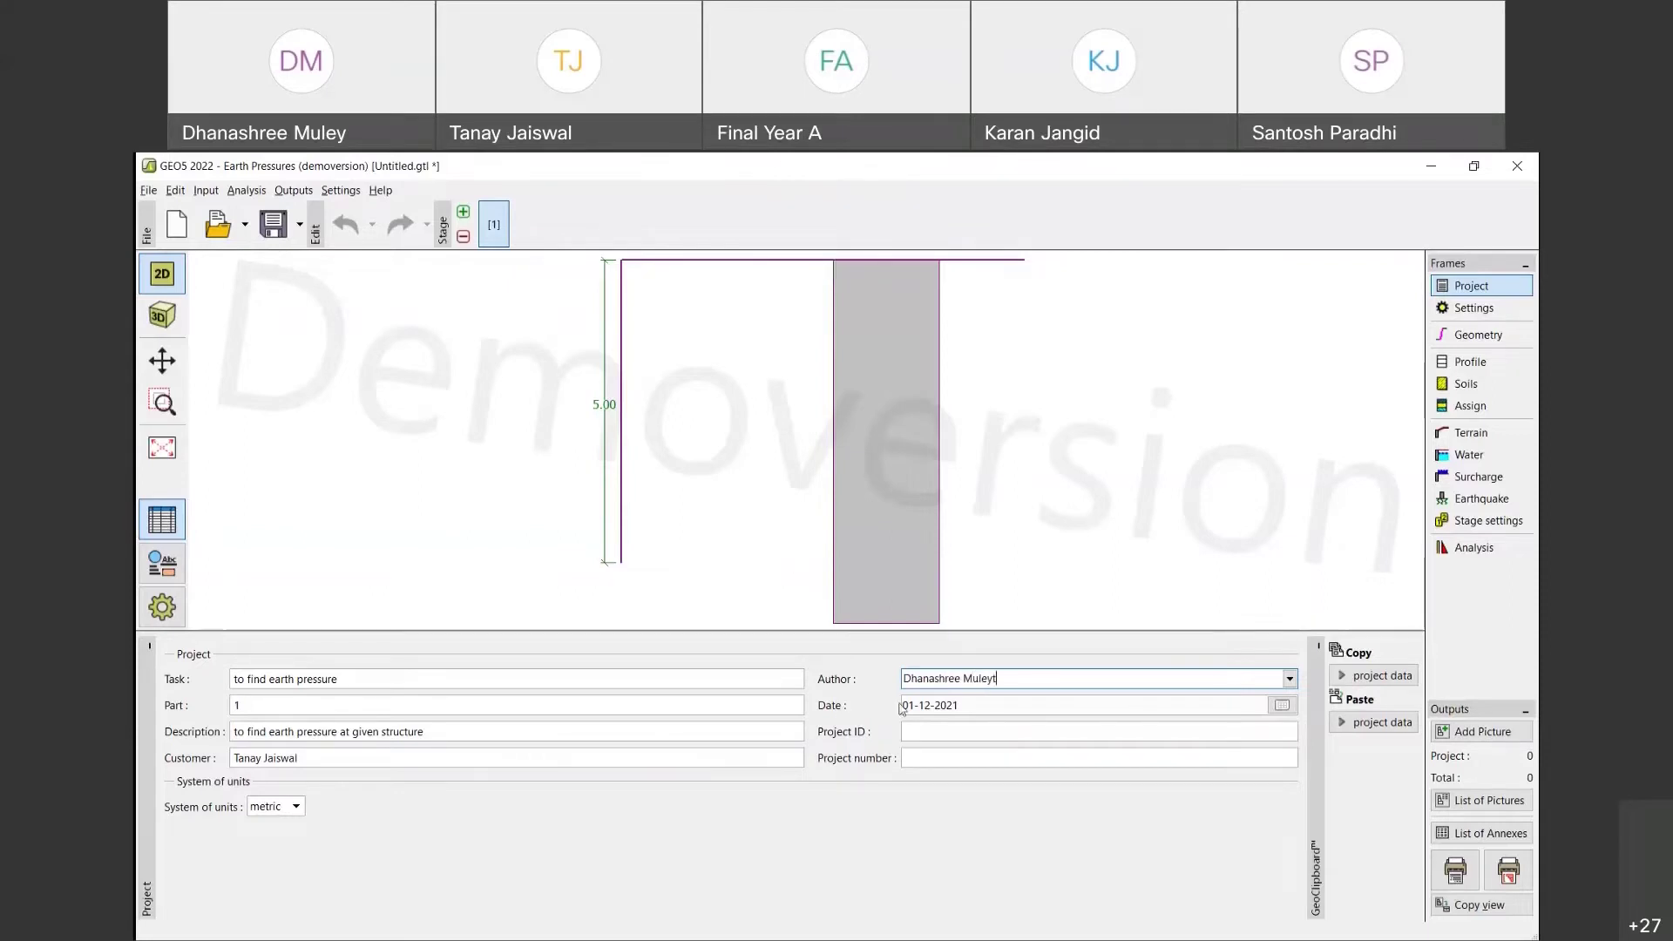
- Keep 01-12-2021 as the project date and remove a stray letter from the author name
left_click(1282, 705)
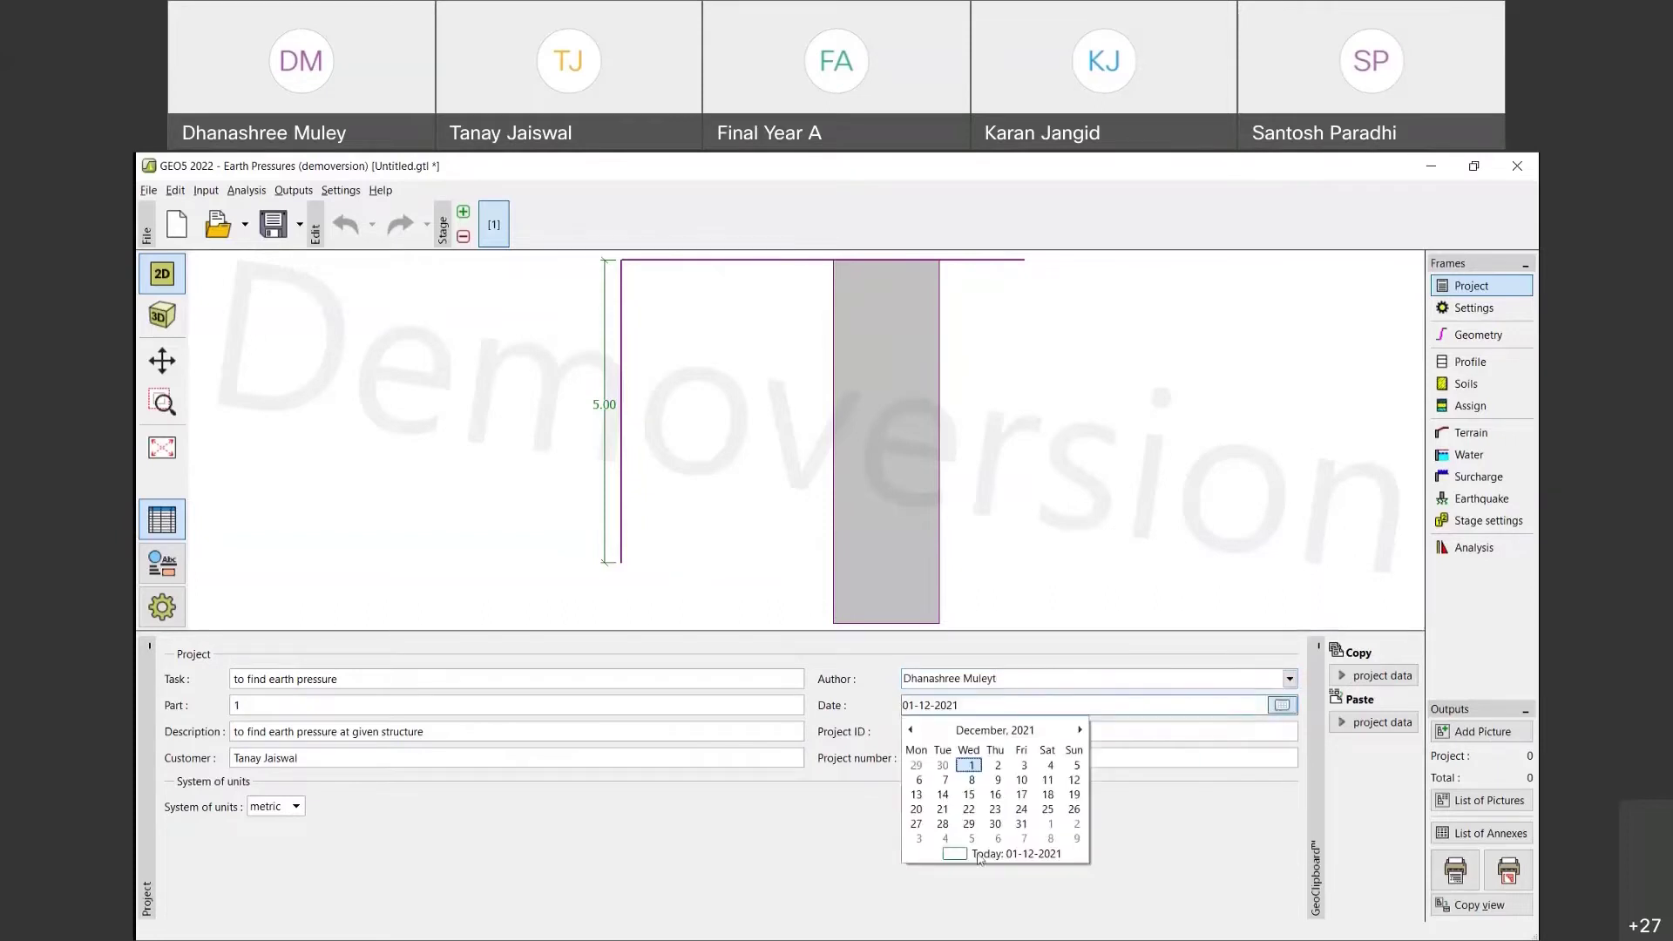
left_click(1055, 711)
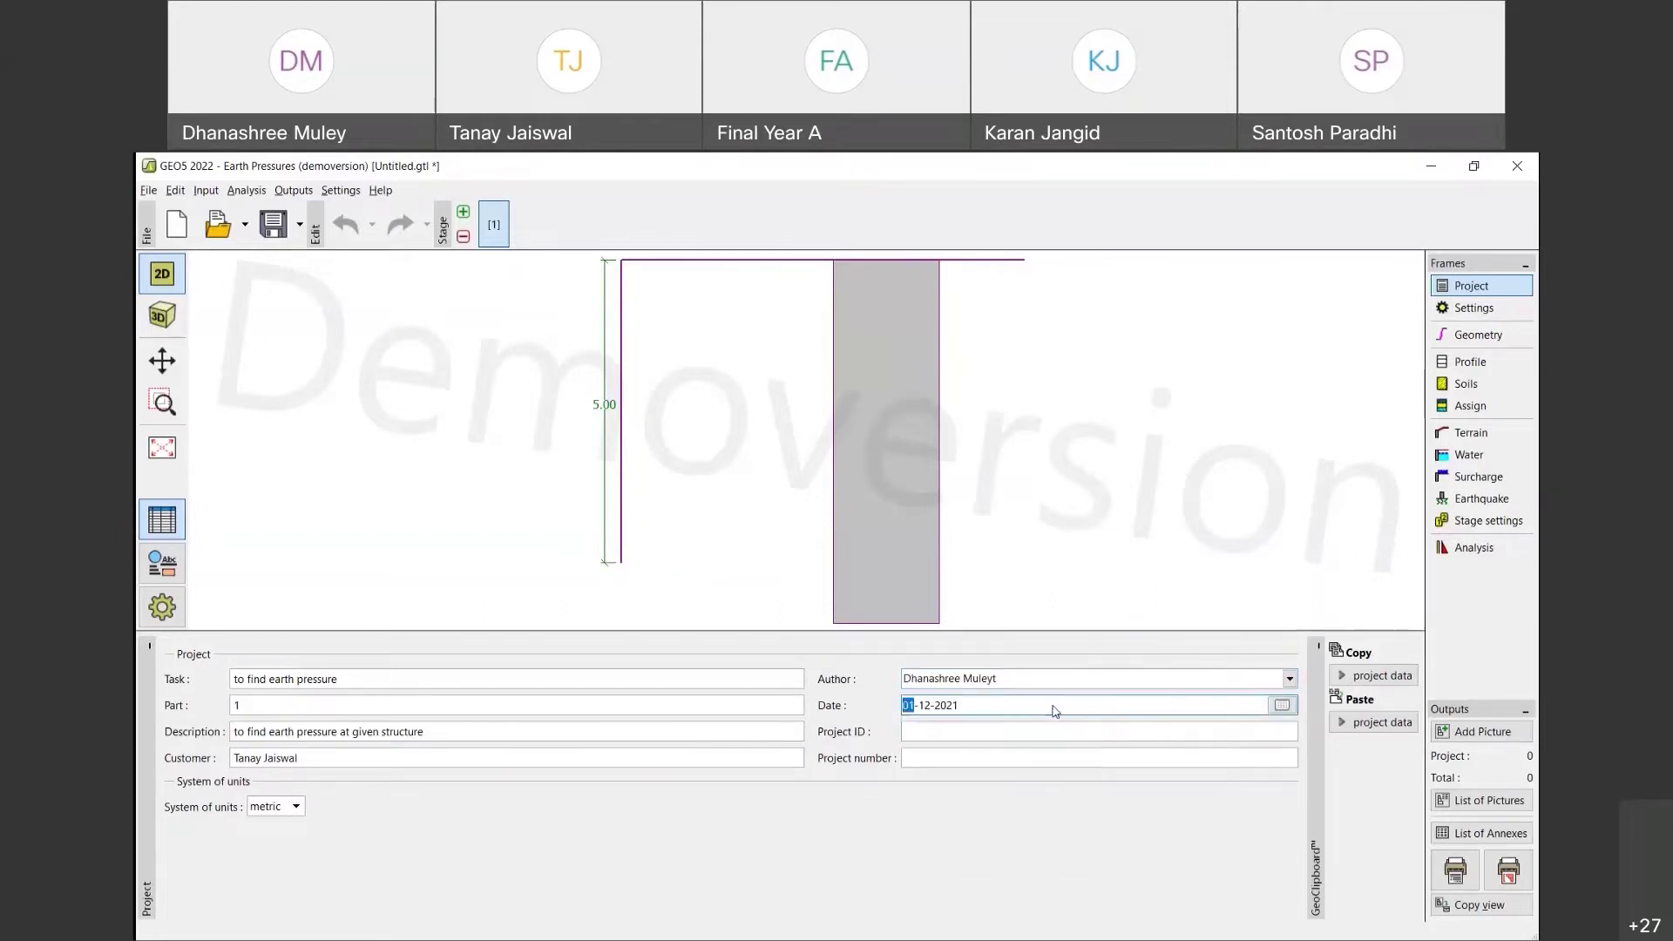
left_click(962, 732)
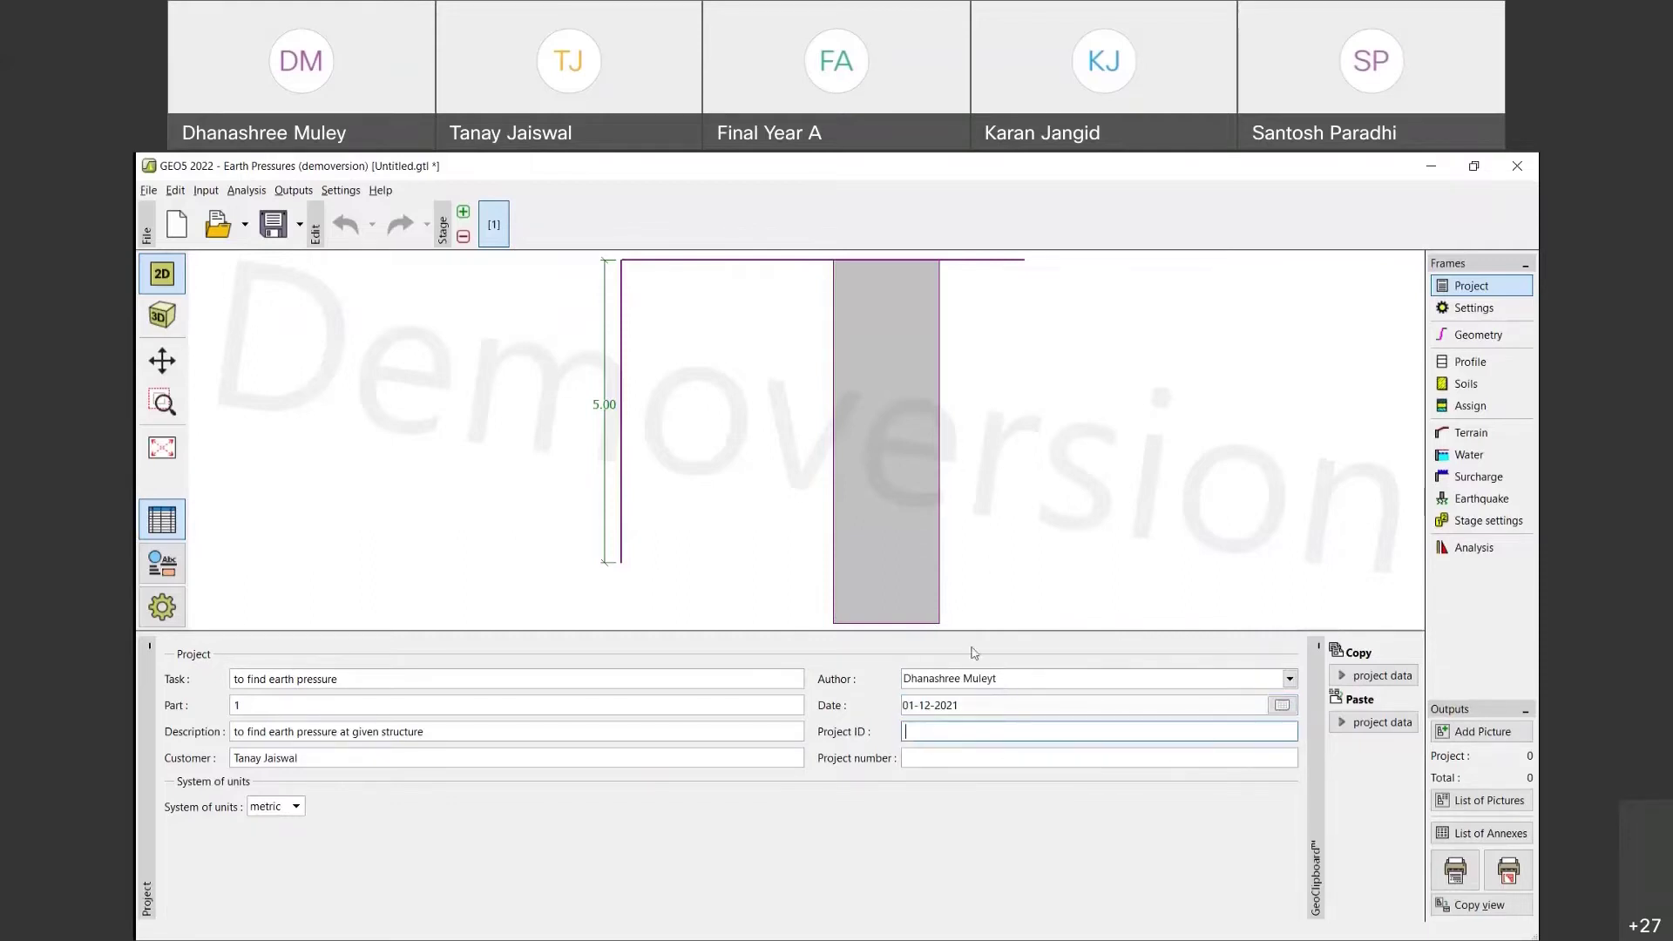
left_click(1008, 682)
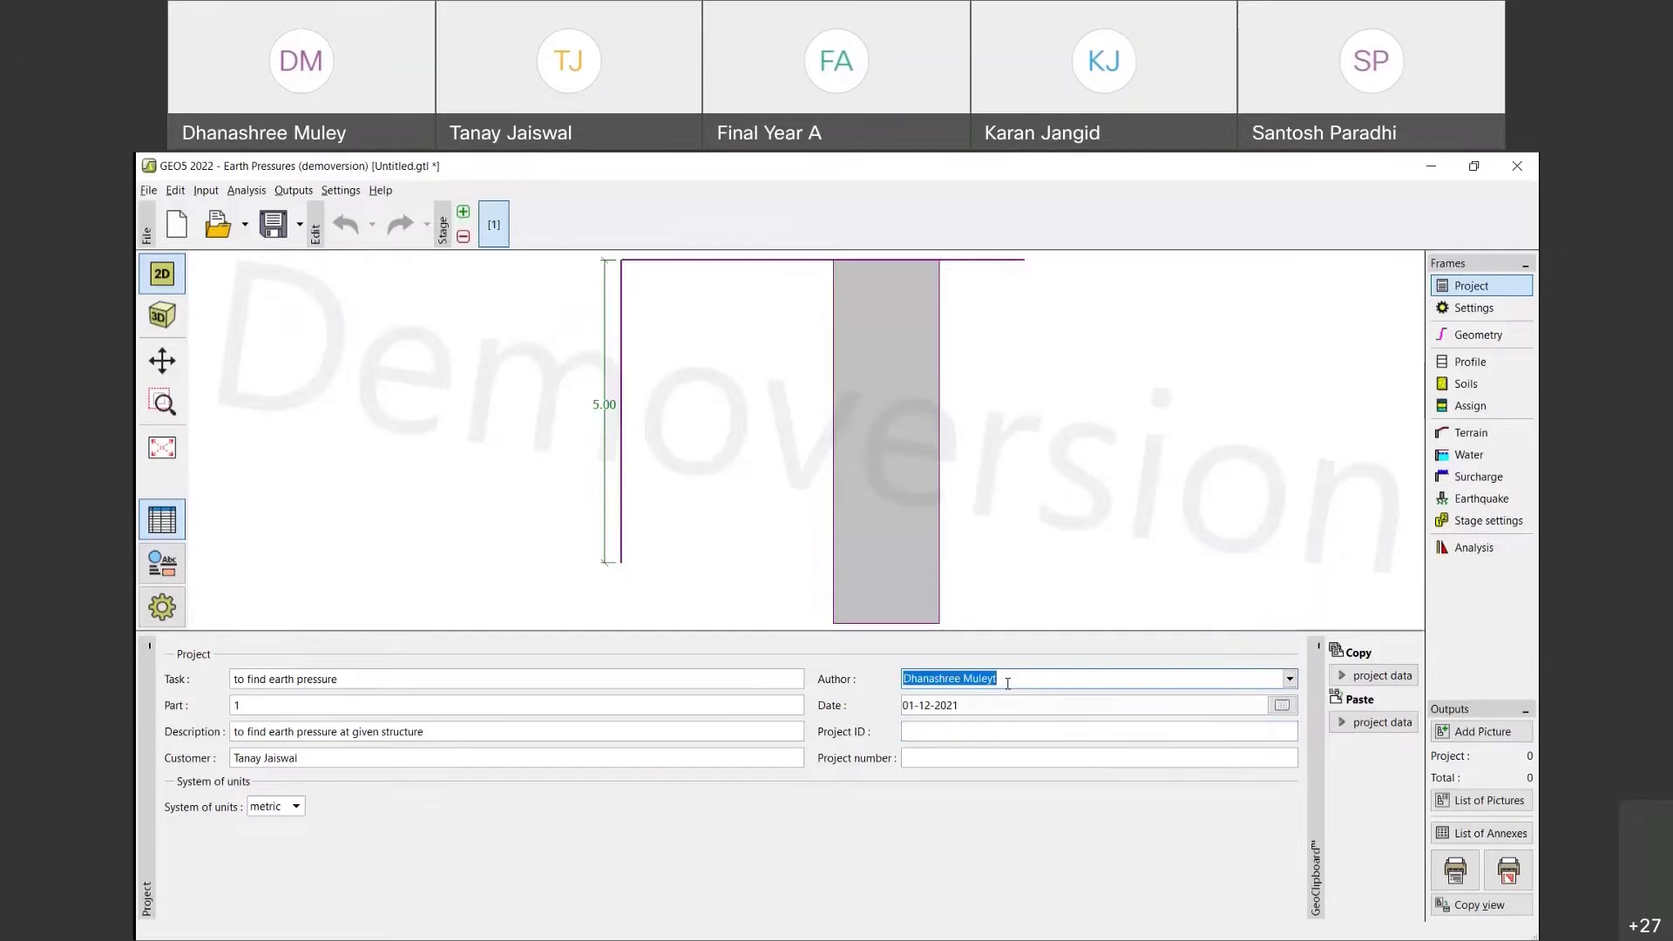
left_click(1007, 681)
key("BackSpace")
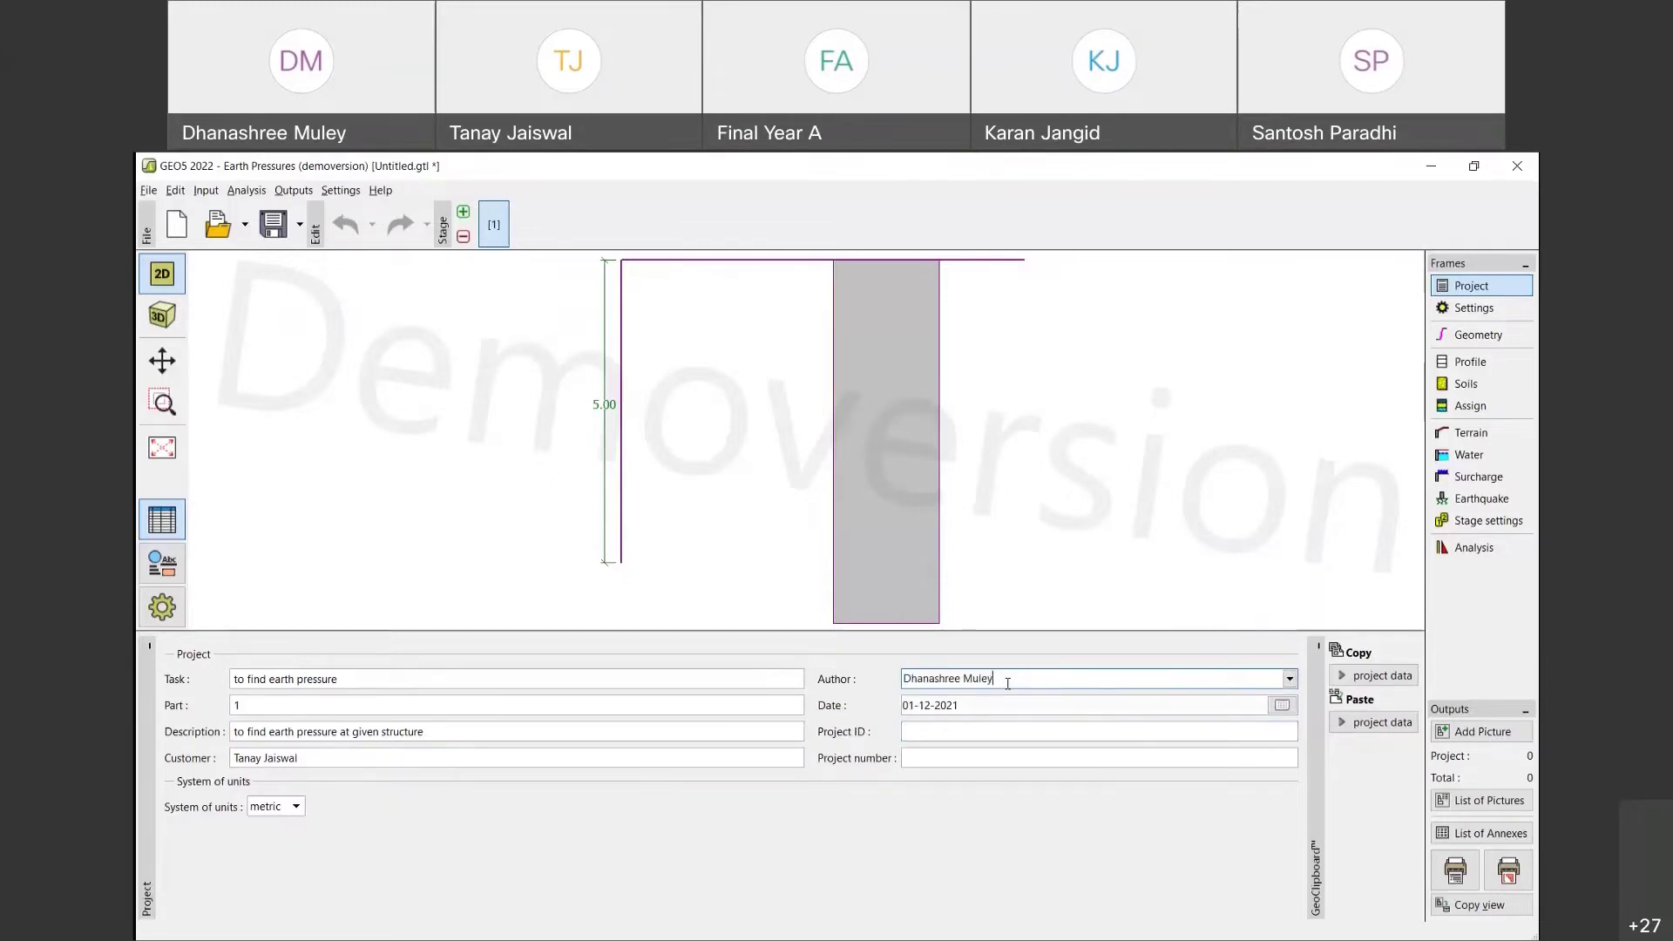
left_click(1282, 705)
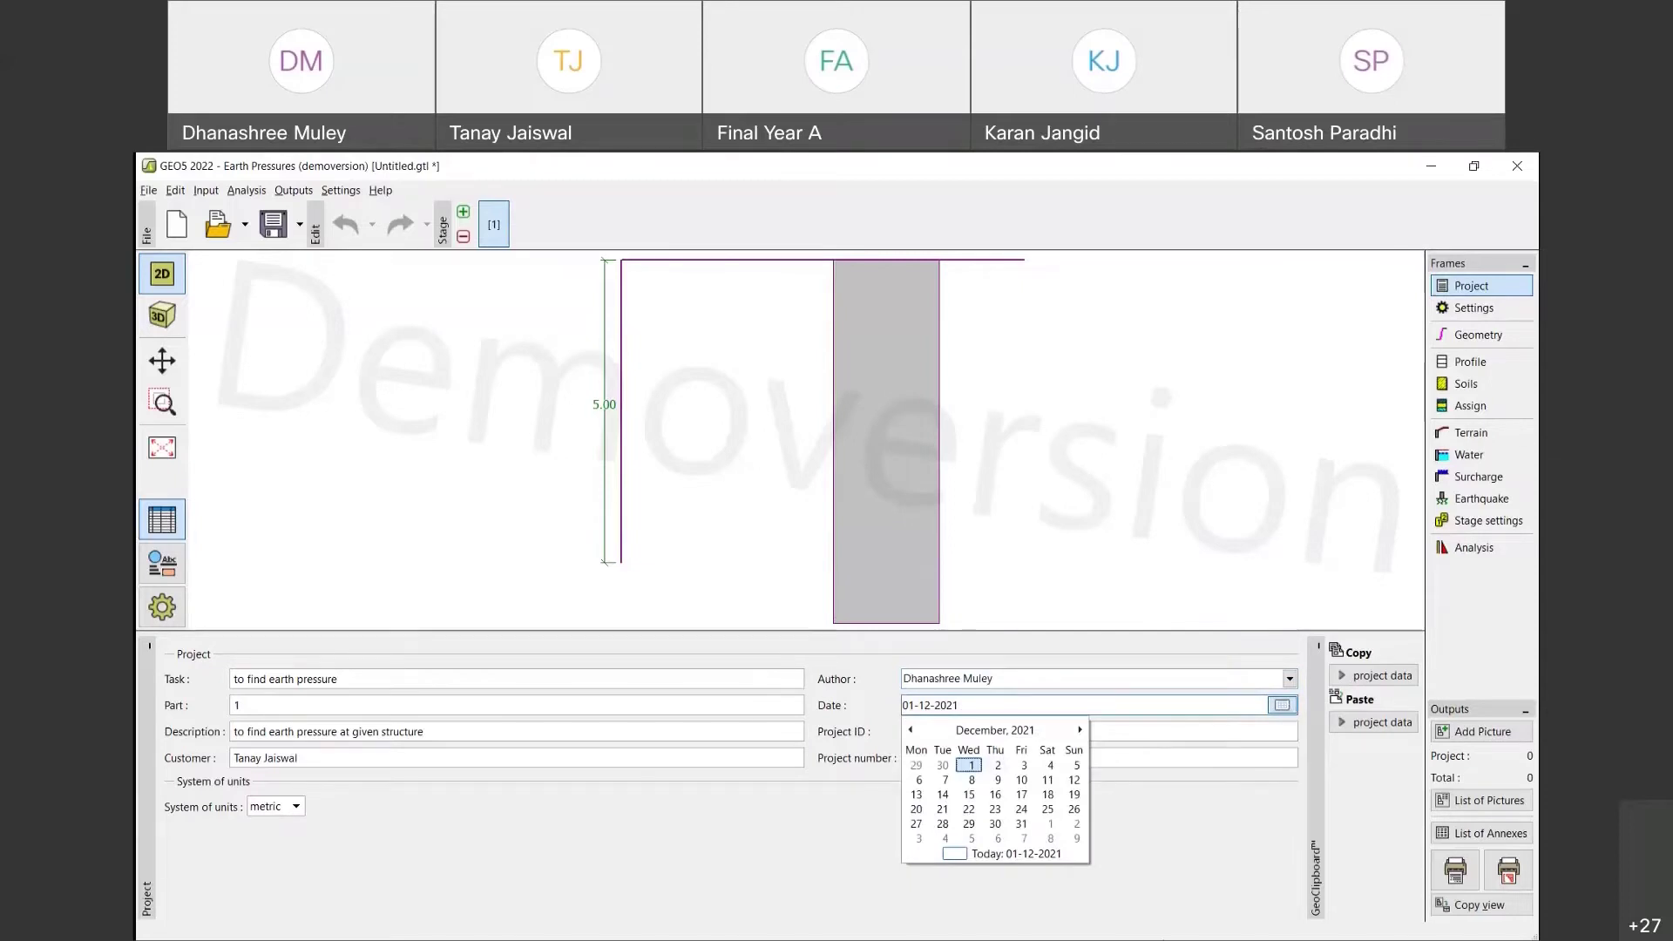
left_click(1282, 705)
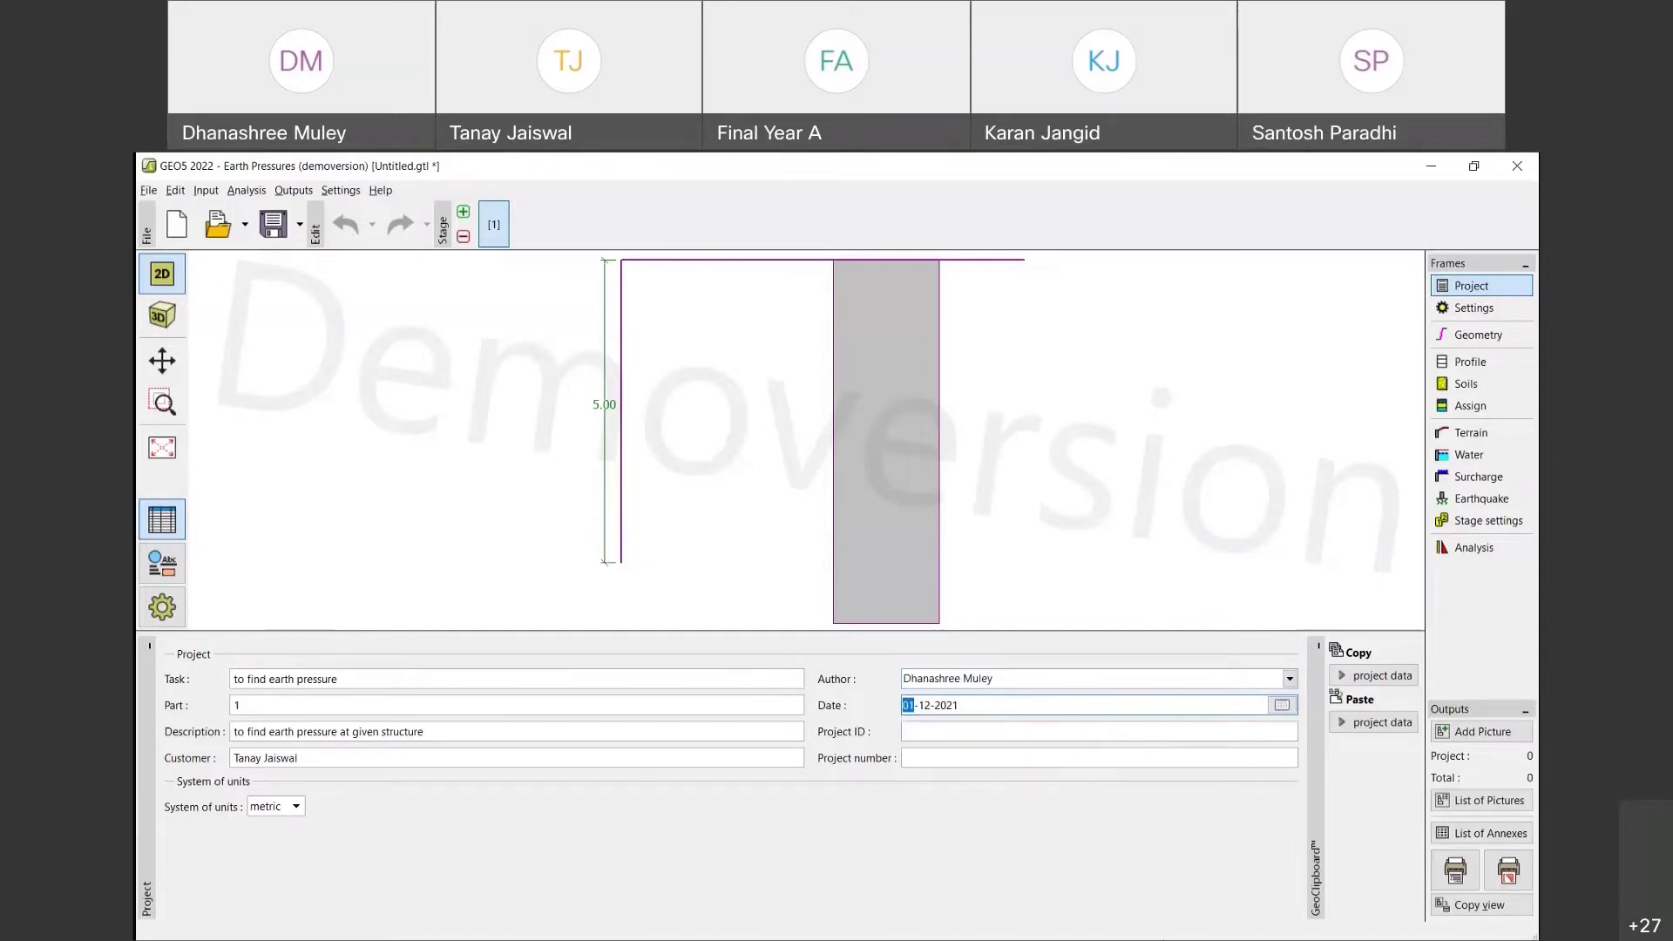
- Enter the project ID and set the project number to 1
left_click(998, 731)
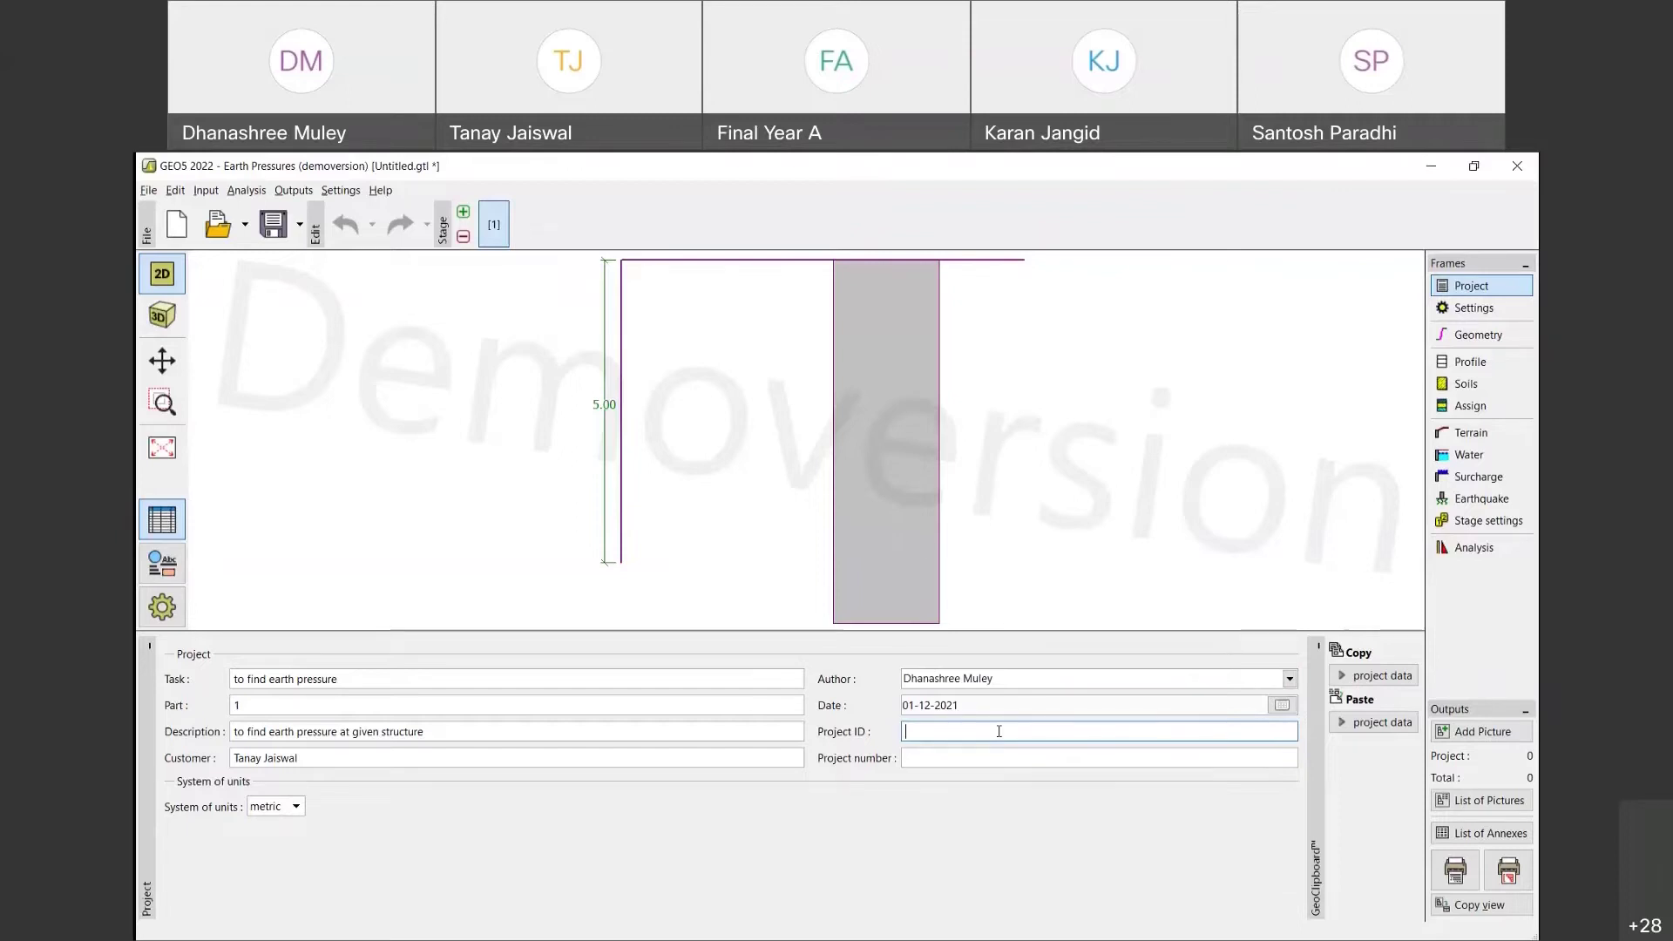
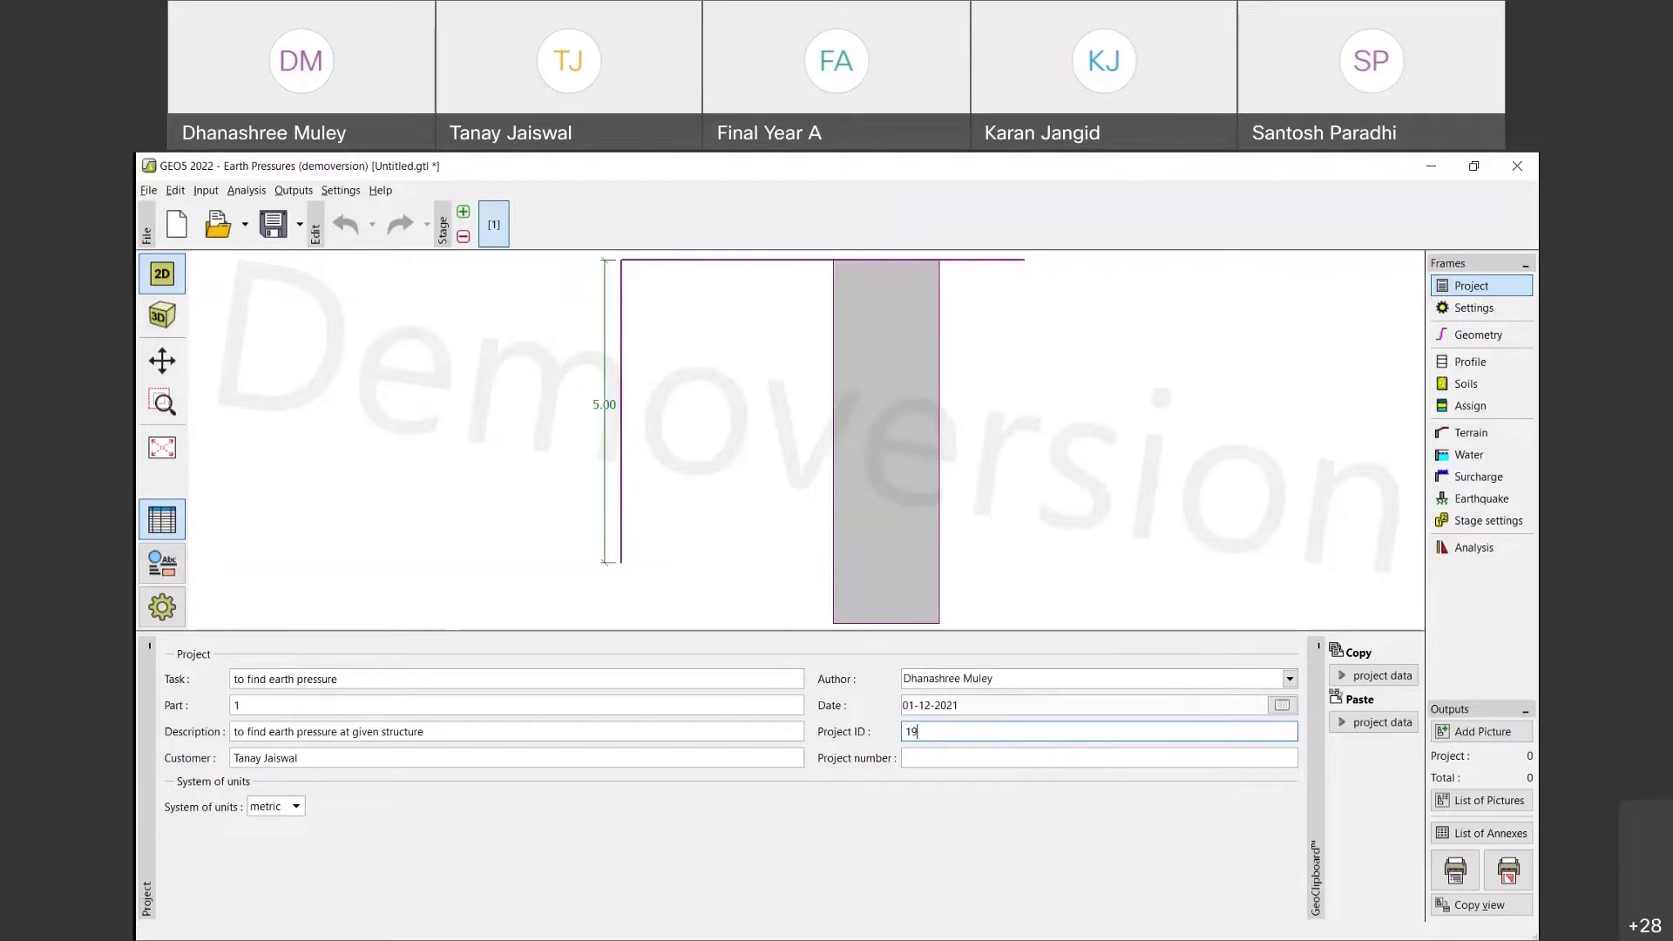
left_click(1044, 759)
type("1")
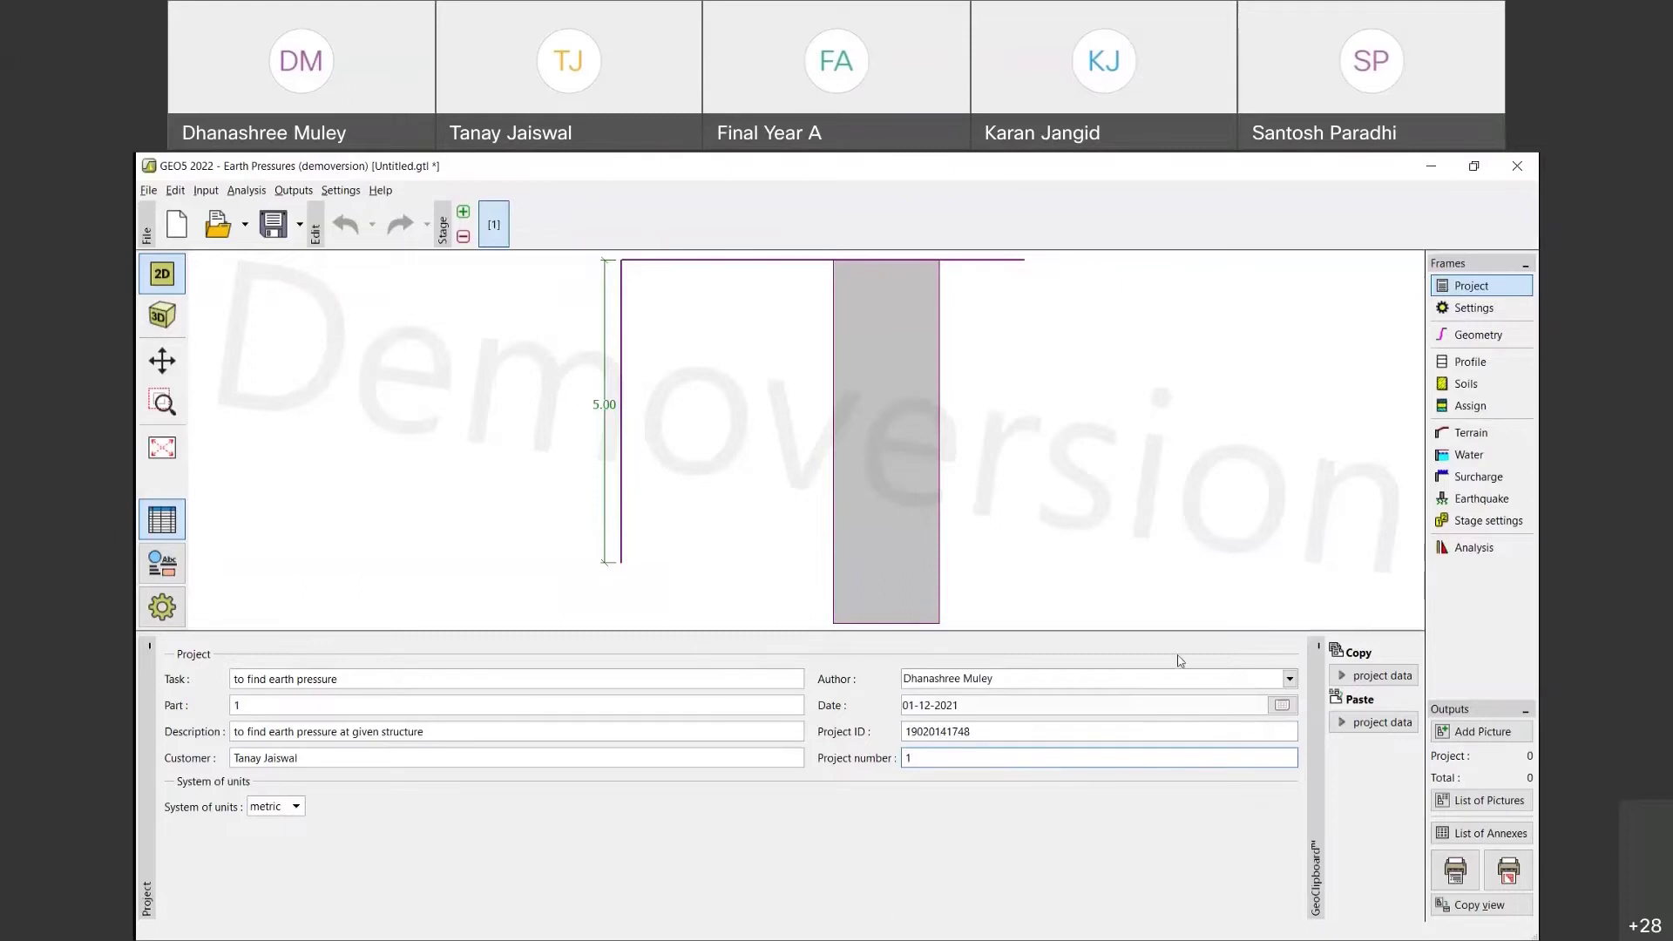
- Open the Settings frame and browse the list of available analysis settings
left_click(1442, 310)
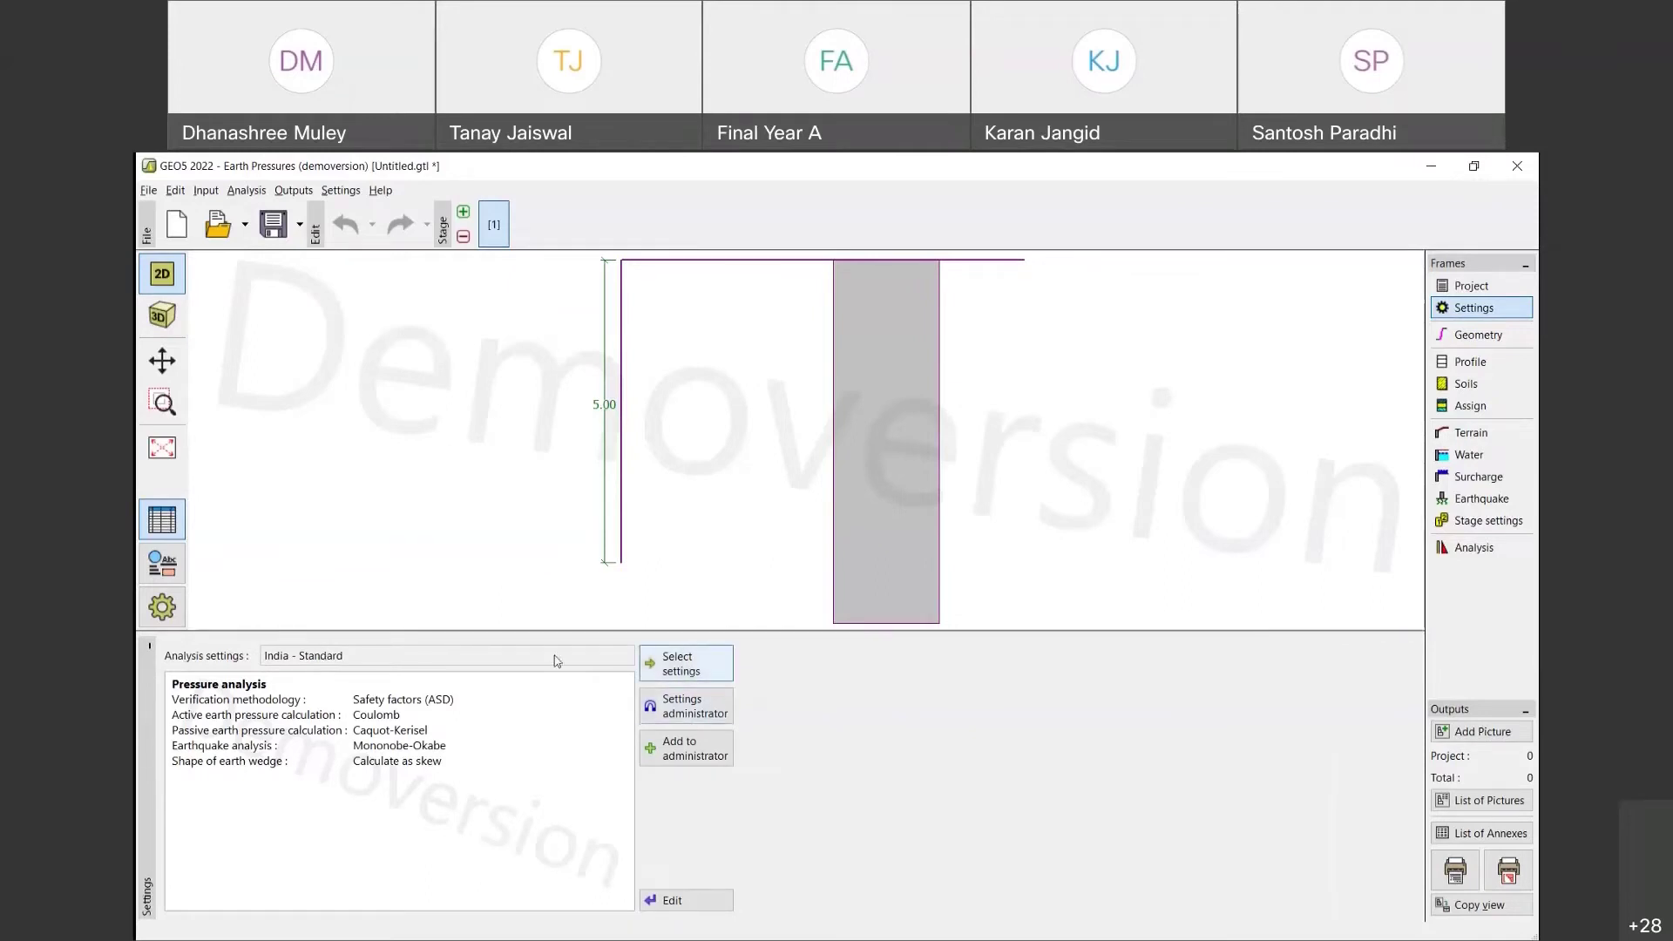
left_click(673, 711)
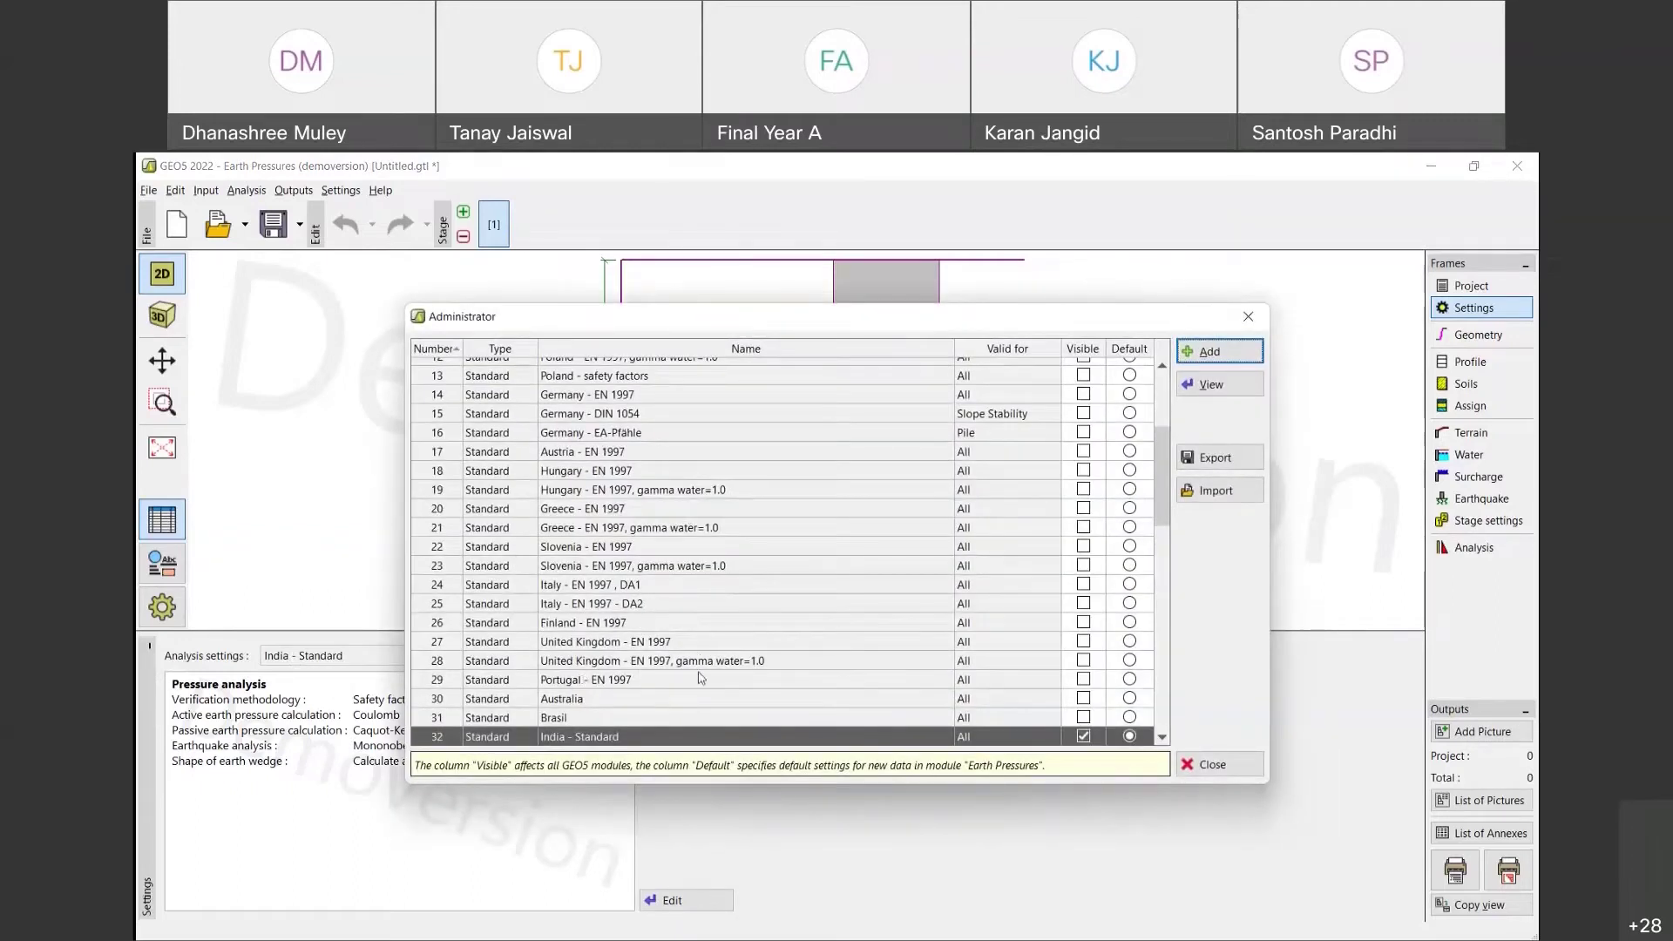
scroll(701, 663, "down", 6)
scroll(701, 678, "down", 9)
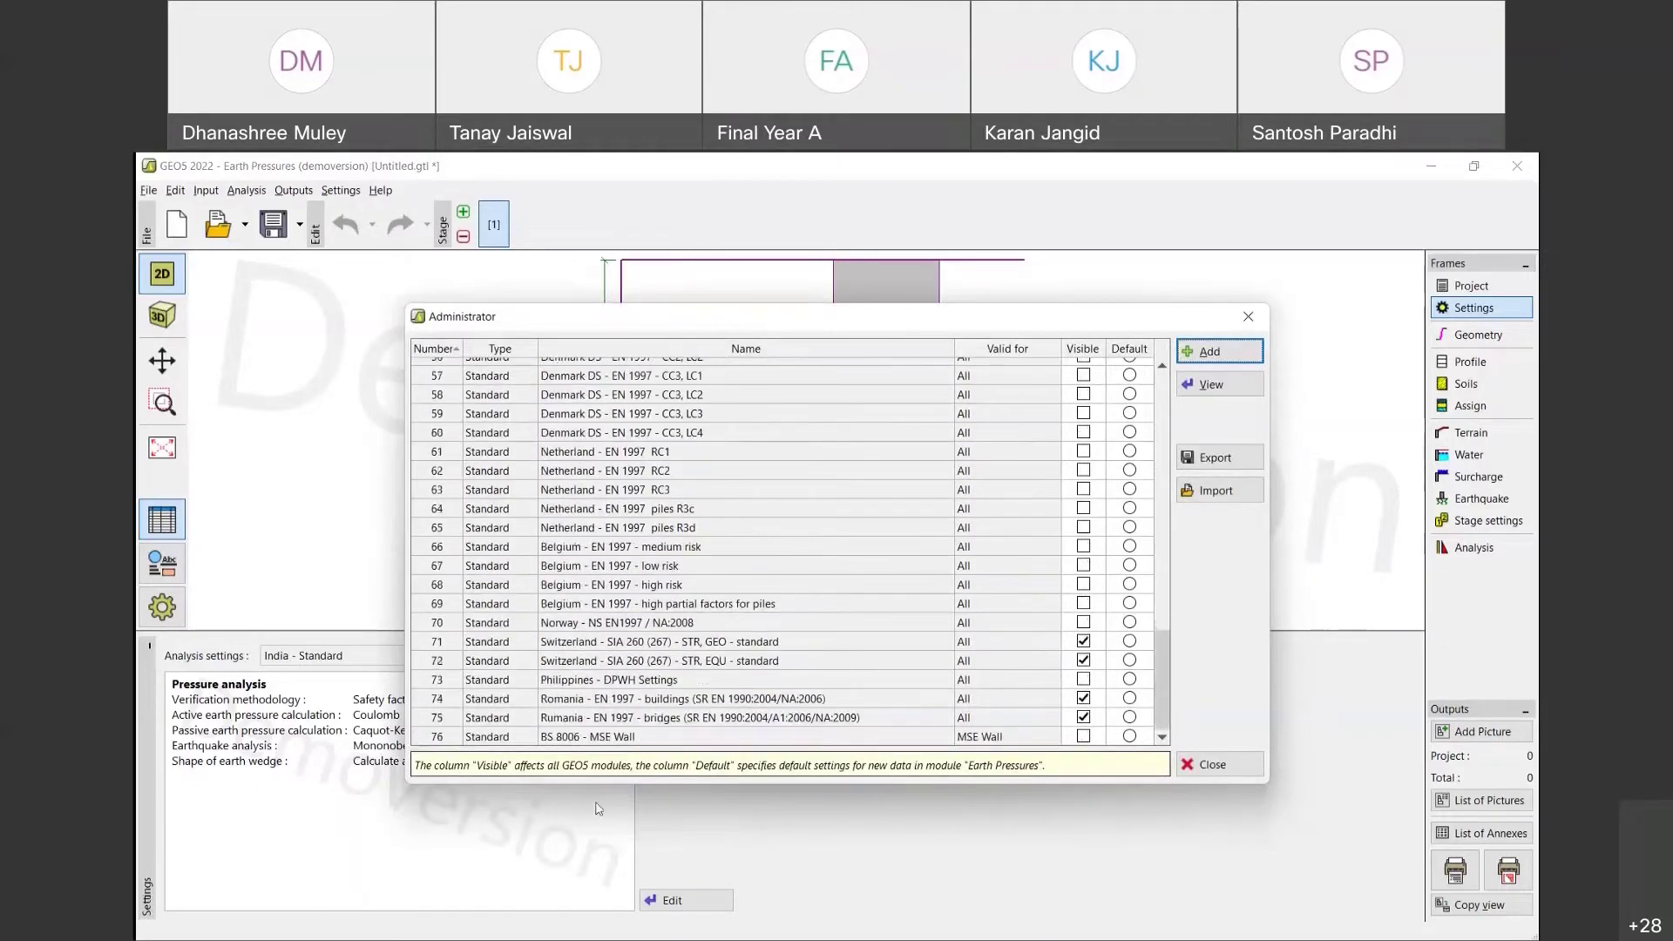
scroll(732, 575, "up", 9)
scroll(731, 578, "up", 10)
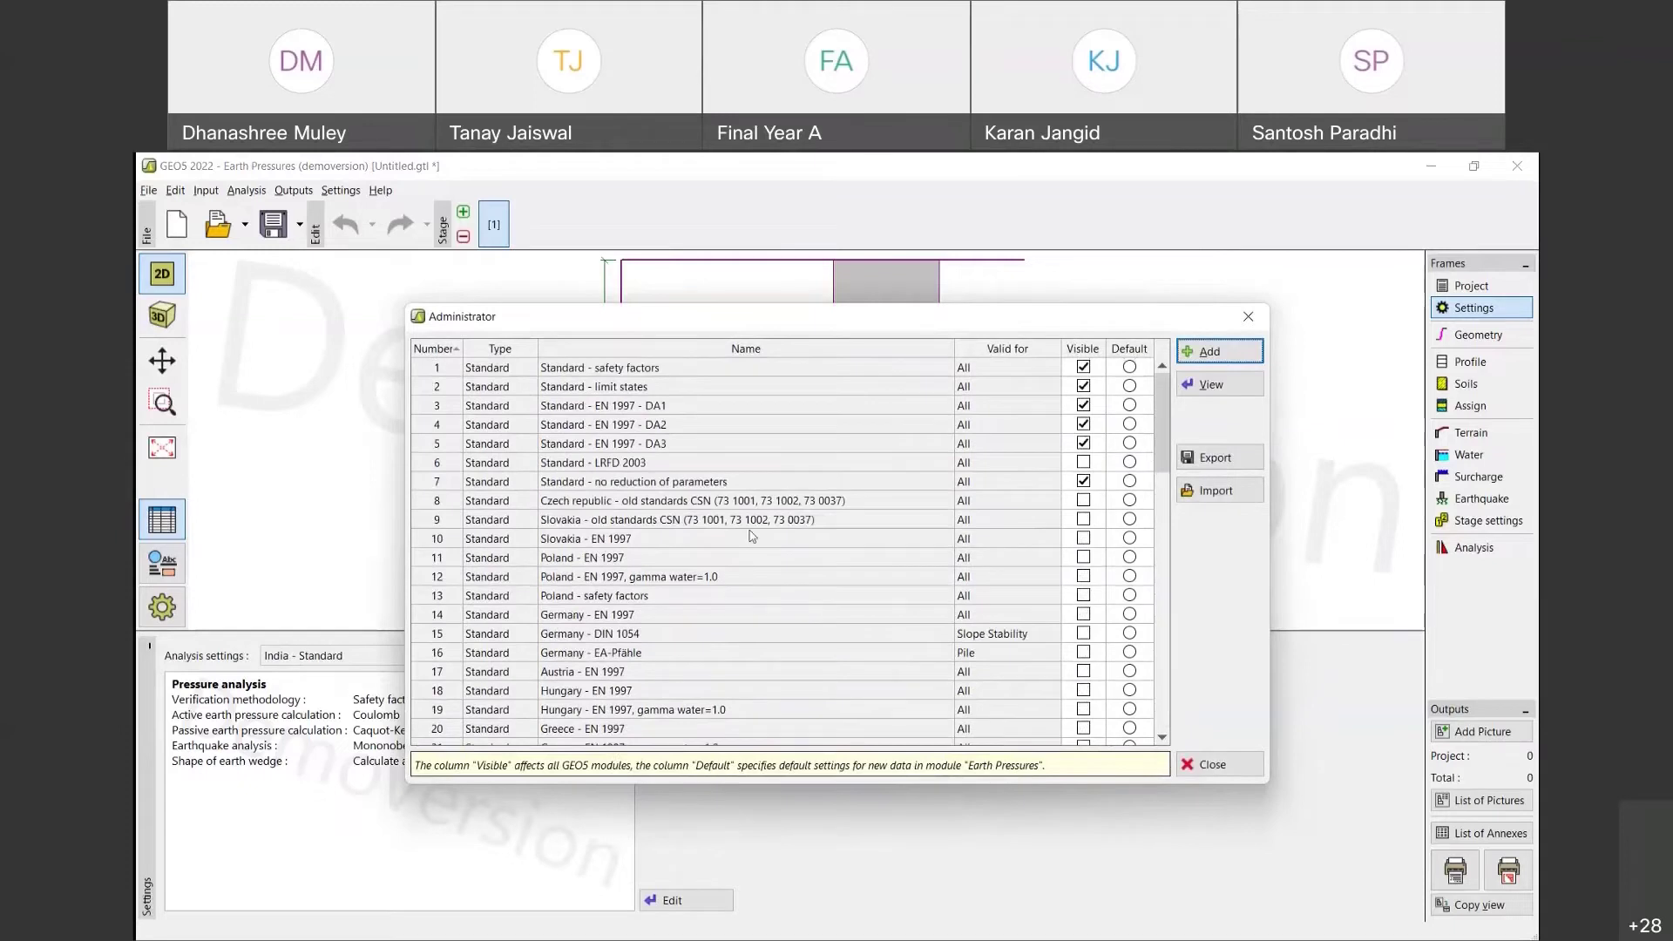
scroll(792, 485, "down", 2)
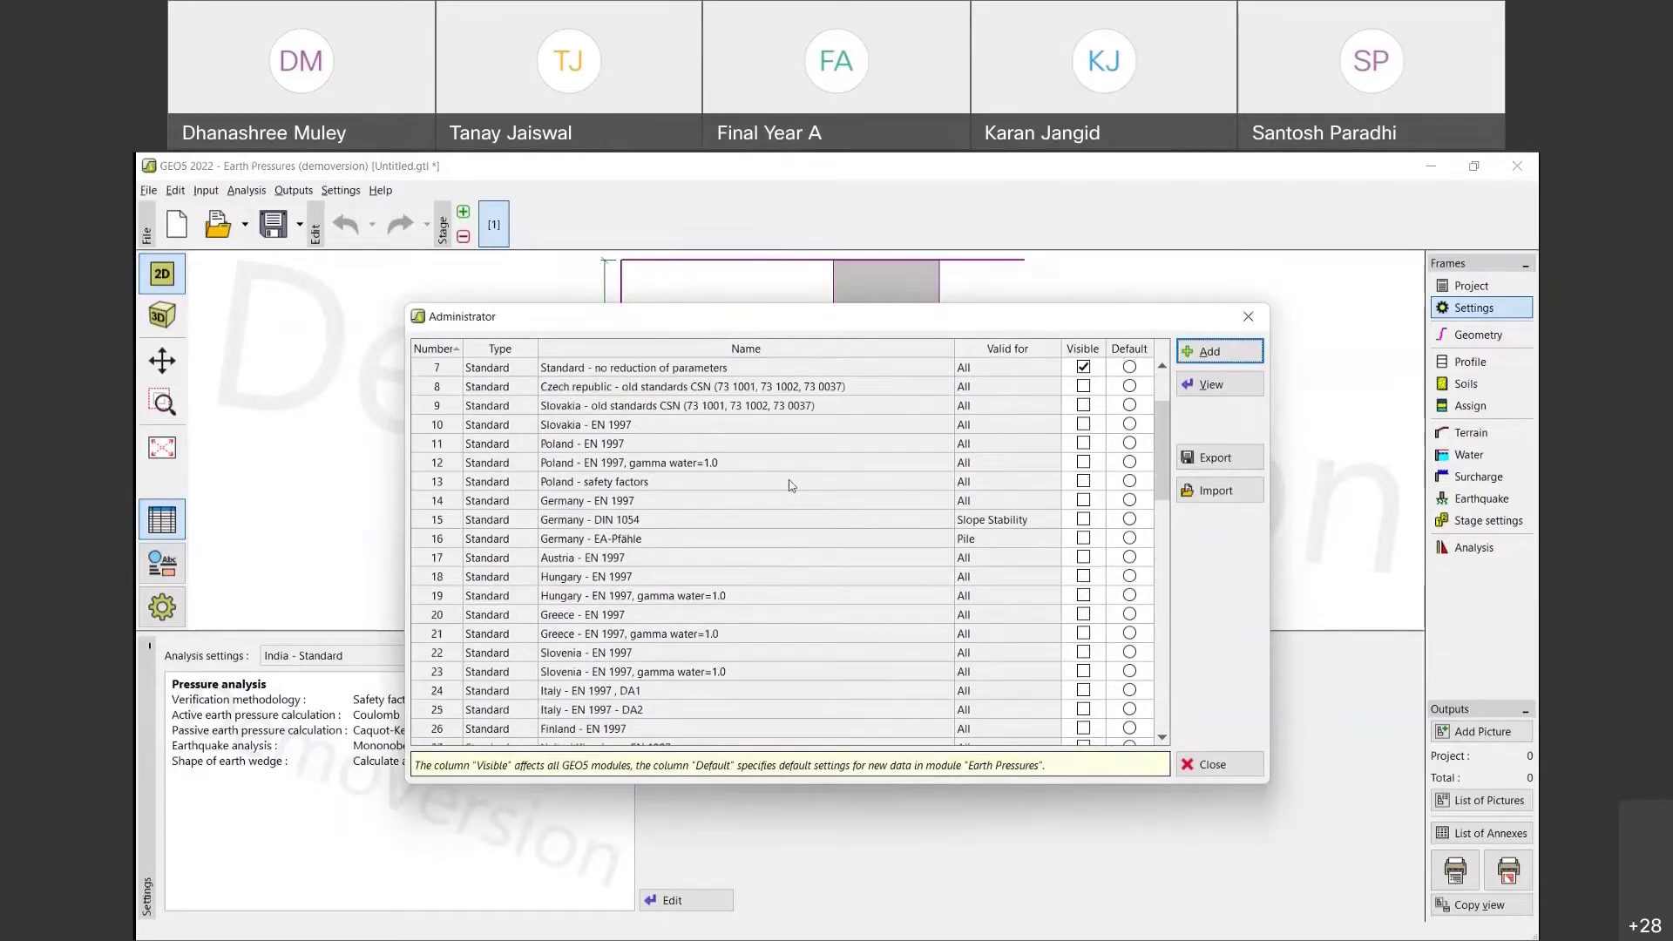
scroll(656, 710, "down", 3)
scroll(656, 710, "down", 1)
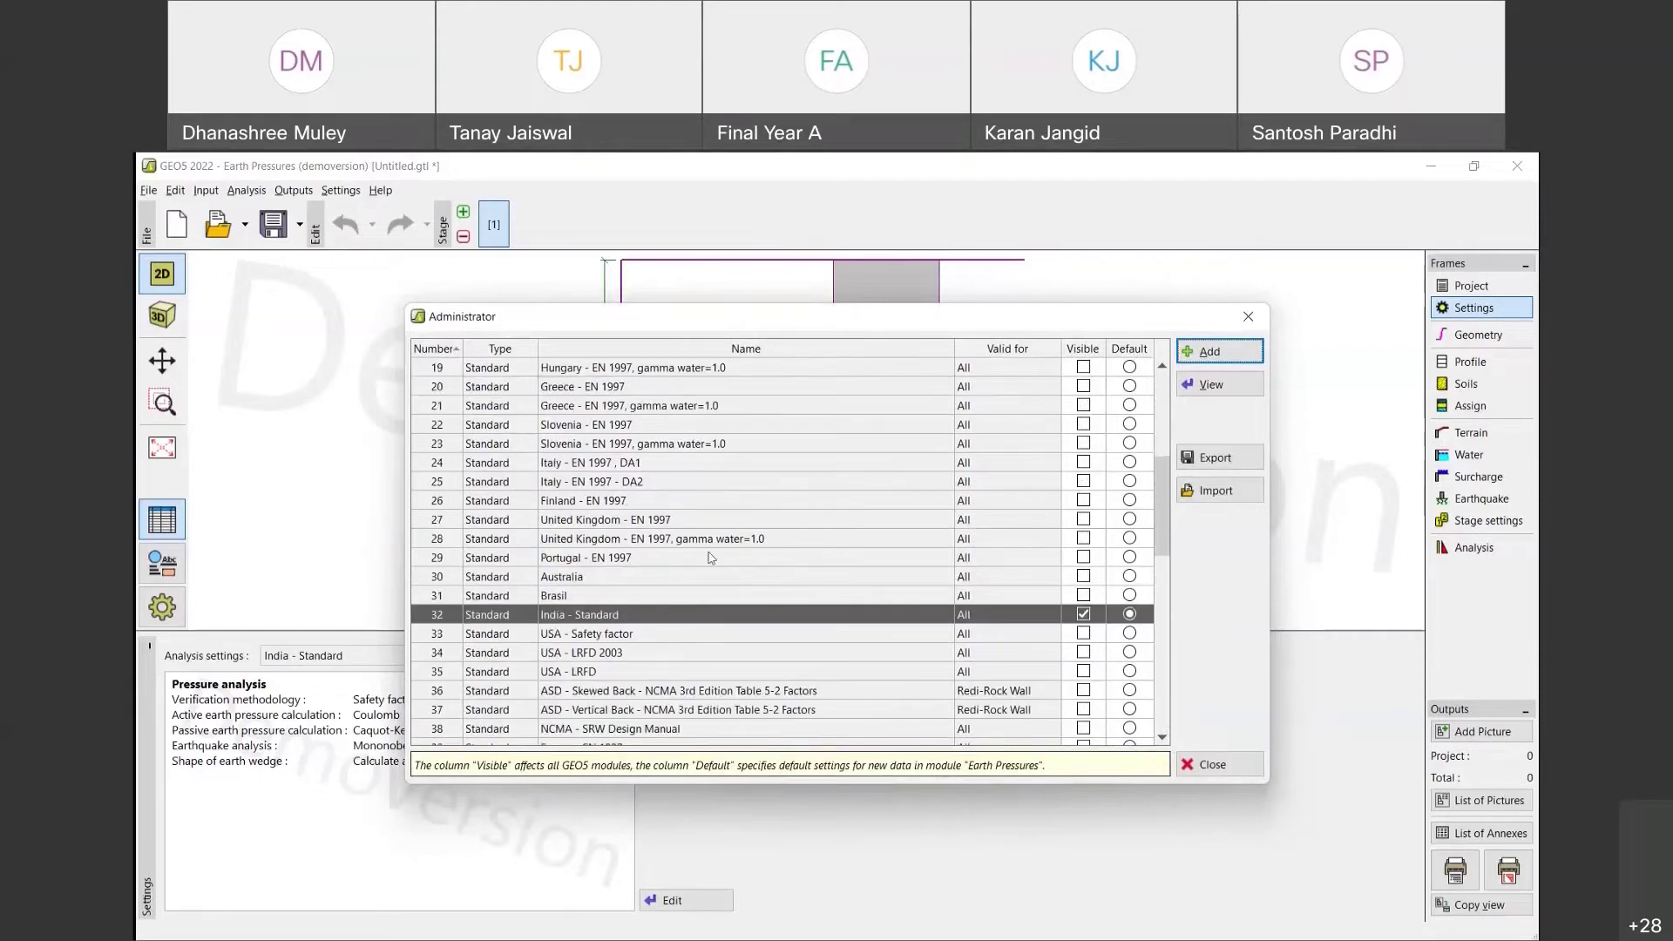
- Make India - Standard the default settings, discard the new entry, and close the administrator
left_click(656, 602)
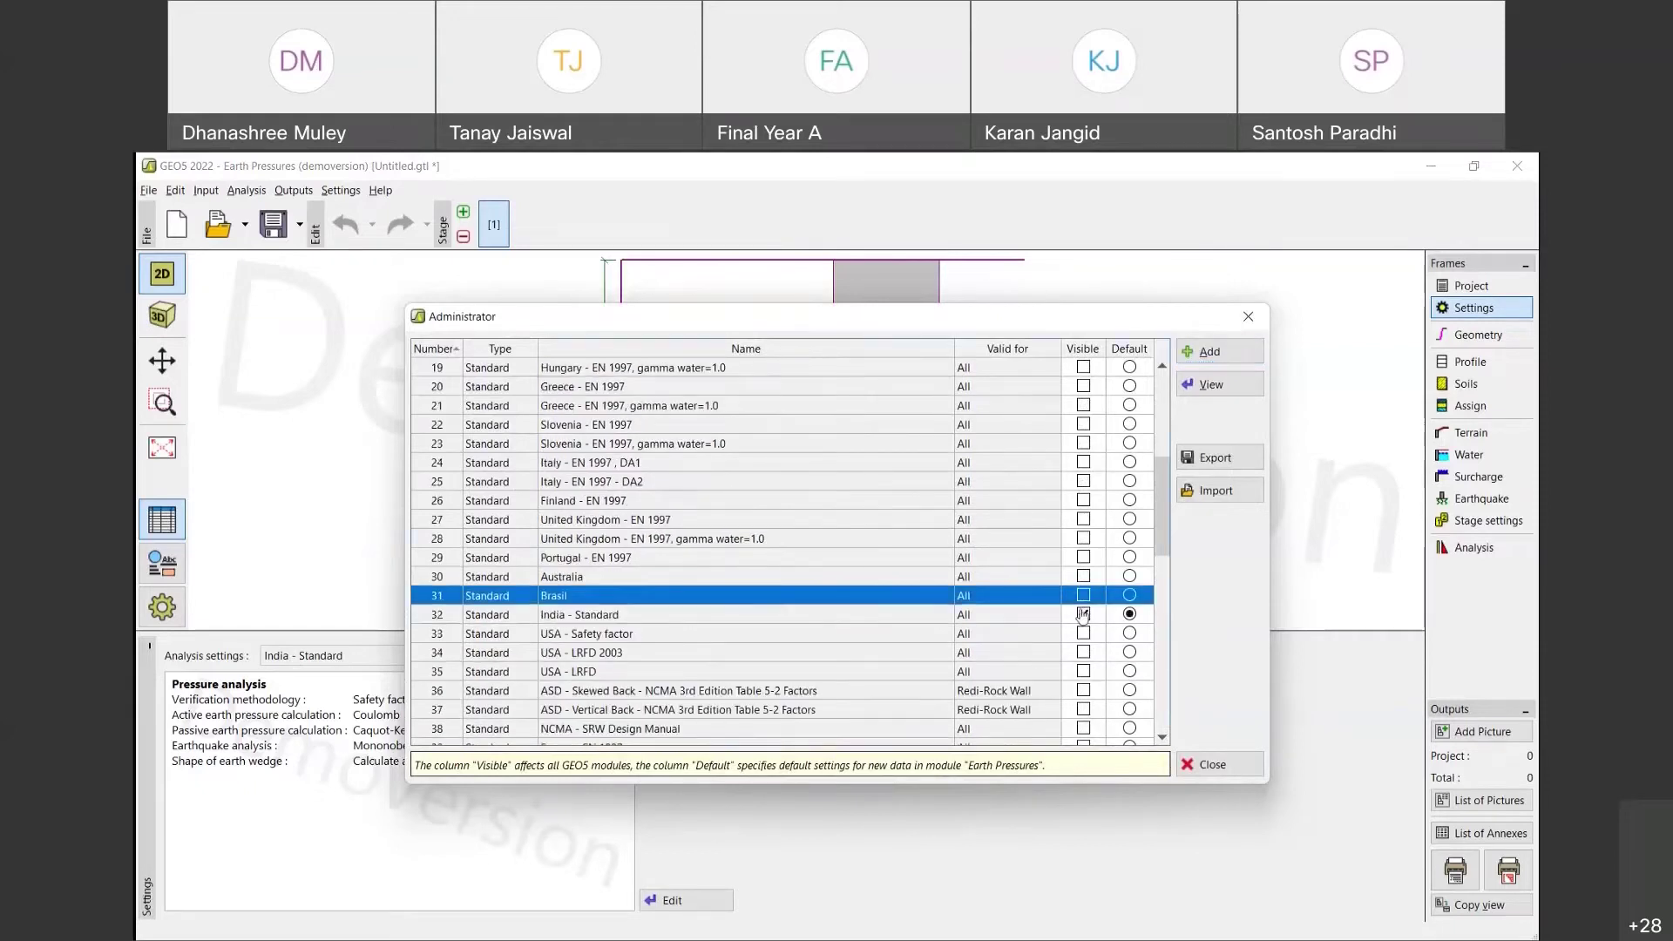
left_click(1132, 615)
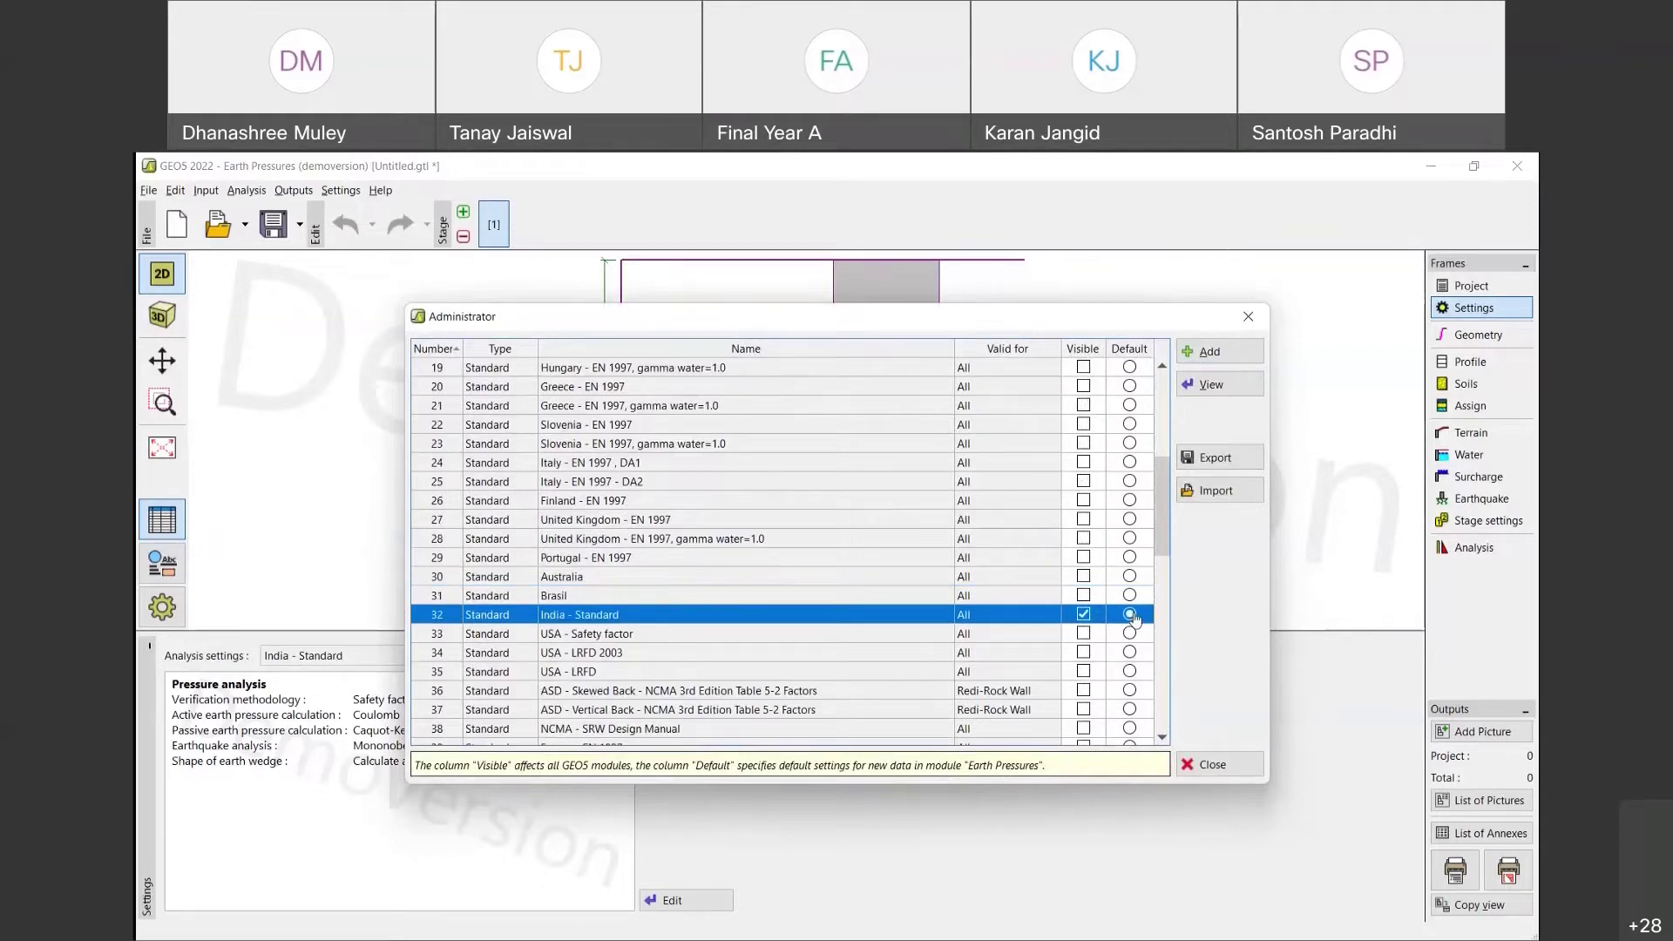
left_click(1130, 614)
left_click(1218, 356)
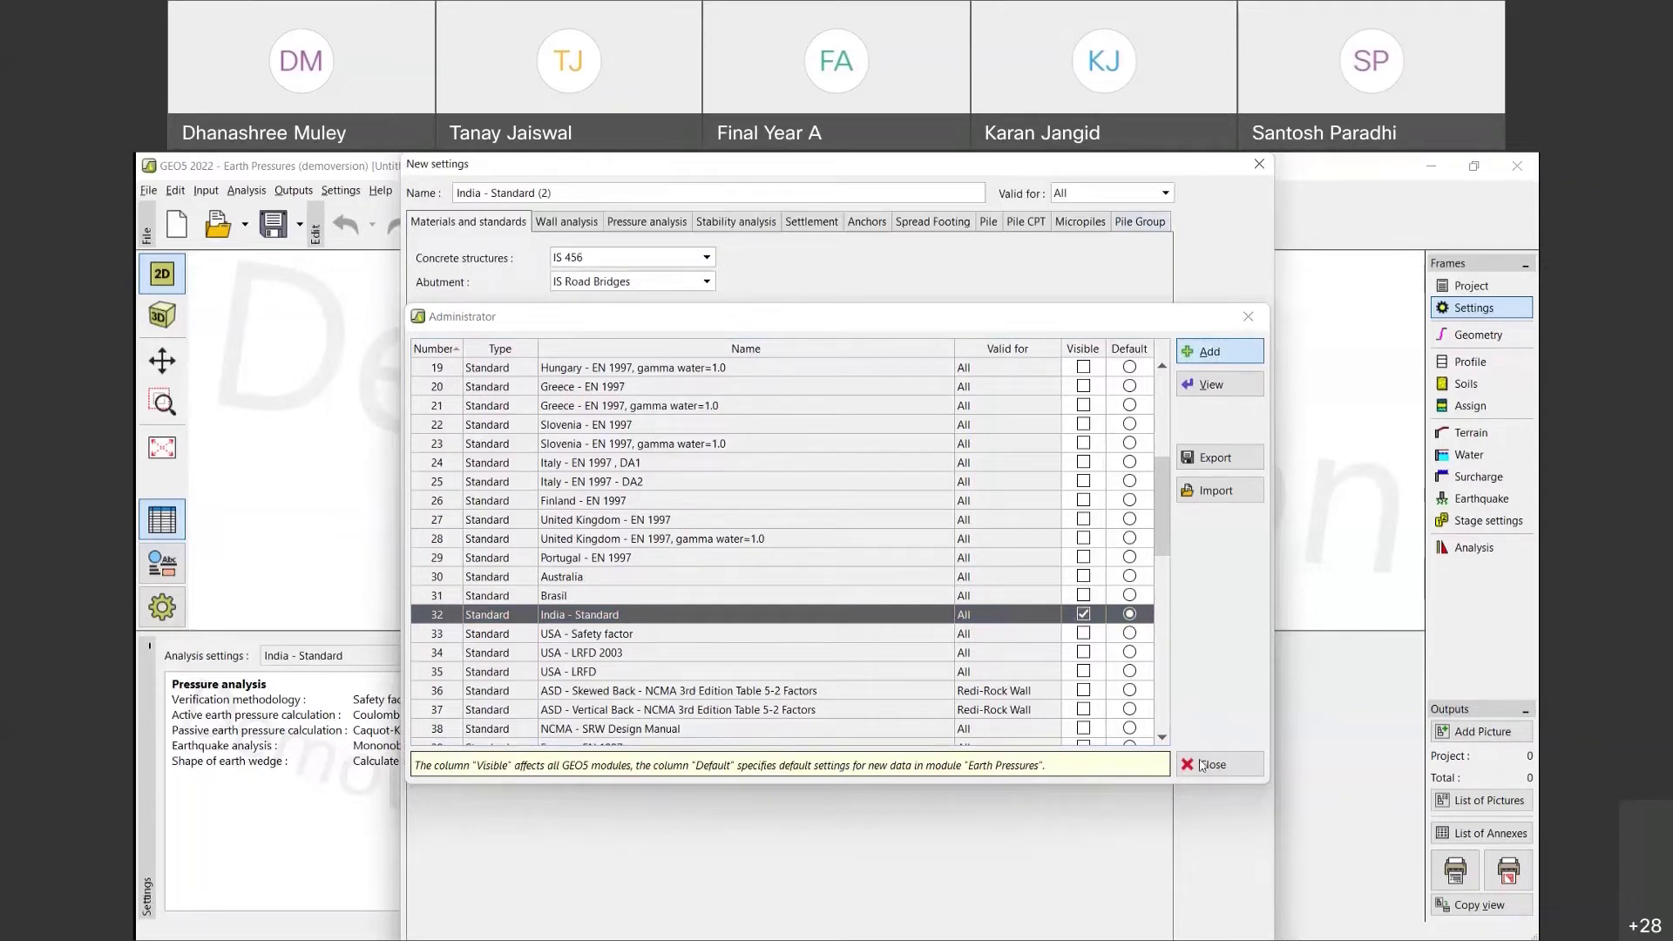
left_click(1259, 166)
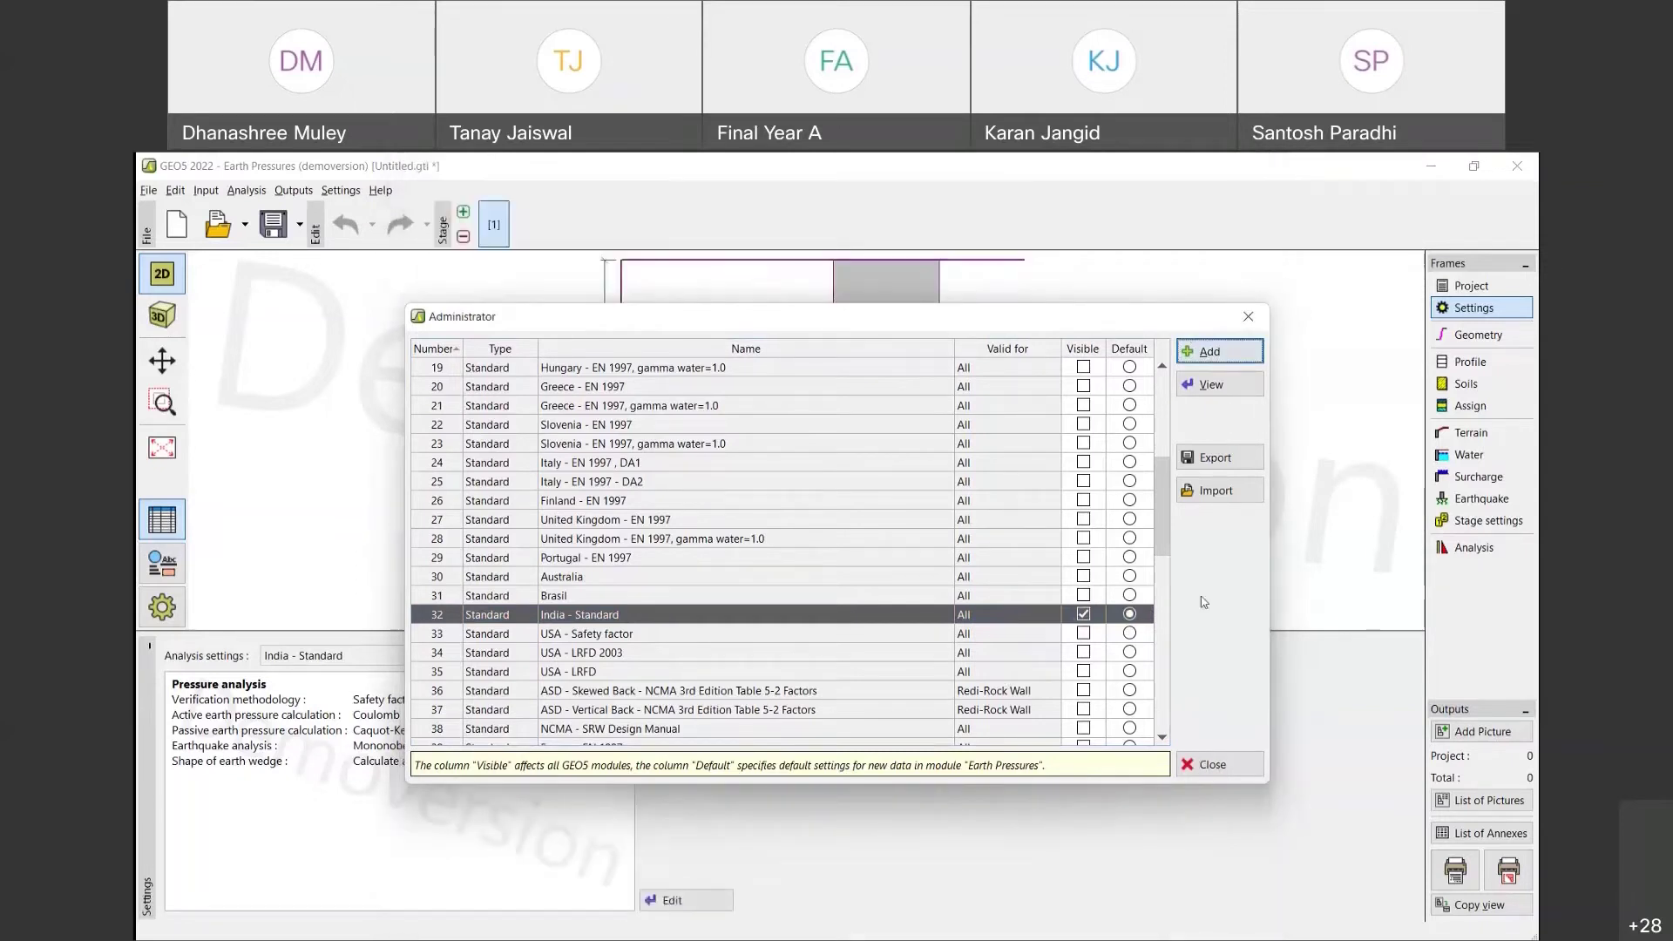
left_click(1207, 773)
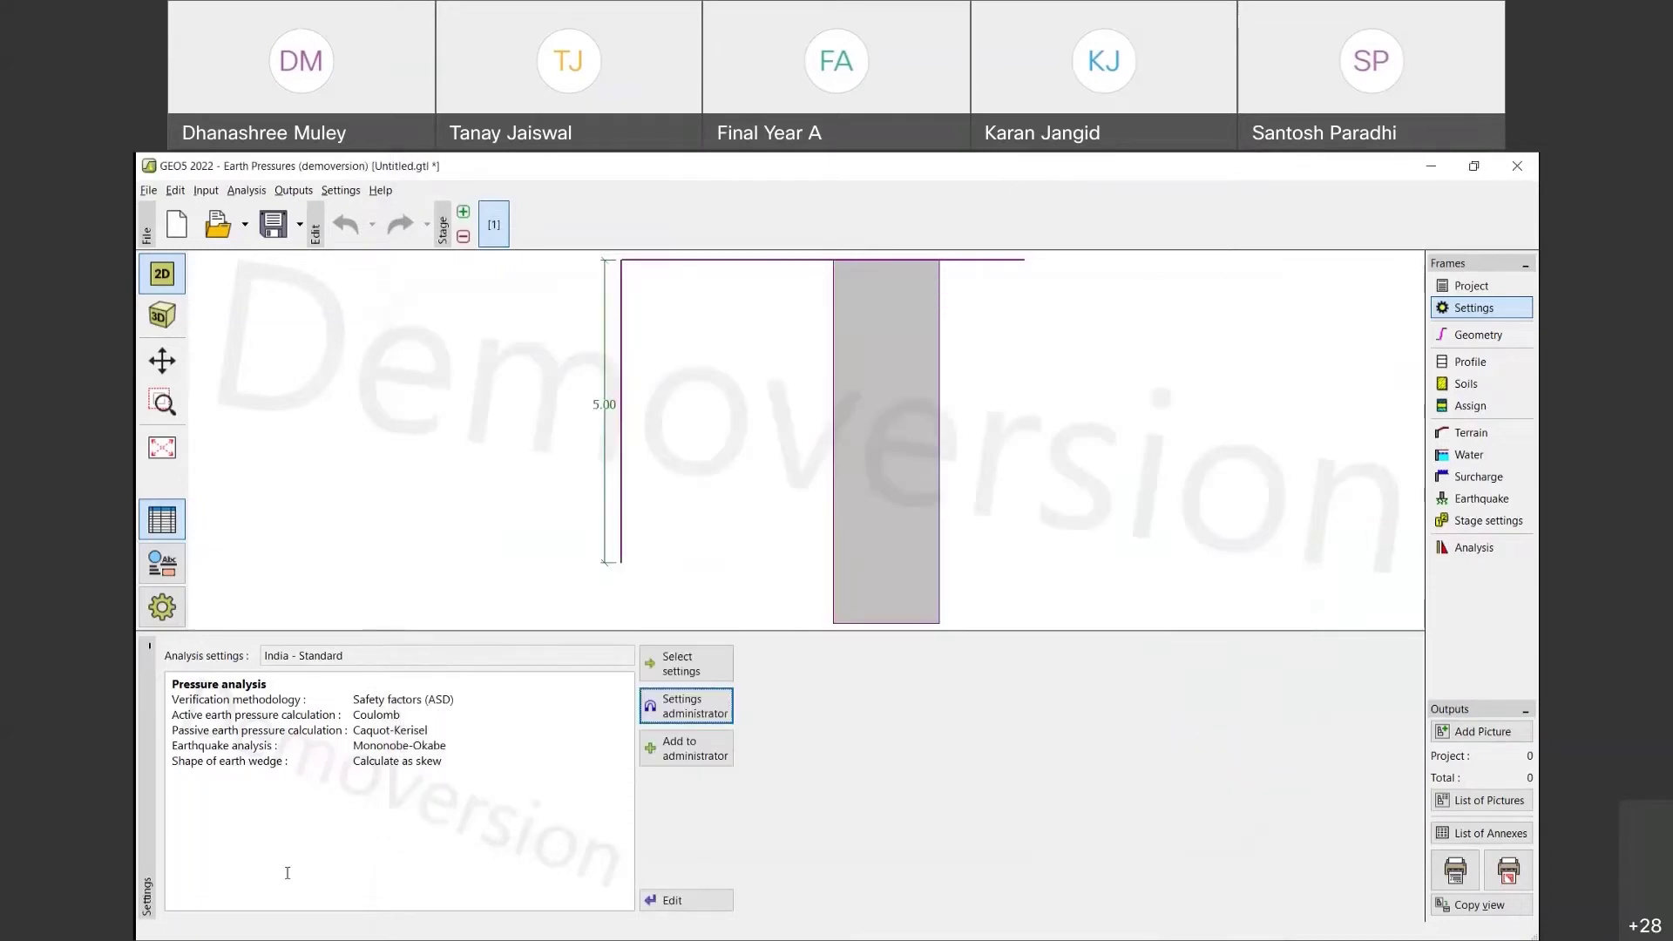
- Add a wall geometry point at 4.00 m depth
left_click(1475, 337)
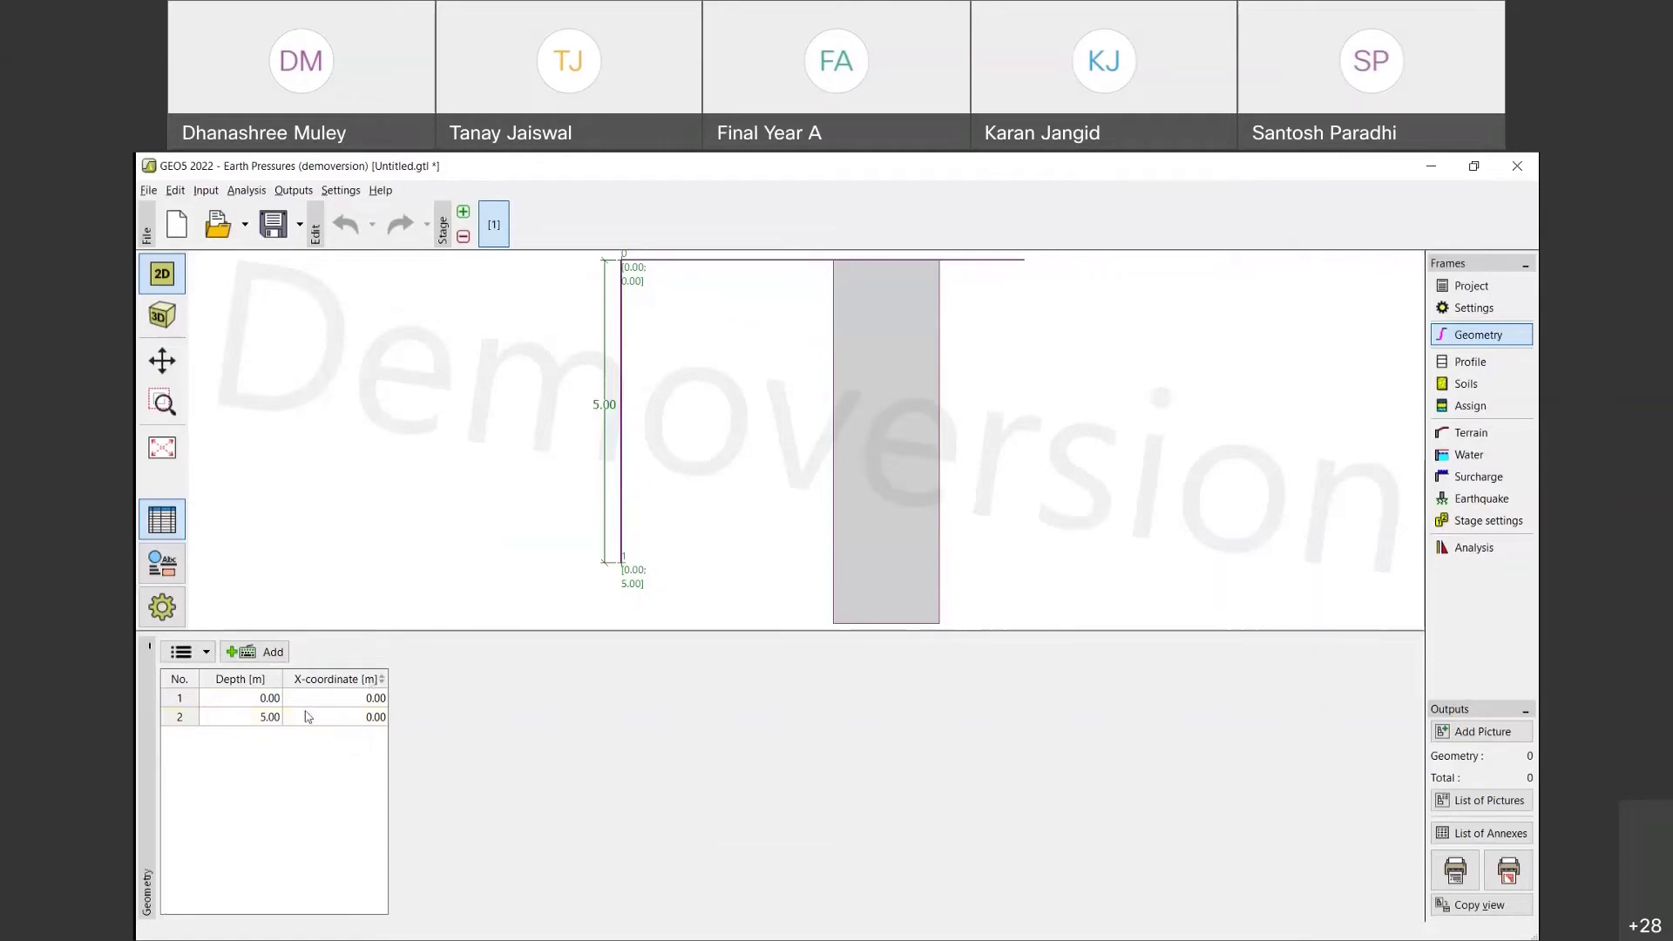
left_click(357, 698)
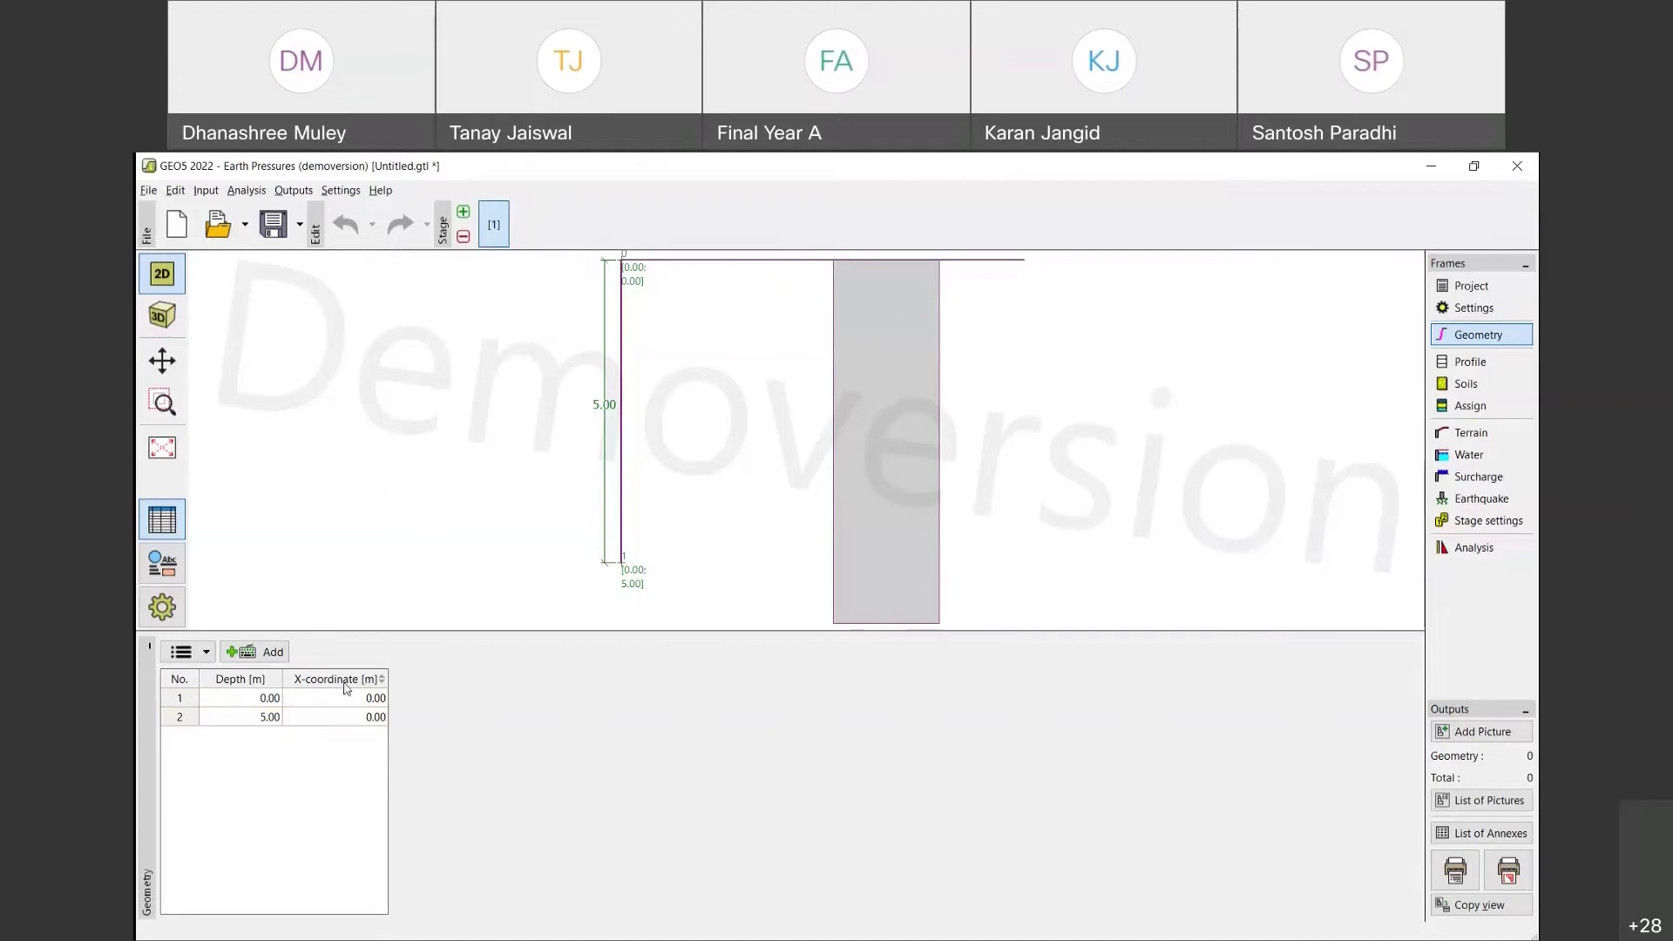
left_click(338, 706)
left_click(264, 723)
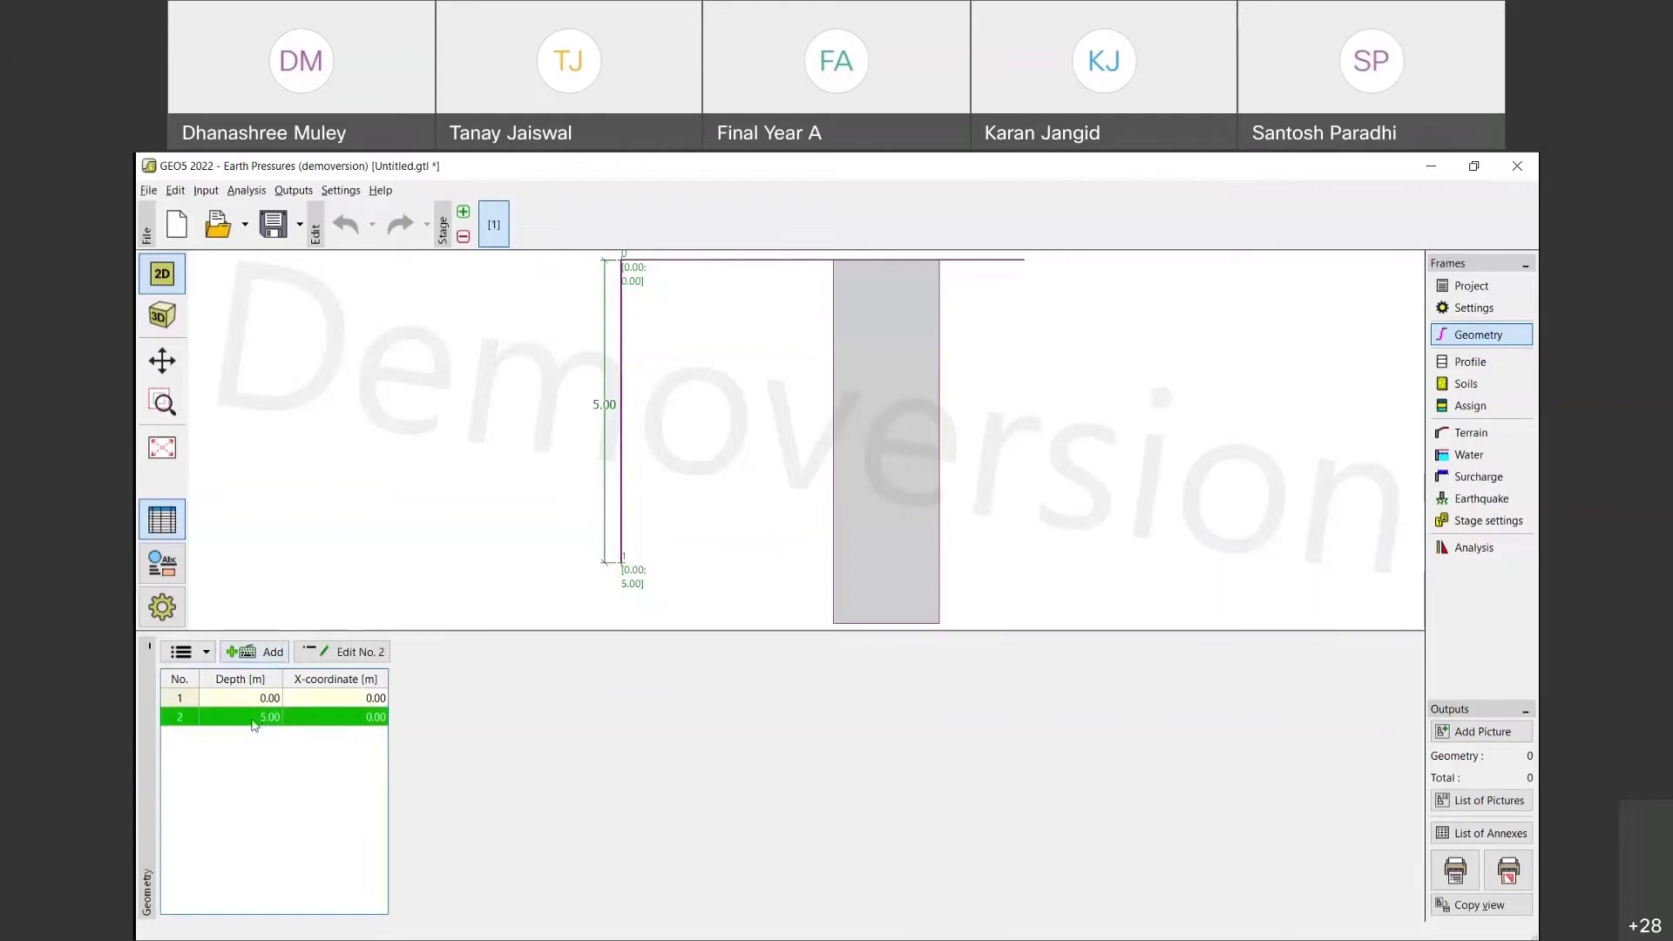
left_click(258, 653)
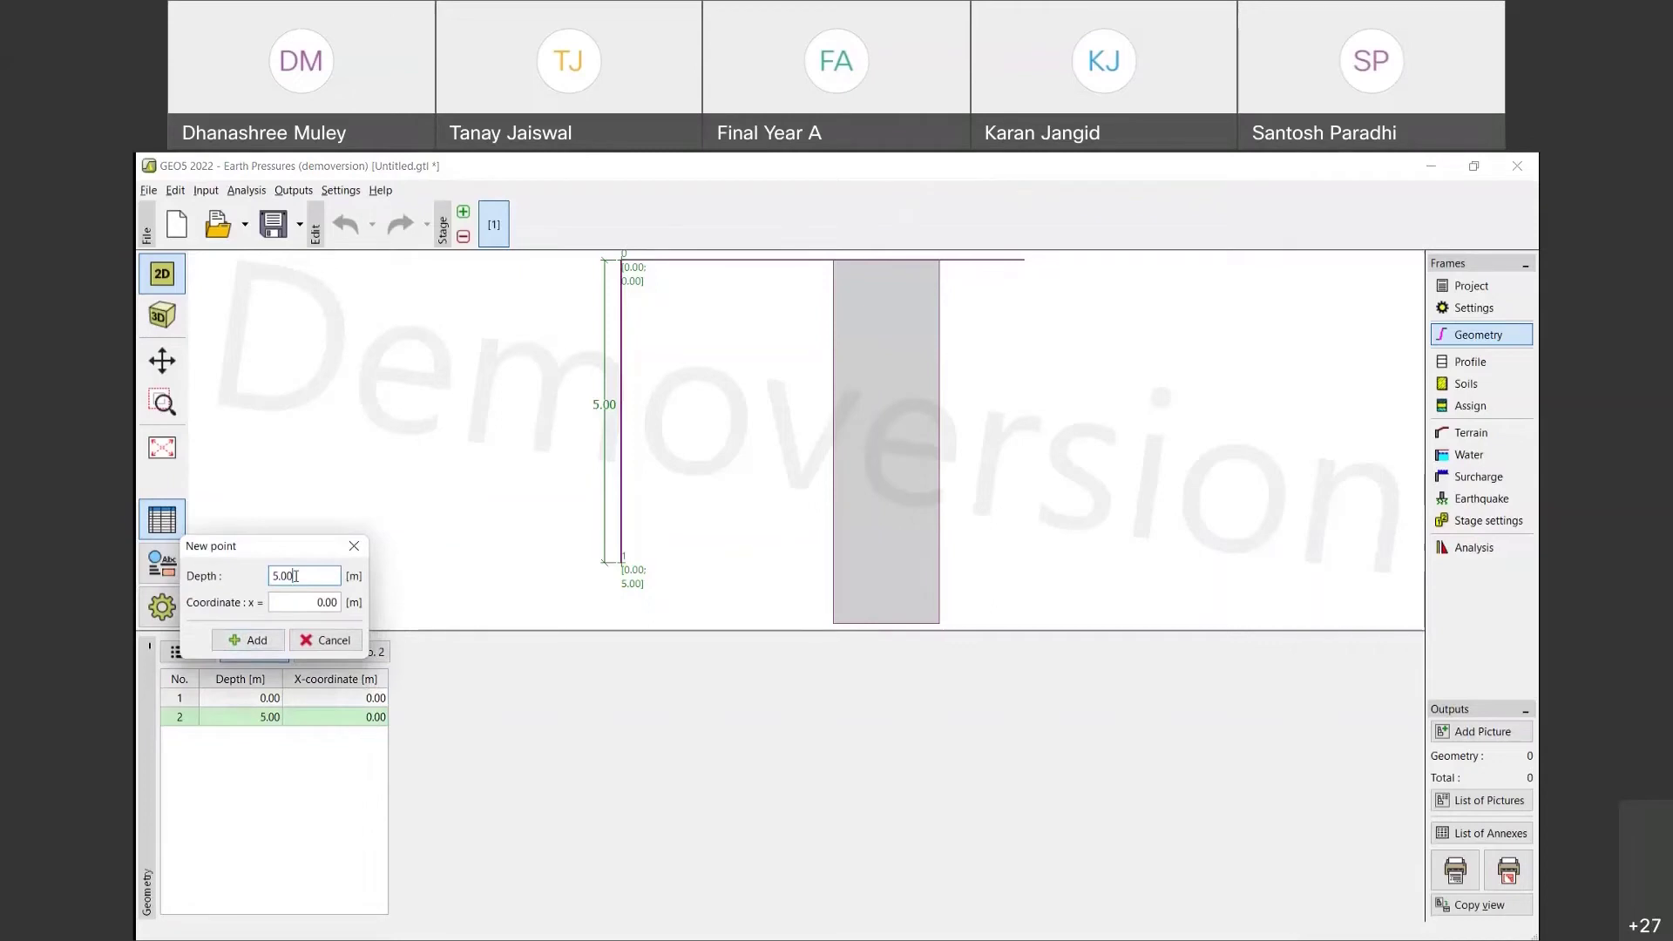
type("4")
left_click(247, 643)
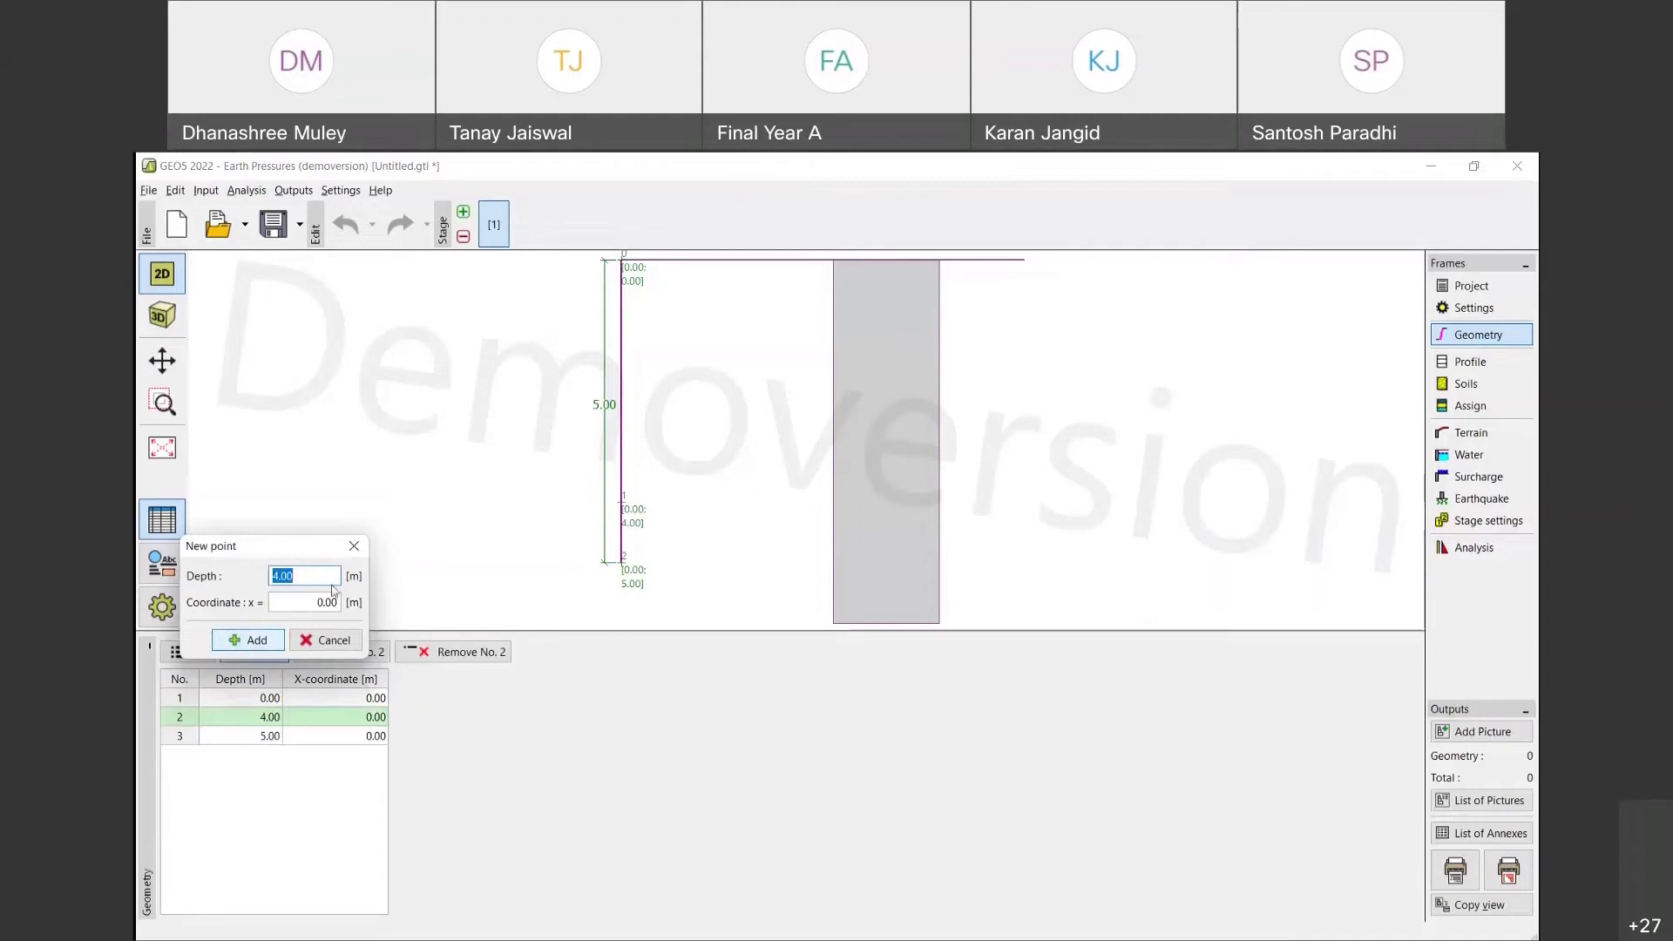
left_click(328, 640)
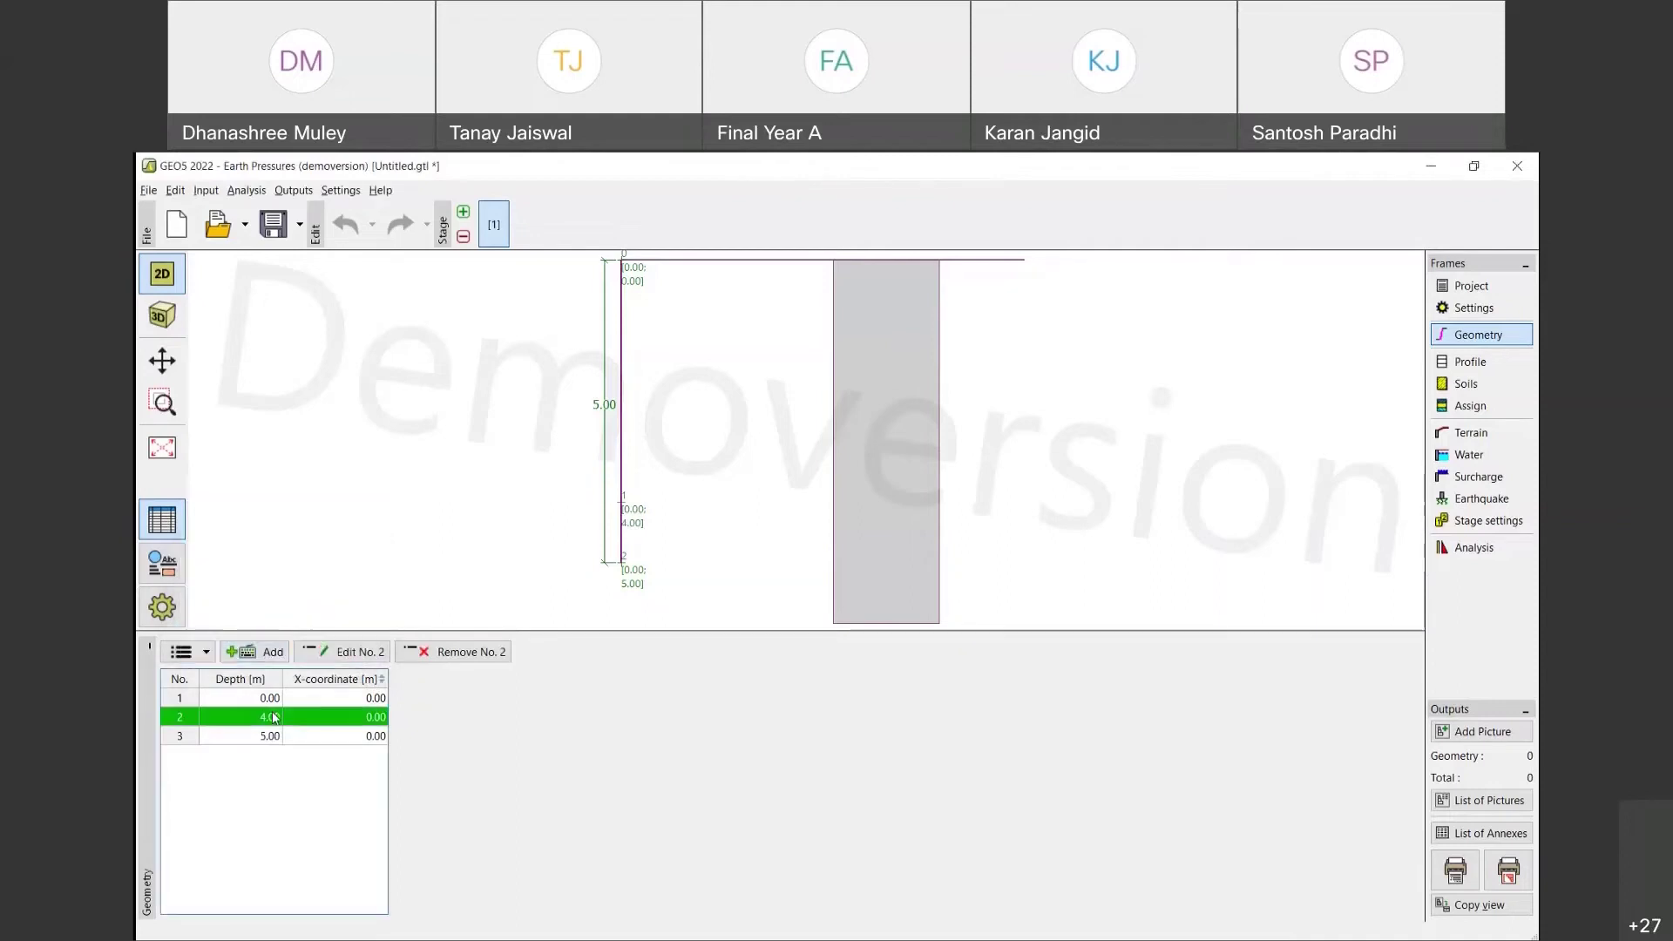
- Inspect the 5.00 m point without changes, then export the geometry table to Excel
left_click(261, 737)
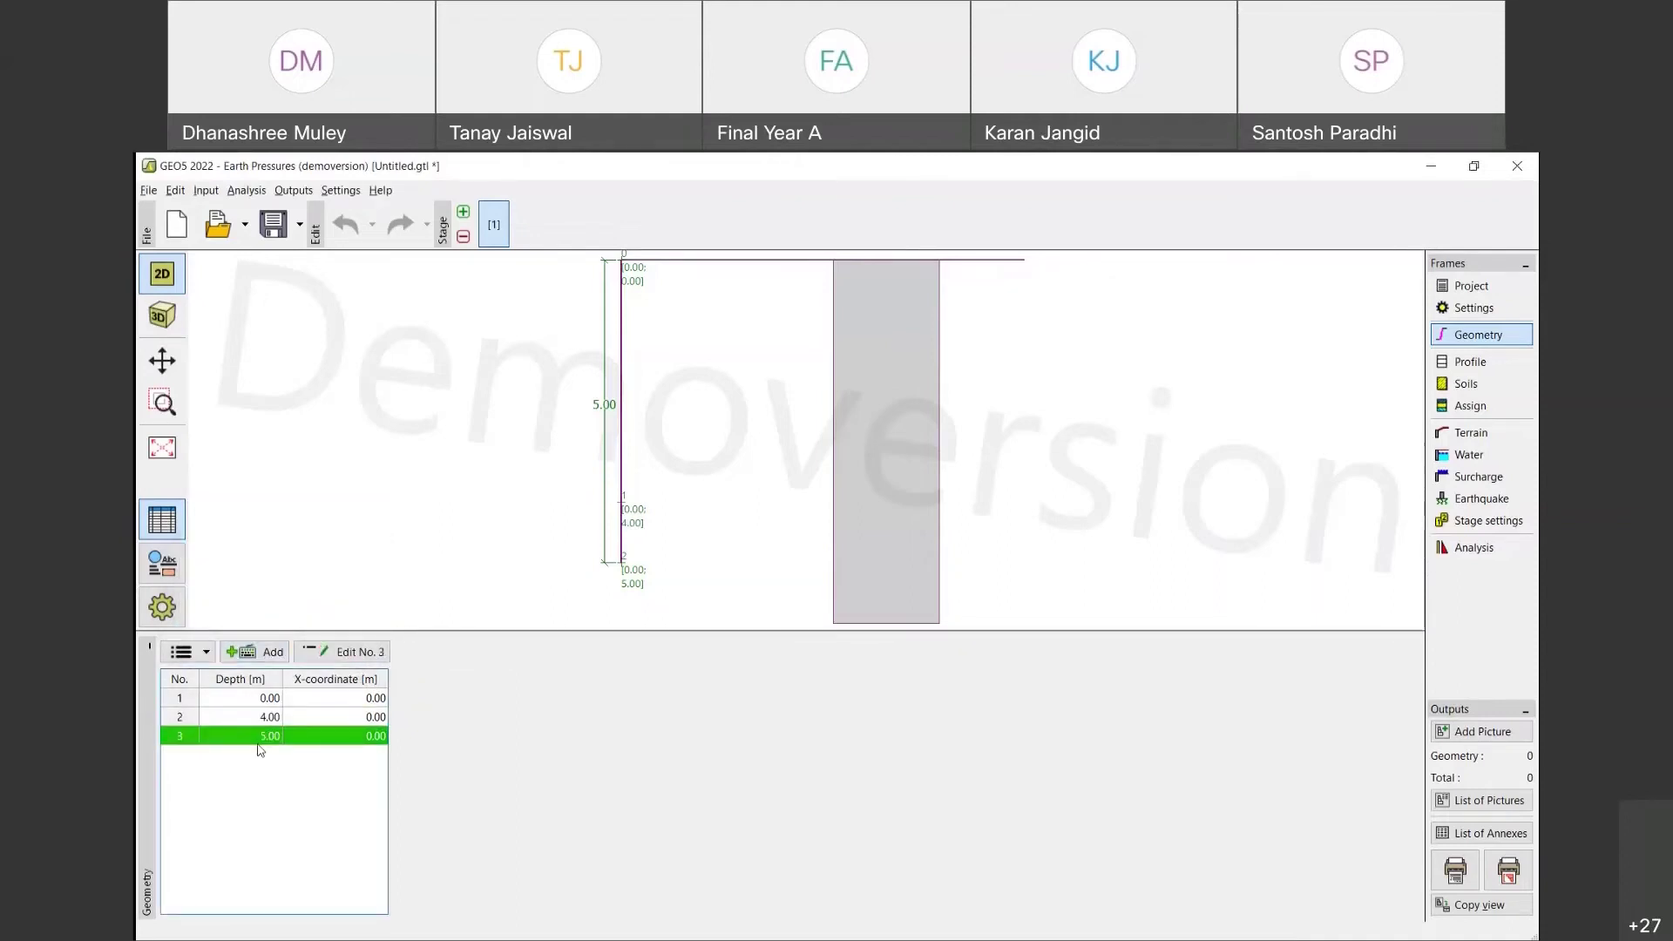
double_click(258, 743)
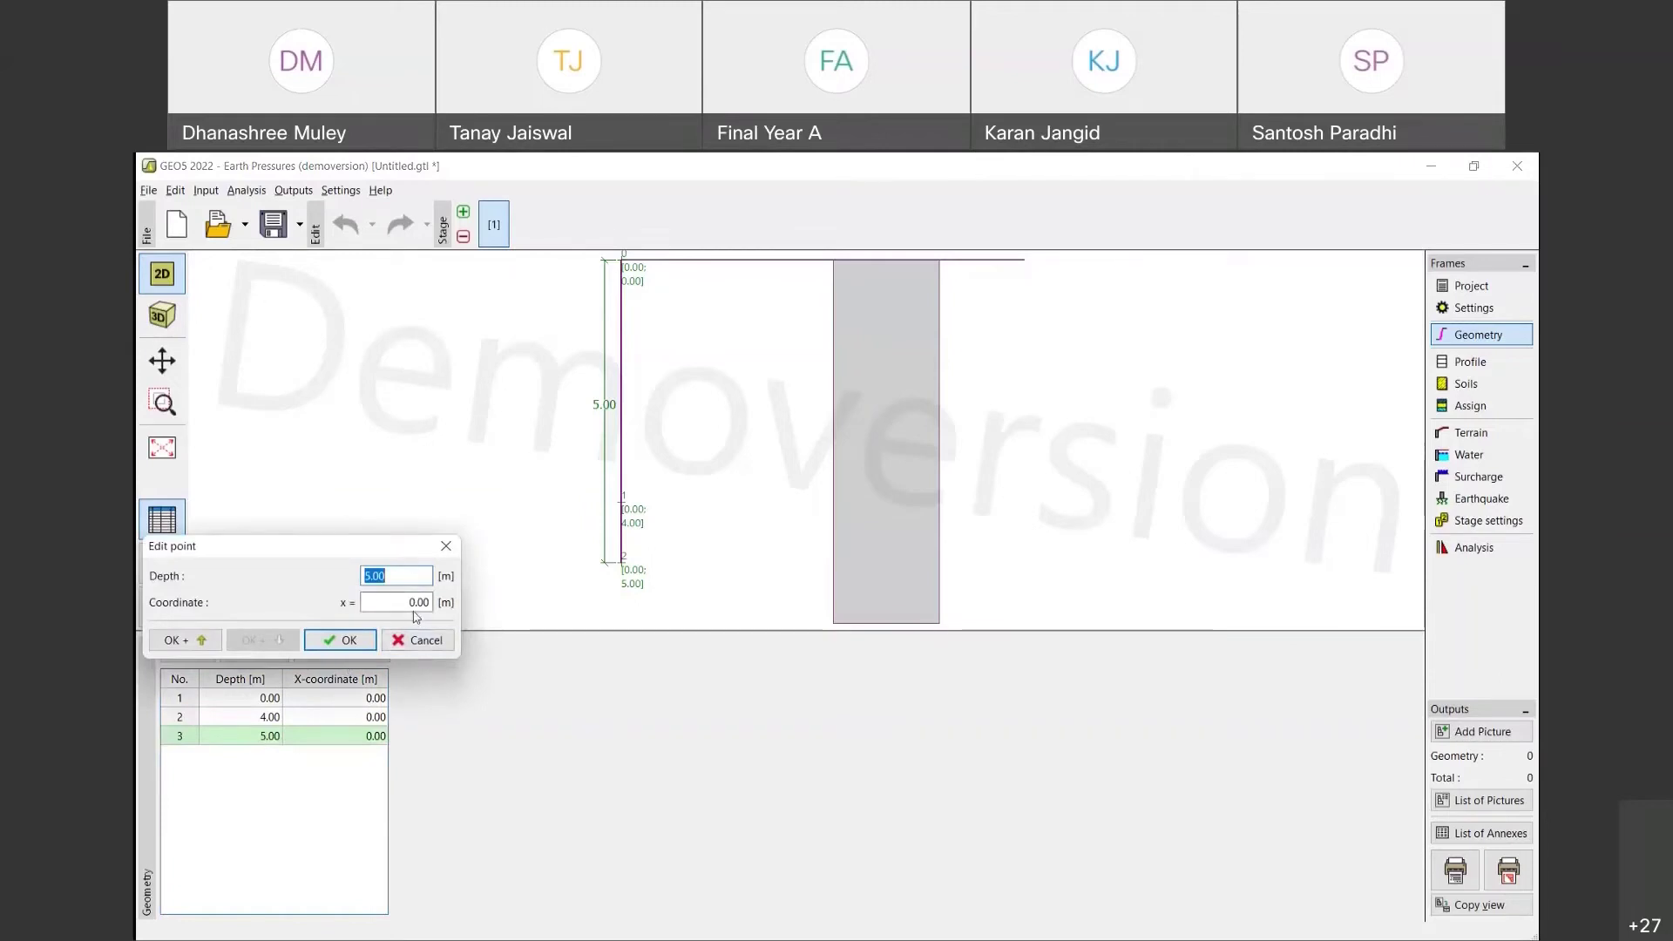
left_click(421, 641)
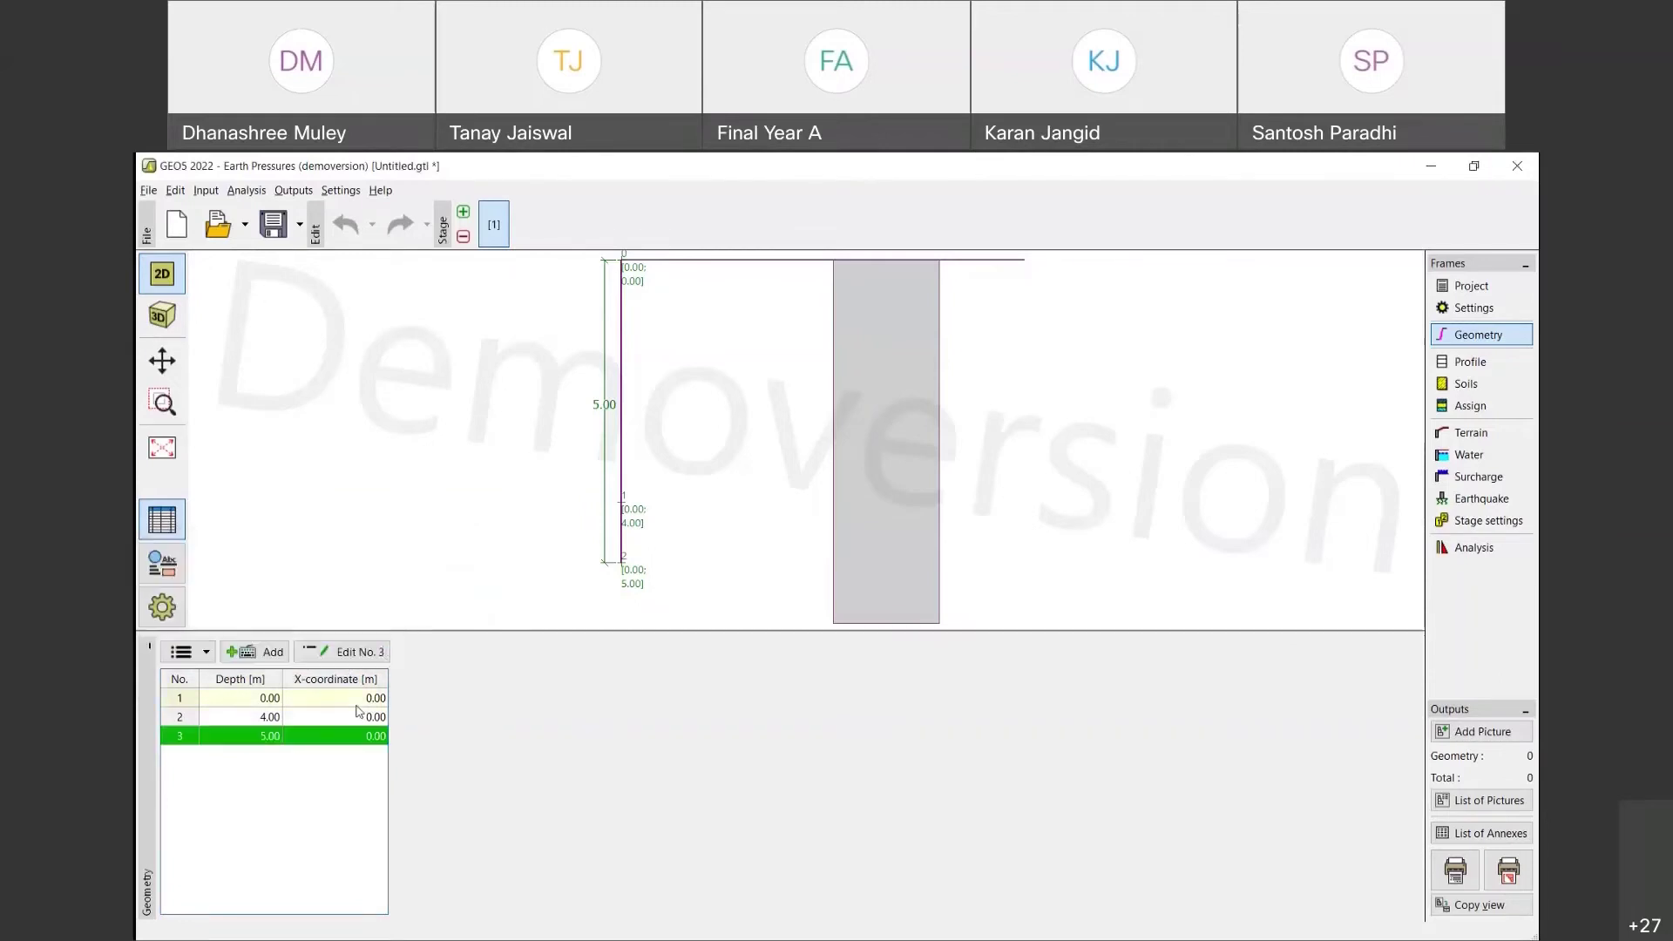
left_click(366, 654)
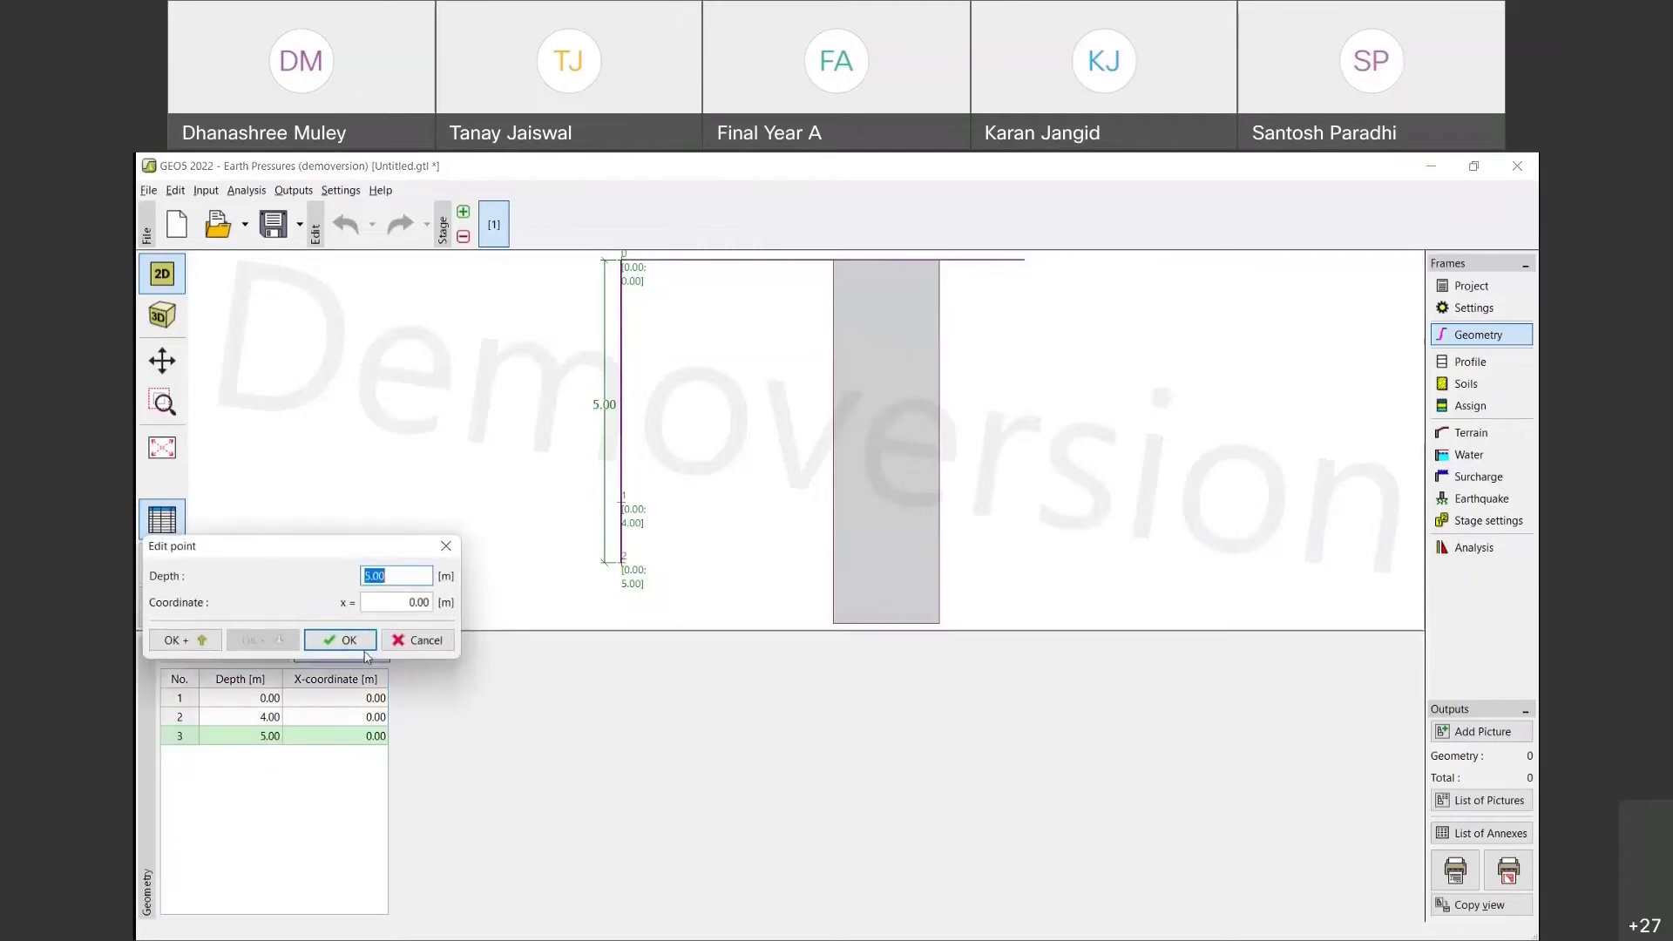
left_click(418, 640)
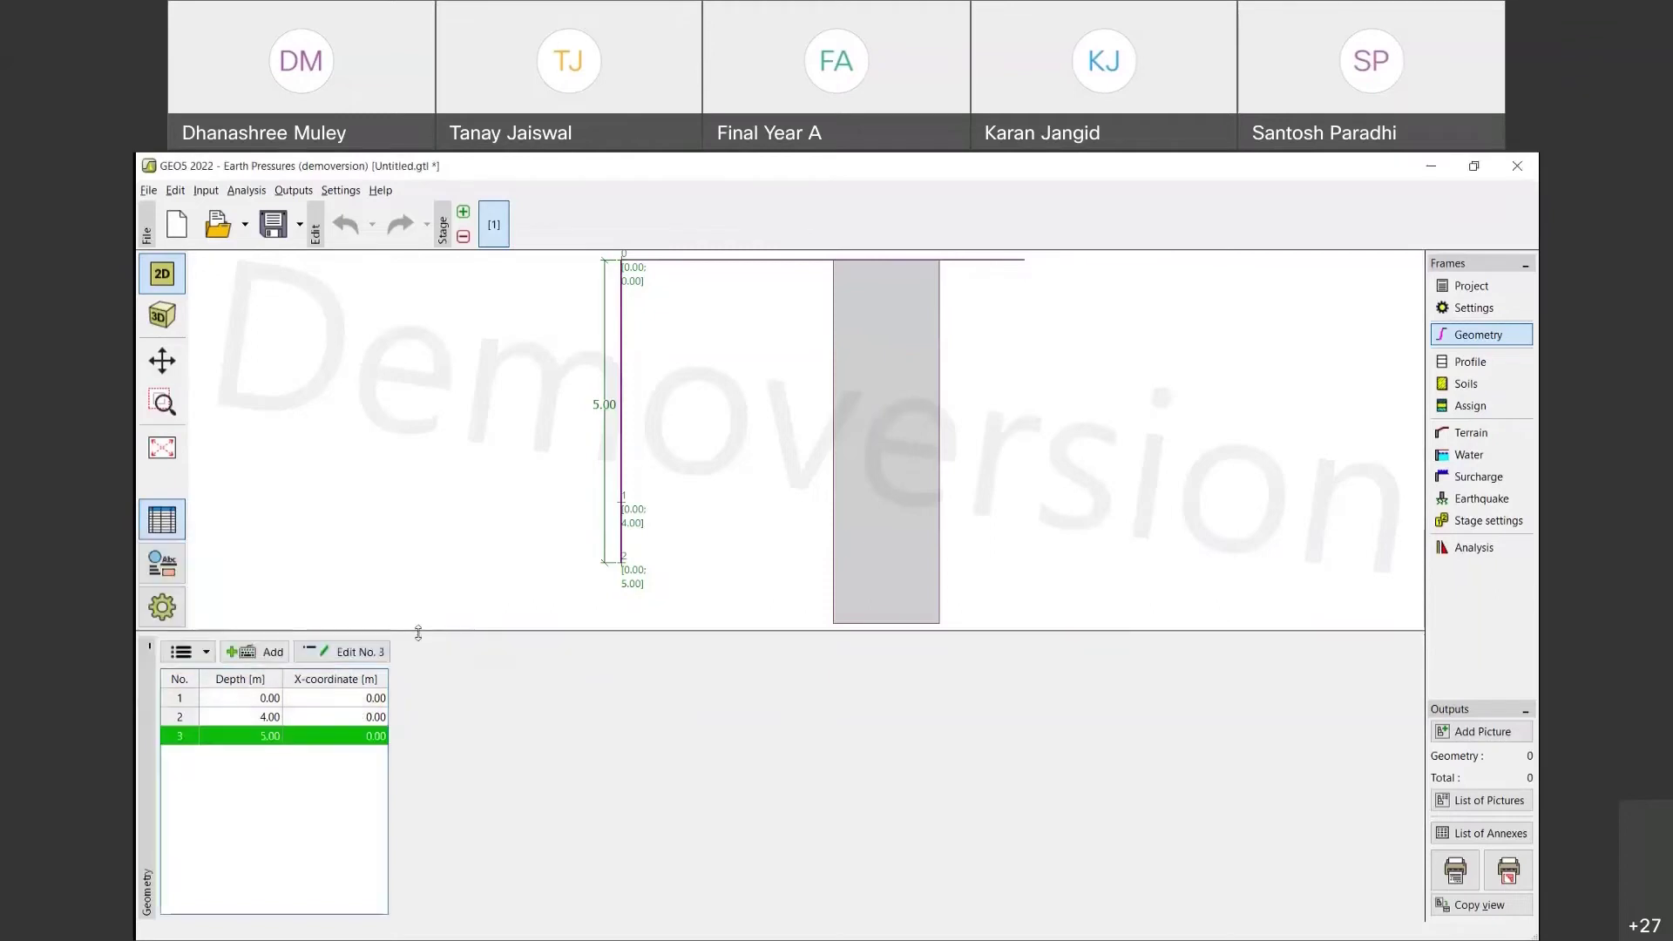
right_click(301, 734)
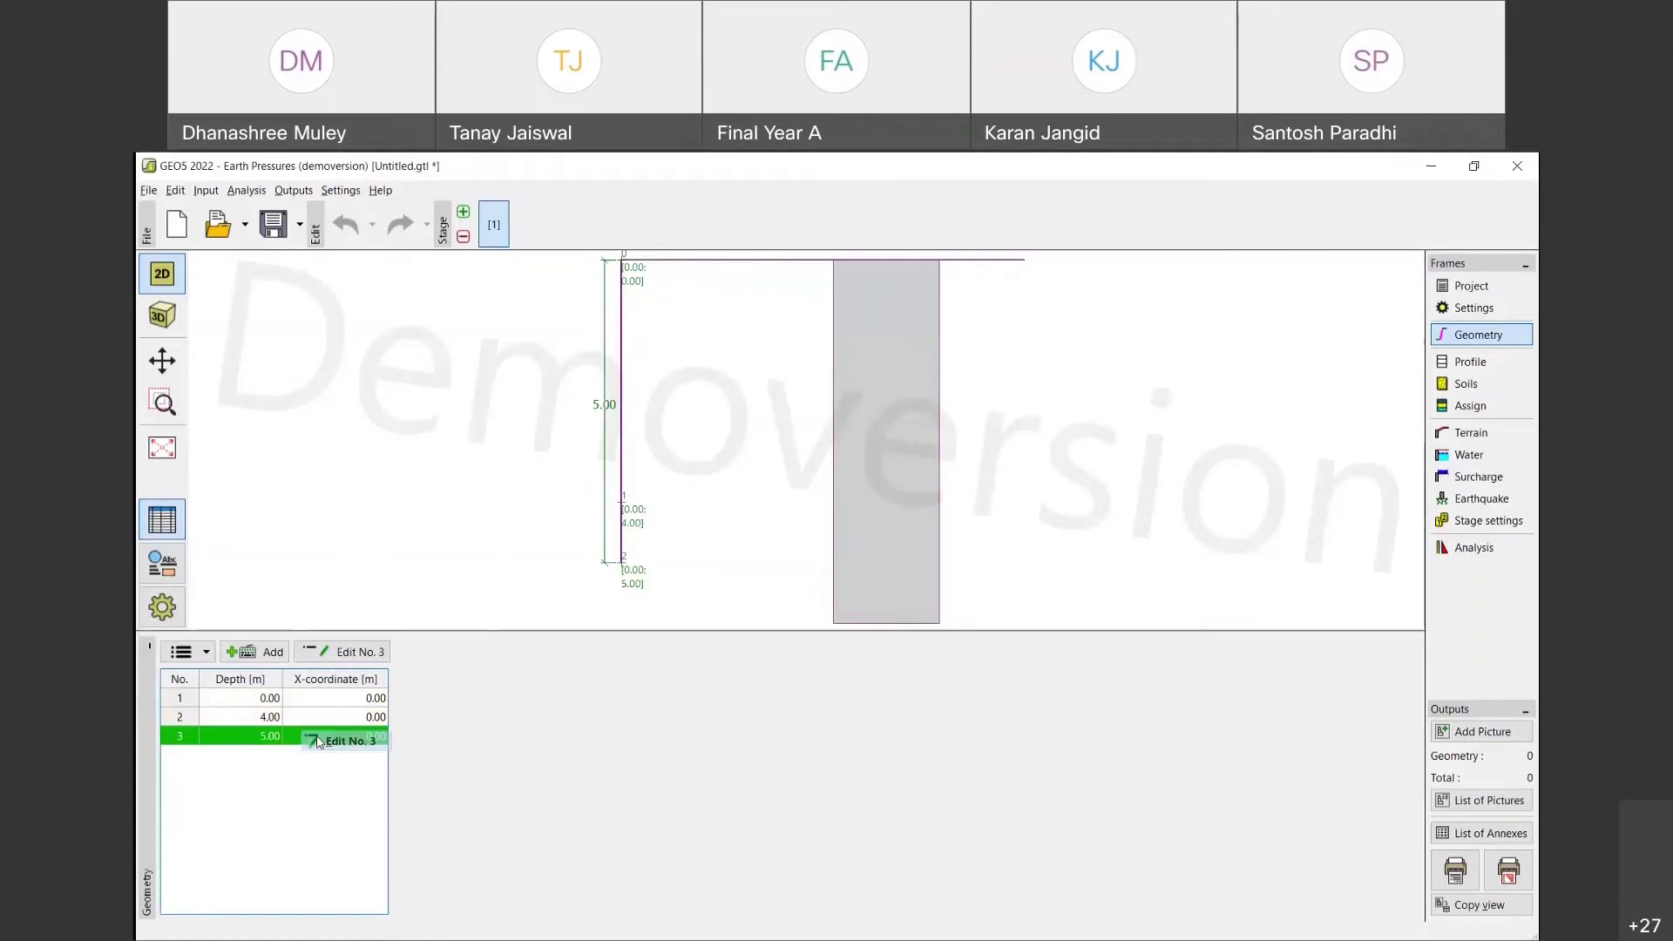
left_click(335, 741)
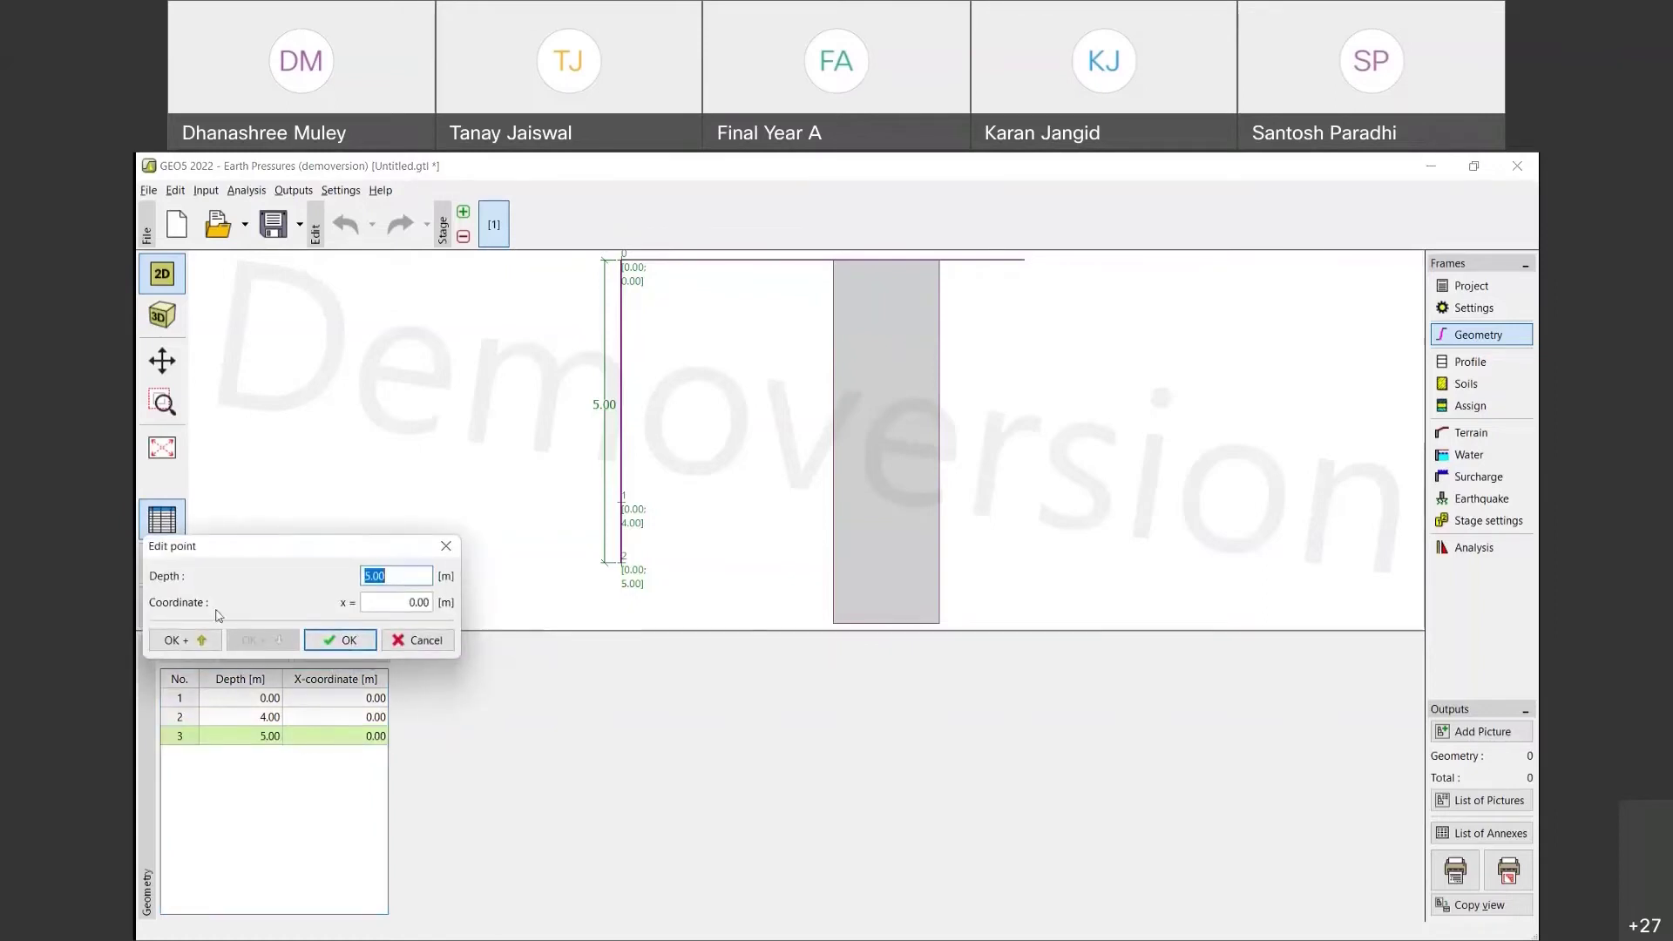
left_click(445, 545)
left_click(196, 654)
left_click(209, 677)
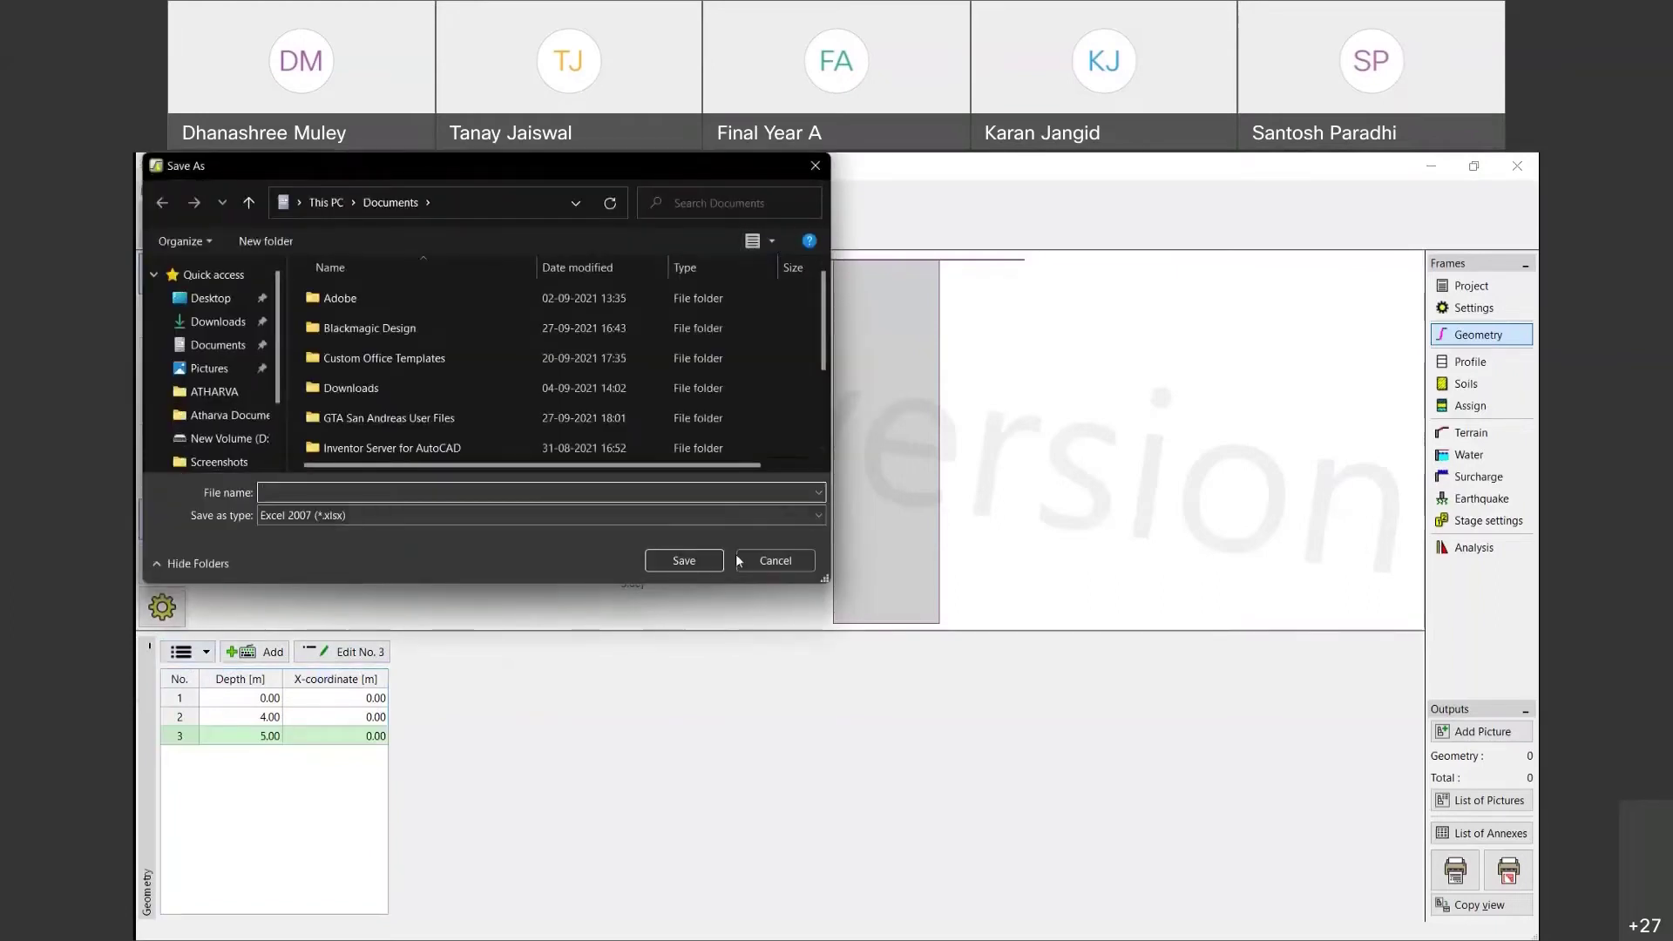
- Cancel the export and try moving the 5.00 m point to depth 0, which is rejected as a duplicate
left_click(774, 559)
left_click(305, 742)
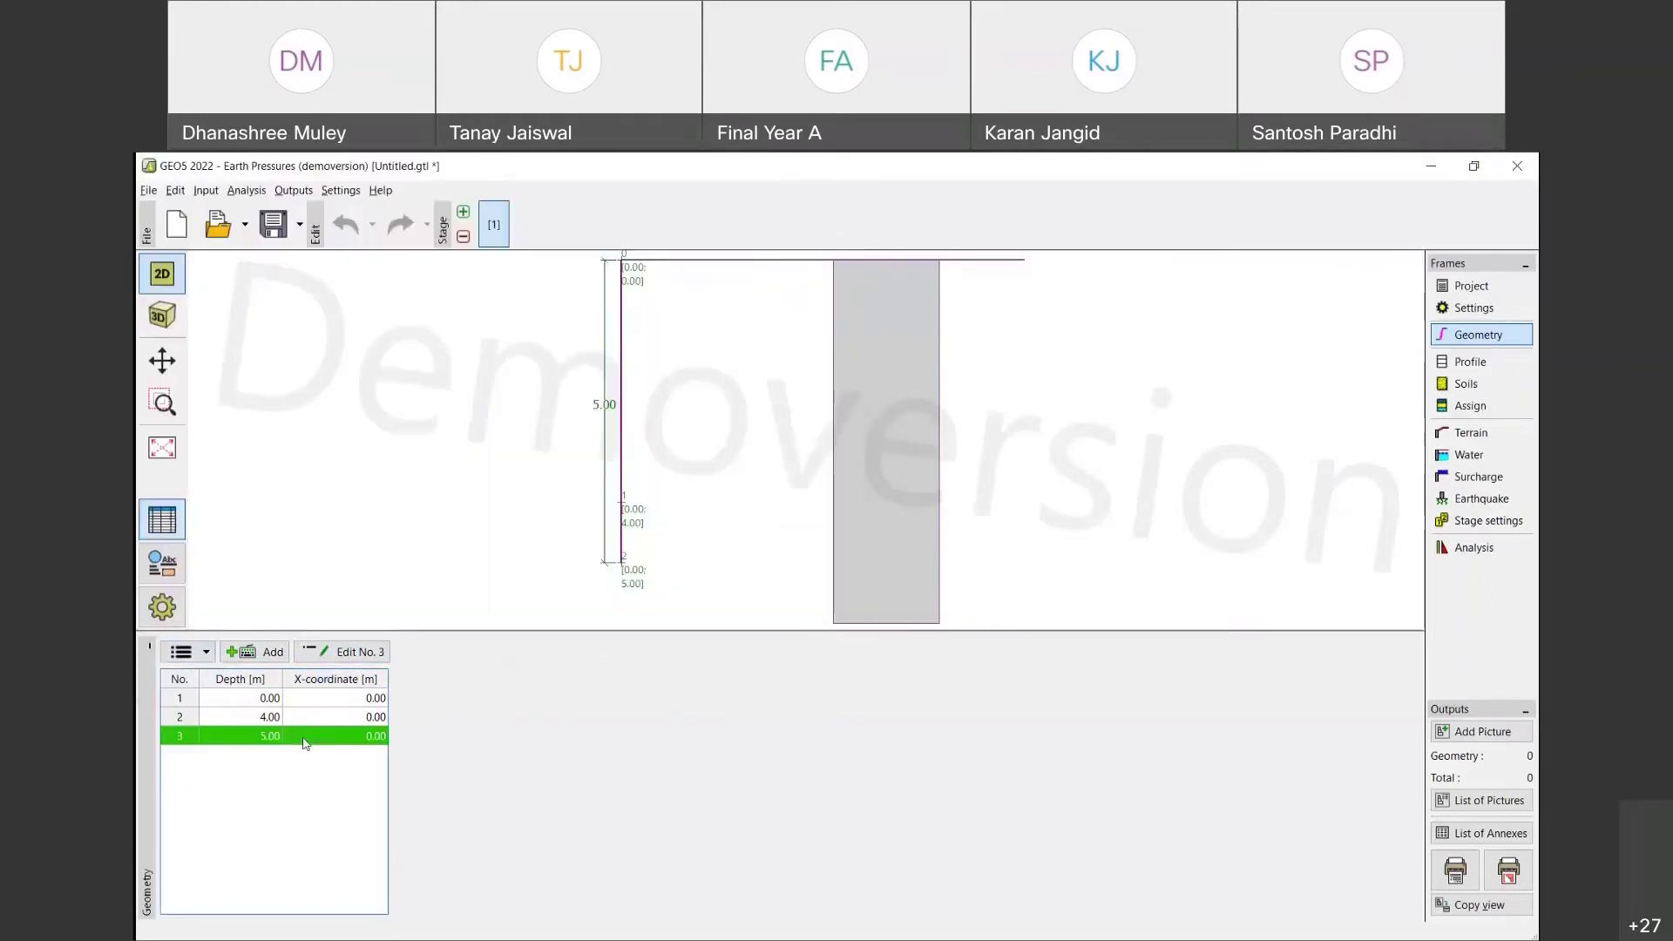
double_click(305, 742)
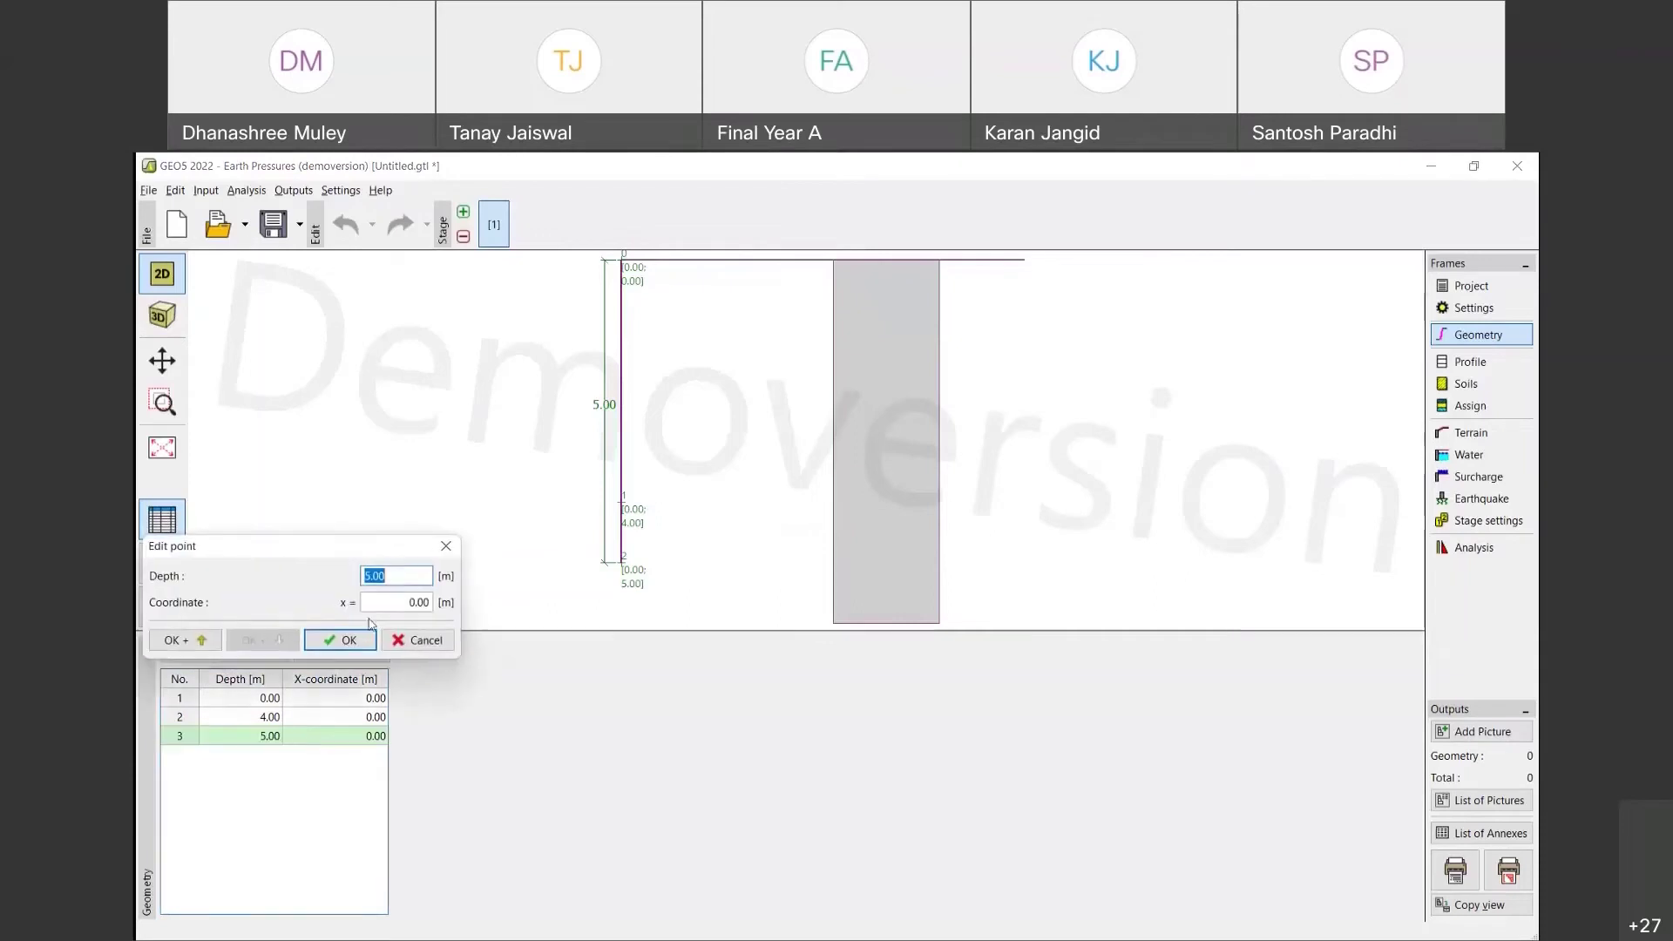
double_click(395, 575)
type("0")
left_click(353, 641)
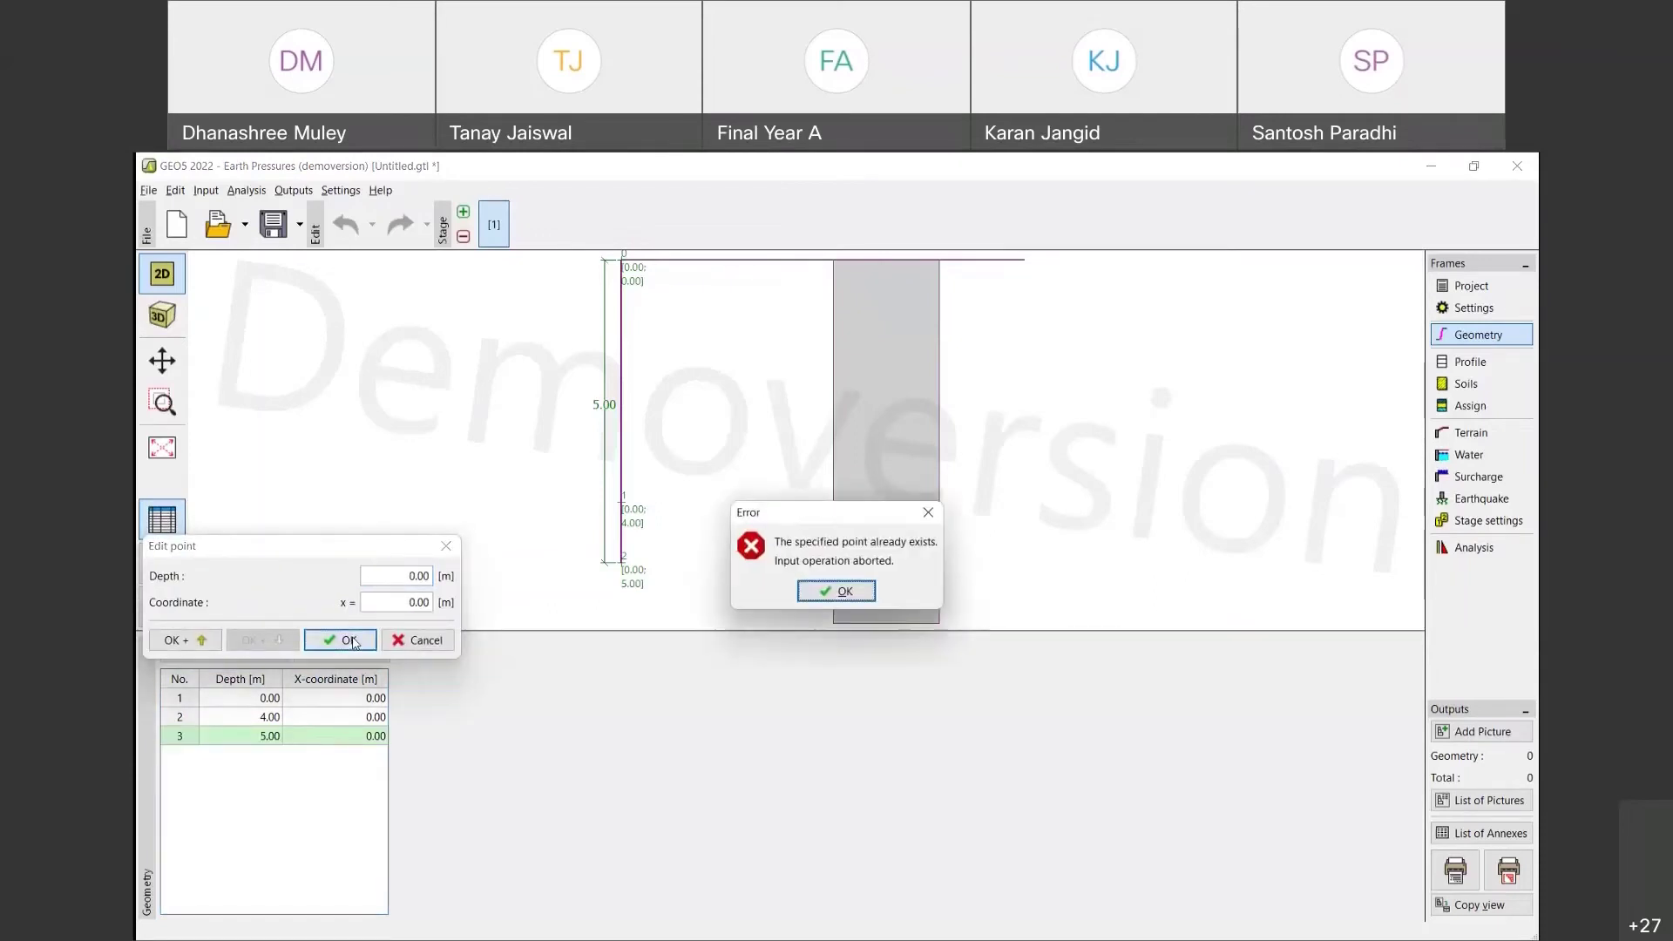
left_click(842, 594)
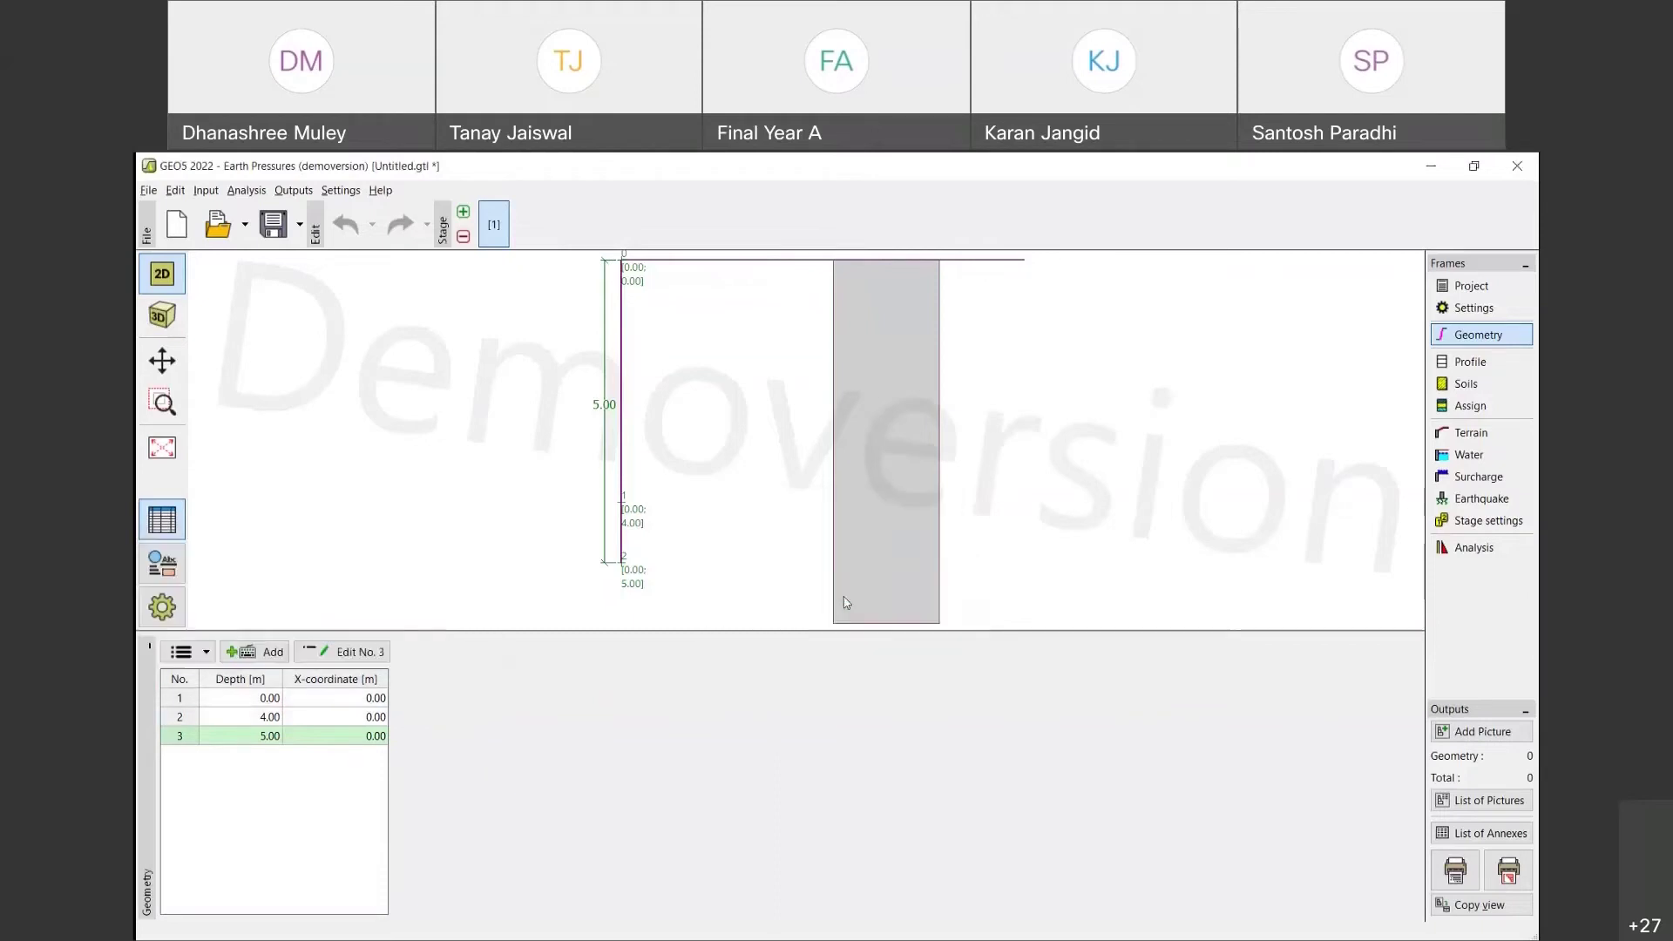
- Review points 3 (5.00 m) and 2 (4.00 m) without changing them
left_click(347, 652)
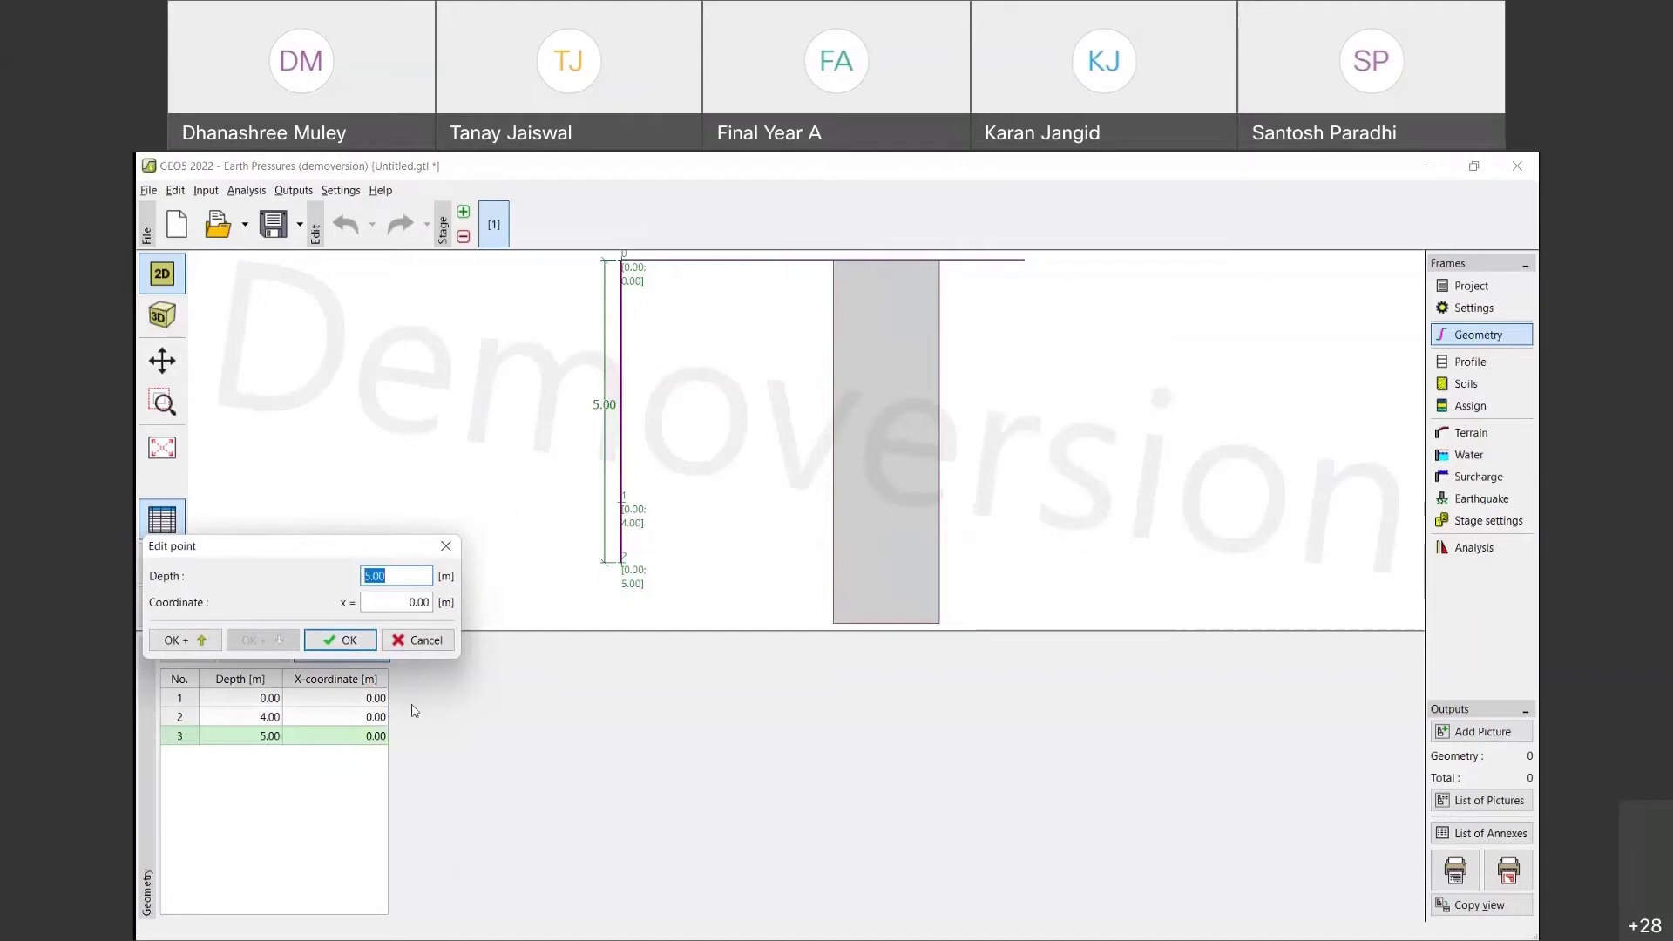
left_click(446, 547)
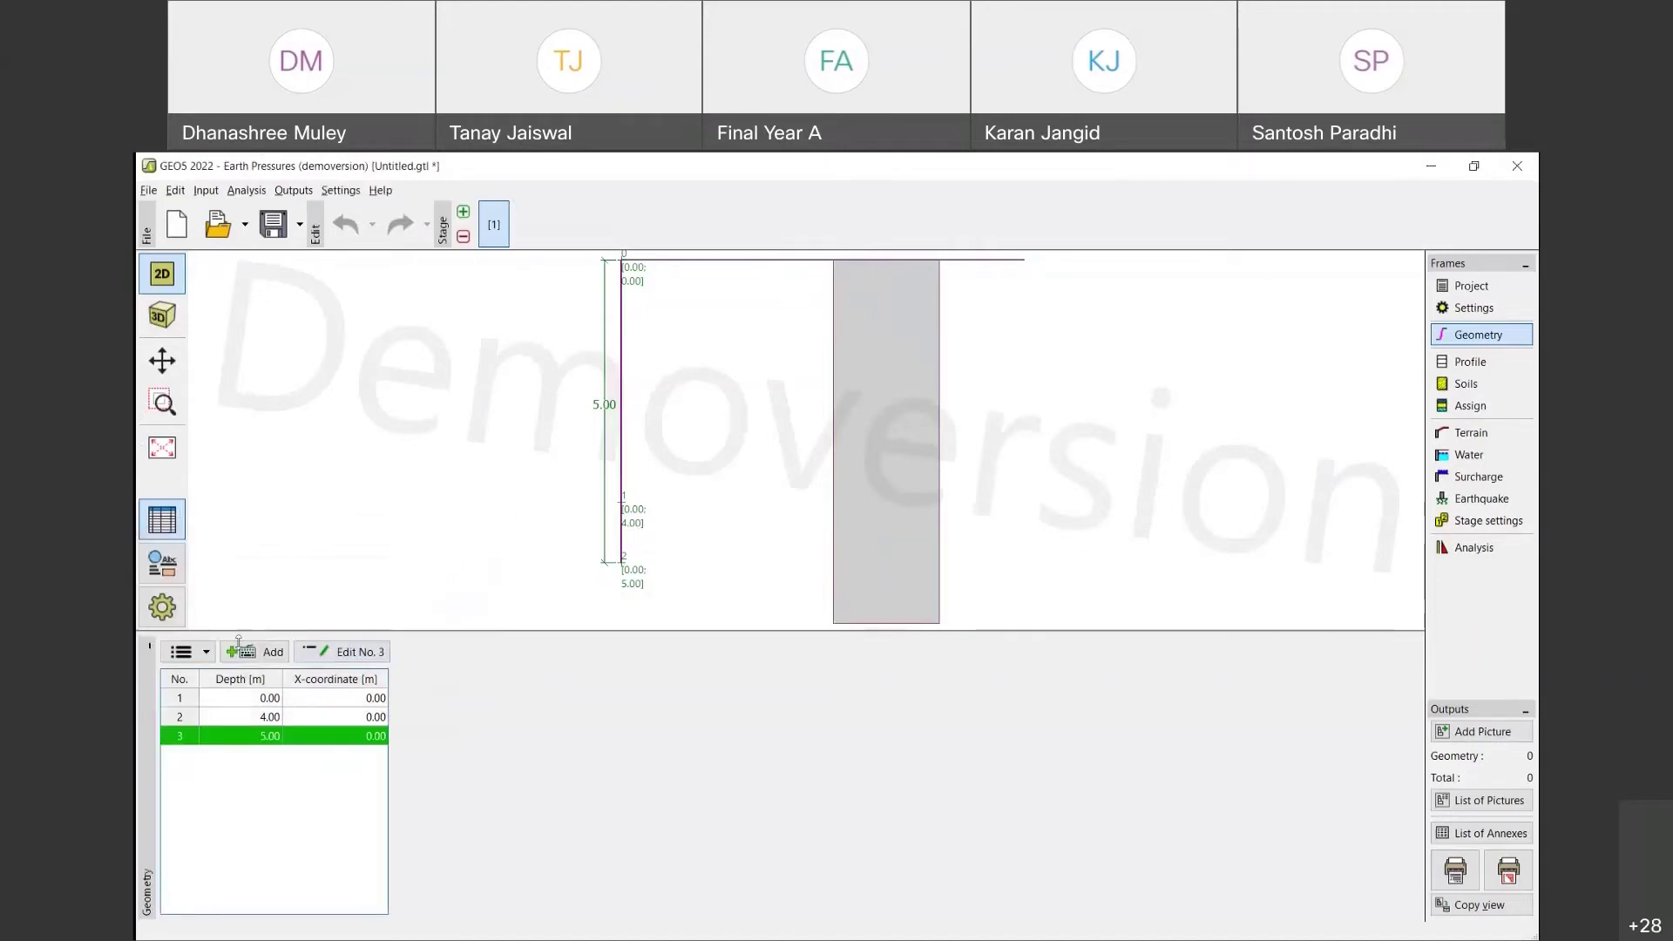
left_click(205, 649)
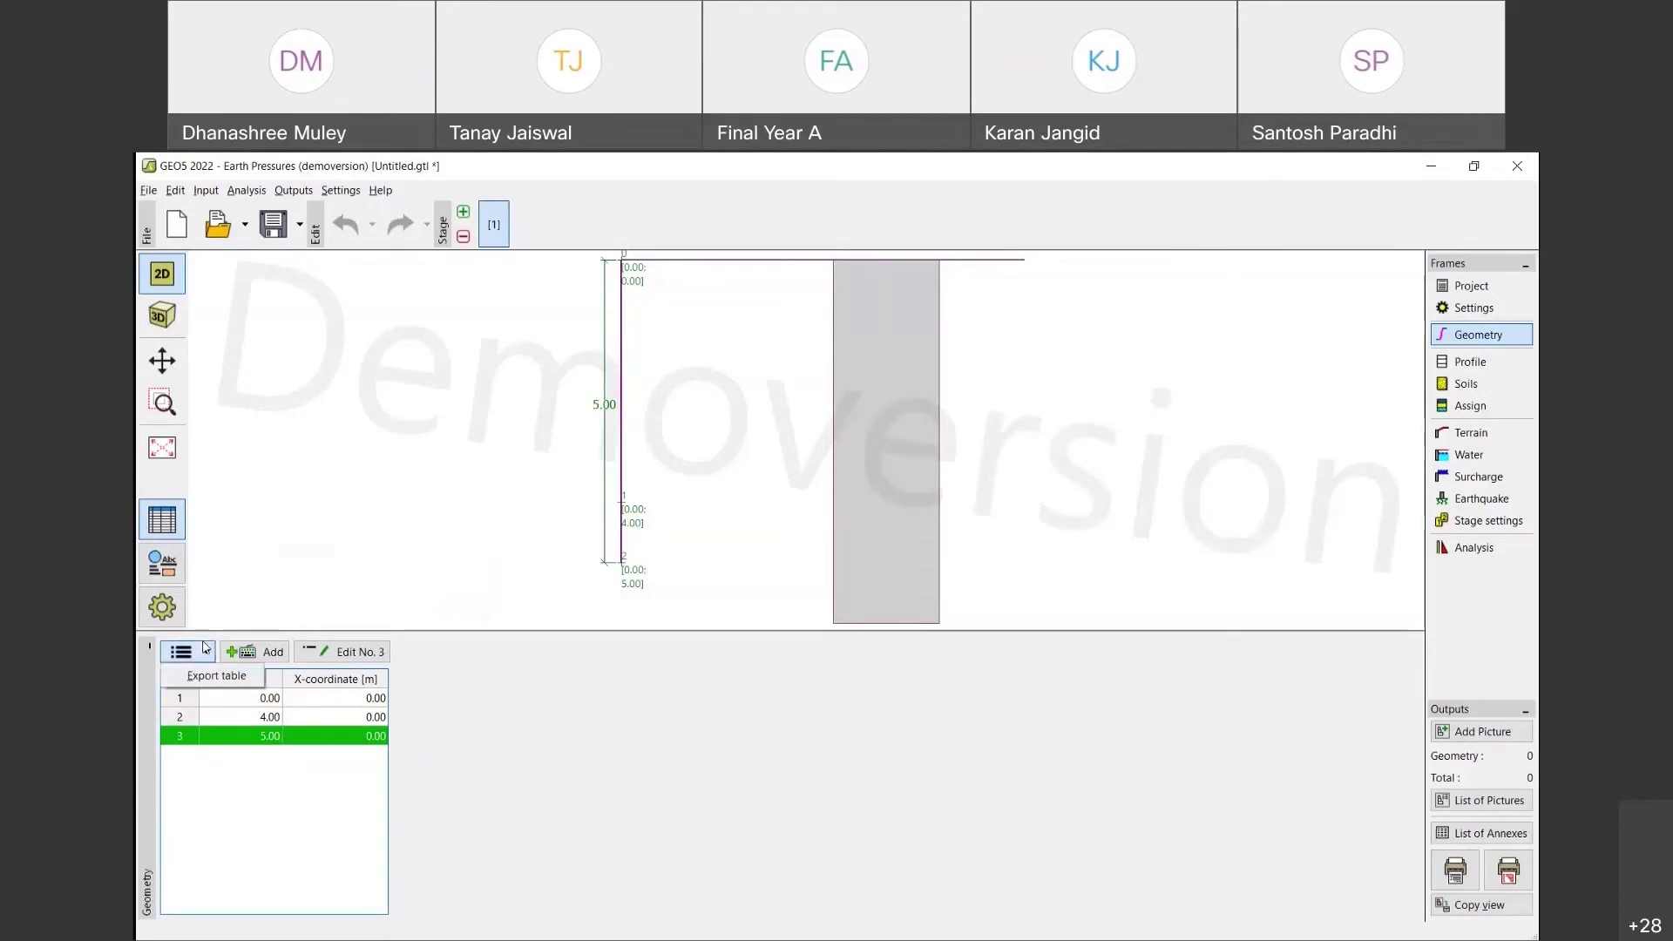
left_click(354, 819)
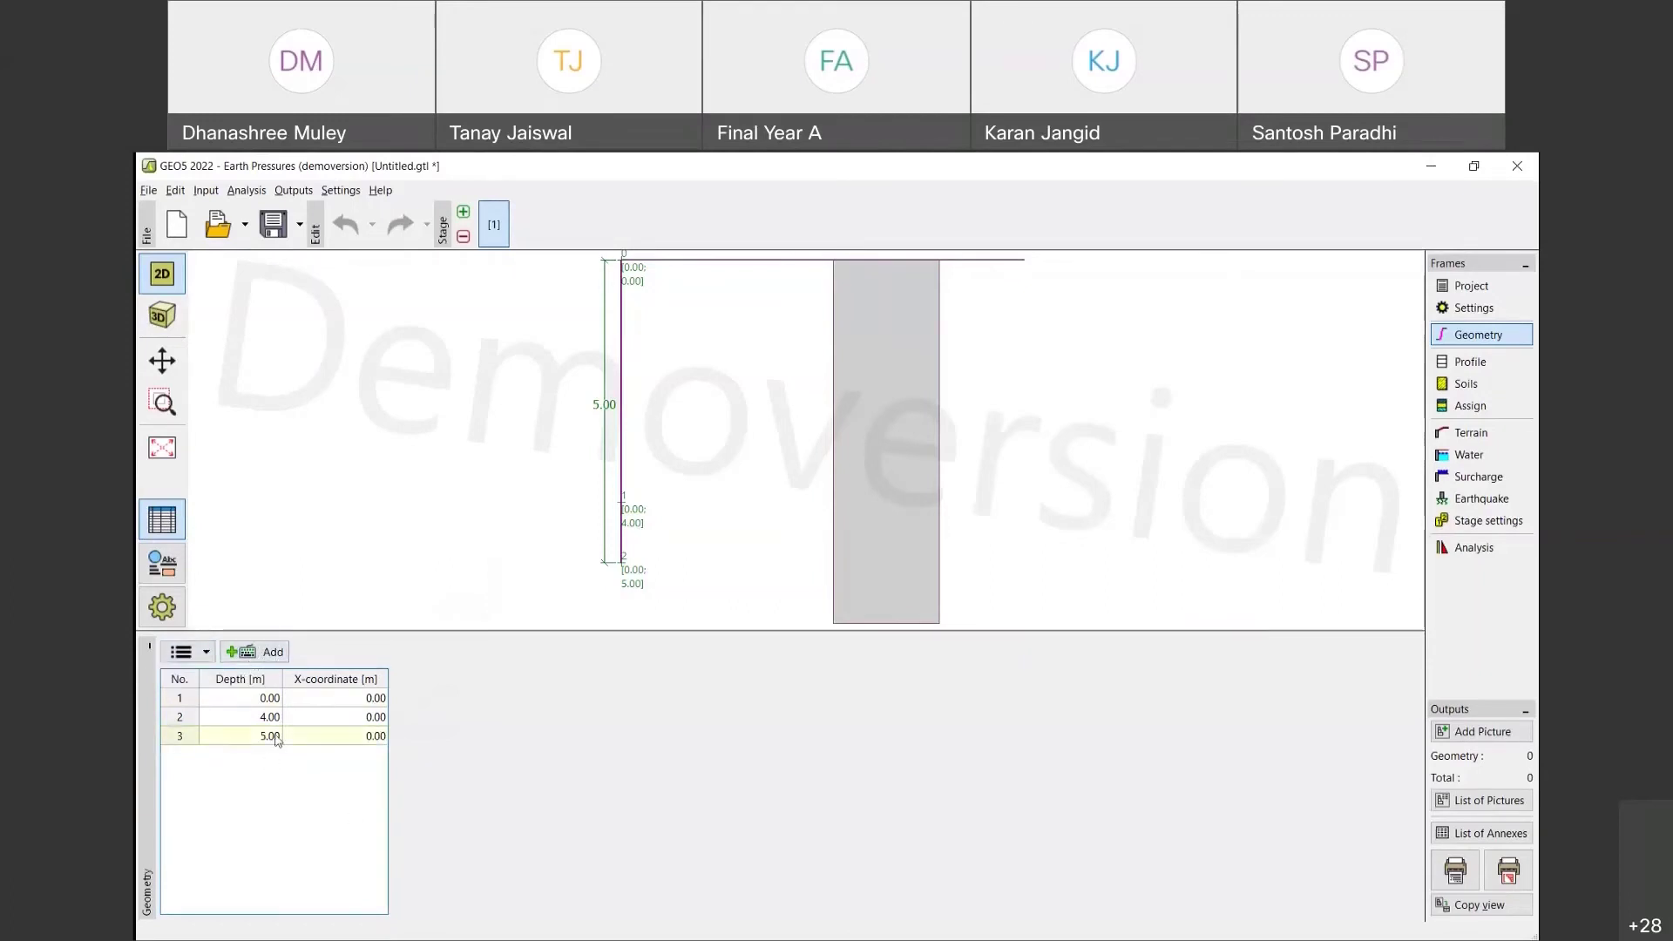
left_click(276, 737)
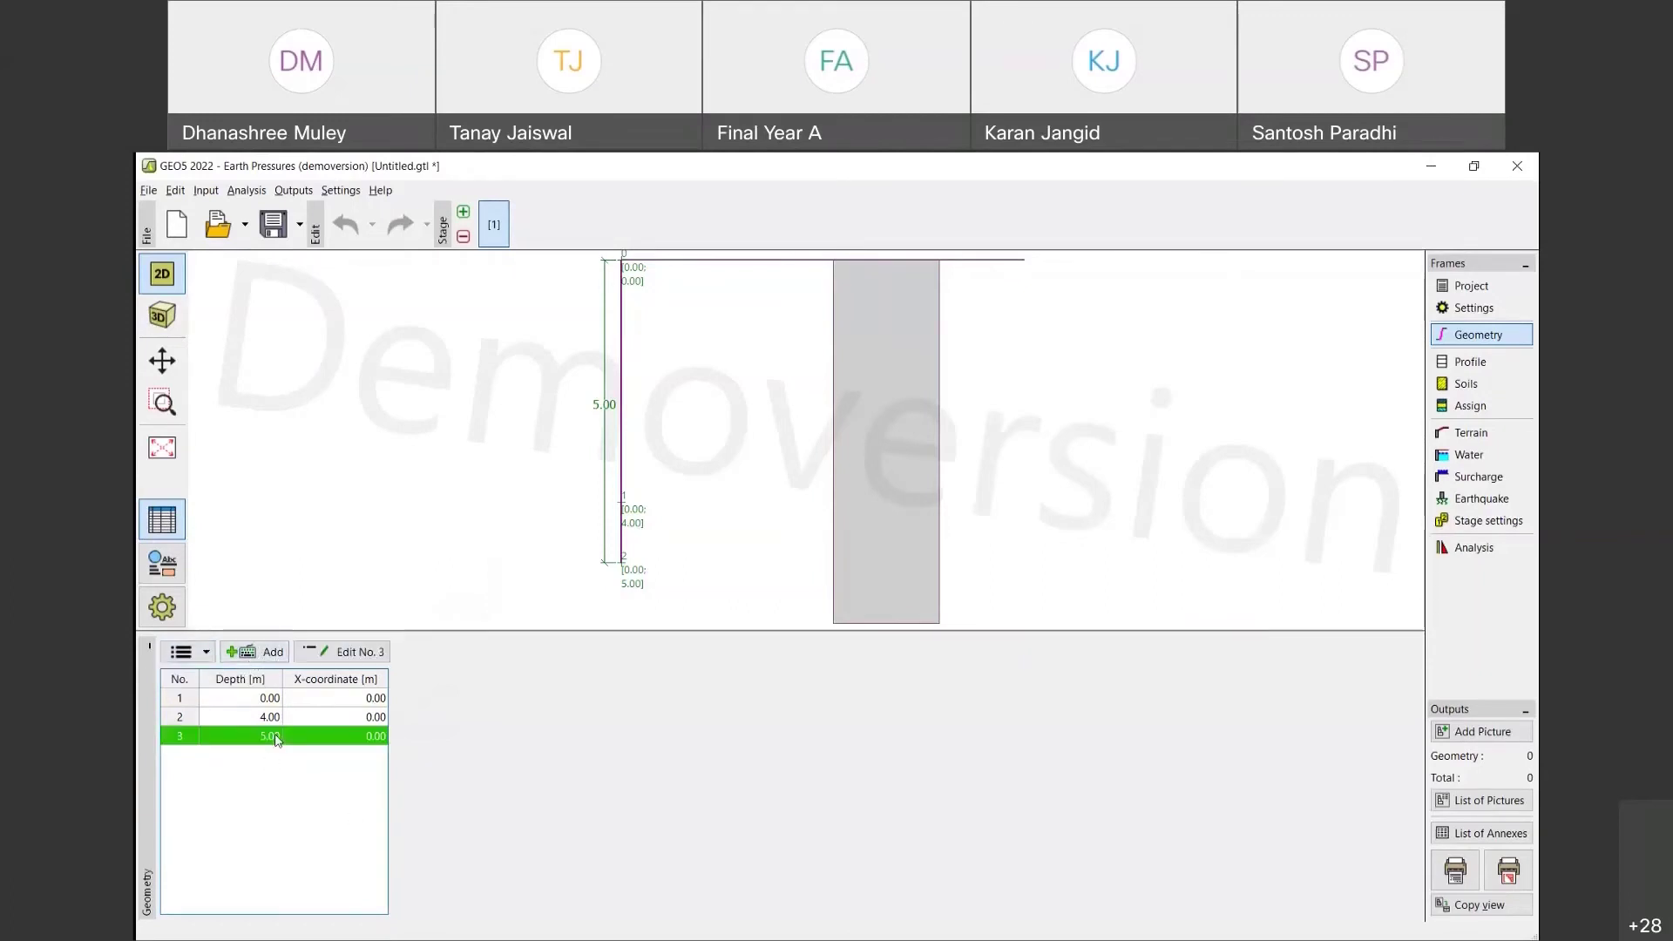
left_click(318, 654)
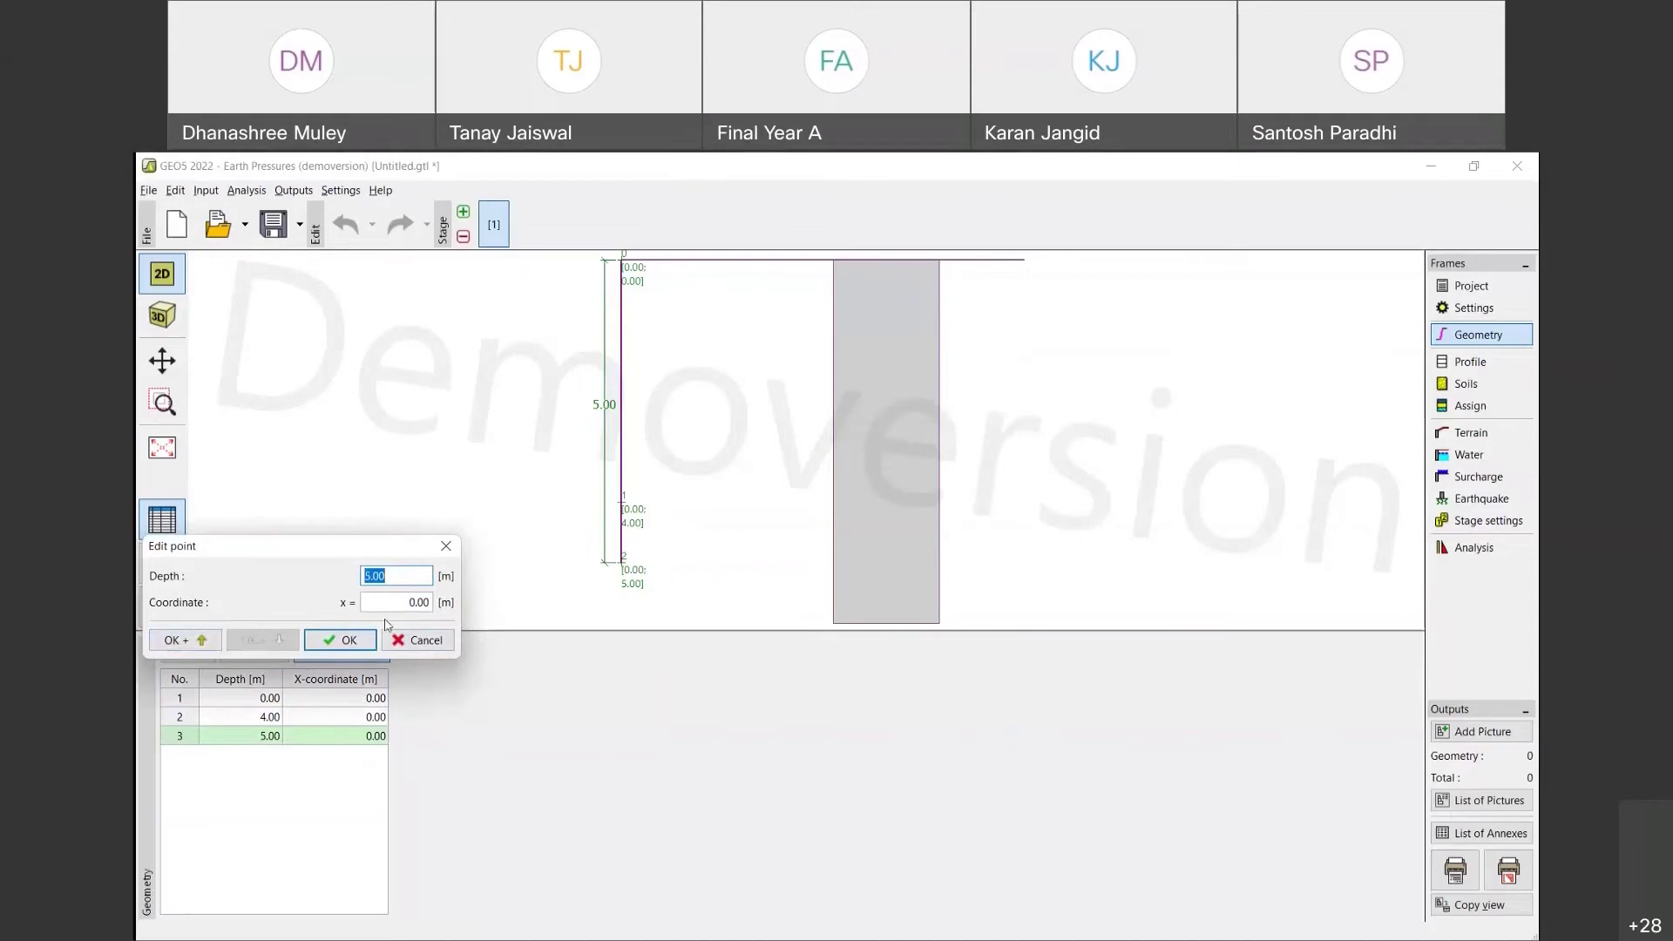
left_click(445, 547)
left_click(341, 710)
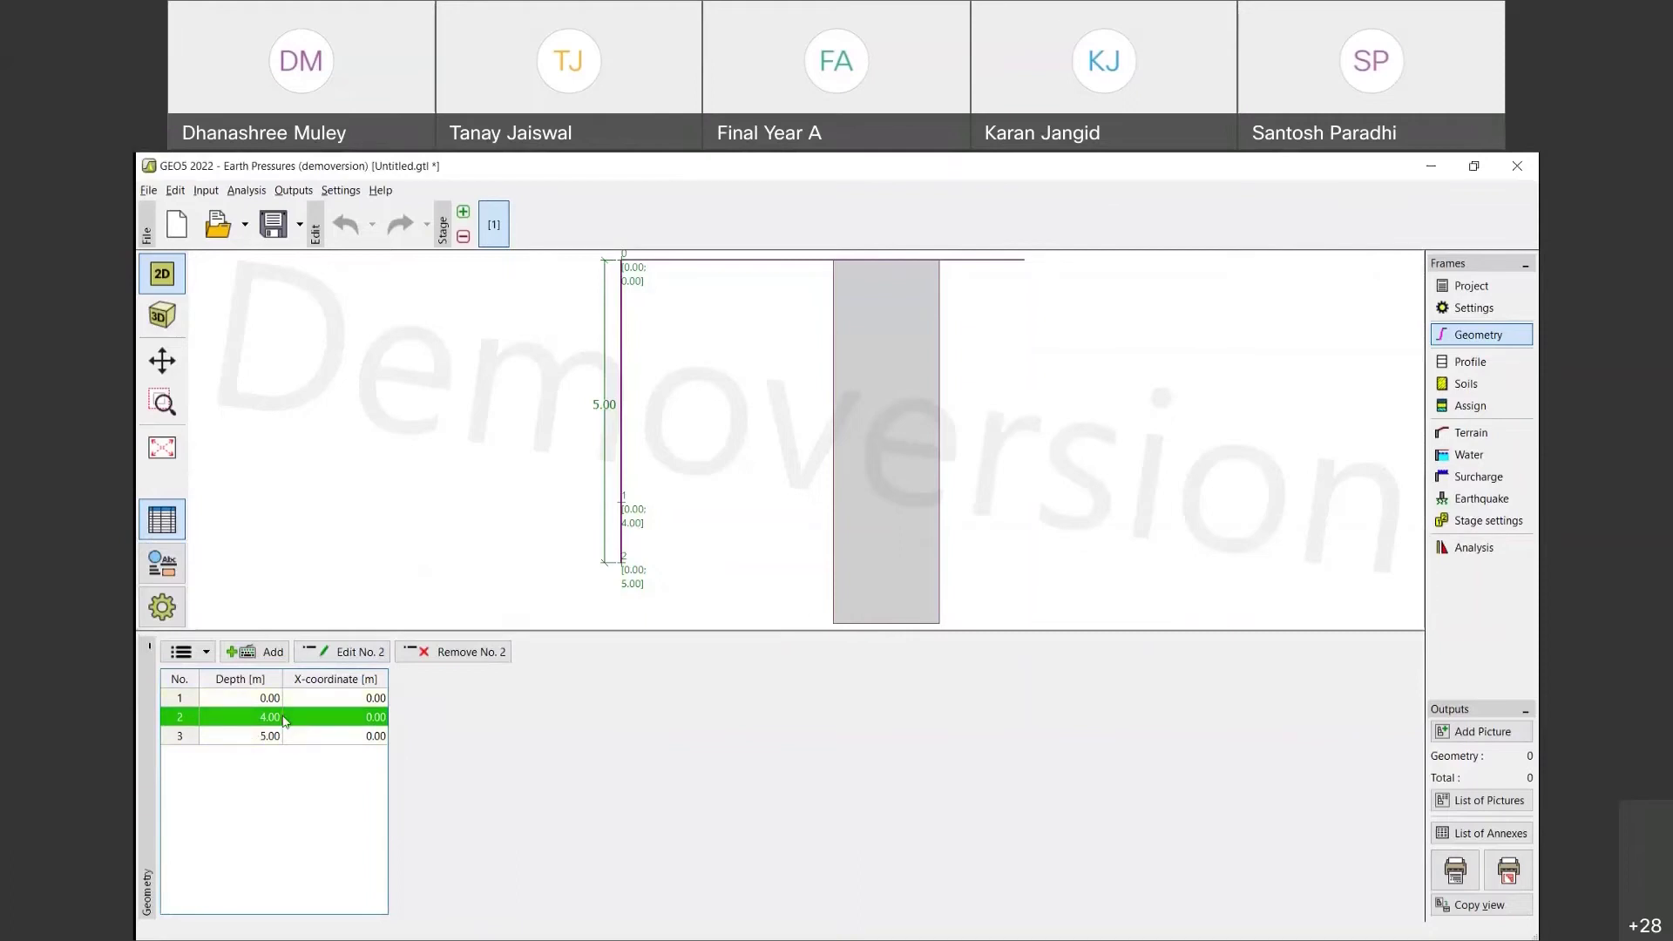
- Remove point 2 at 4.00 m depth from the wall geometry
left_click(453, 652)
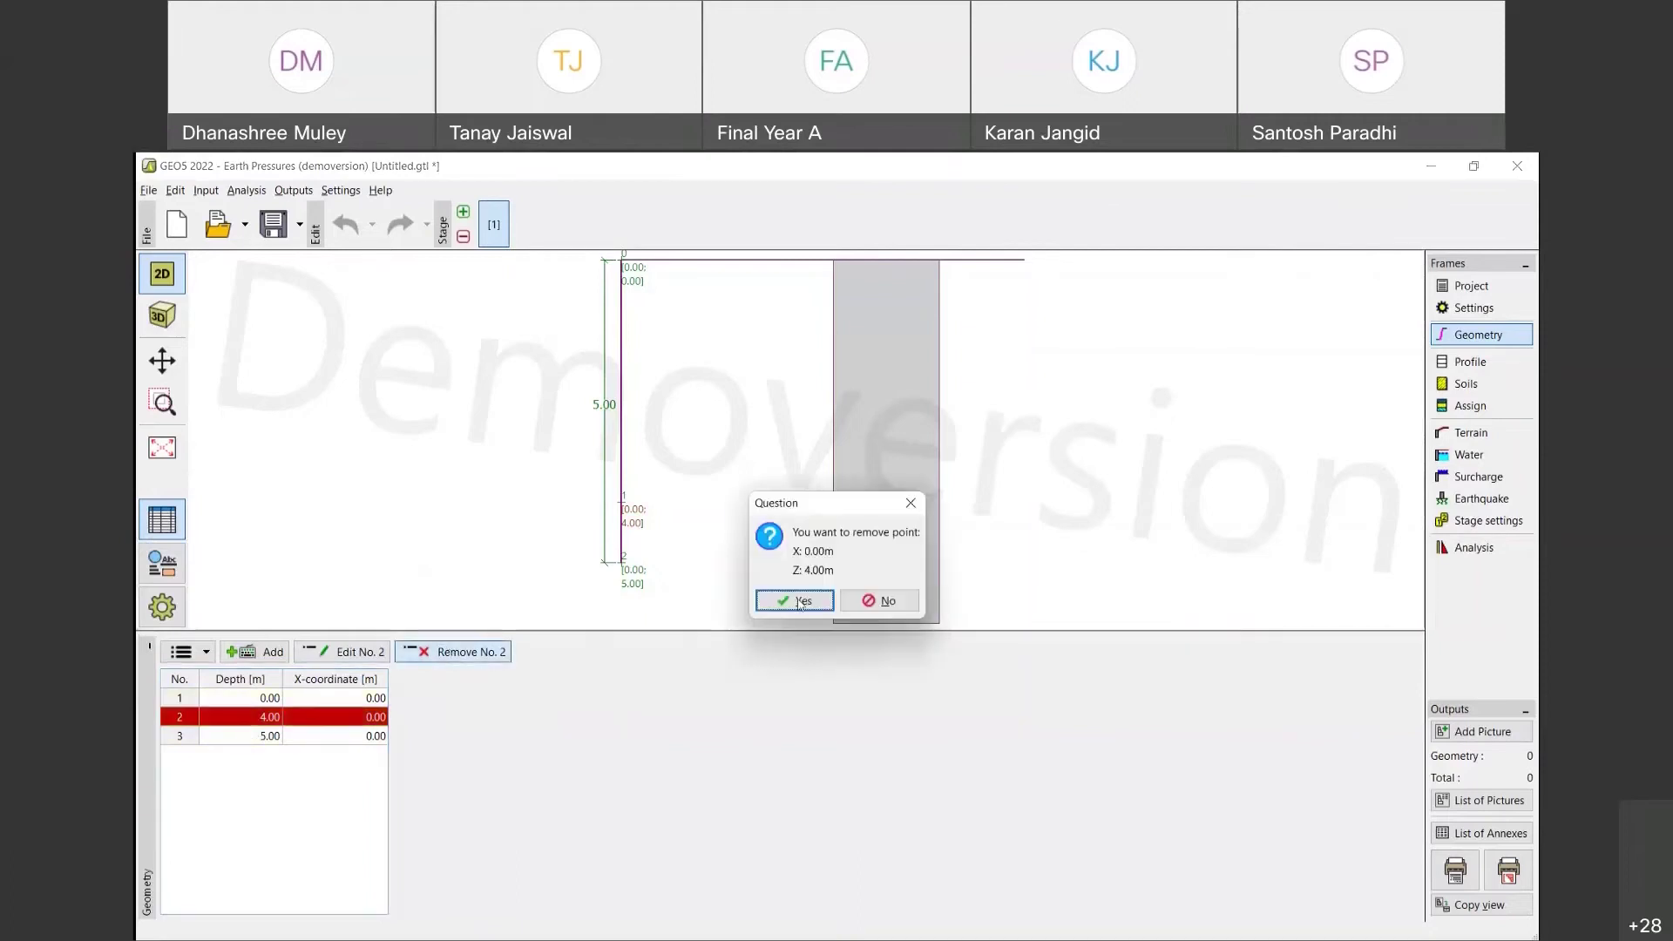
left_click(806, 602)
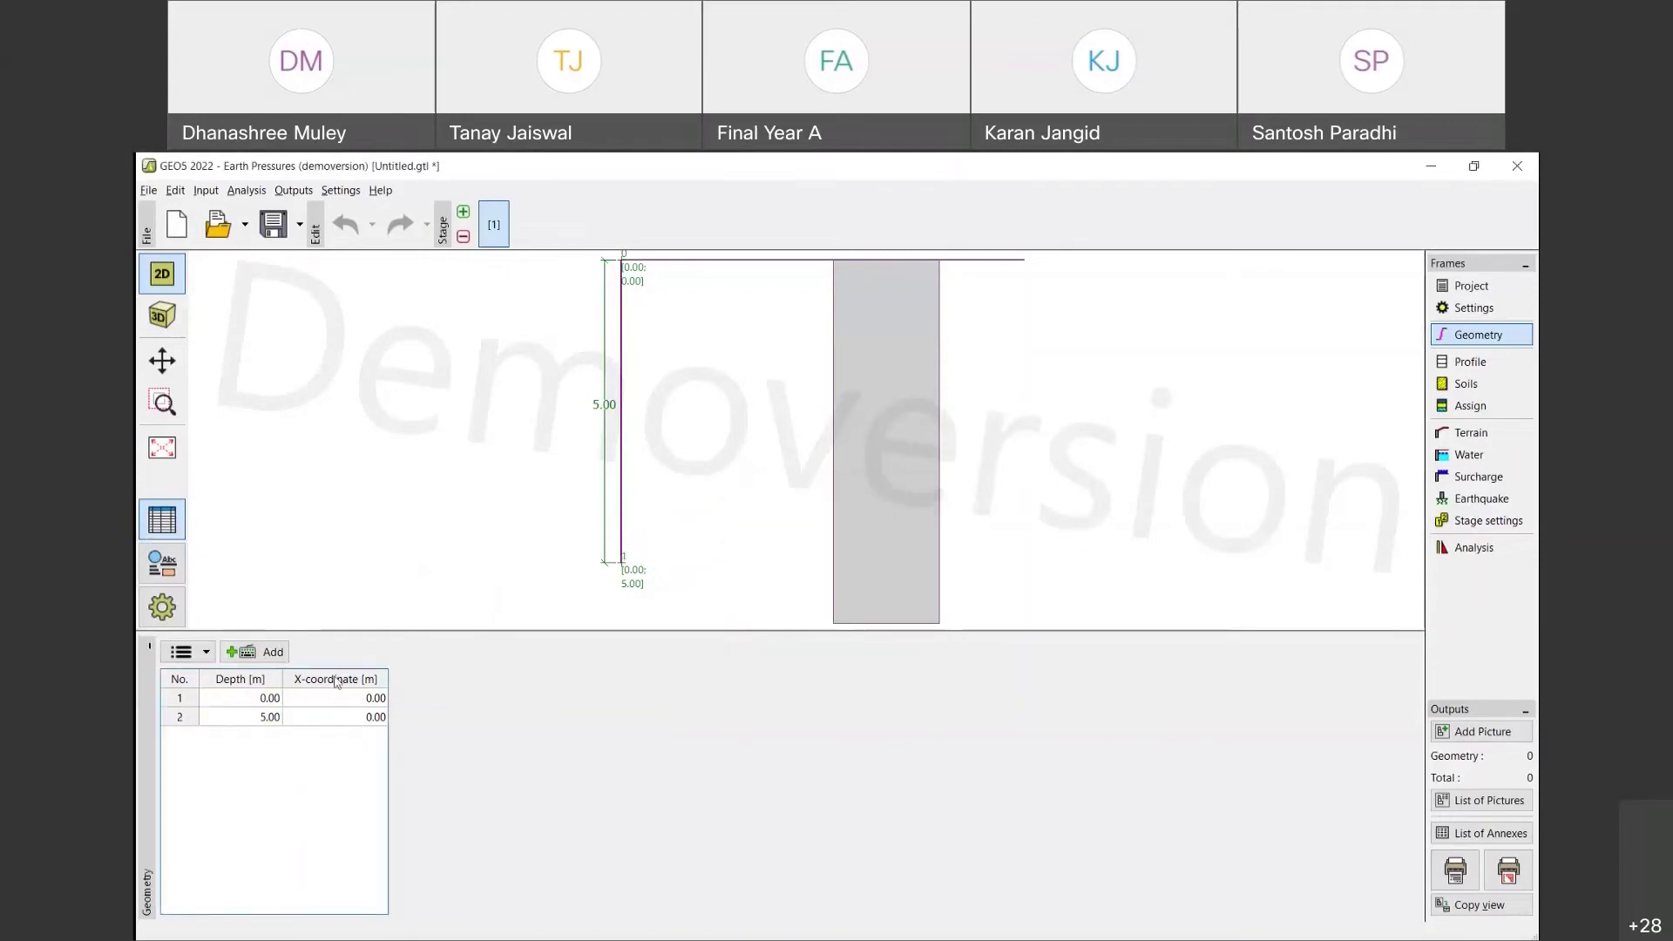
left_click(270, 718)
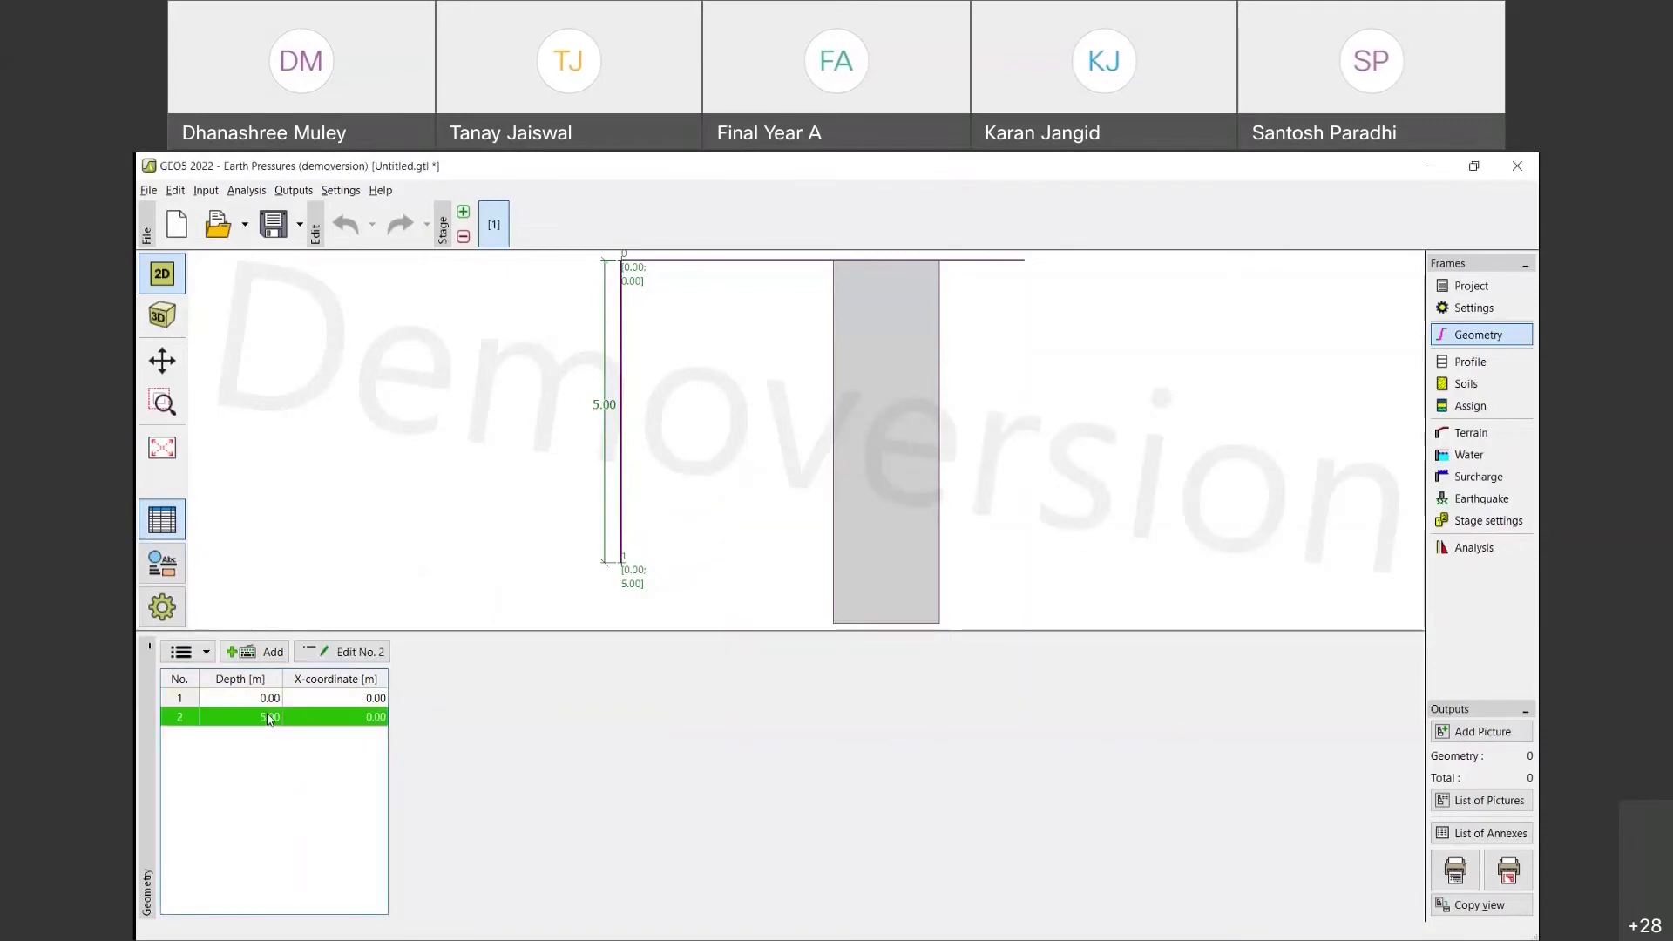
left_click(256, 657)
left_click(355, 547)
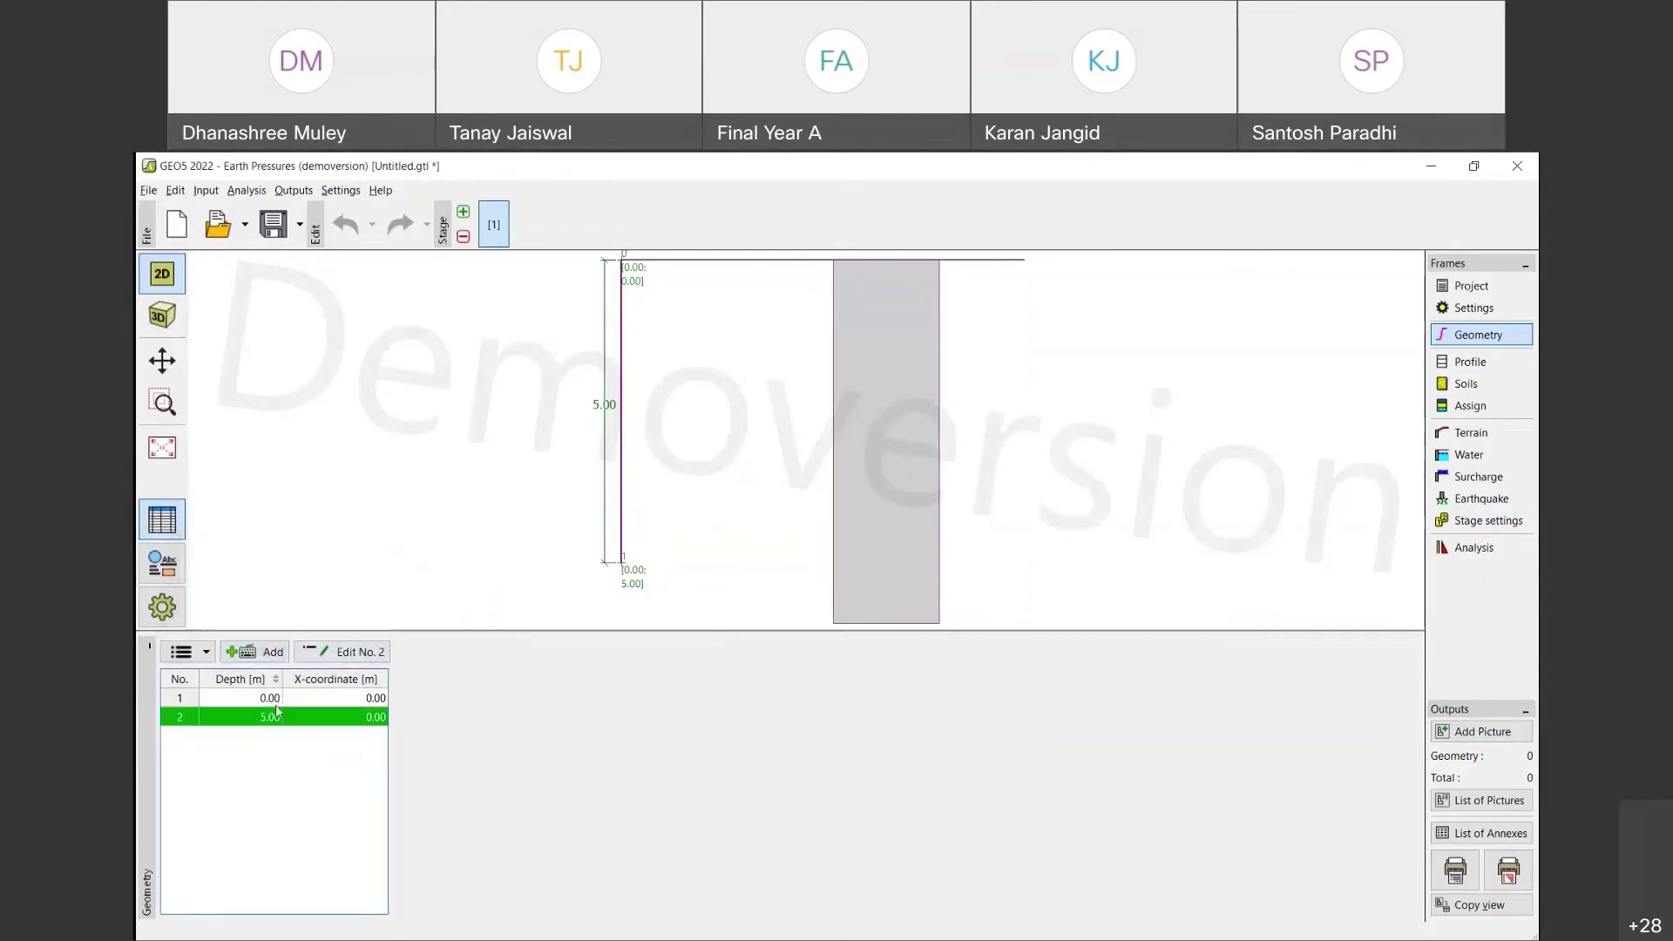
- Change the remaining bottom point's depth from 5.00 m to 4.00 m
left_click(342, 652)
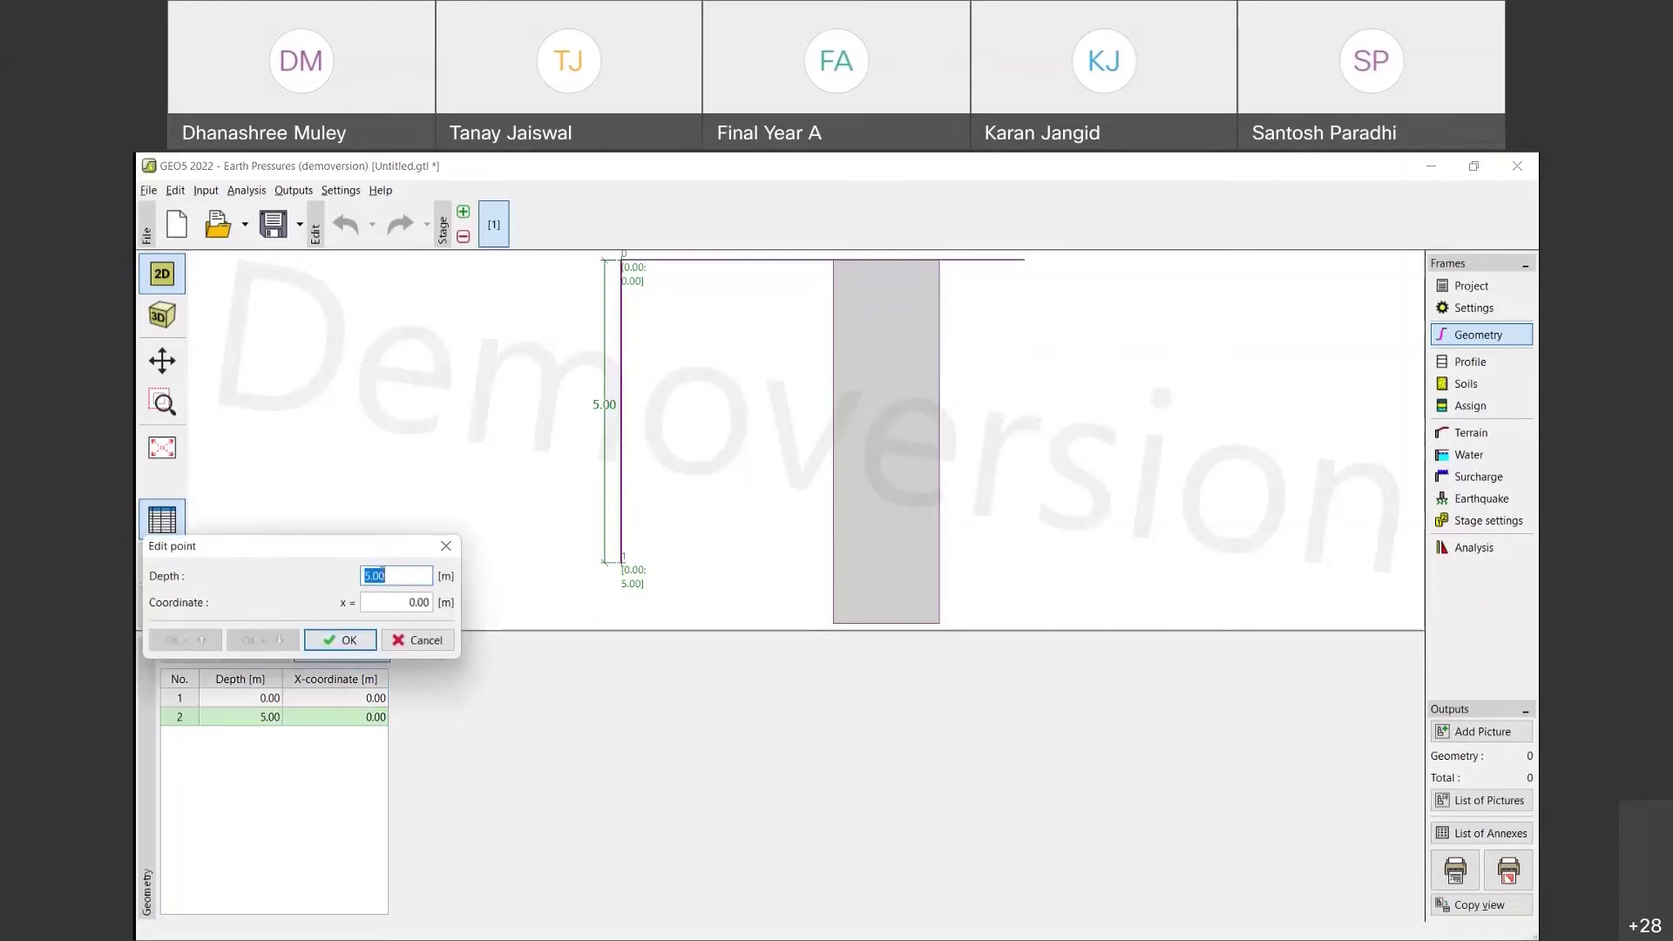
type("4")
left_click(338, 638)
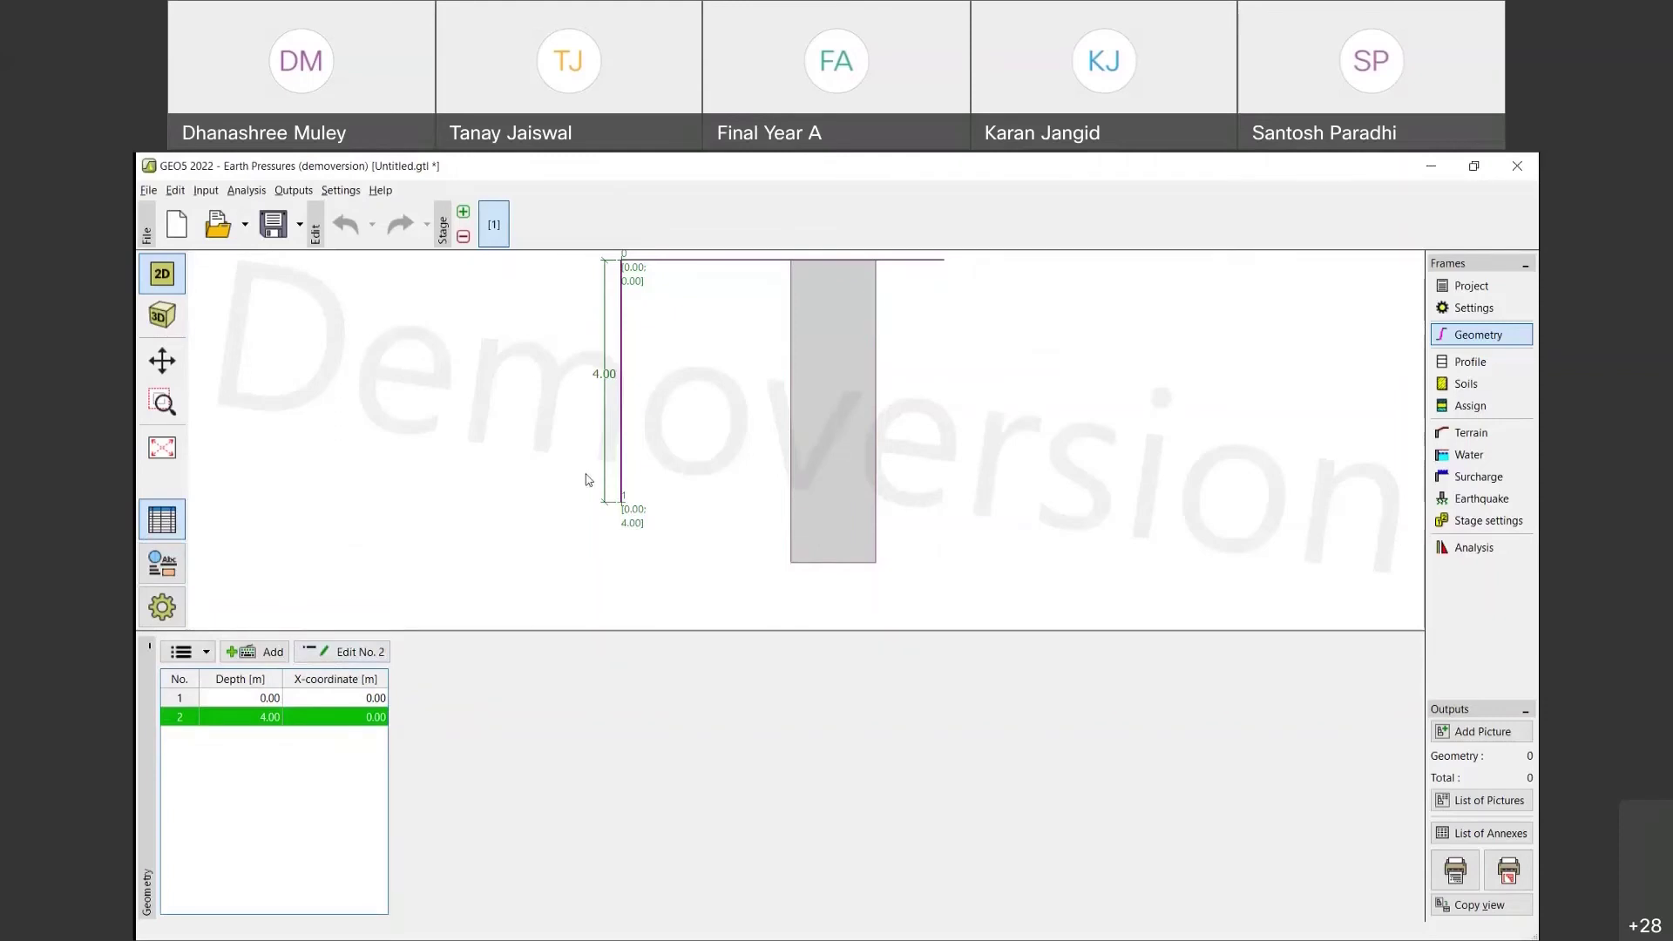
- Go to Profile, then Soils, and open the Add new soils form
left_click(1464, 367)
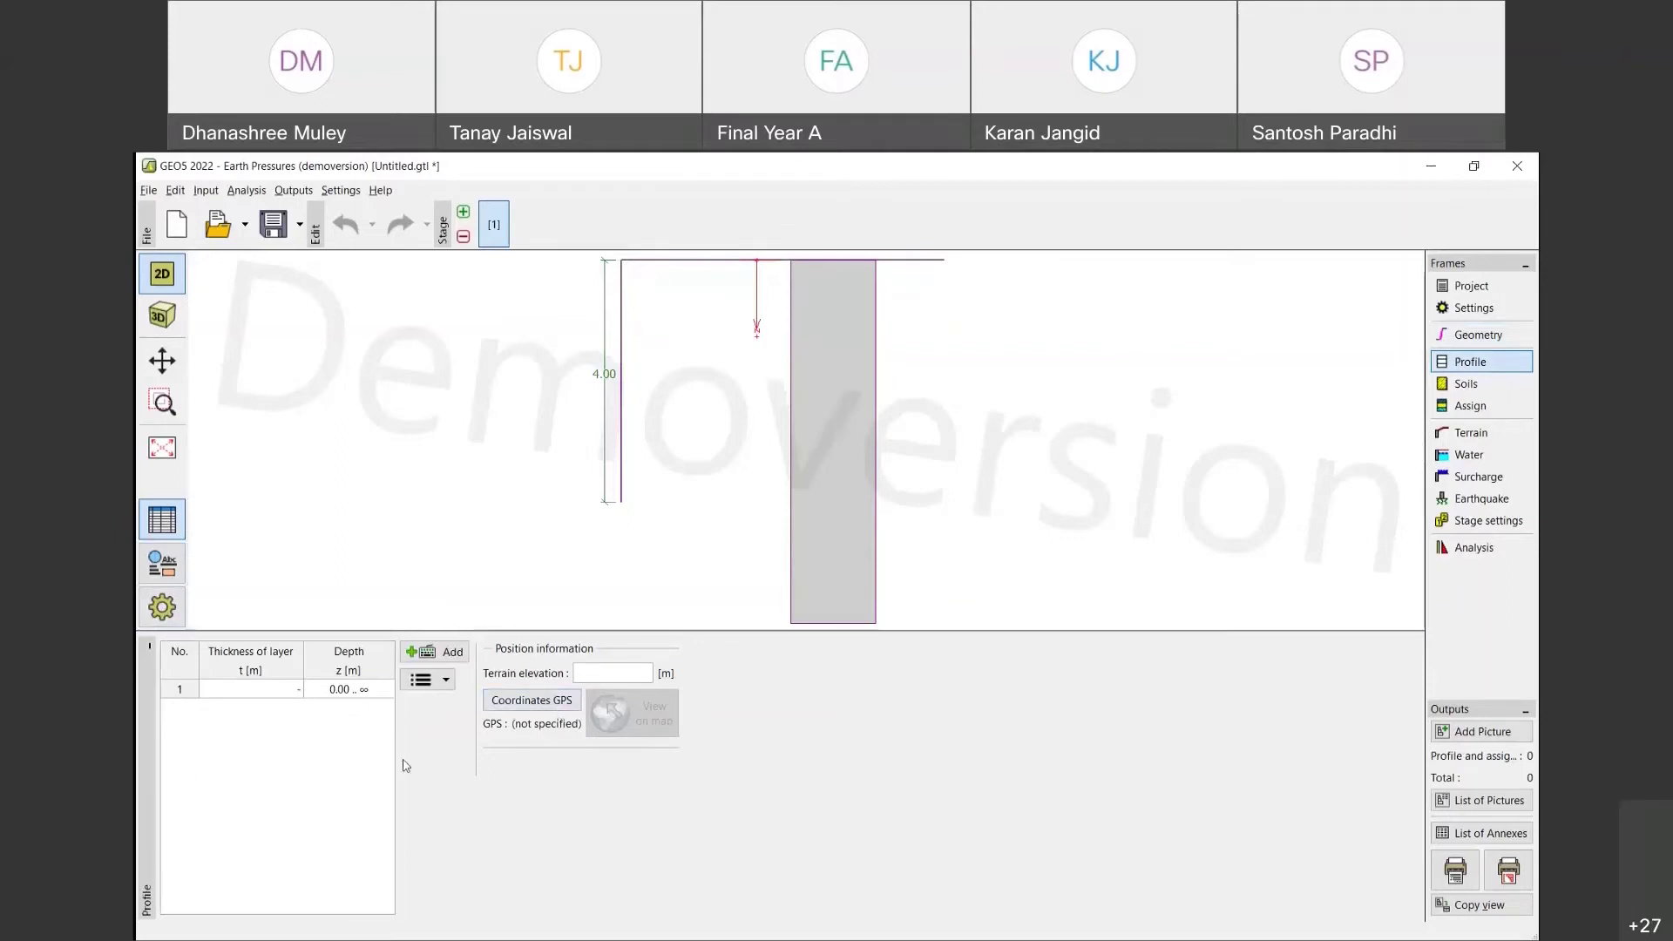
left_click(1491, 384)
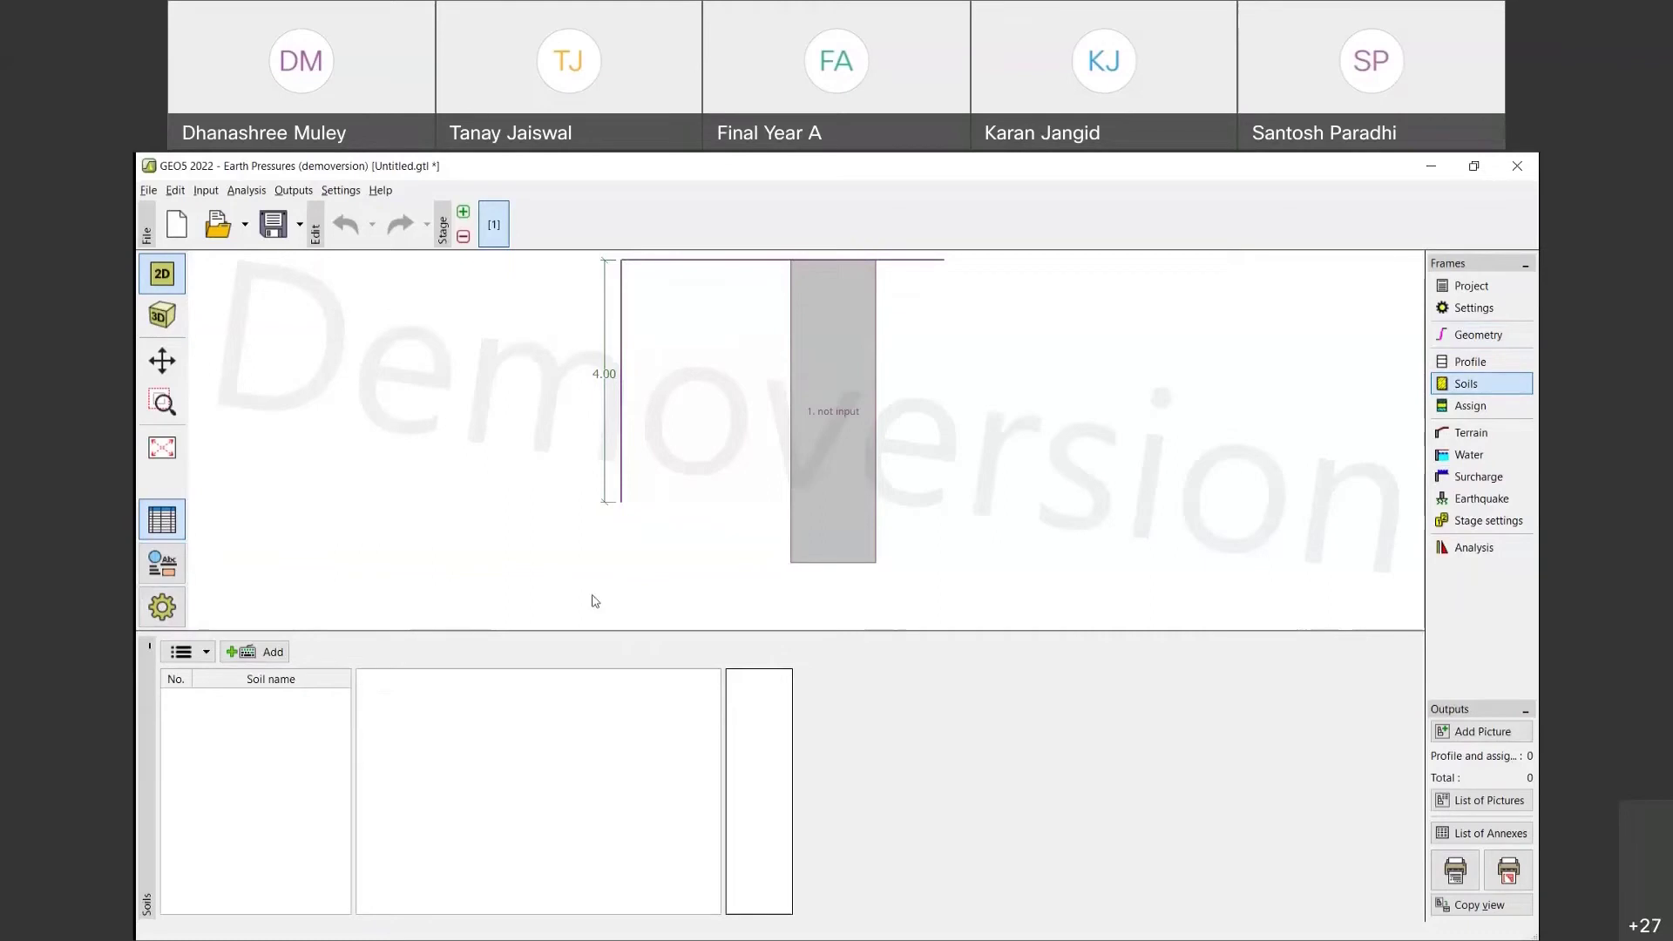
left_click(250, 654)
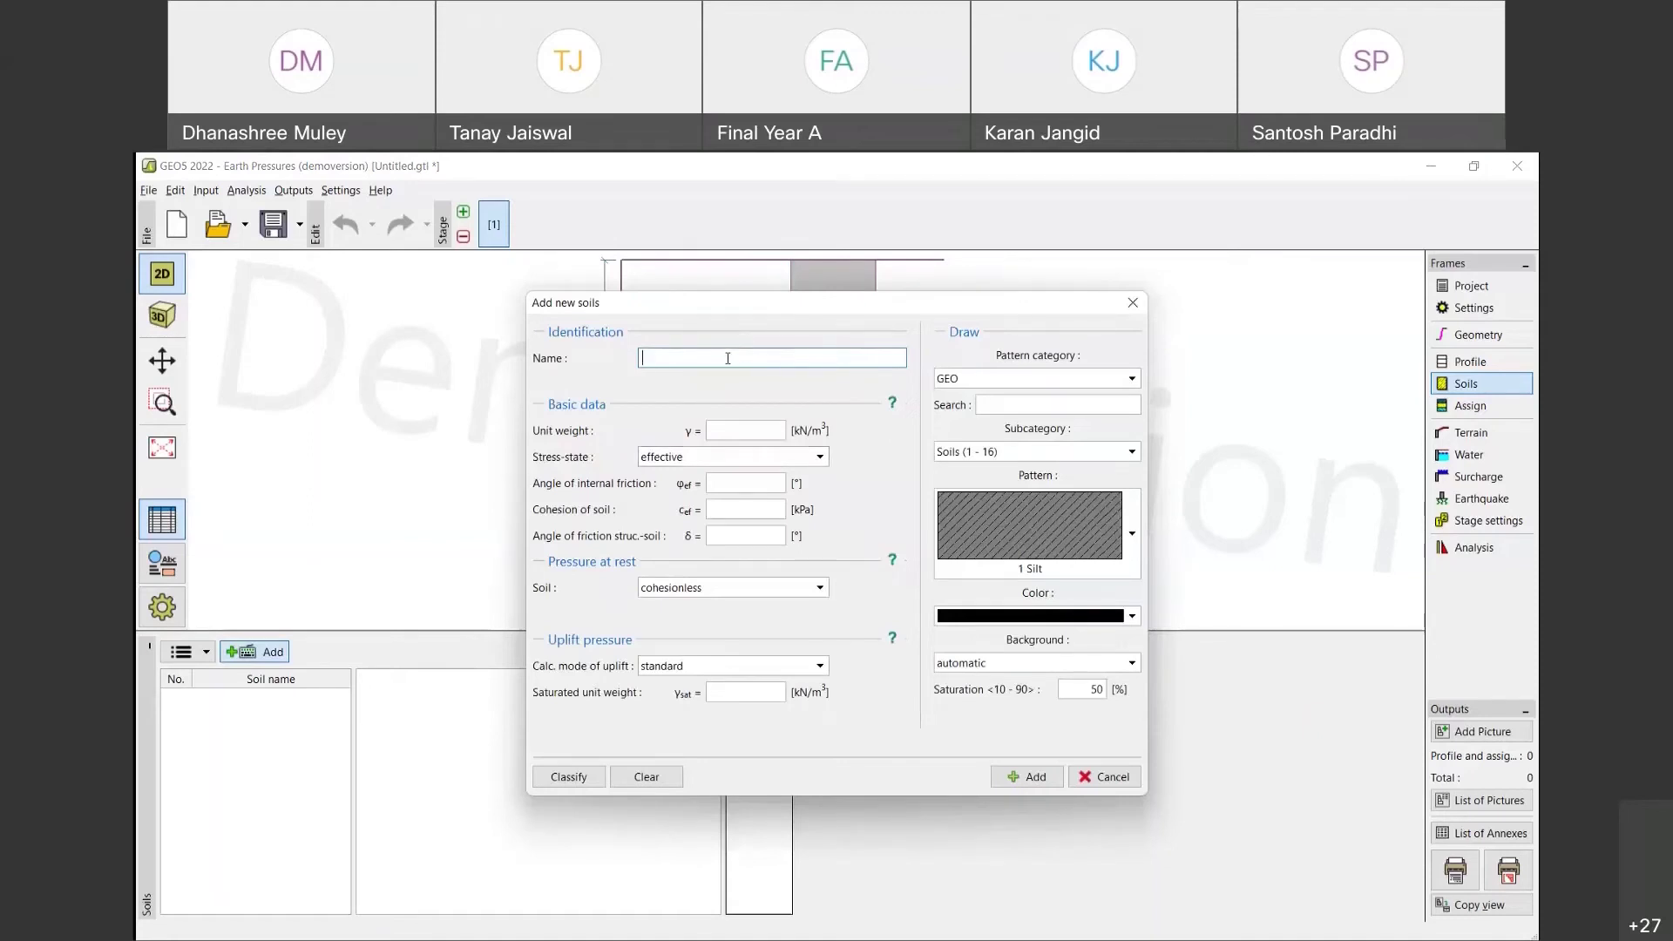
- Name the soil 'cohessionless soil' with unit weight 18, effective stress and friction angle 30°
type("cohessionless soil")
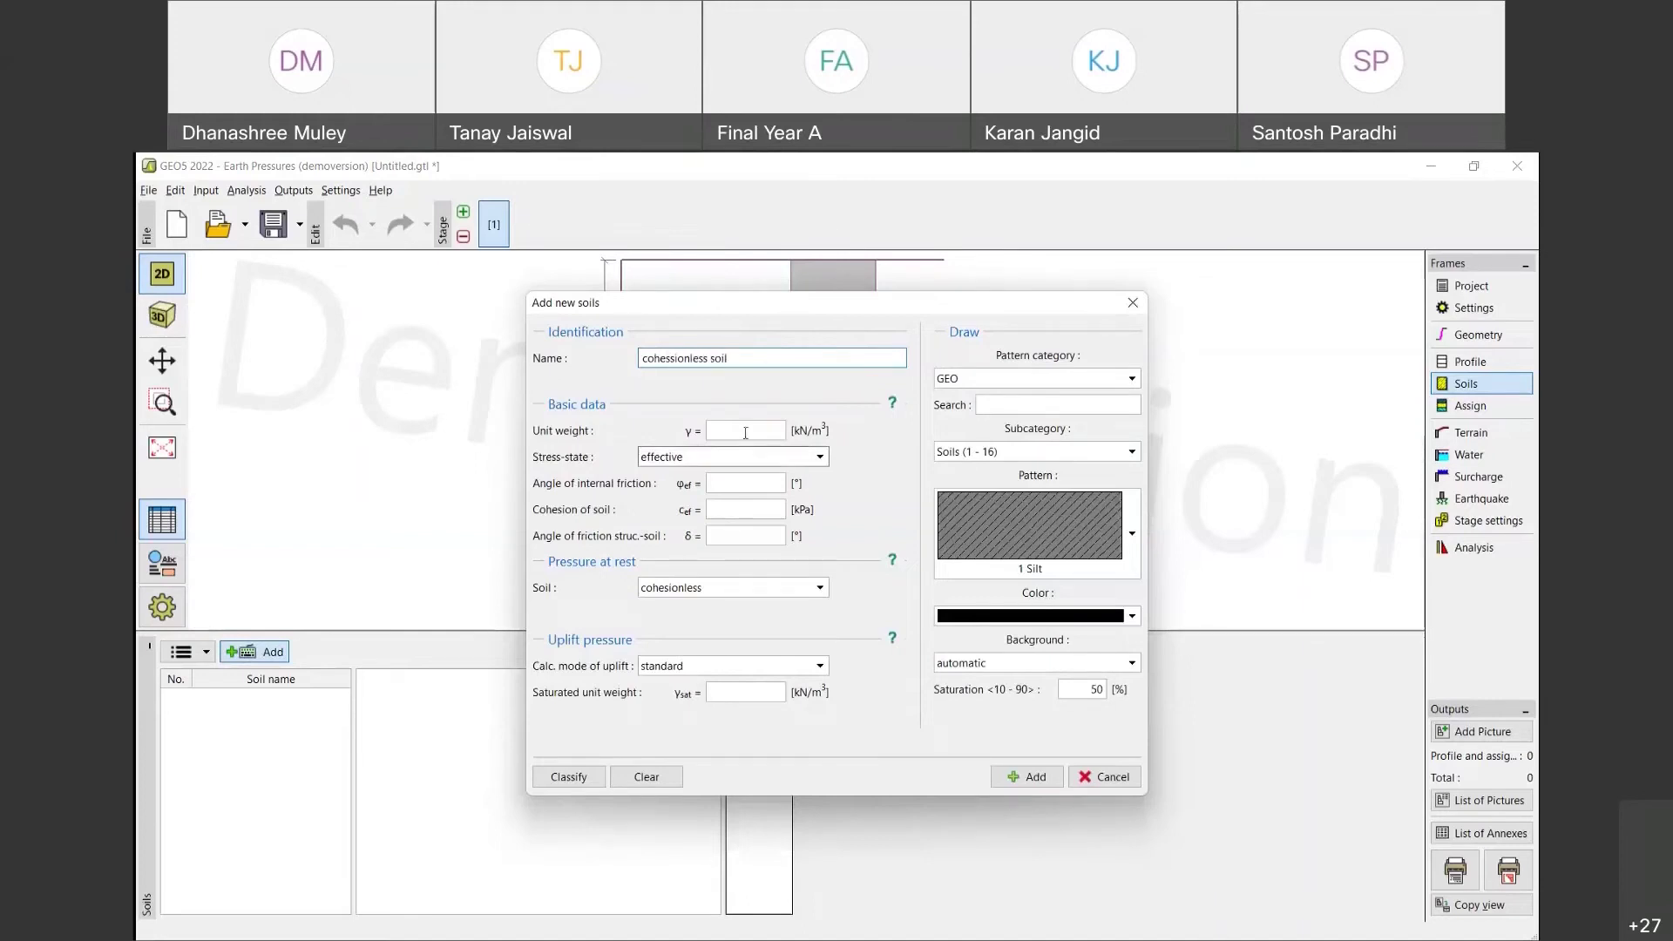
left_click(746, 430)
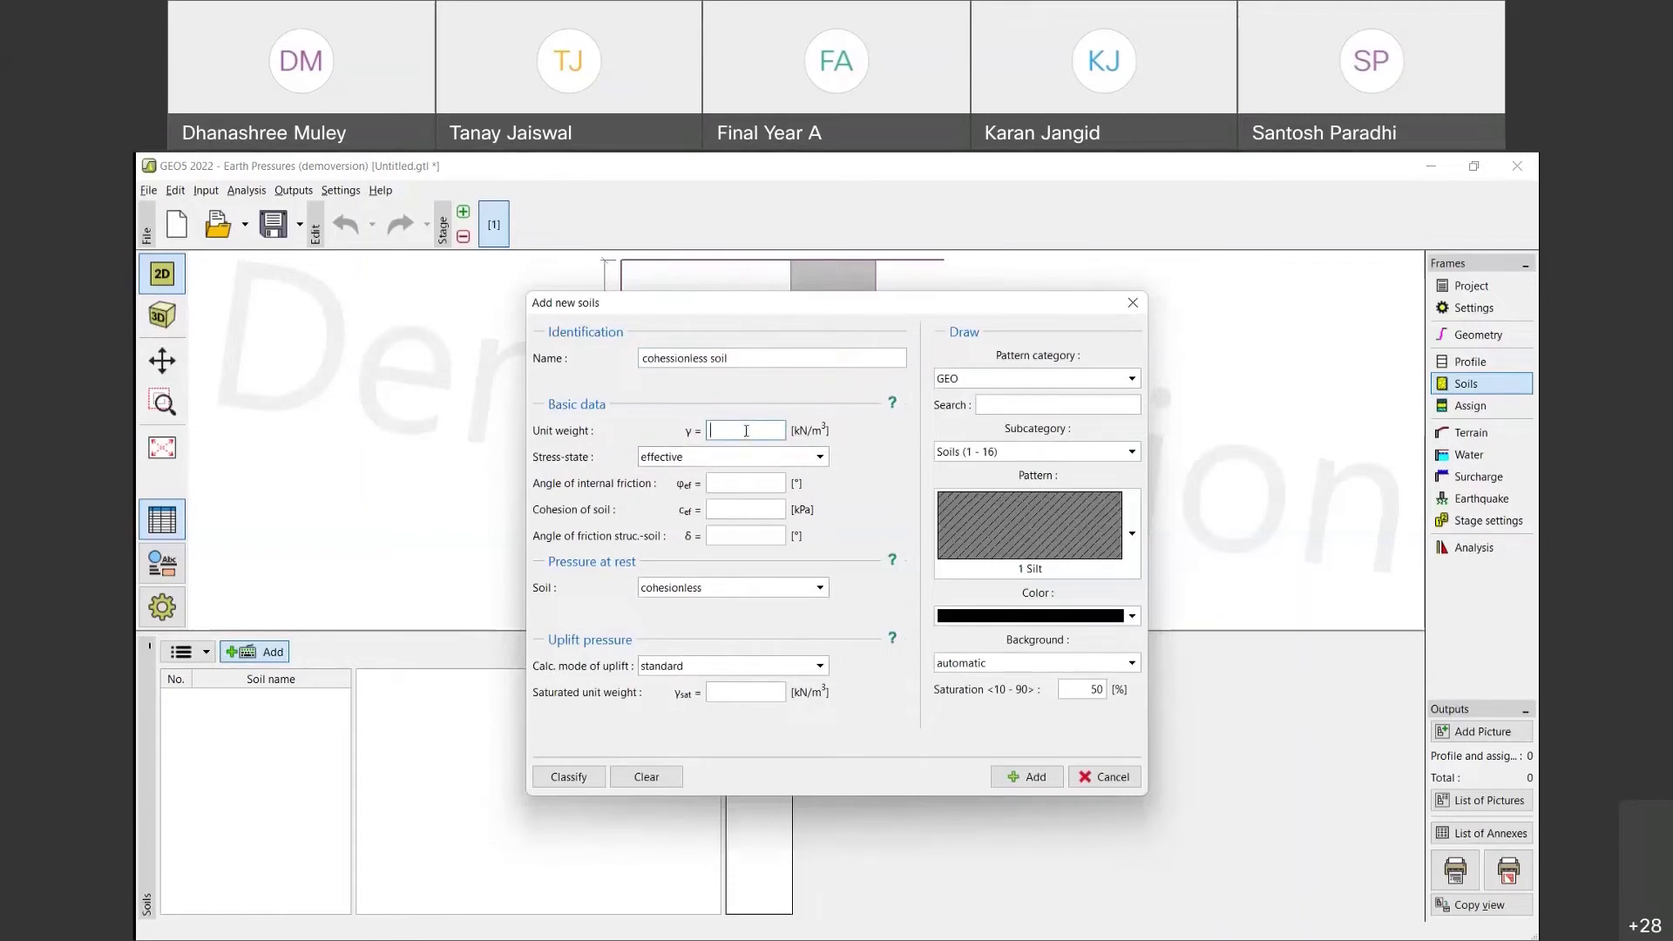
type("18")
left_click(708, 459)
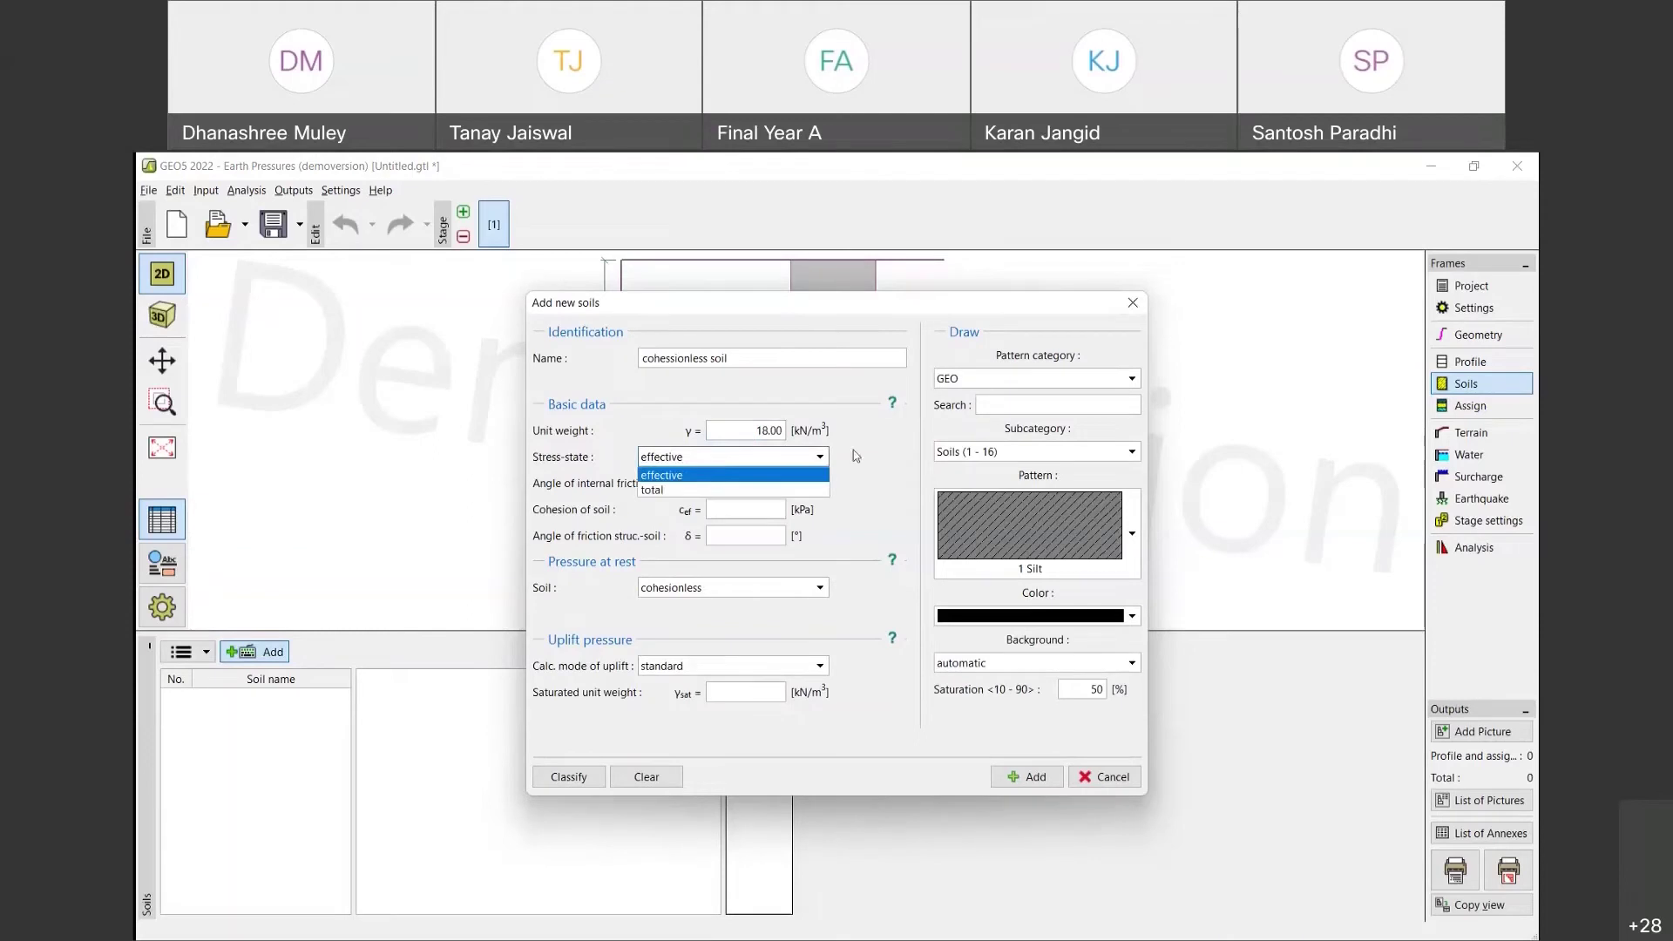
left_click(887, 473)
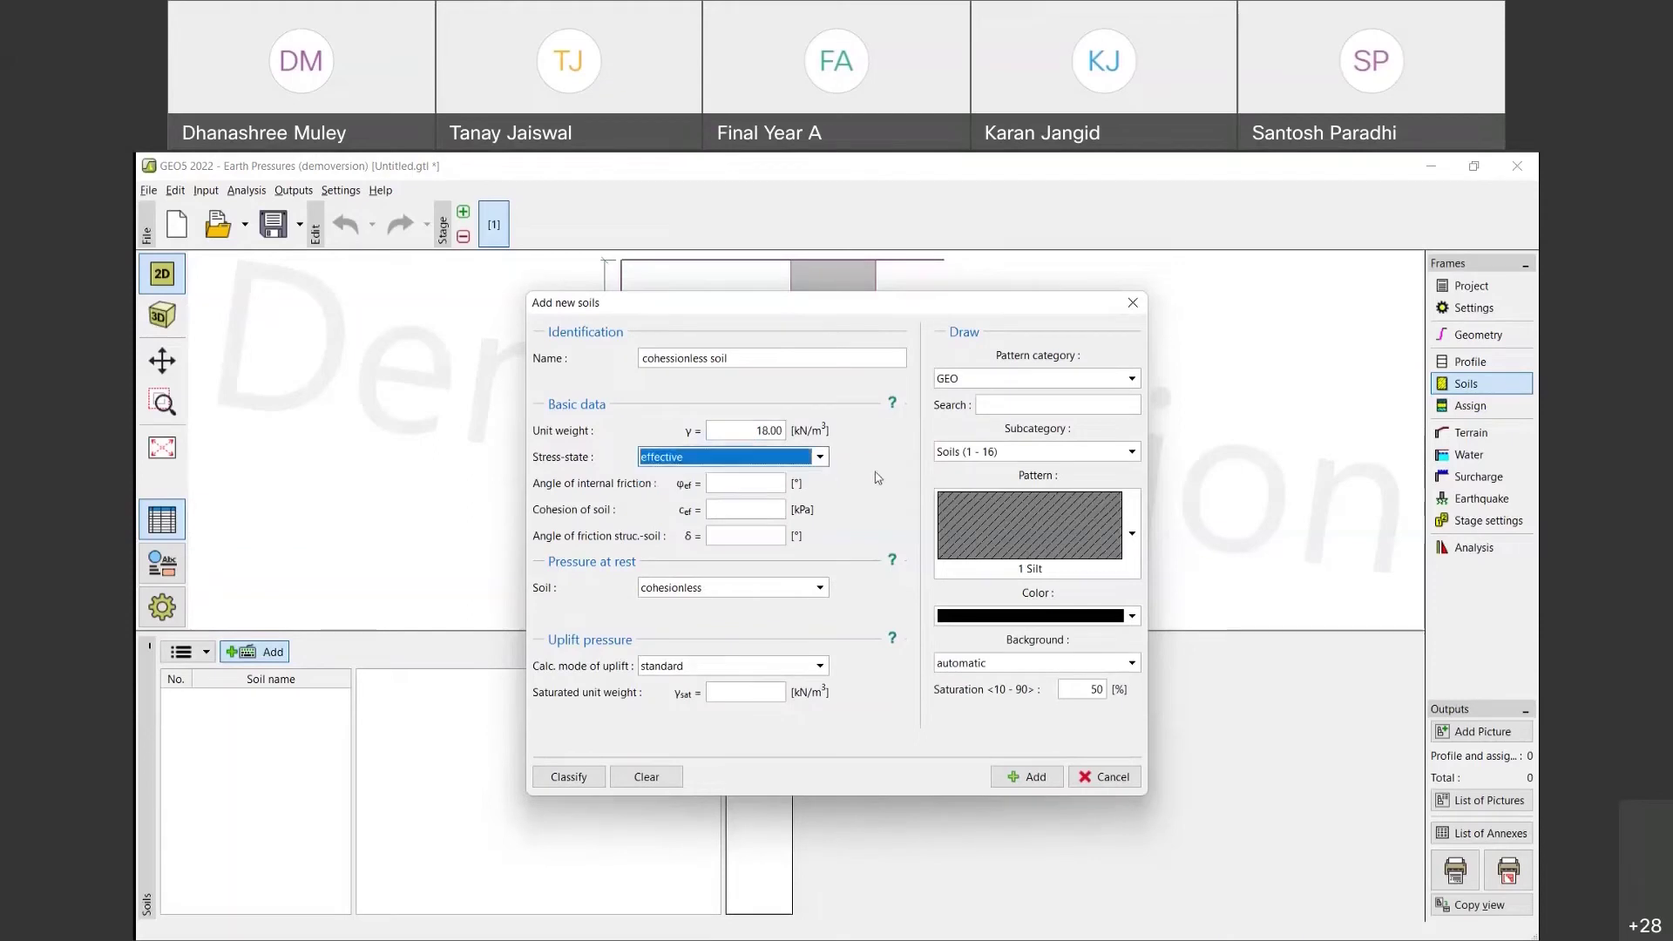
left_click(752, 483)
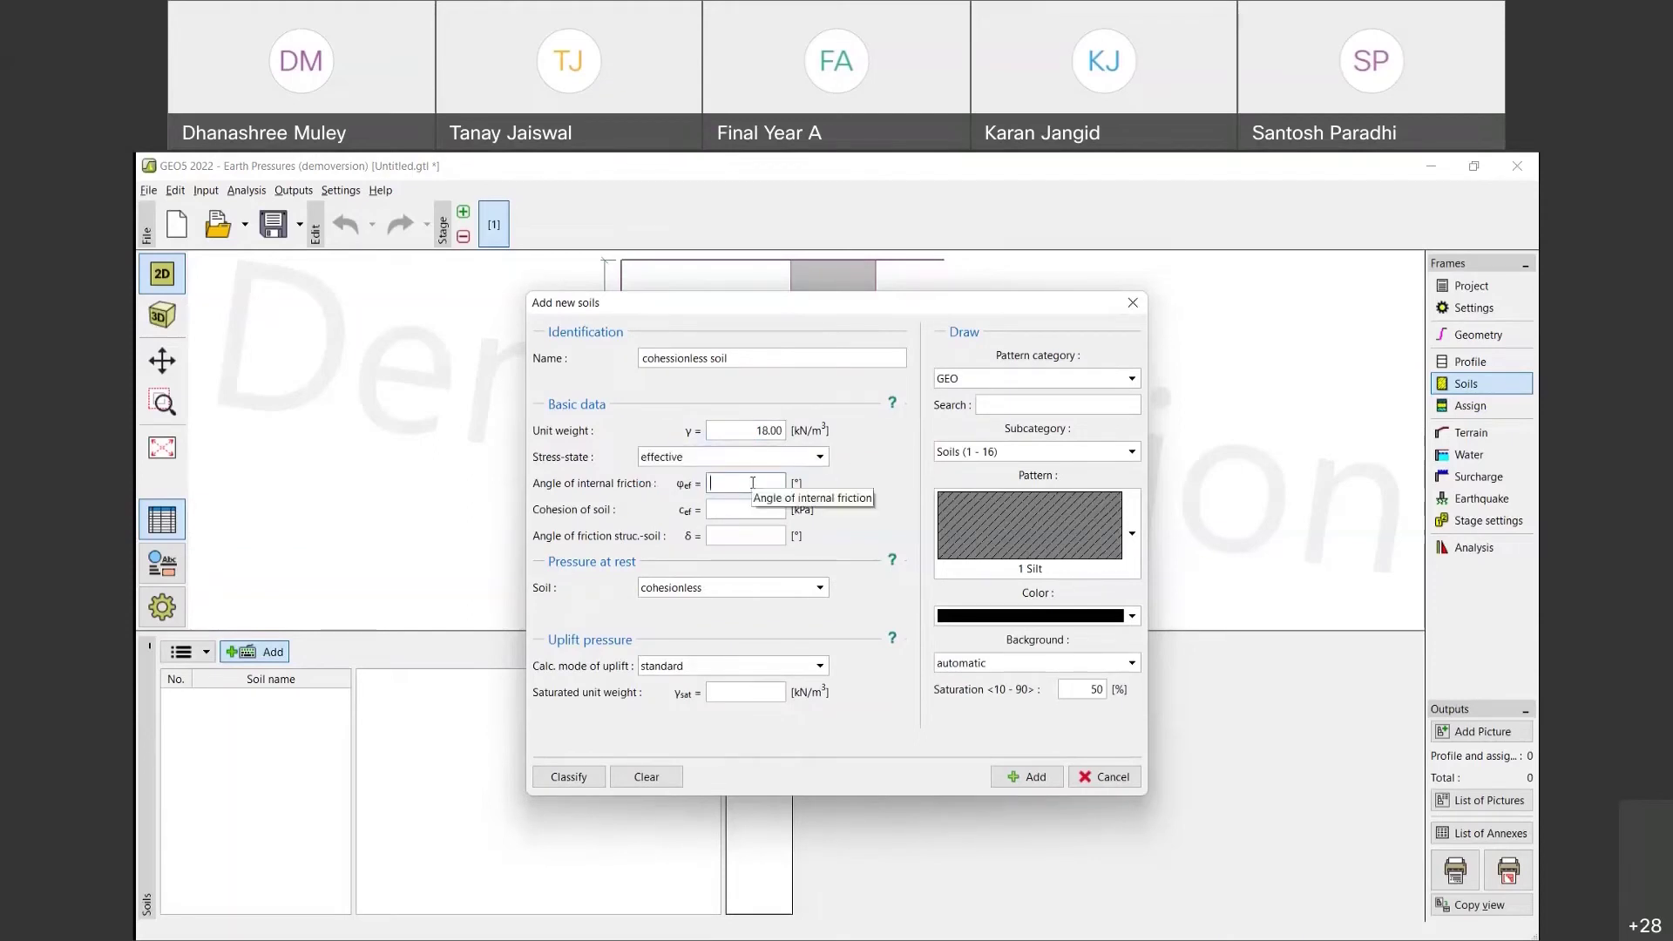
type("30")
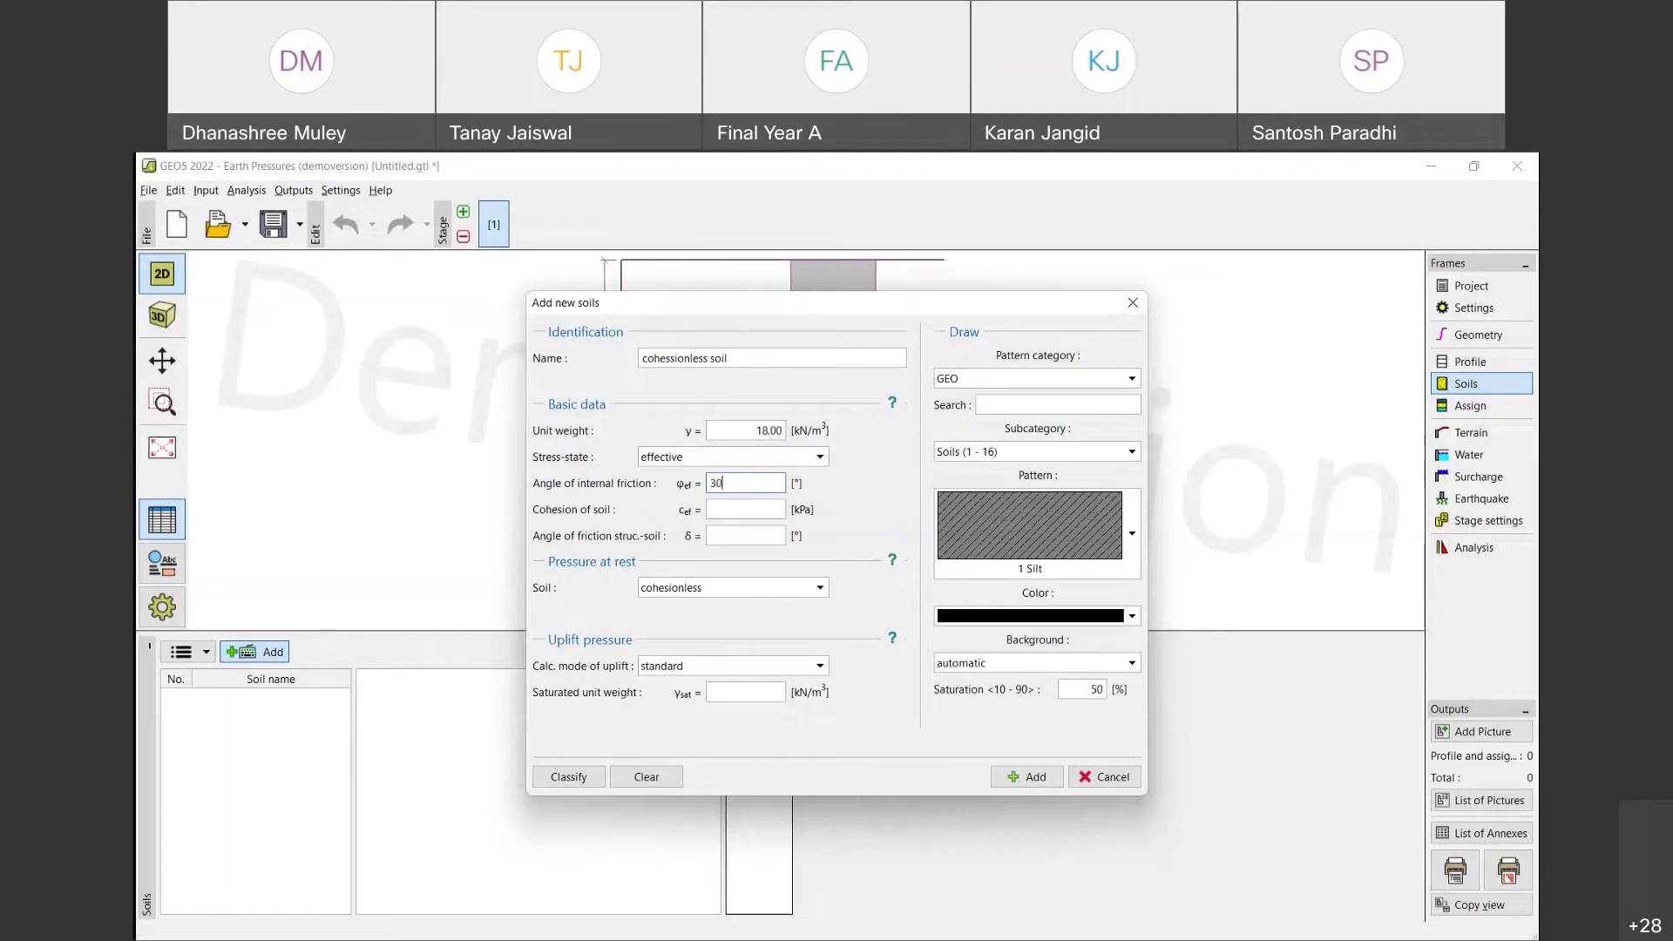
- Set cohesion 0, δ 0, standard uplift mode and saturated unit weight 18
left_click(745, 507)
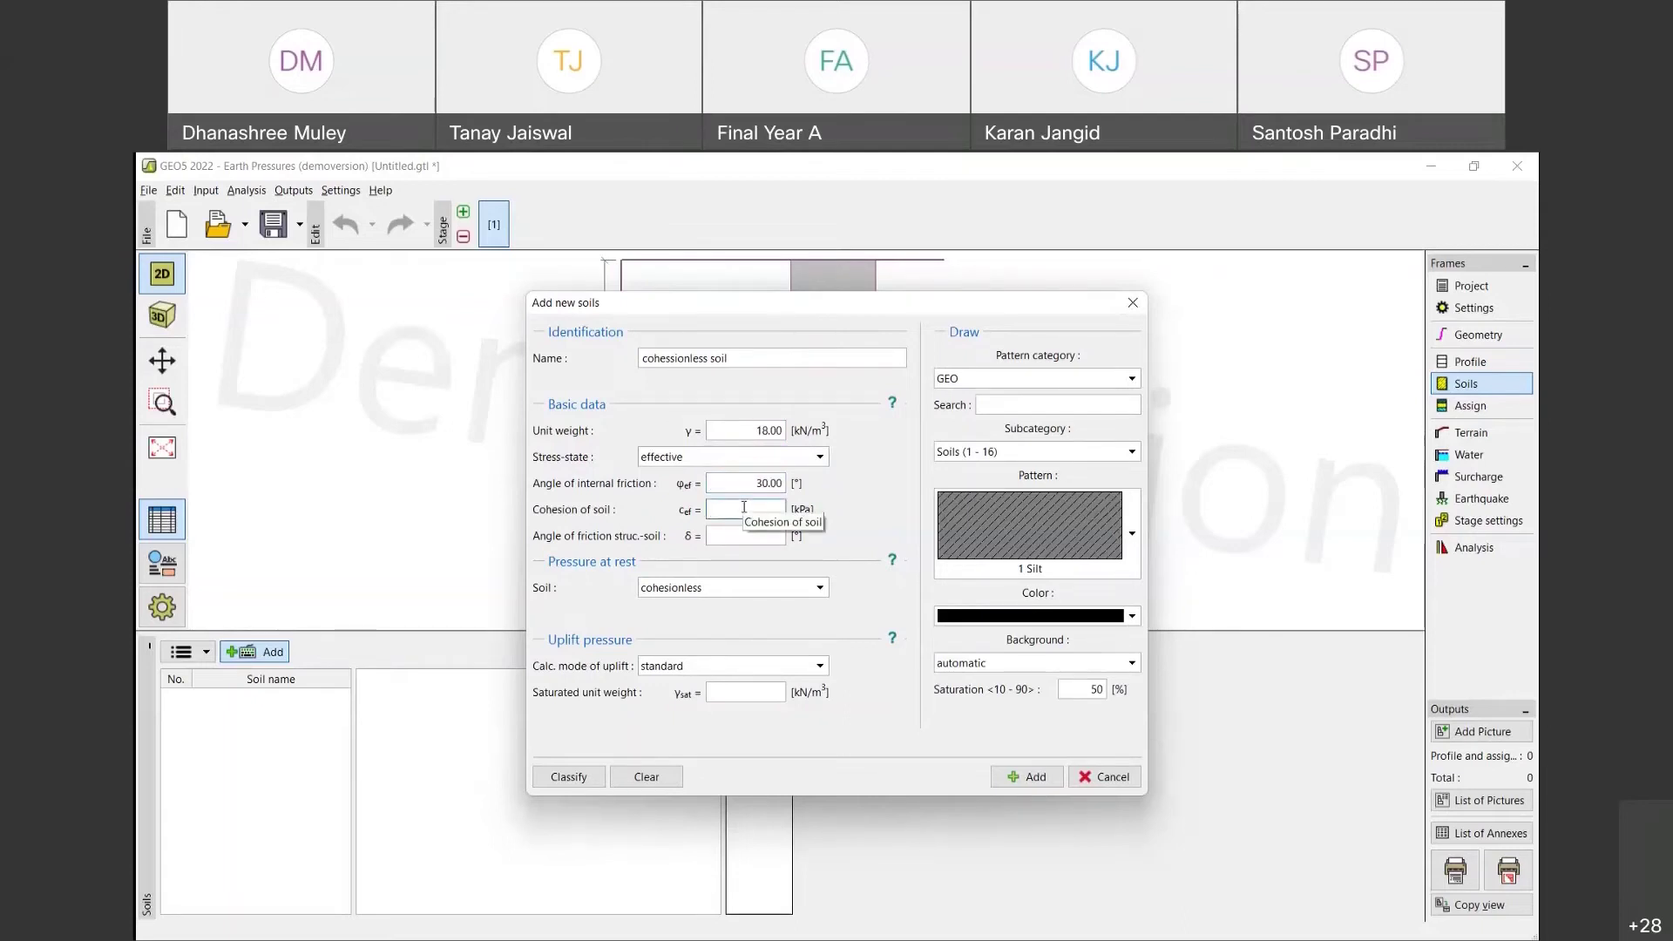
type("0")
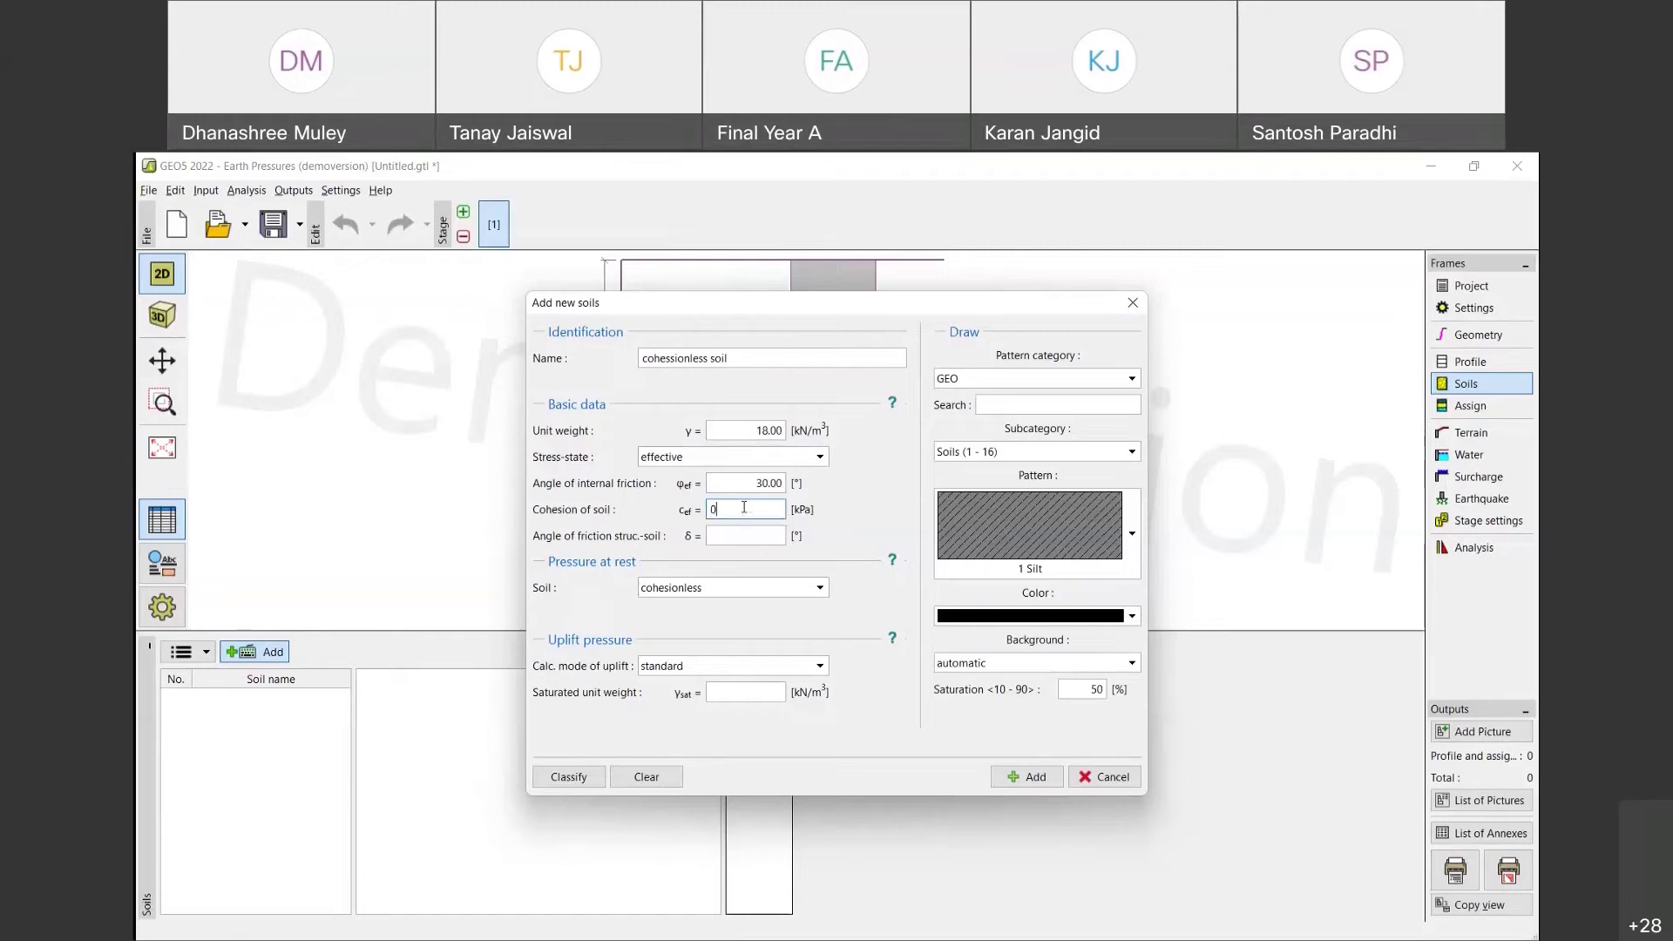
left_click(759, 537)
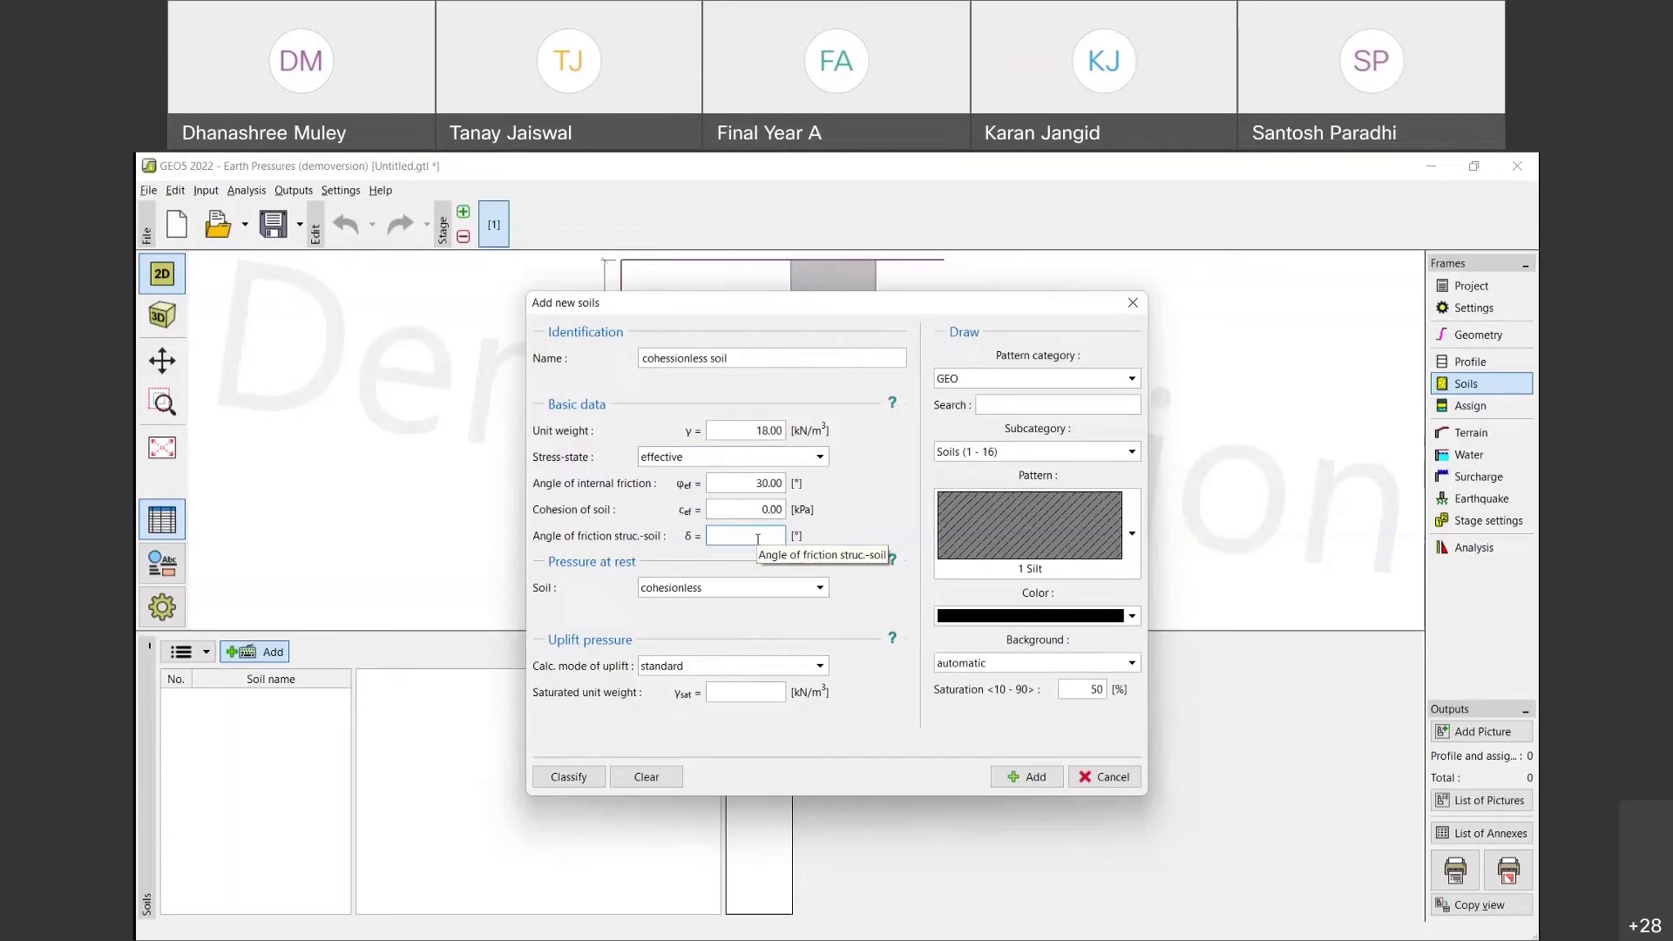
type("0")
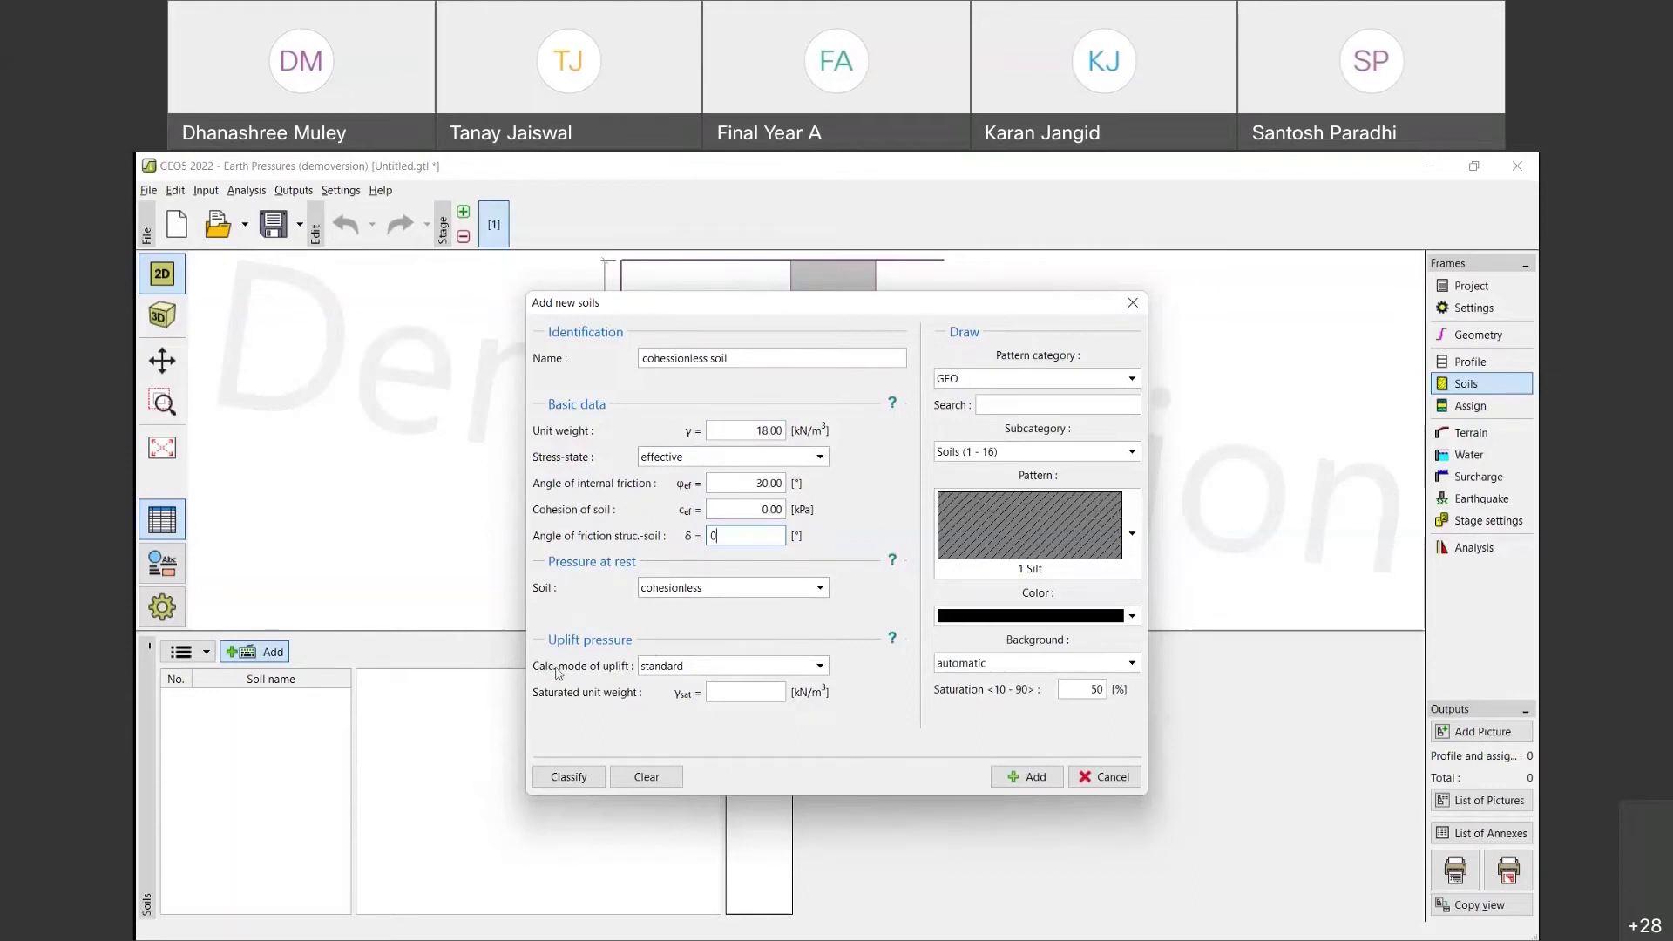
left_click(726, 668)
left_click(723, 685)
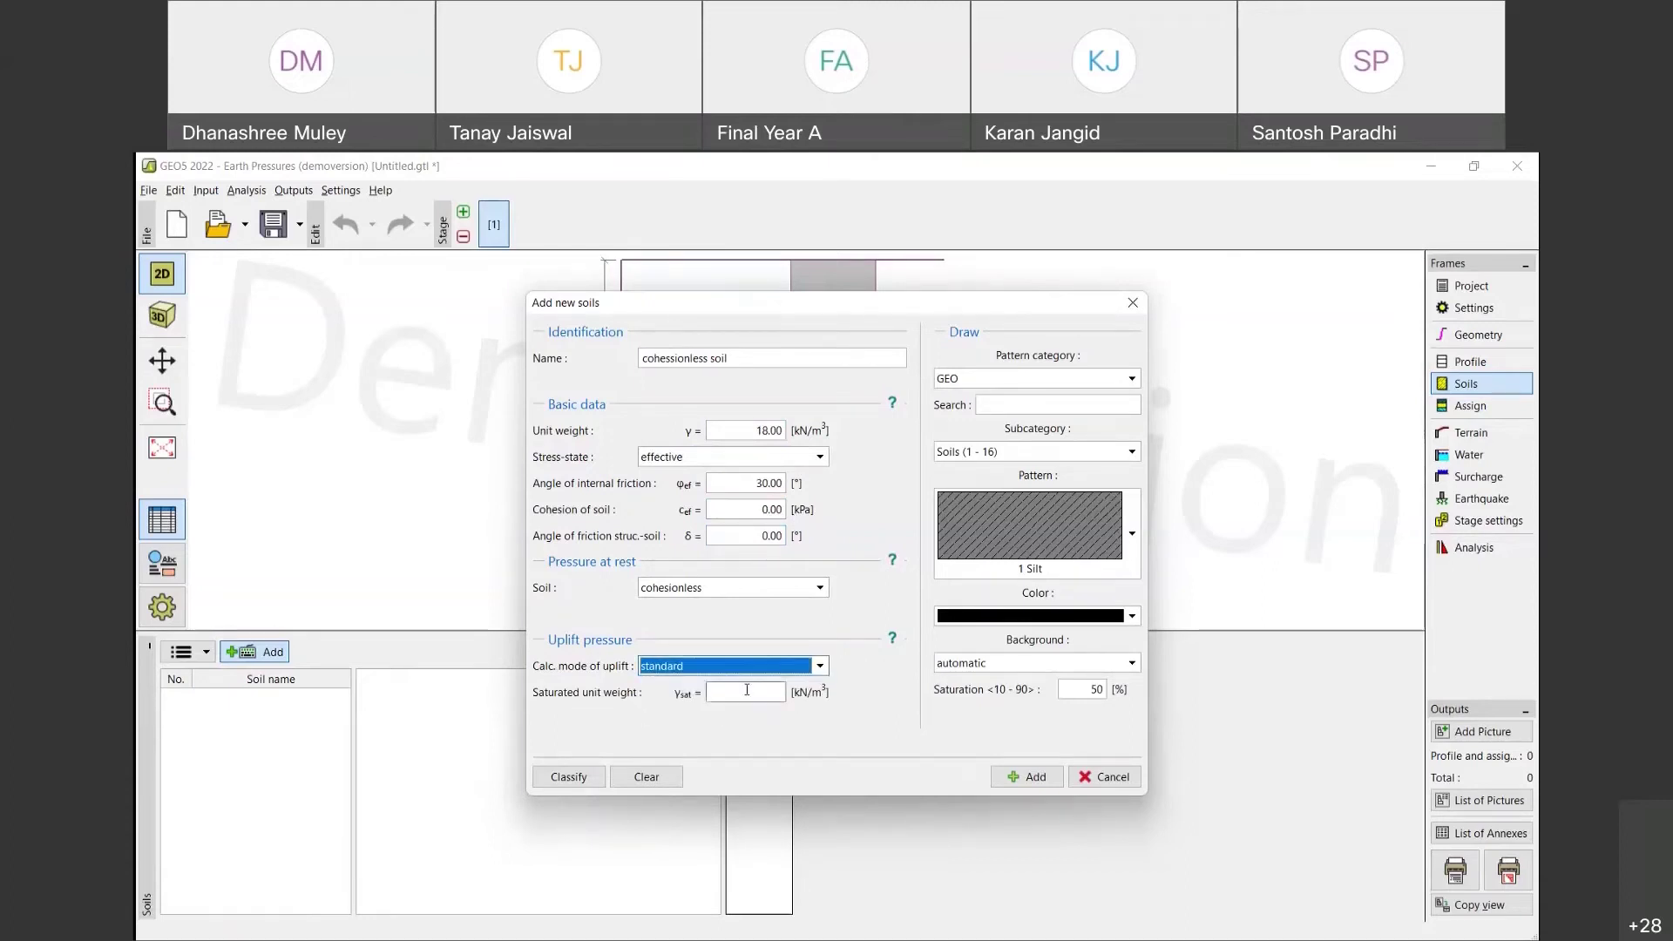
left_click(747, 690)
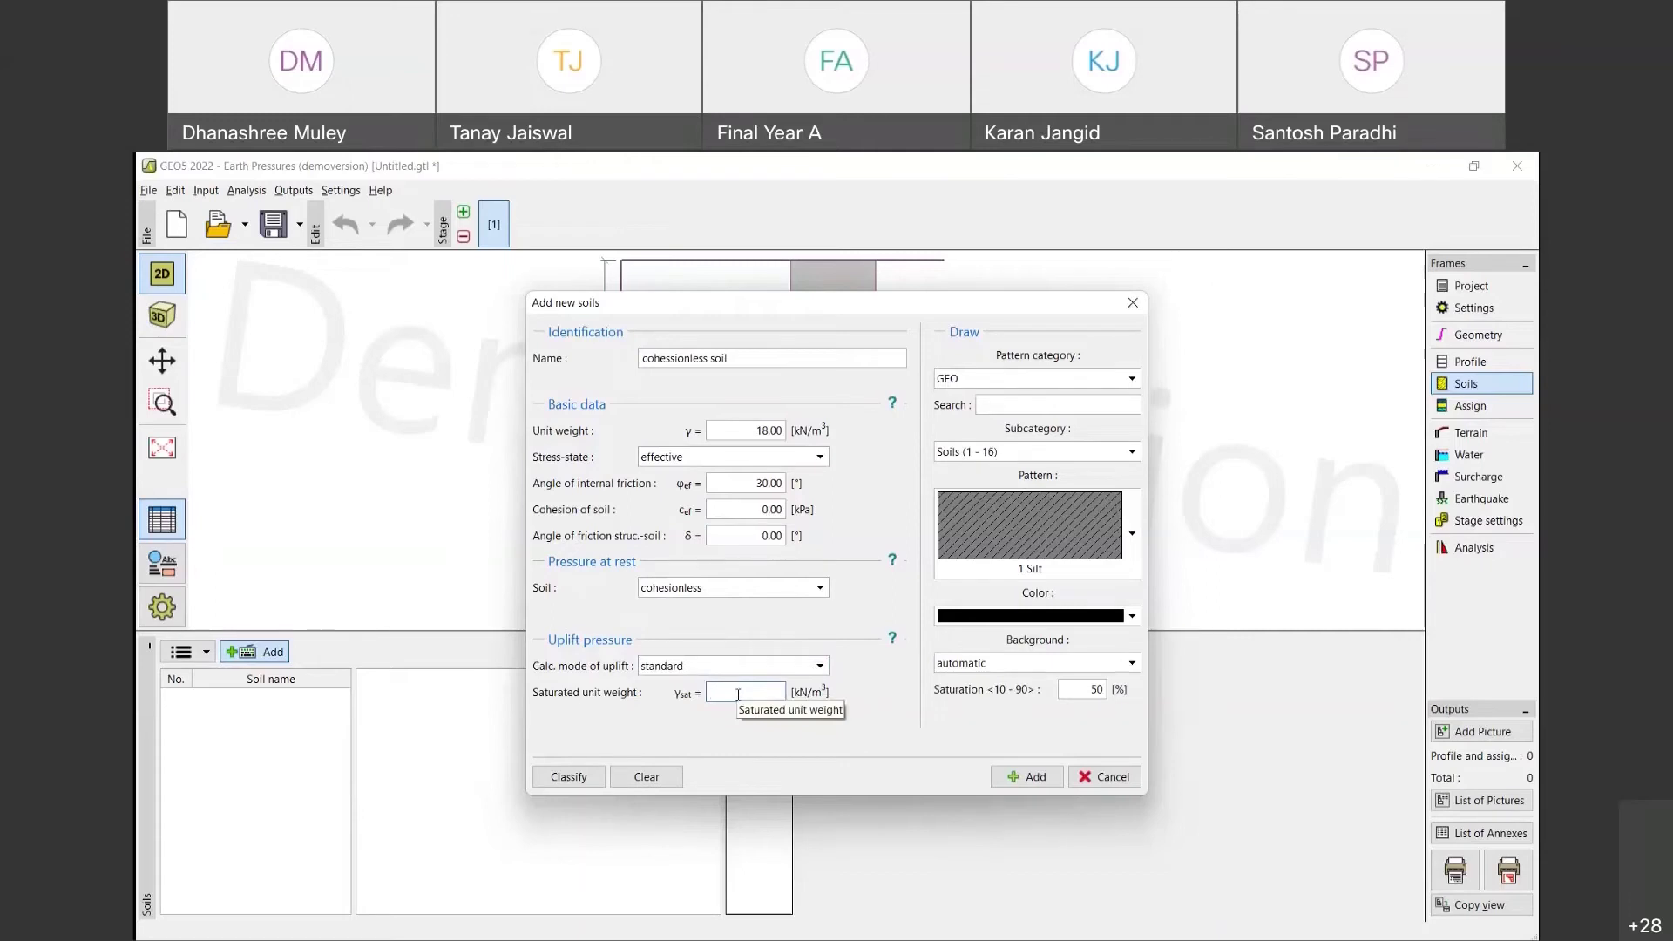
type("18")
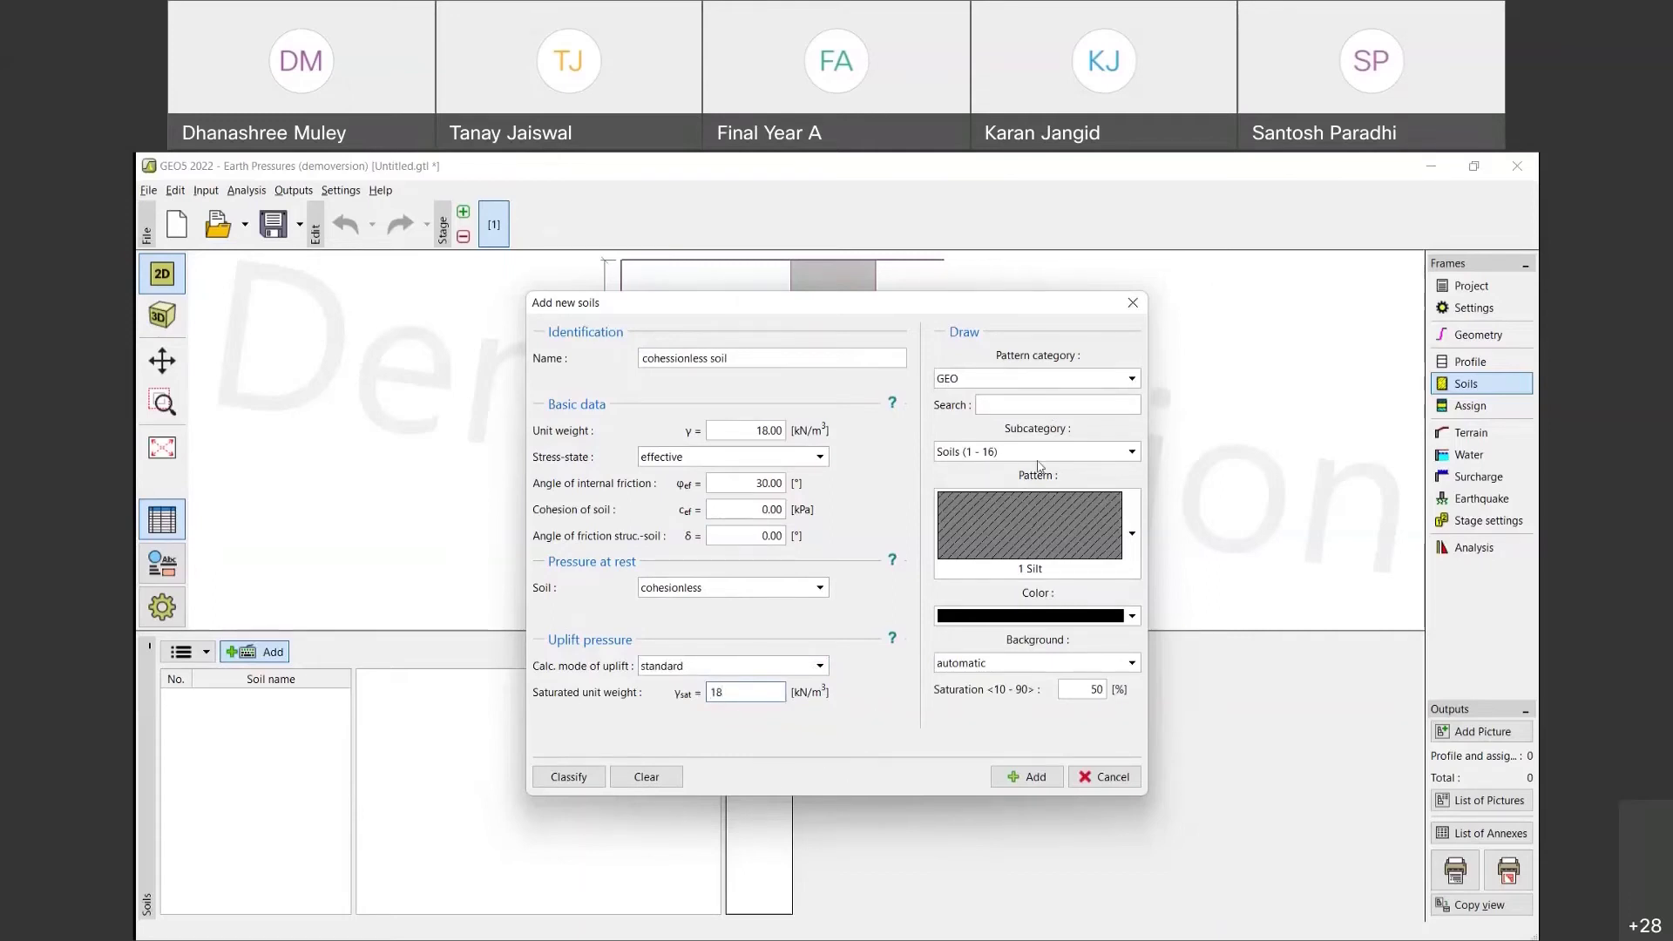
left_click(1131, 535)
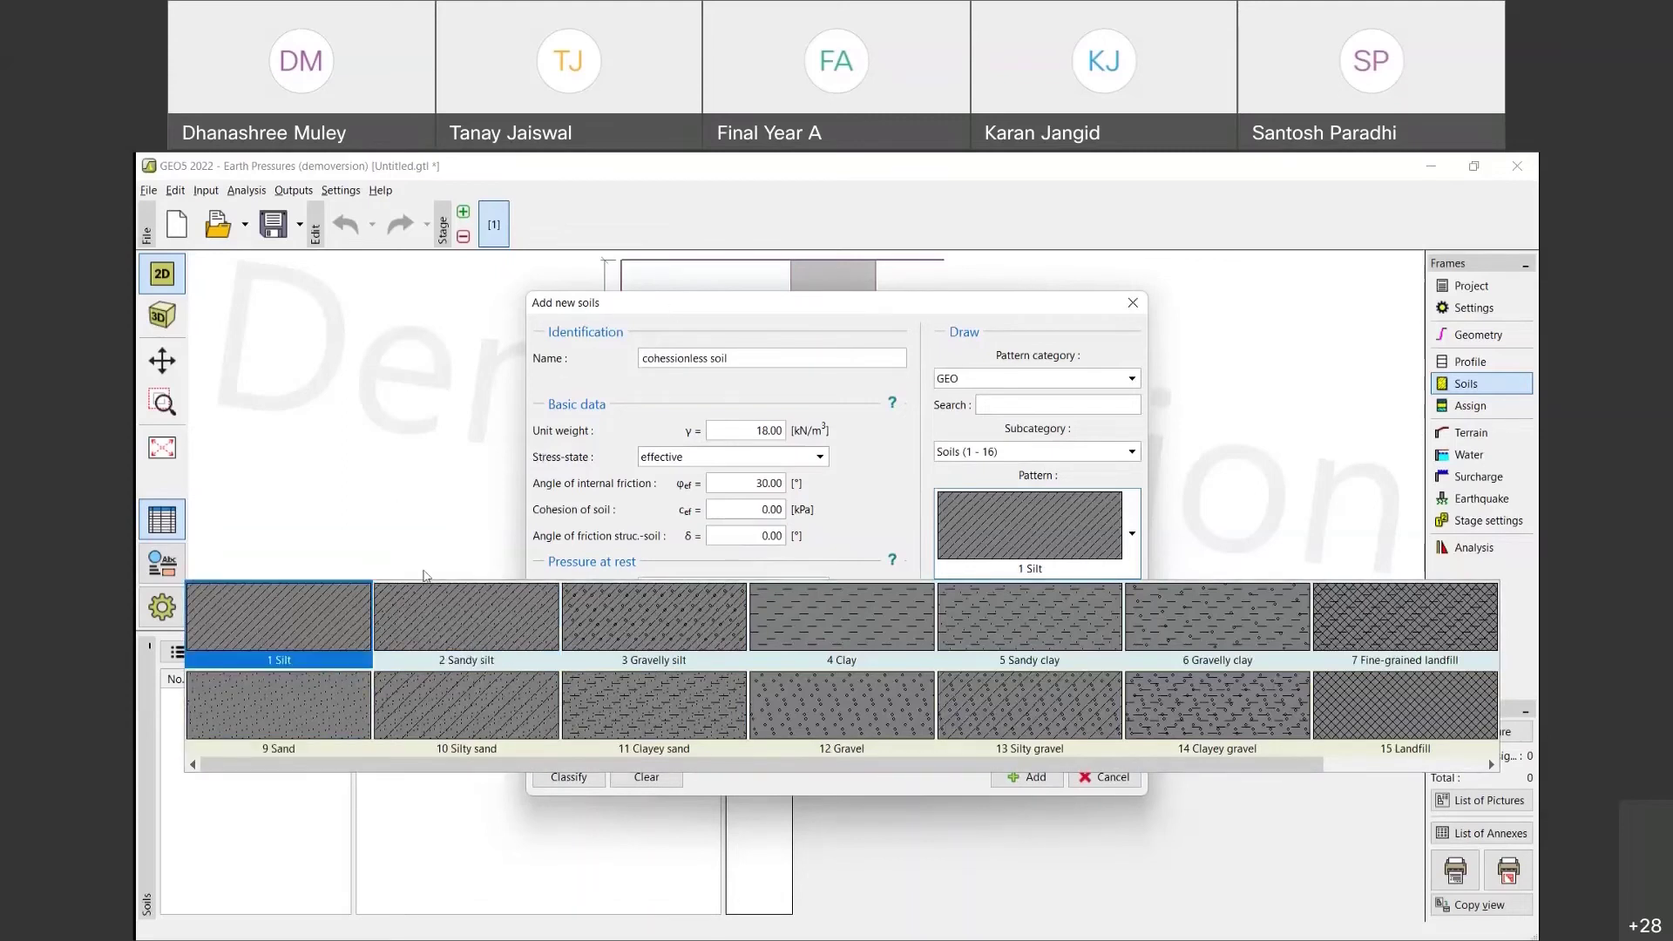
- Give the soil a gold 9 Sand pattern with automatic background, add it, and close the dialog
left_click(333, 709)
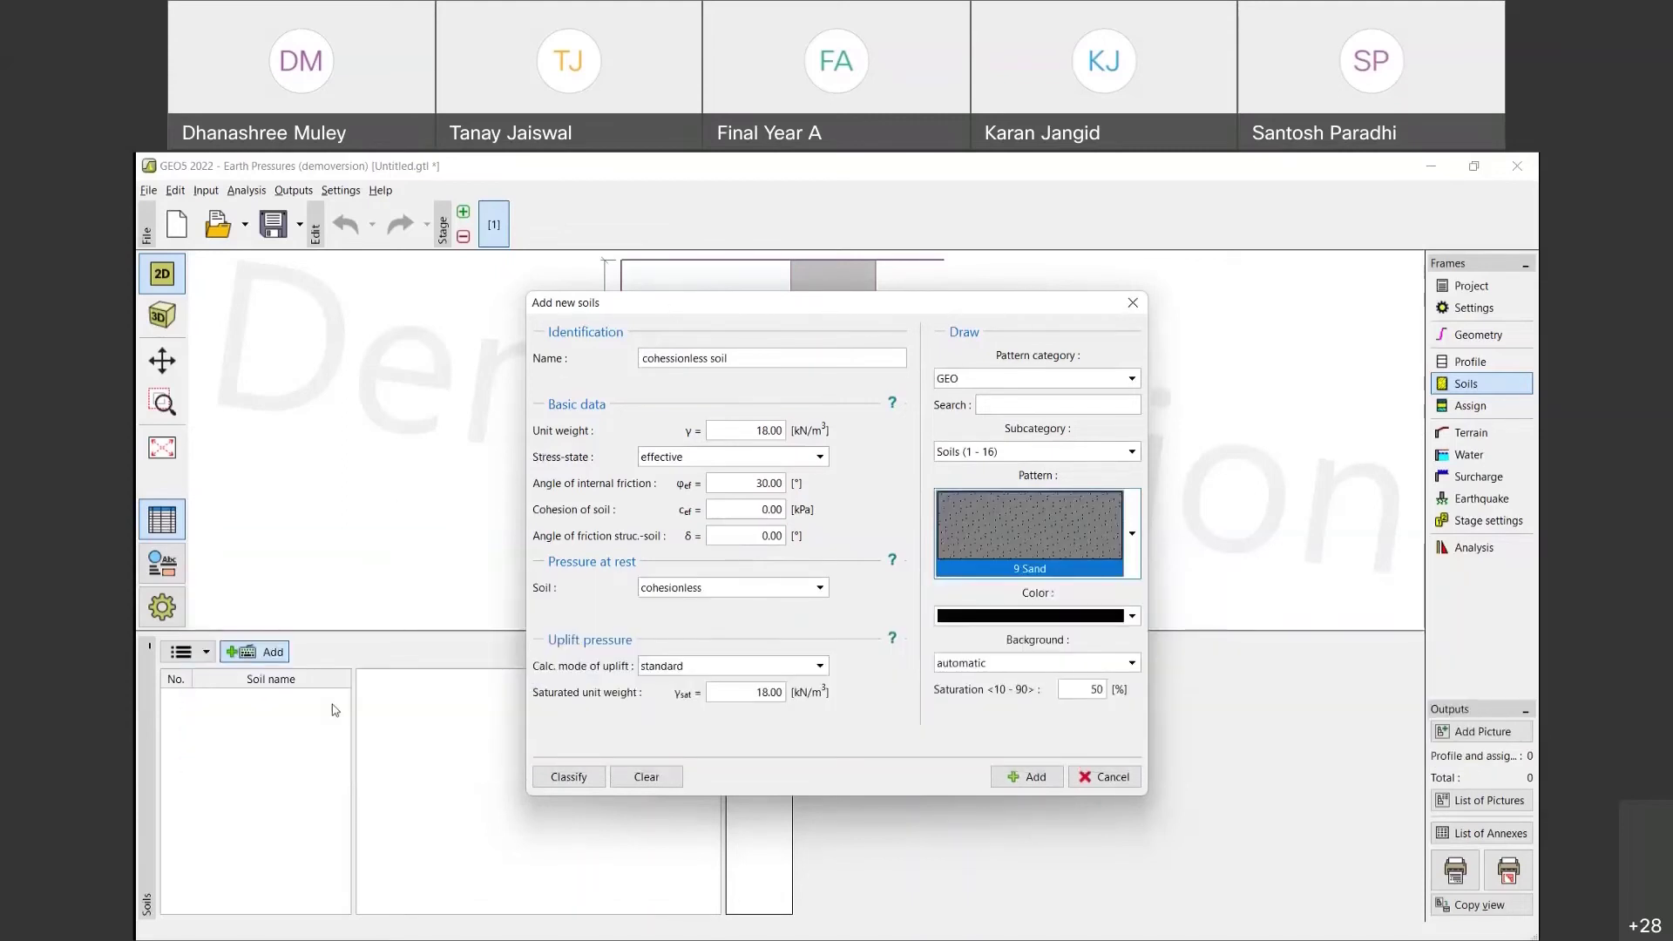
left_click(1132, 616)
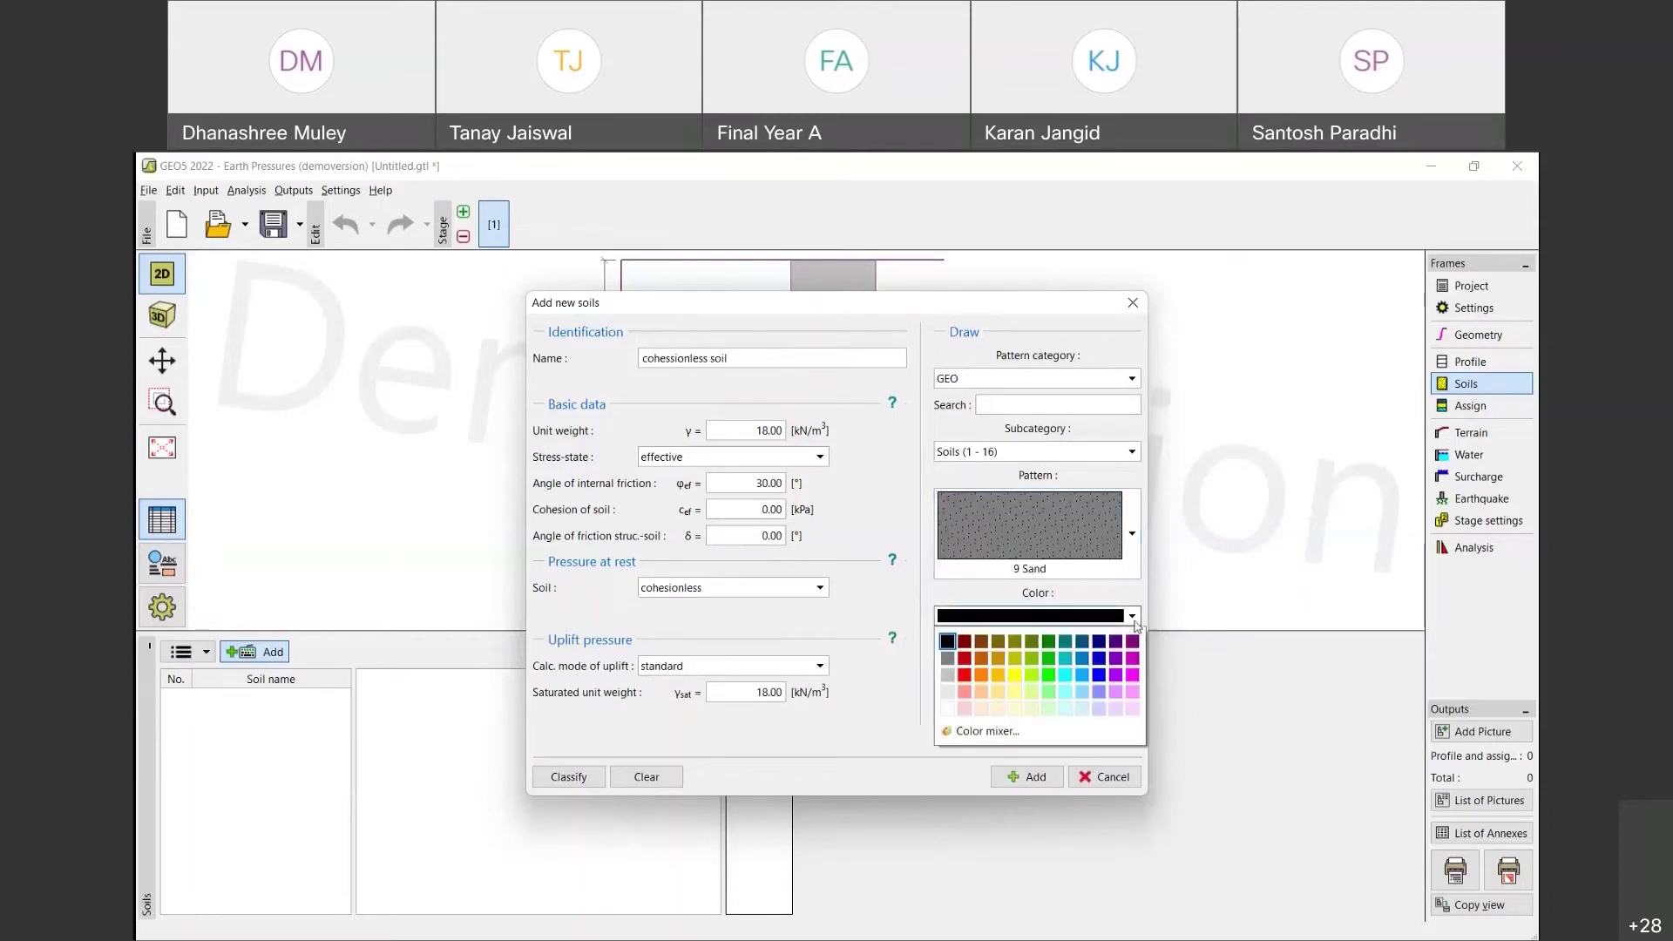
left_click(999, 659)
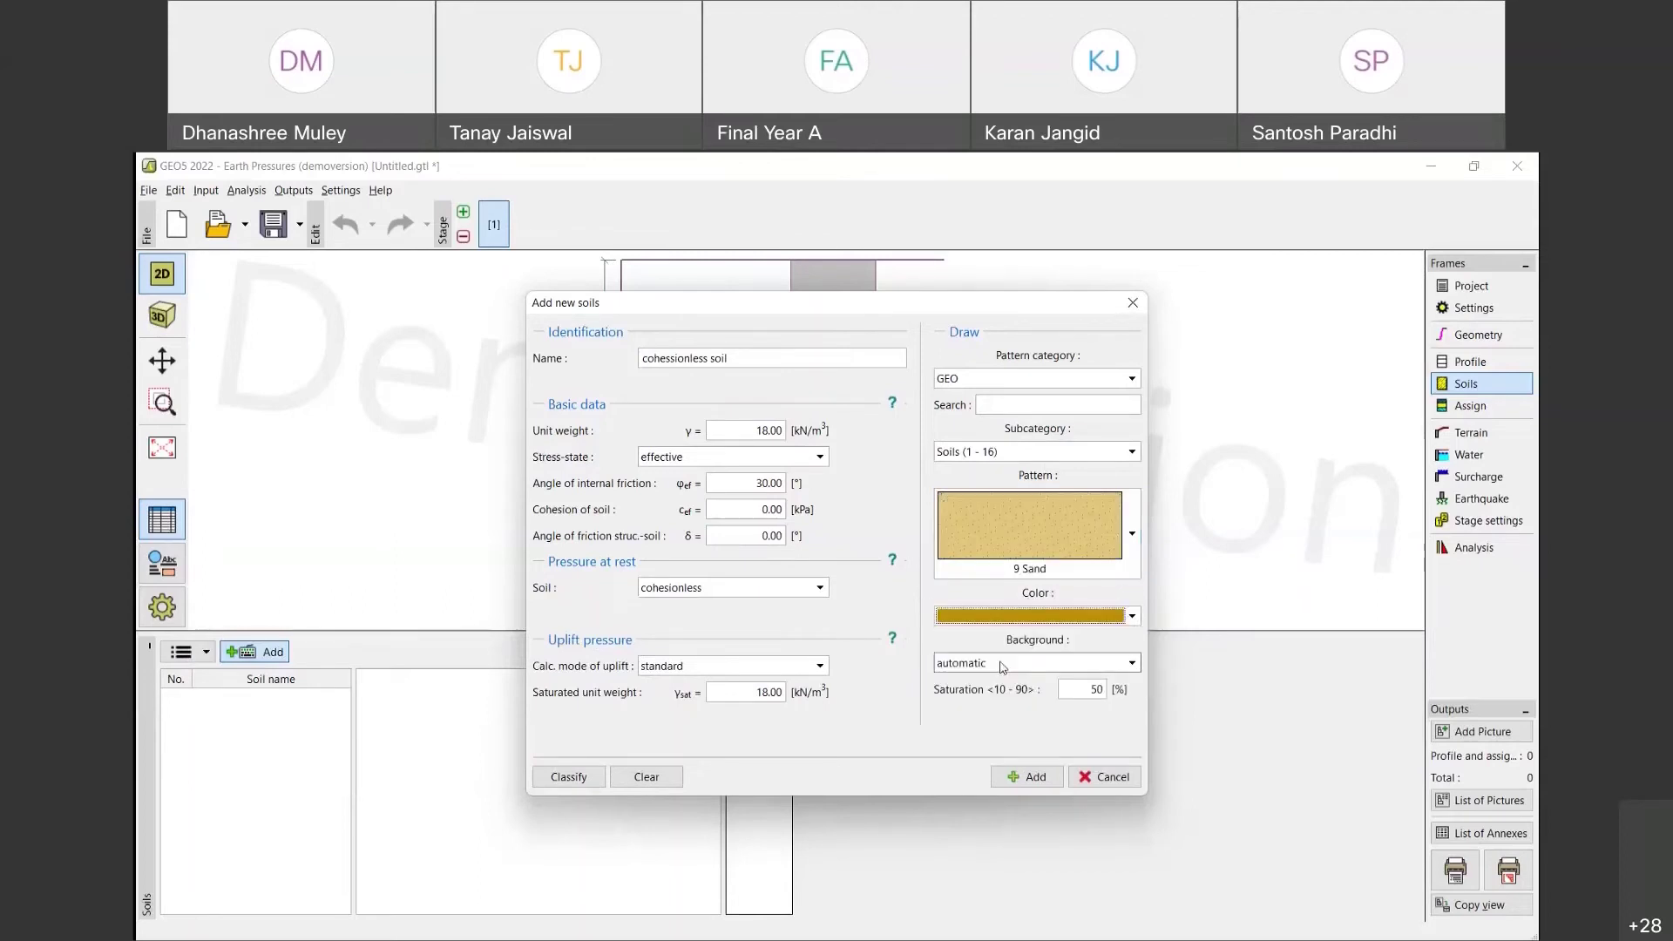
left_click(1118, 669)
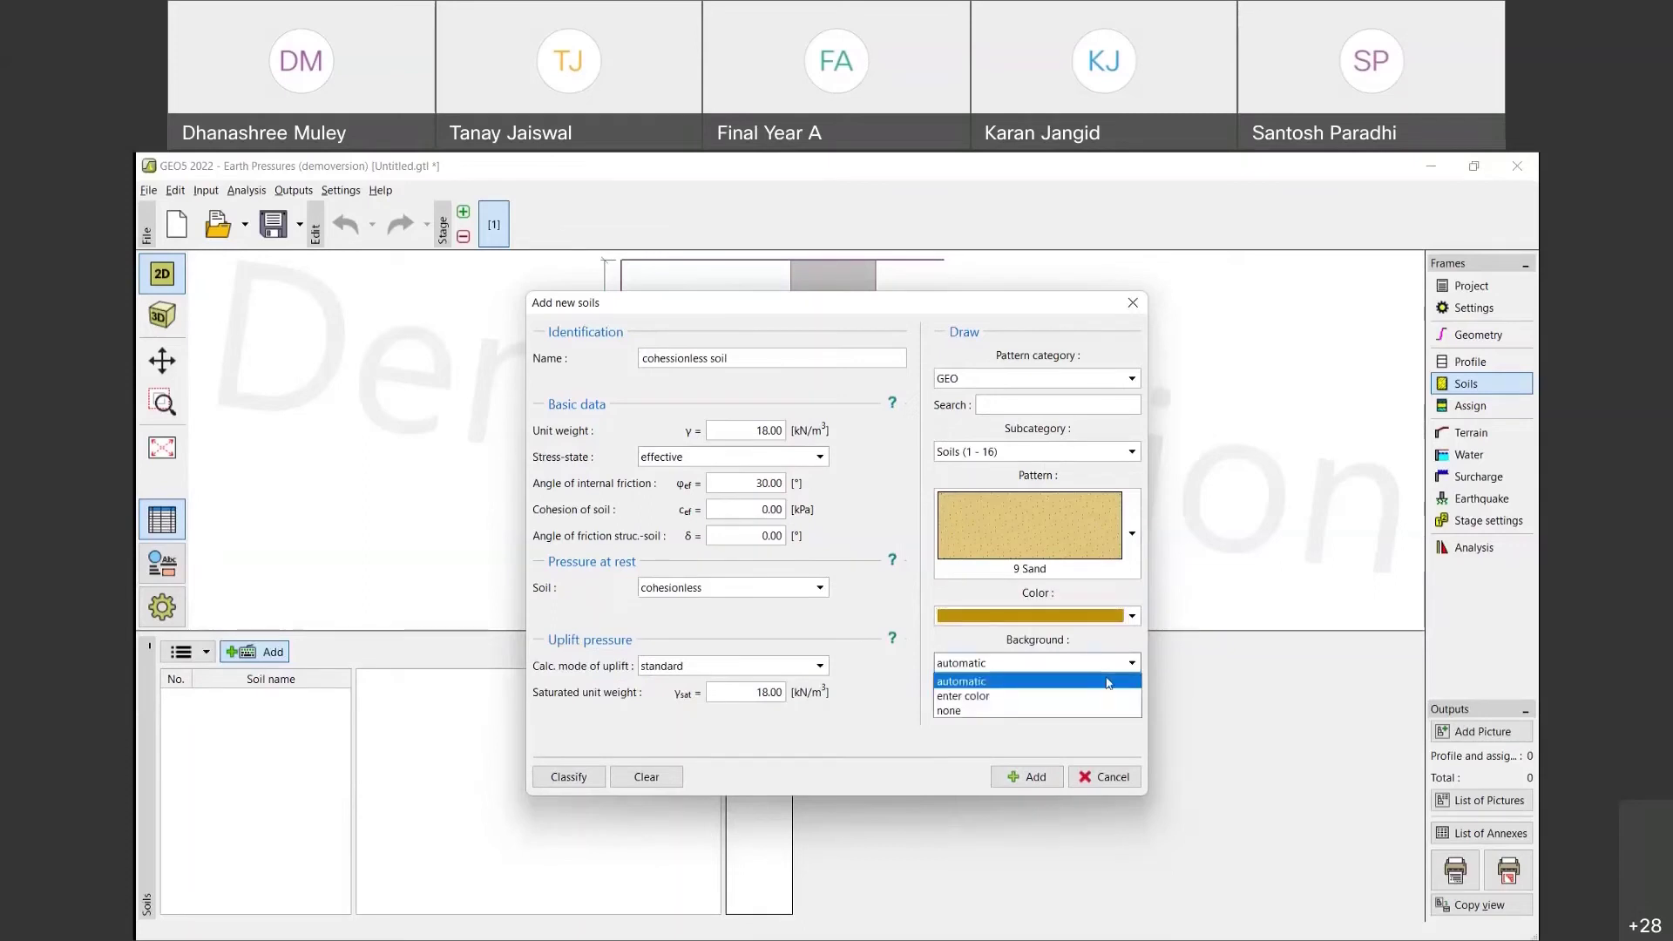
left_click(1045, 682)
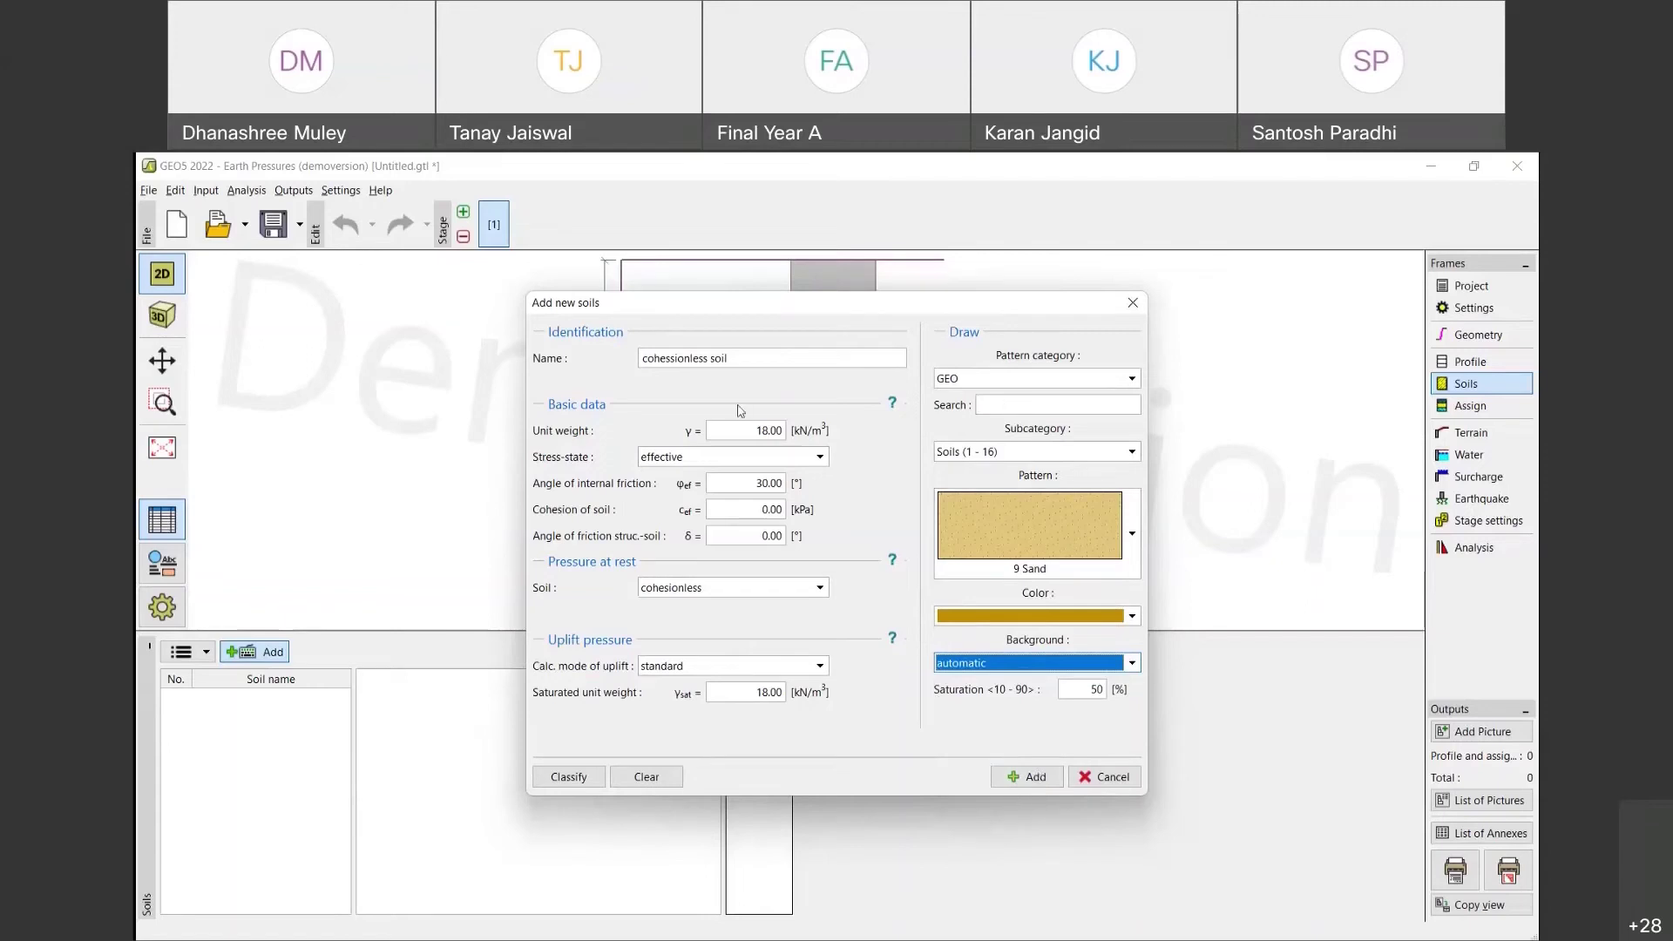
left_click(1025, 775)
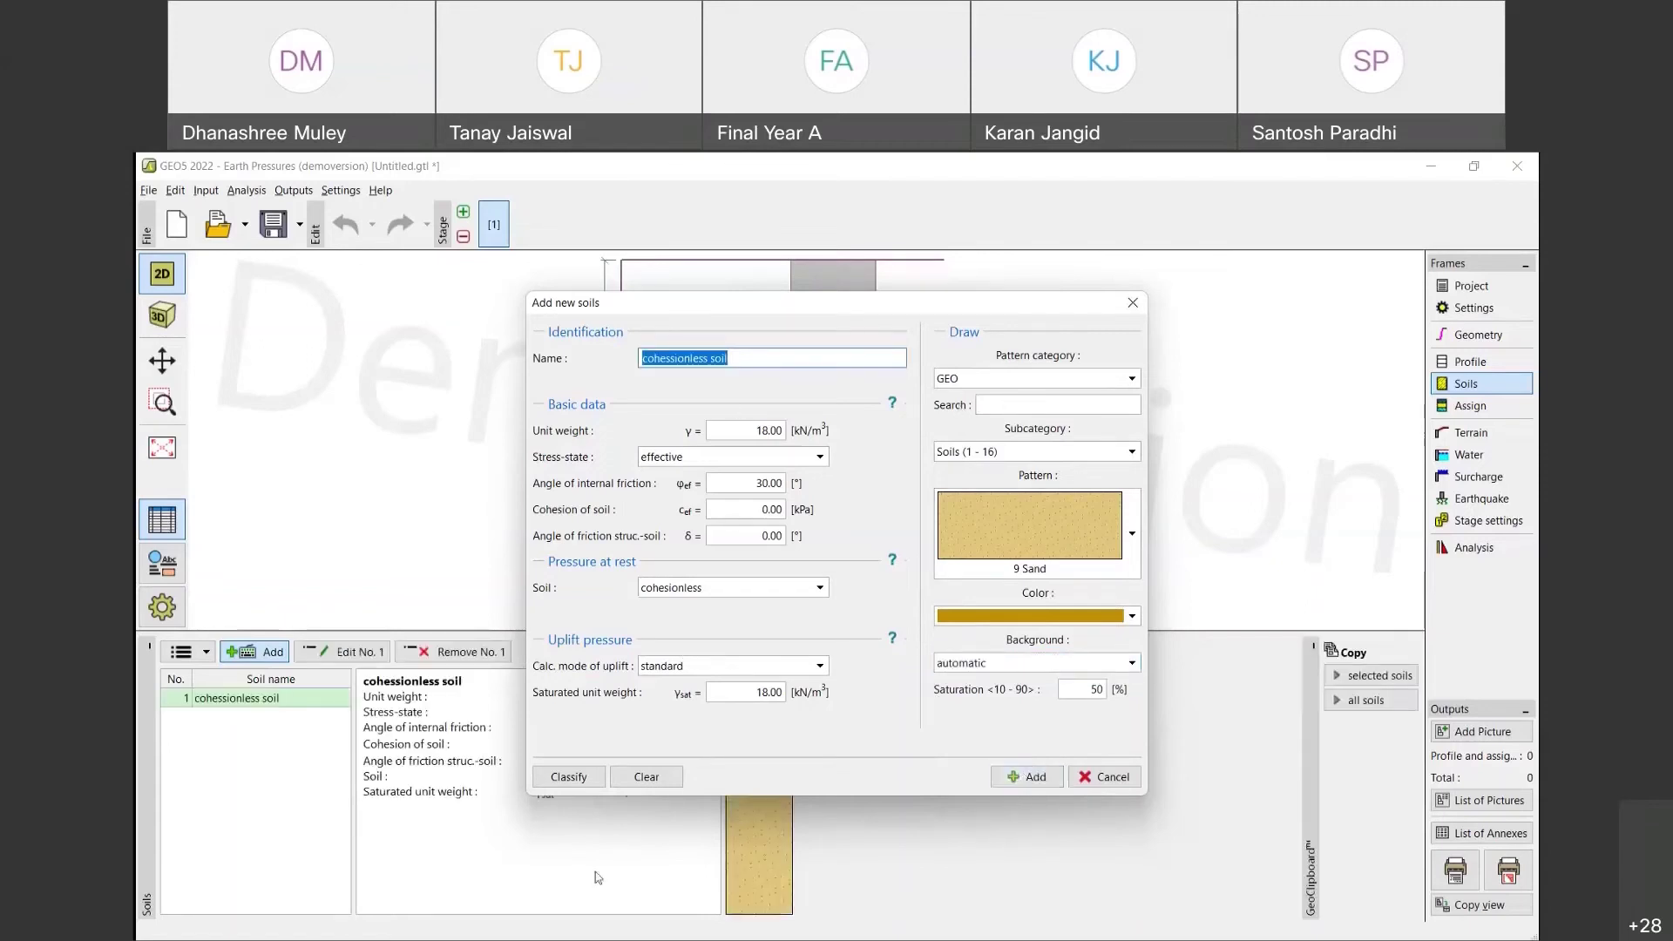
left_click(1113, 777)
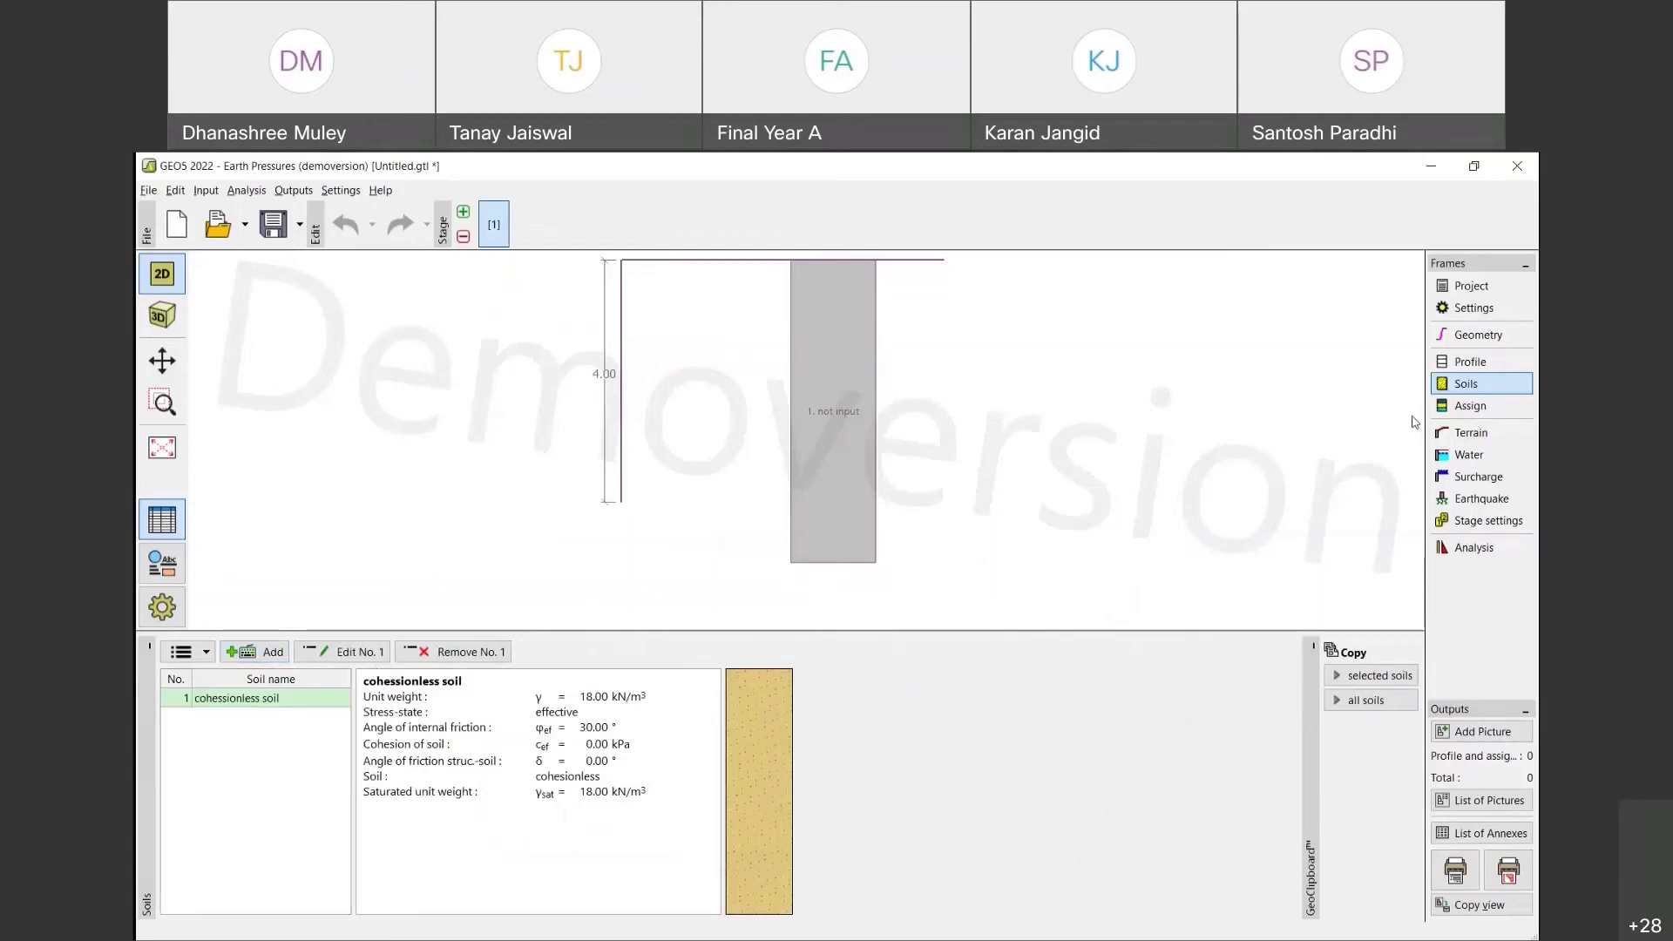
- Check that layer 1 of the 4 m profile keeps the cohessionless soil in the Assign frame
left_click(1452, 408)
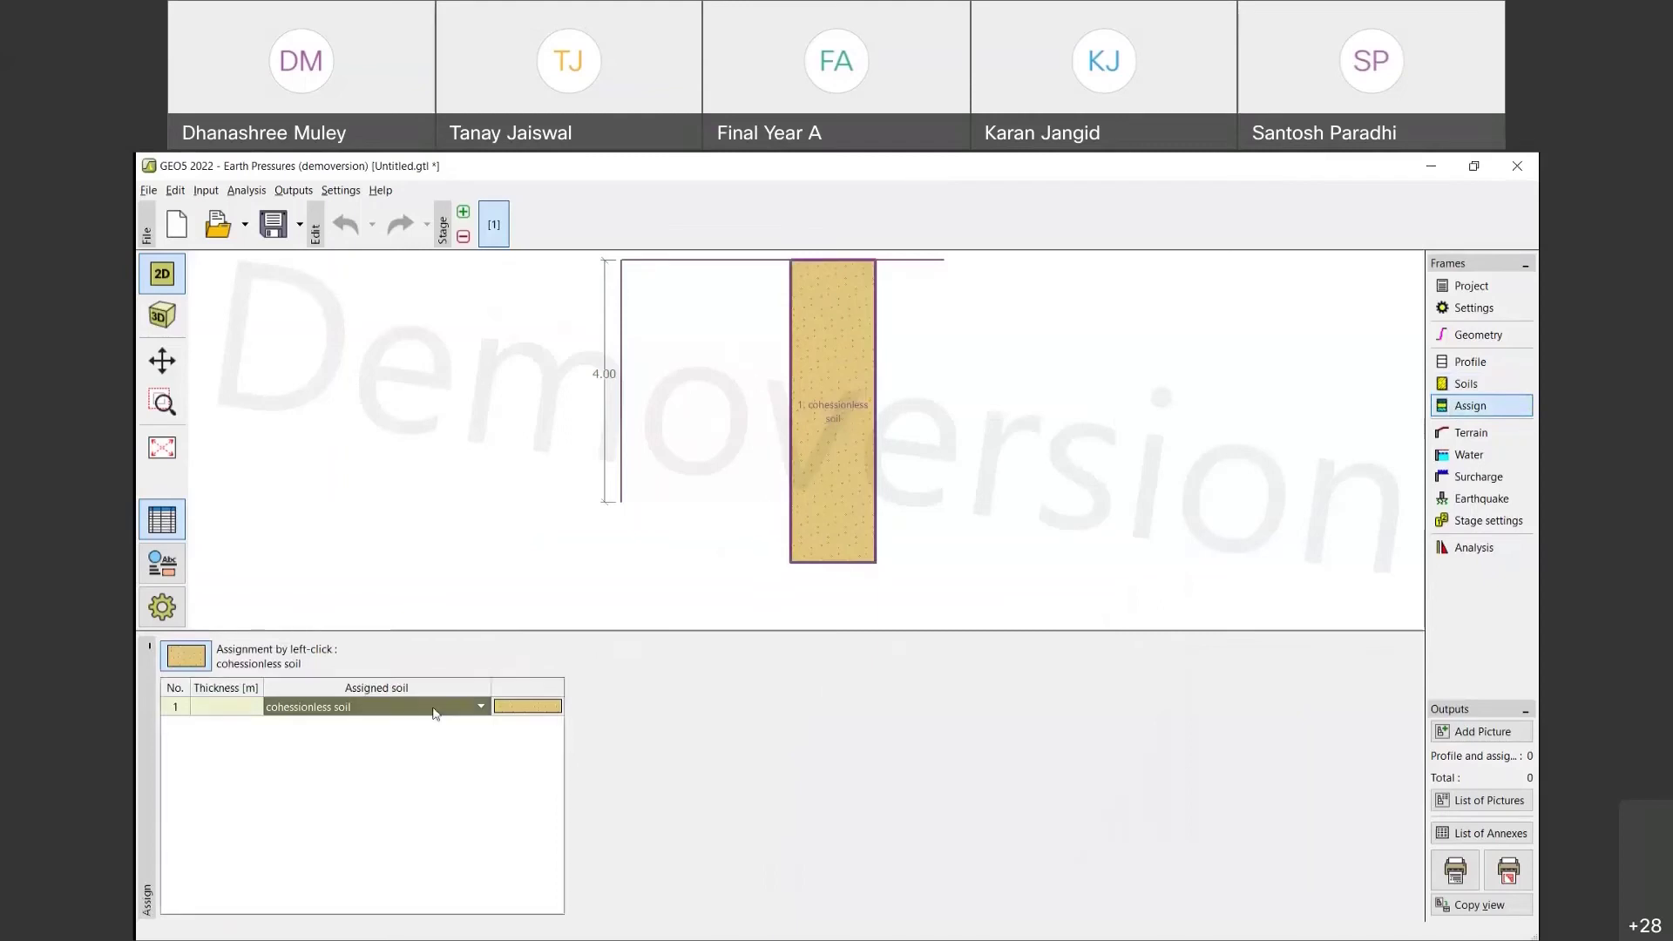
left_click(369, 710)
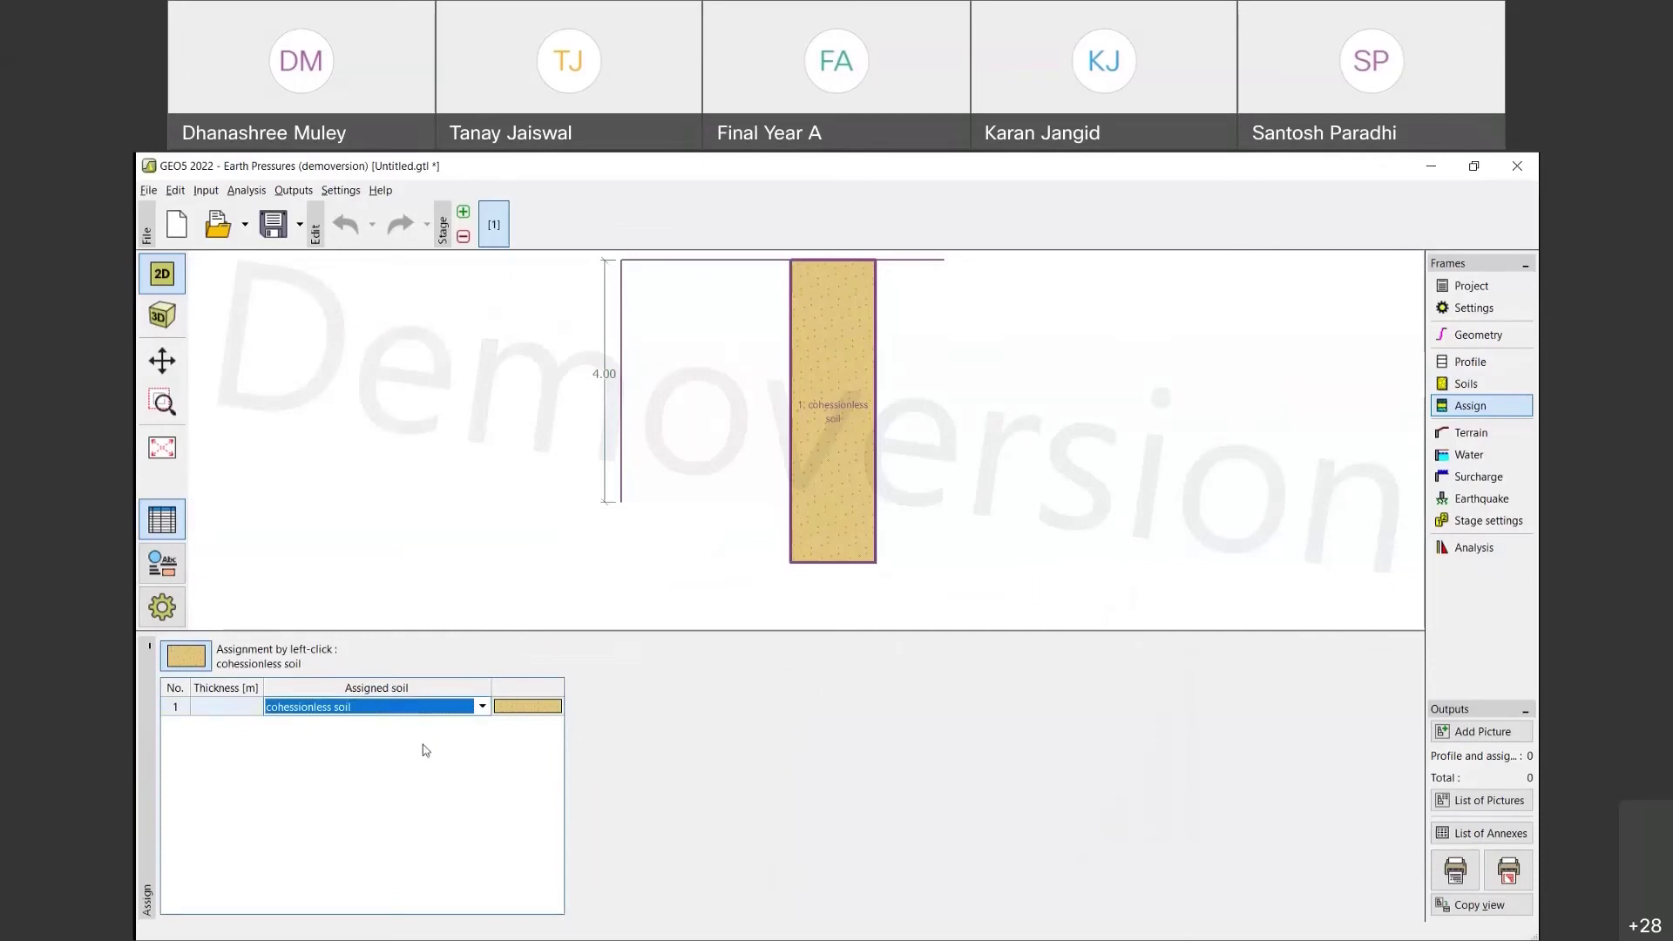
left_click(482, 707)
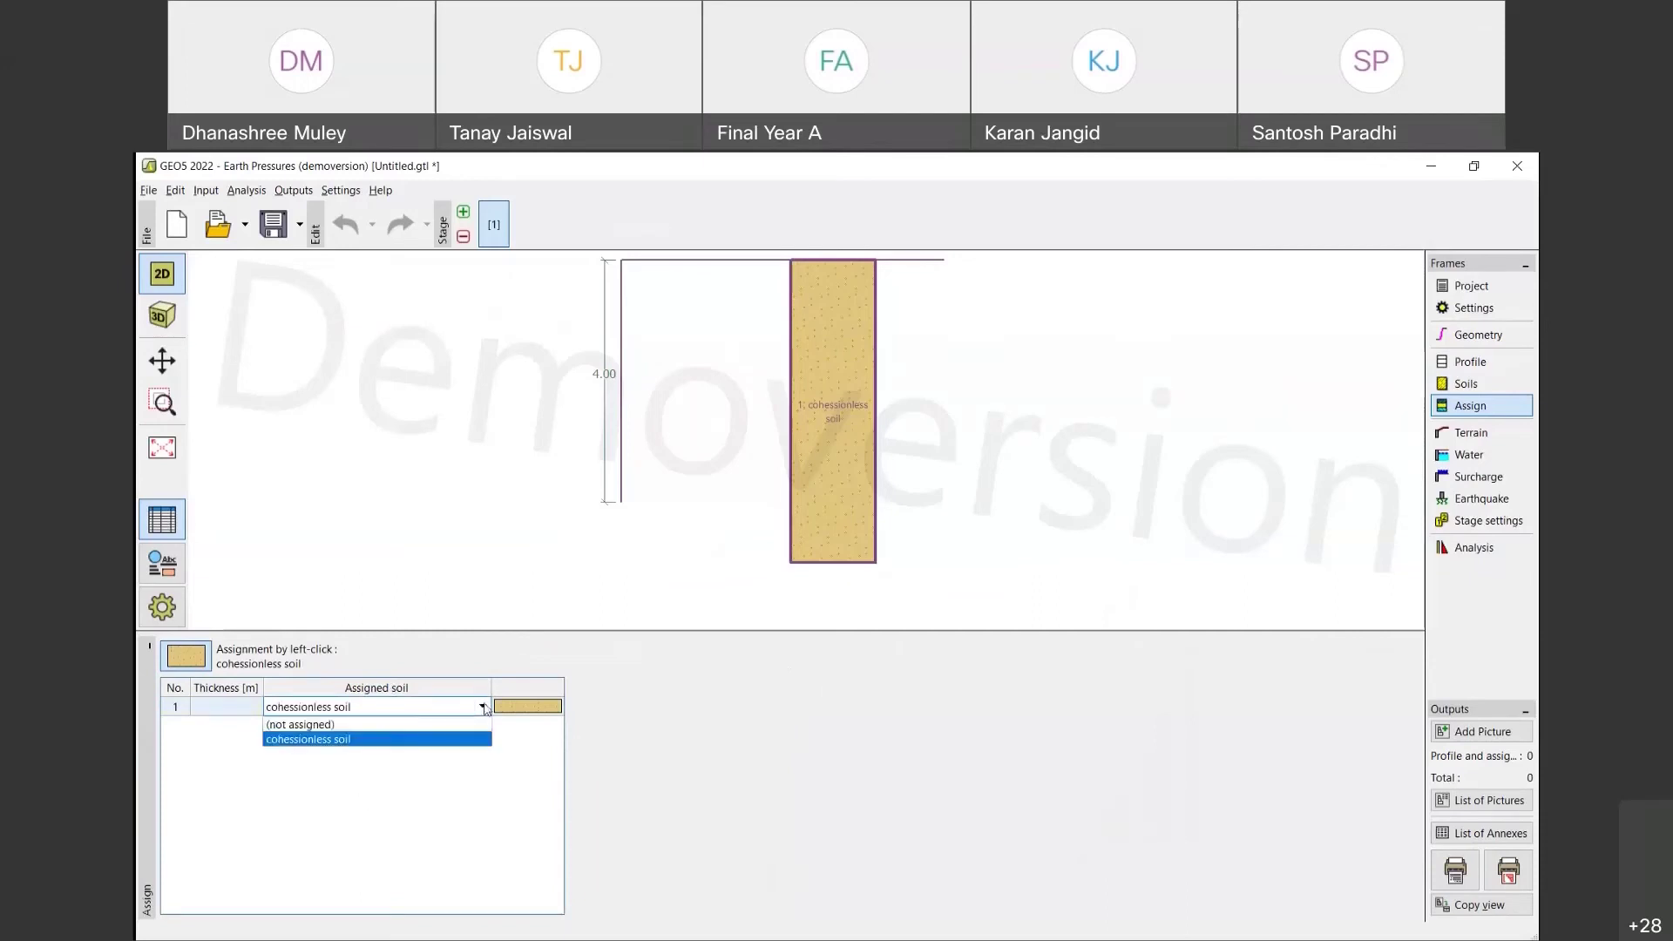
left_click(465, 814)
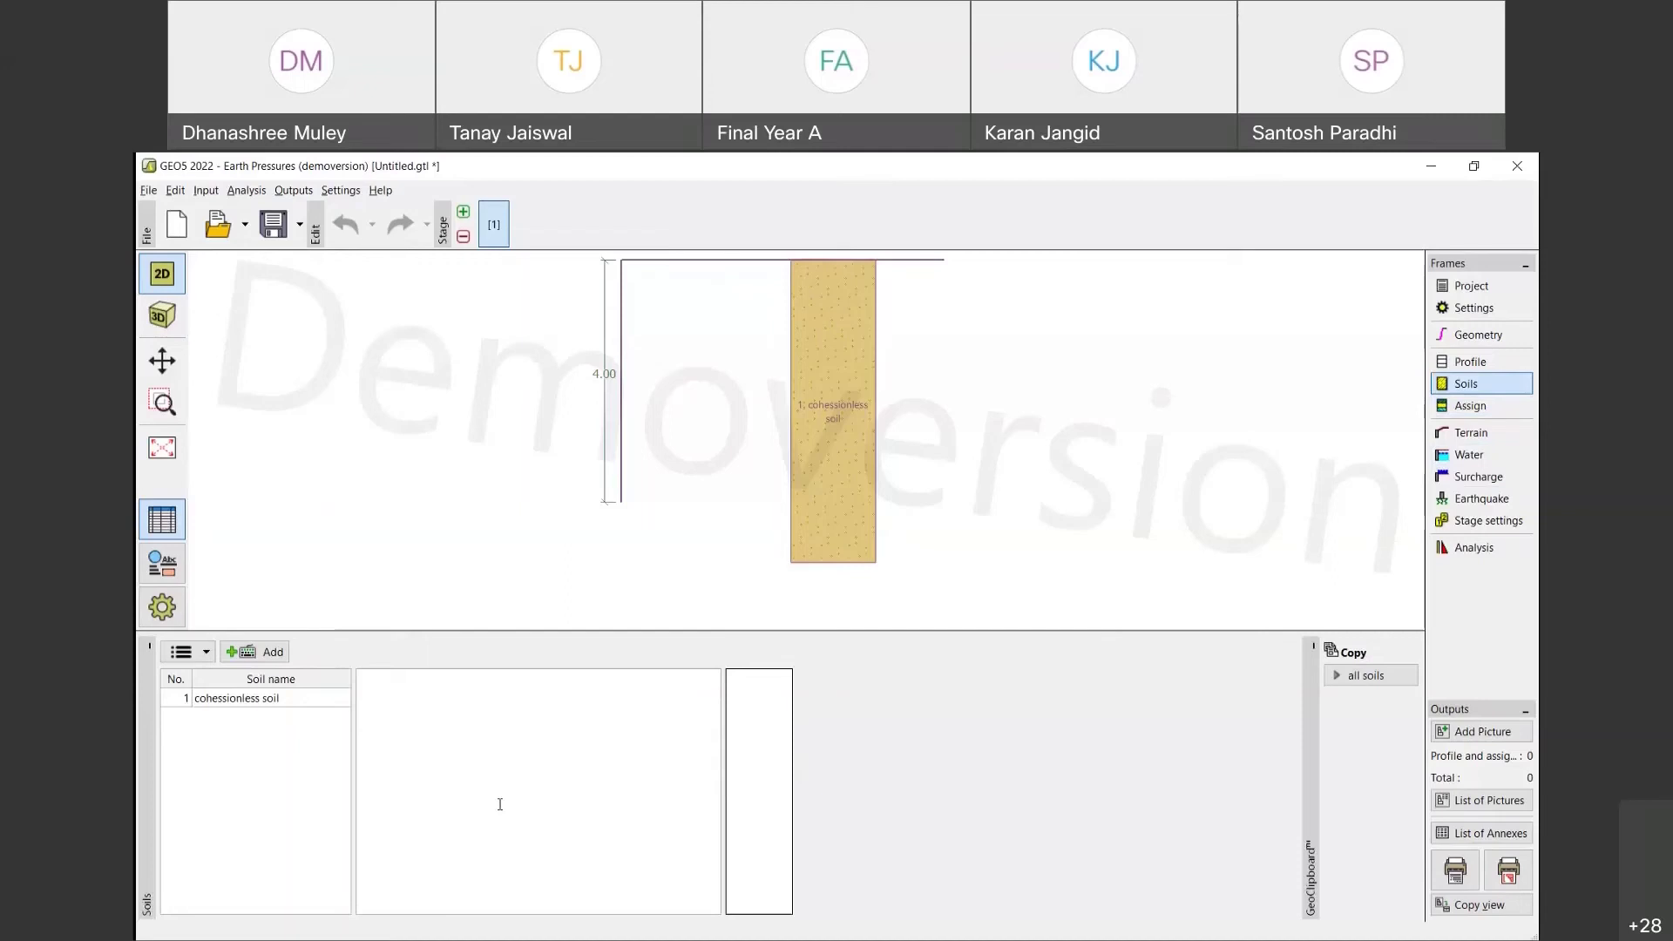
- Review the cohessionless soil's properties and the terrain and water settings, ending on the empty Surcharge frame
left_click(271, 707)
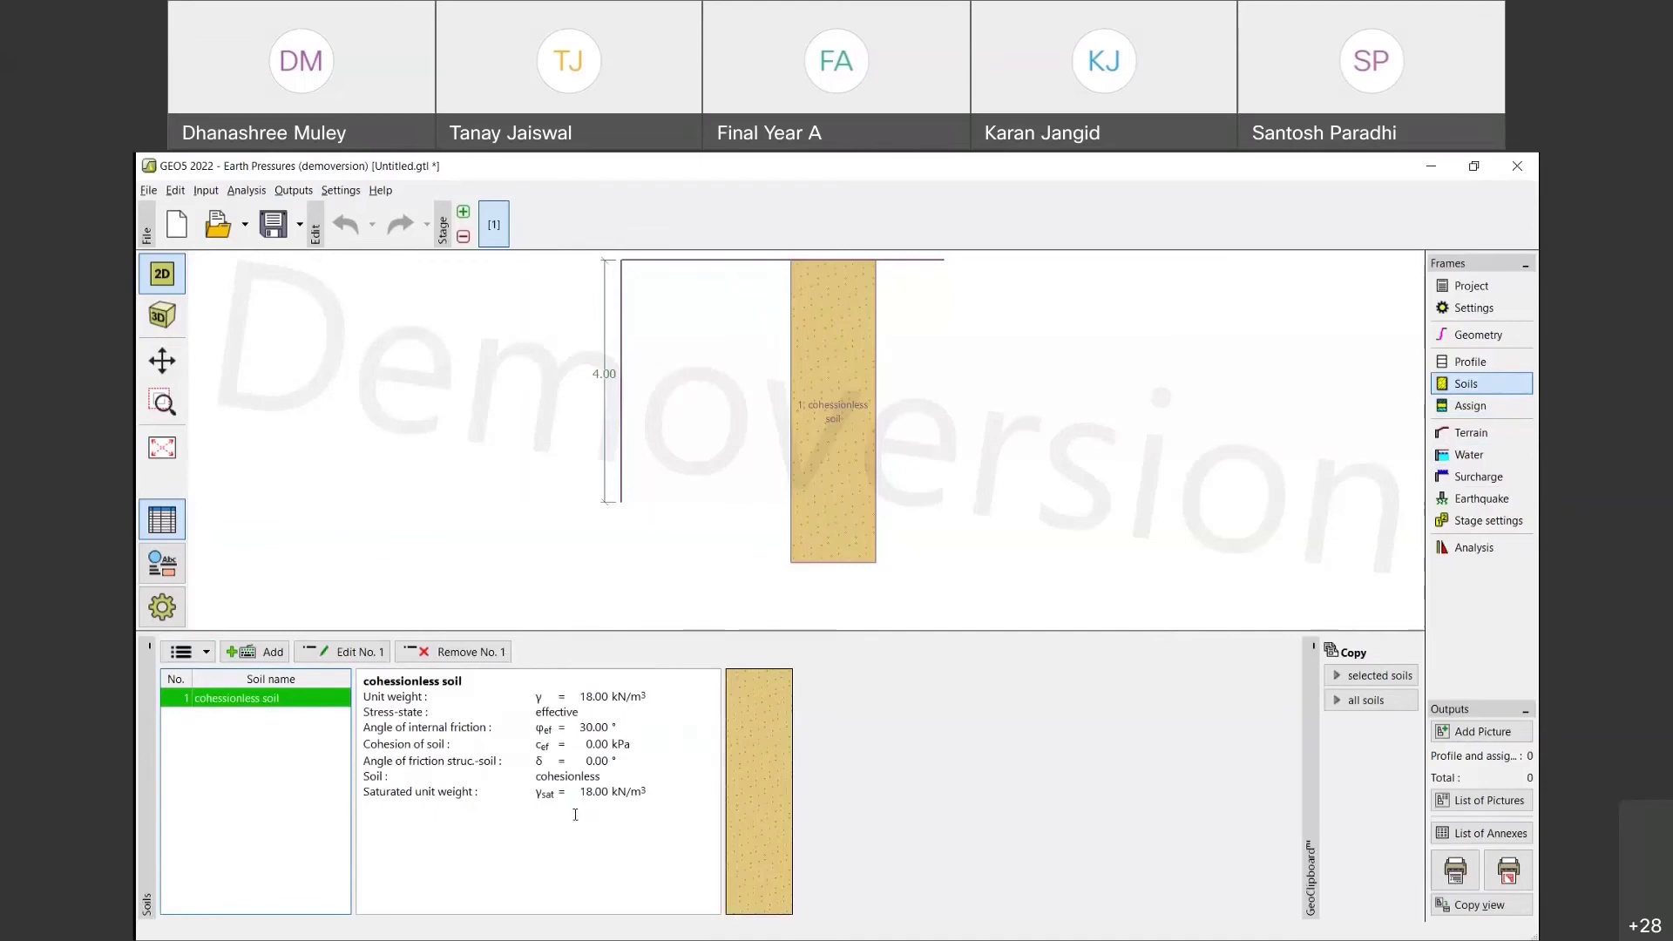
left_click(1497, 442)
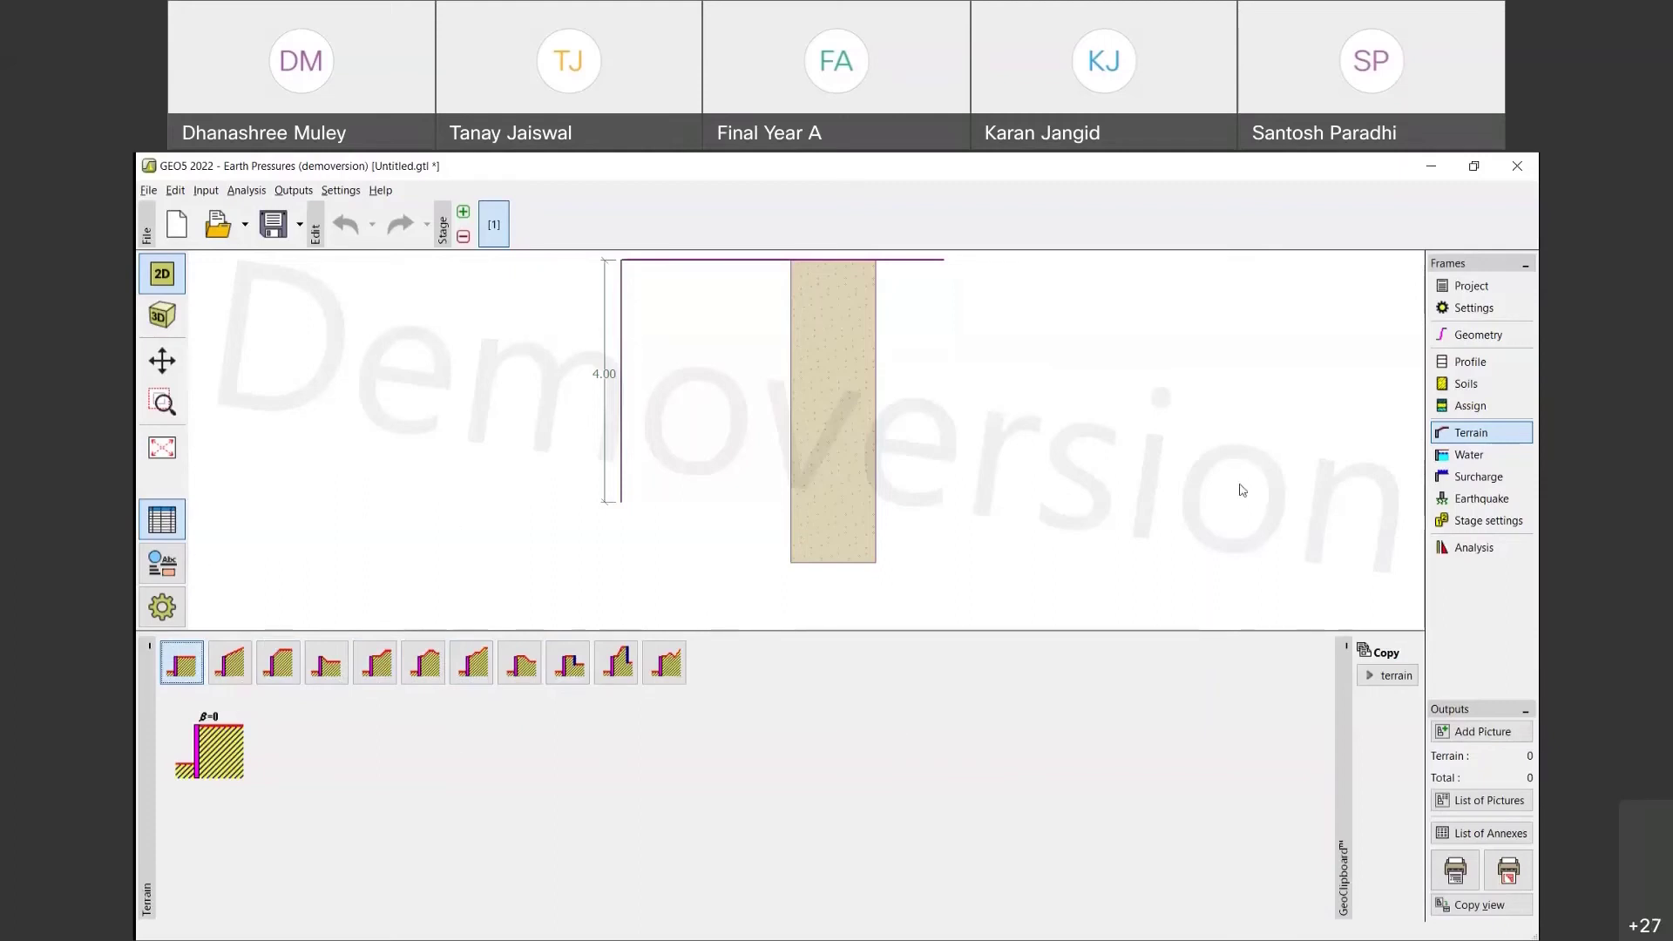
left_click(1449, 456)
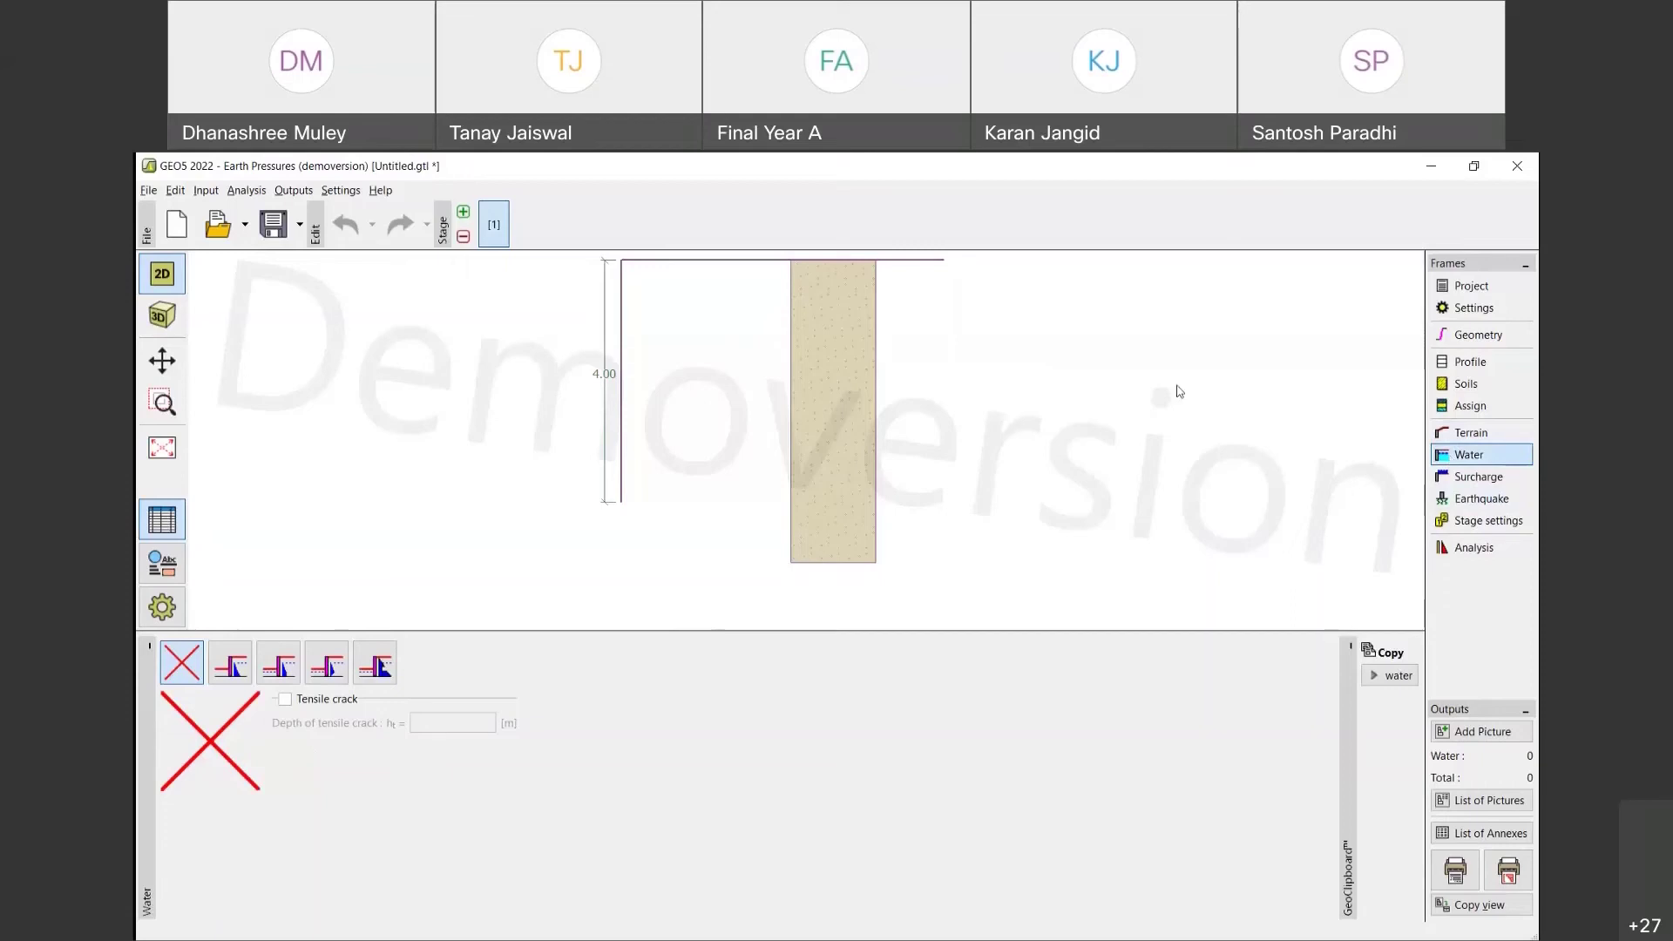
left_click(1487, 479)
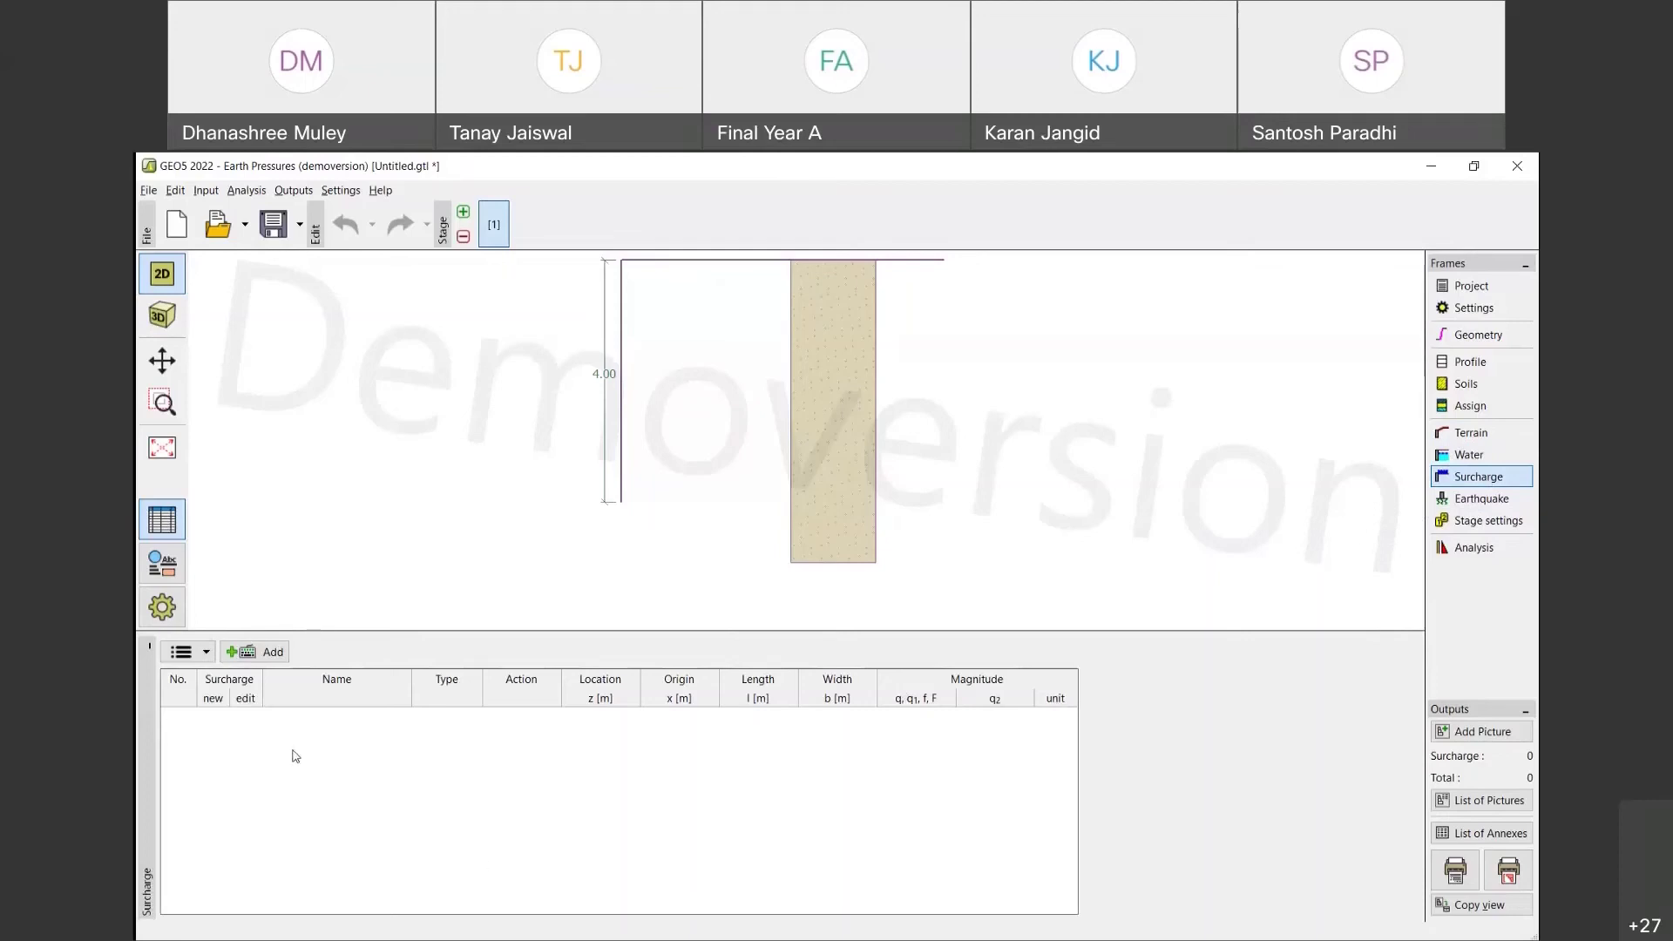
- Define a new permanent surface surcharge named 'surcharge load 1' with magnitude 36 kN/m²
left_click(275, 653)
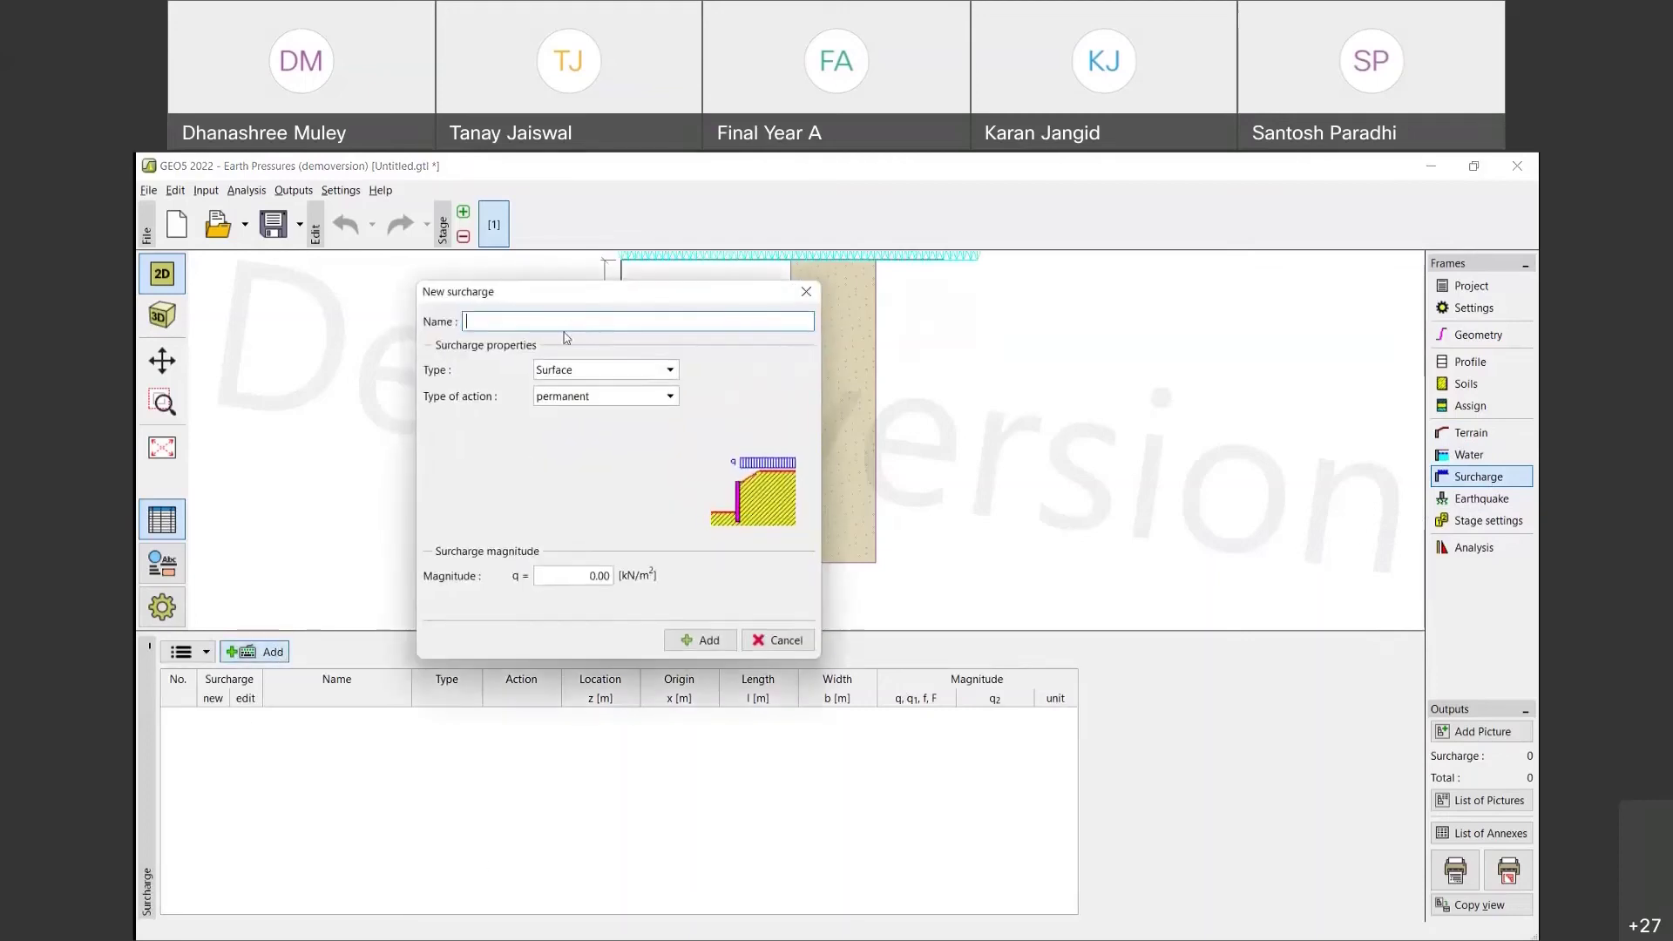
type("surcharge load 1")
left_click(597, 578)
double_click(597, 578)
left_click(597, 578)
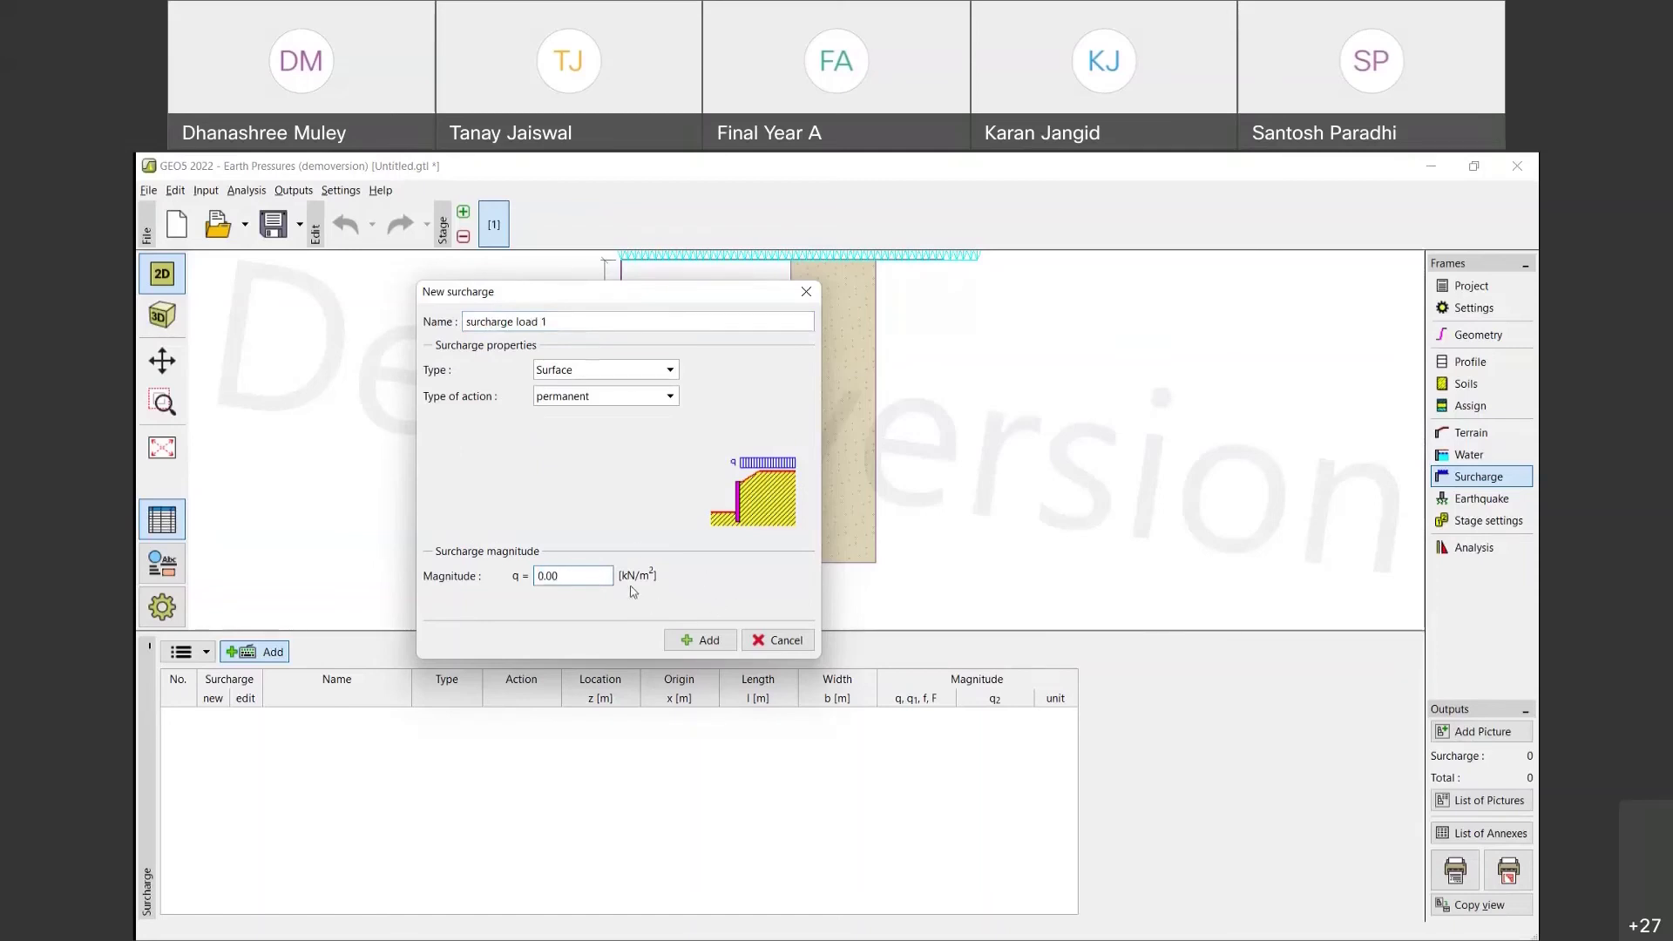
double_click(572, 575)
type("36")
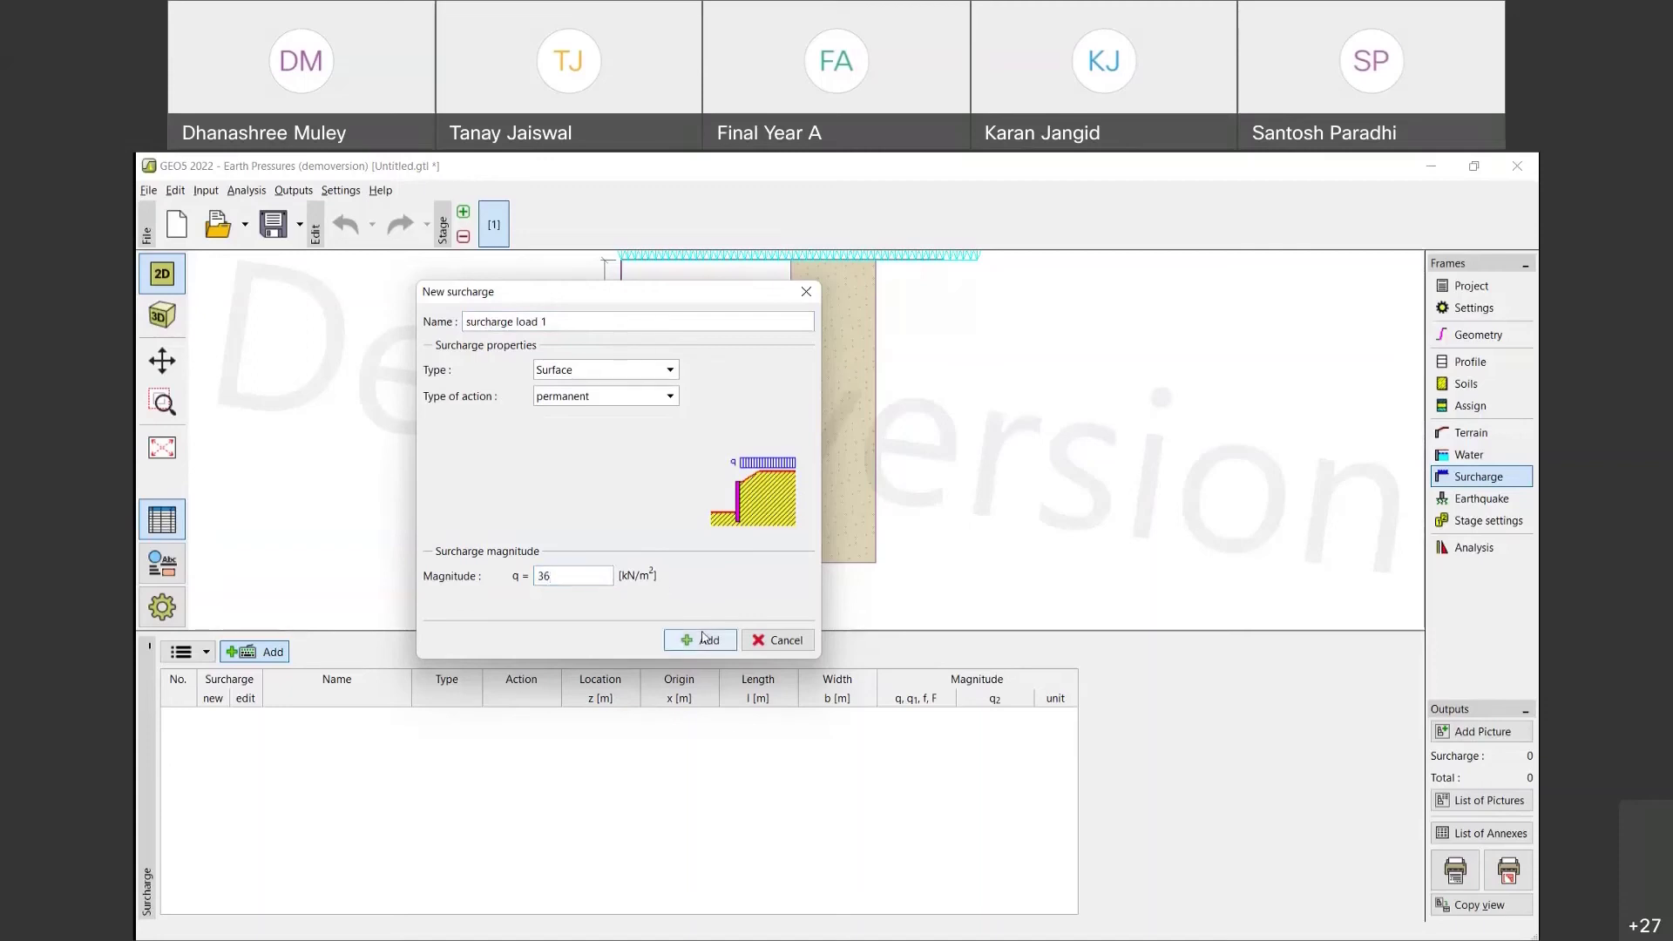
- Add the surcharge twice, creating a duplicate 36.00 kN/m² load, then close the window
left_click(703, 640)
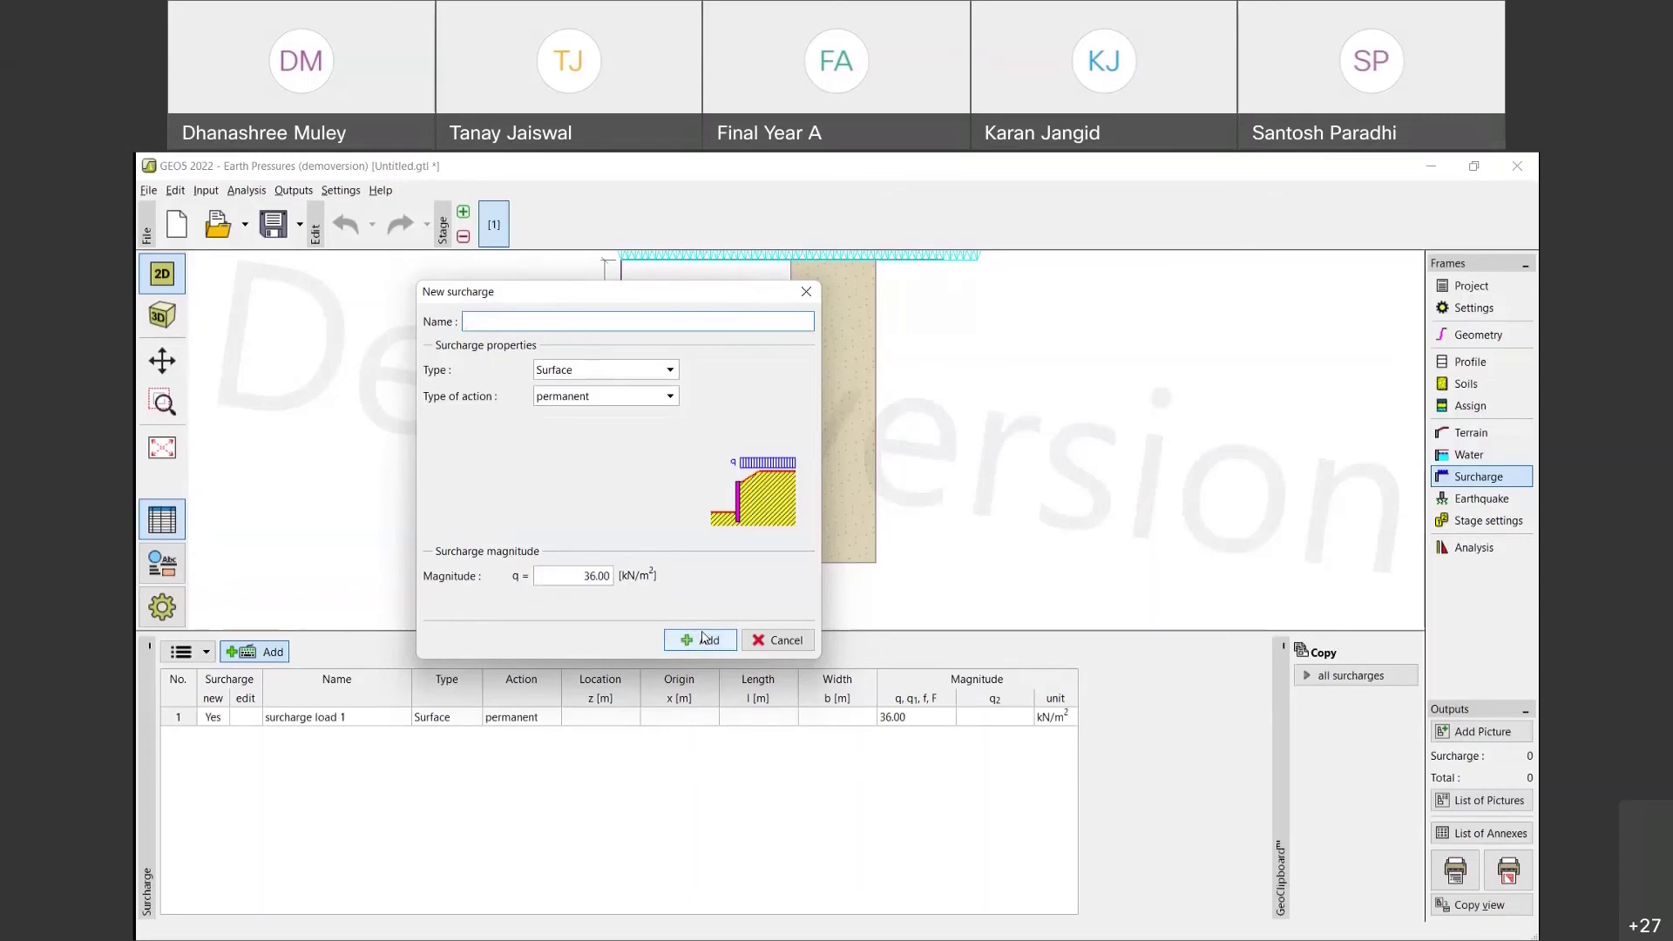
left_click(703, 640)
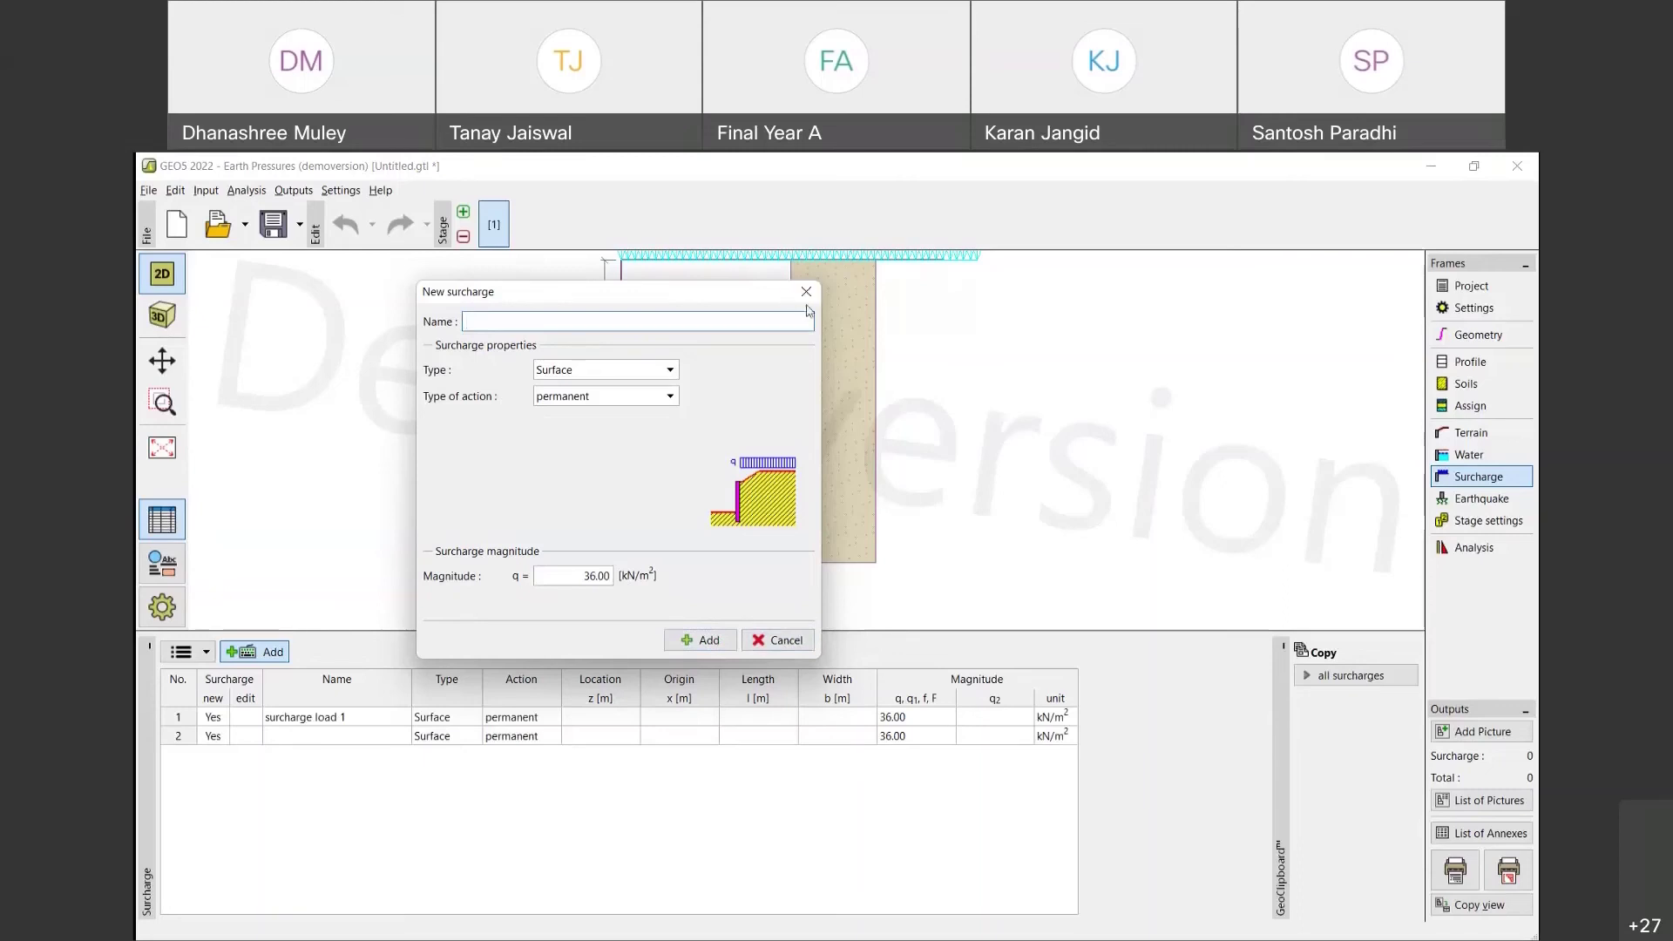
left_click(780, 640)
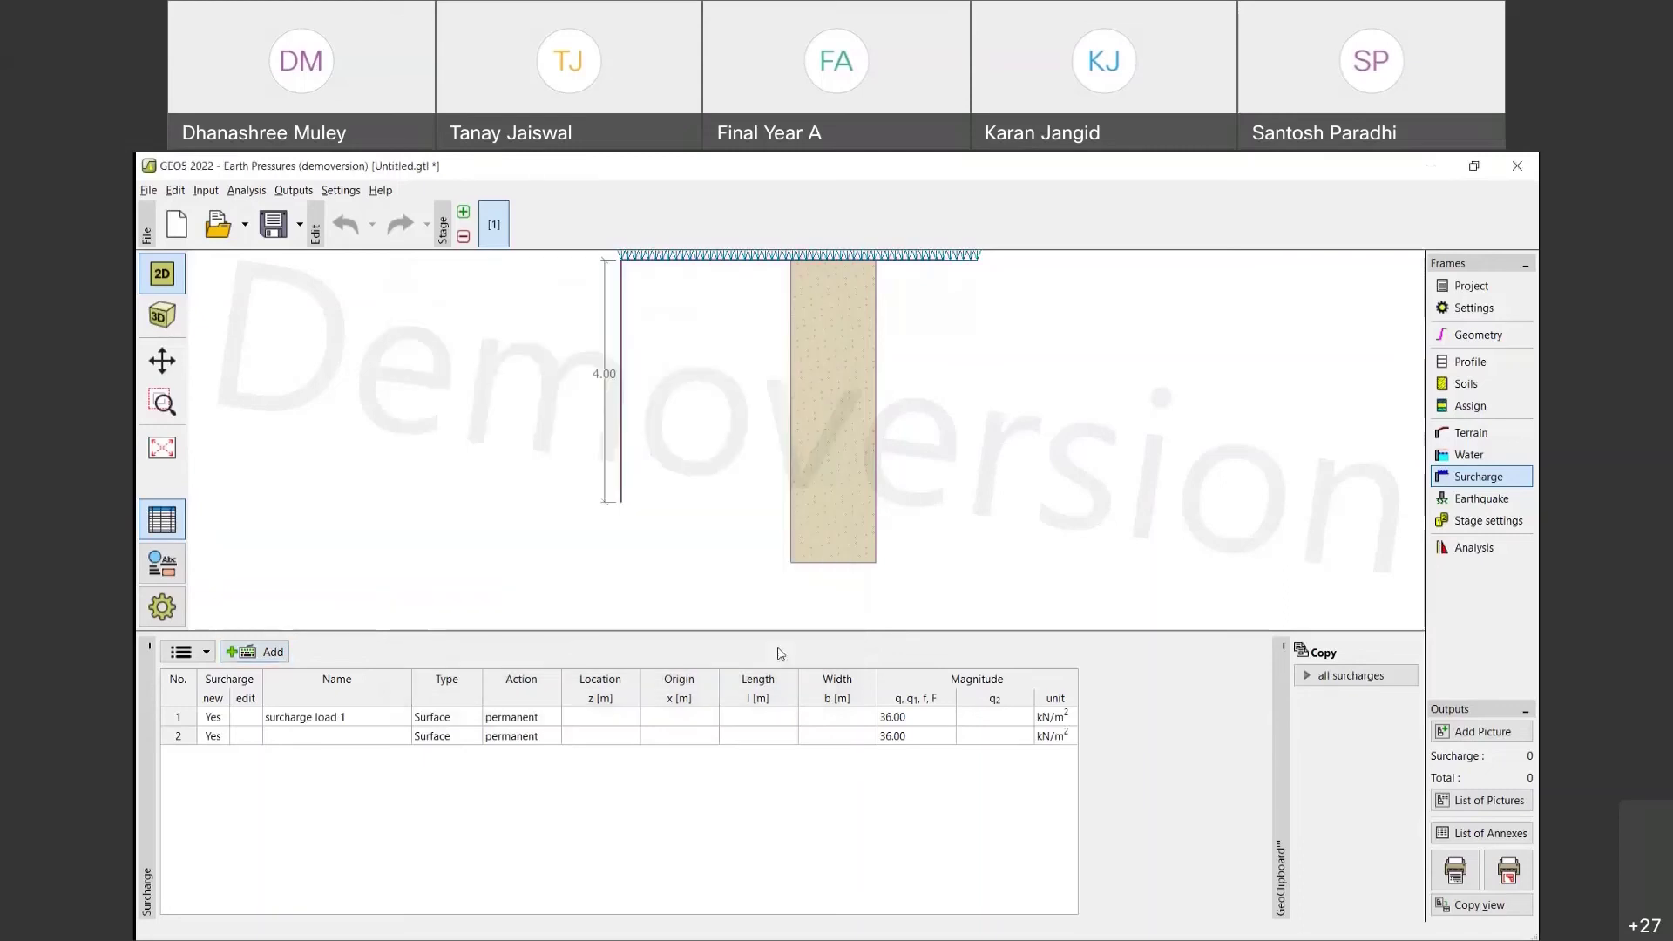
- Delete the duplicate surcharge in row 2, leaving only surcharge load 1, and move to Earthquake
left_click(547, 738)
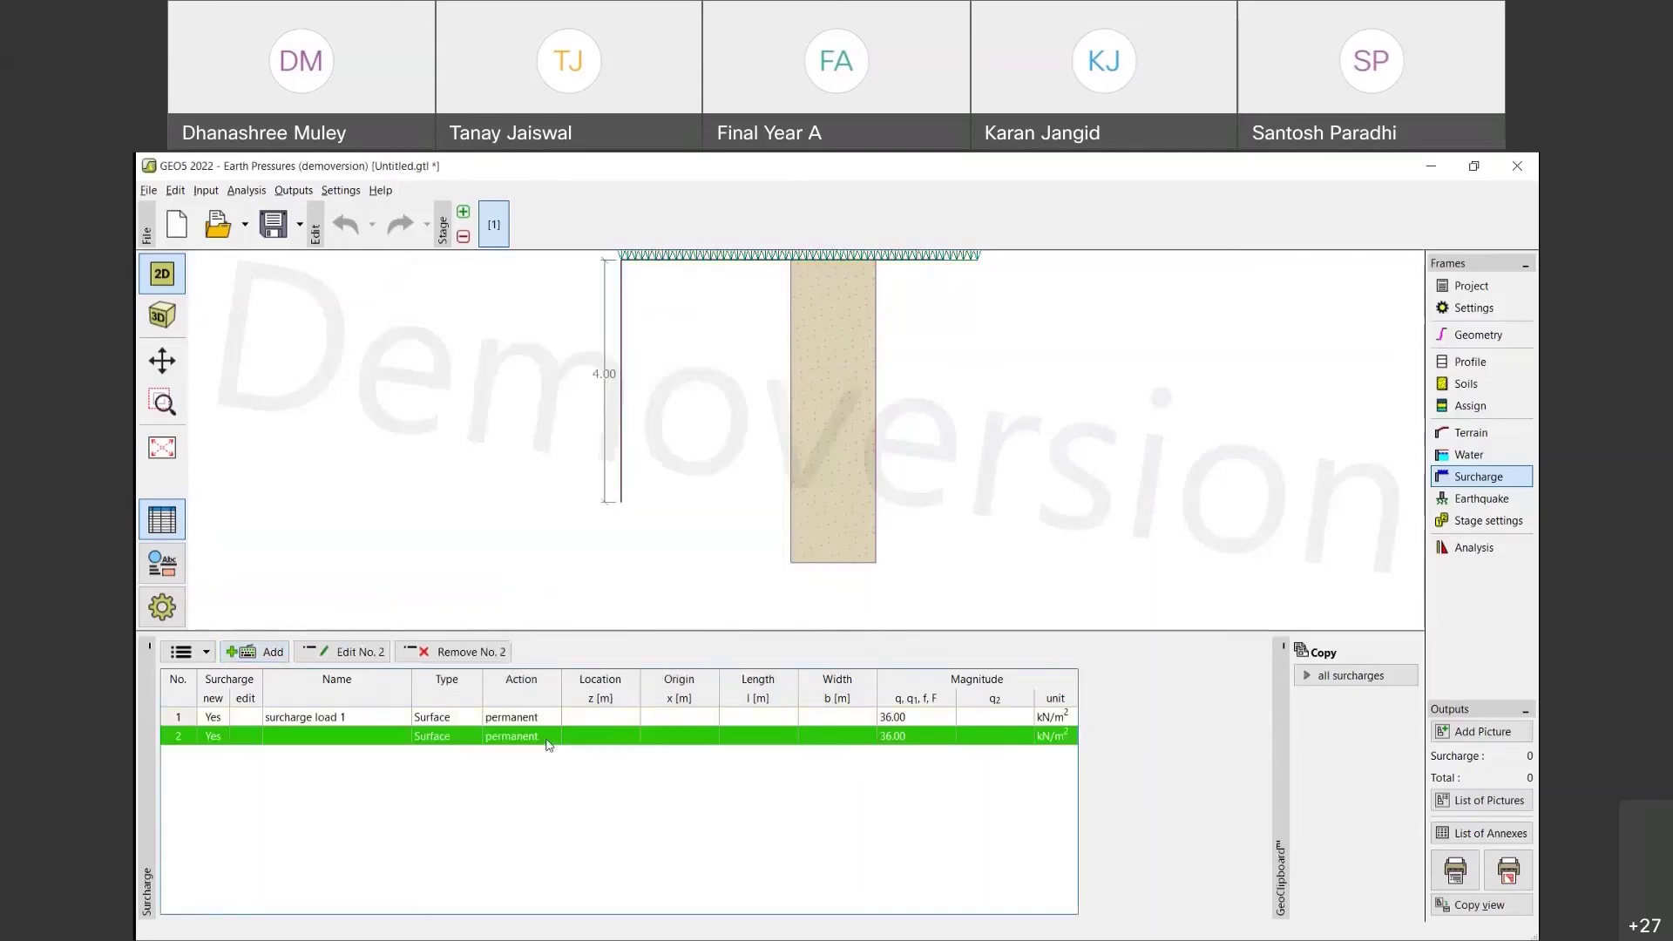
left_click(467, 651)
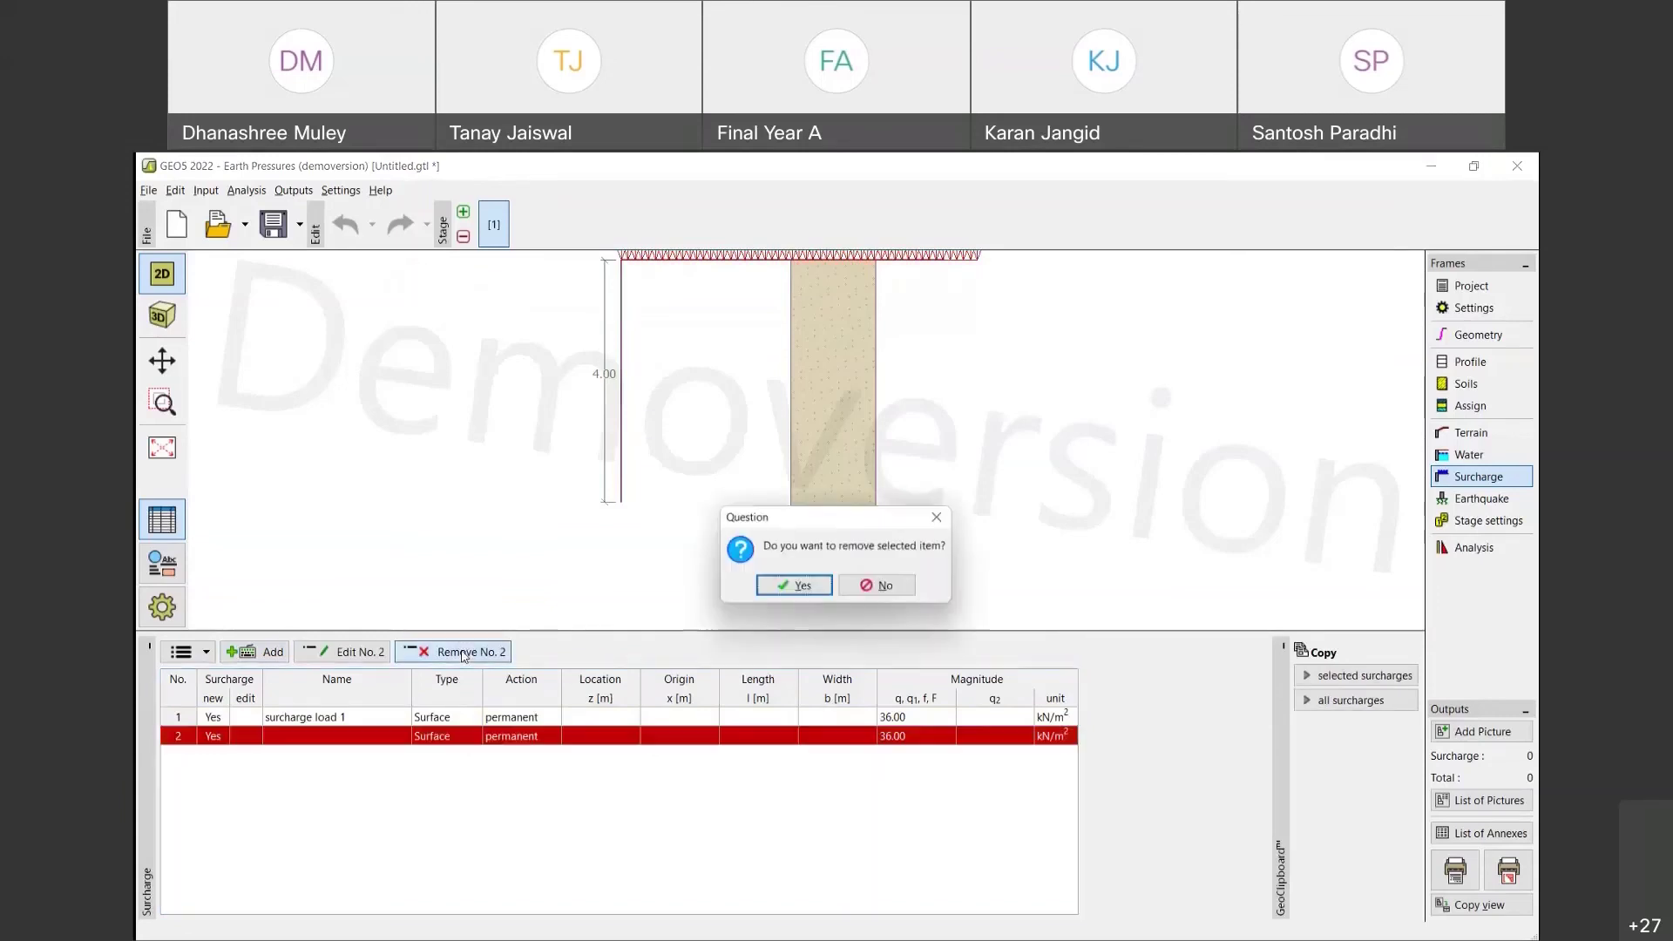
left_click(767, 587)
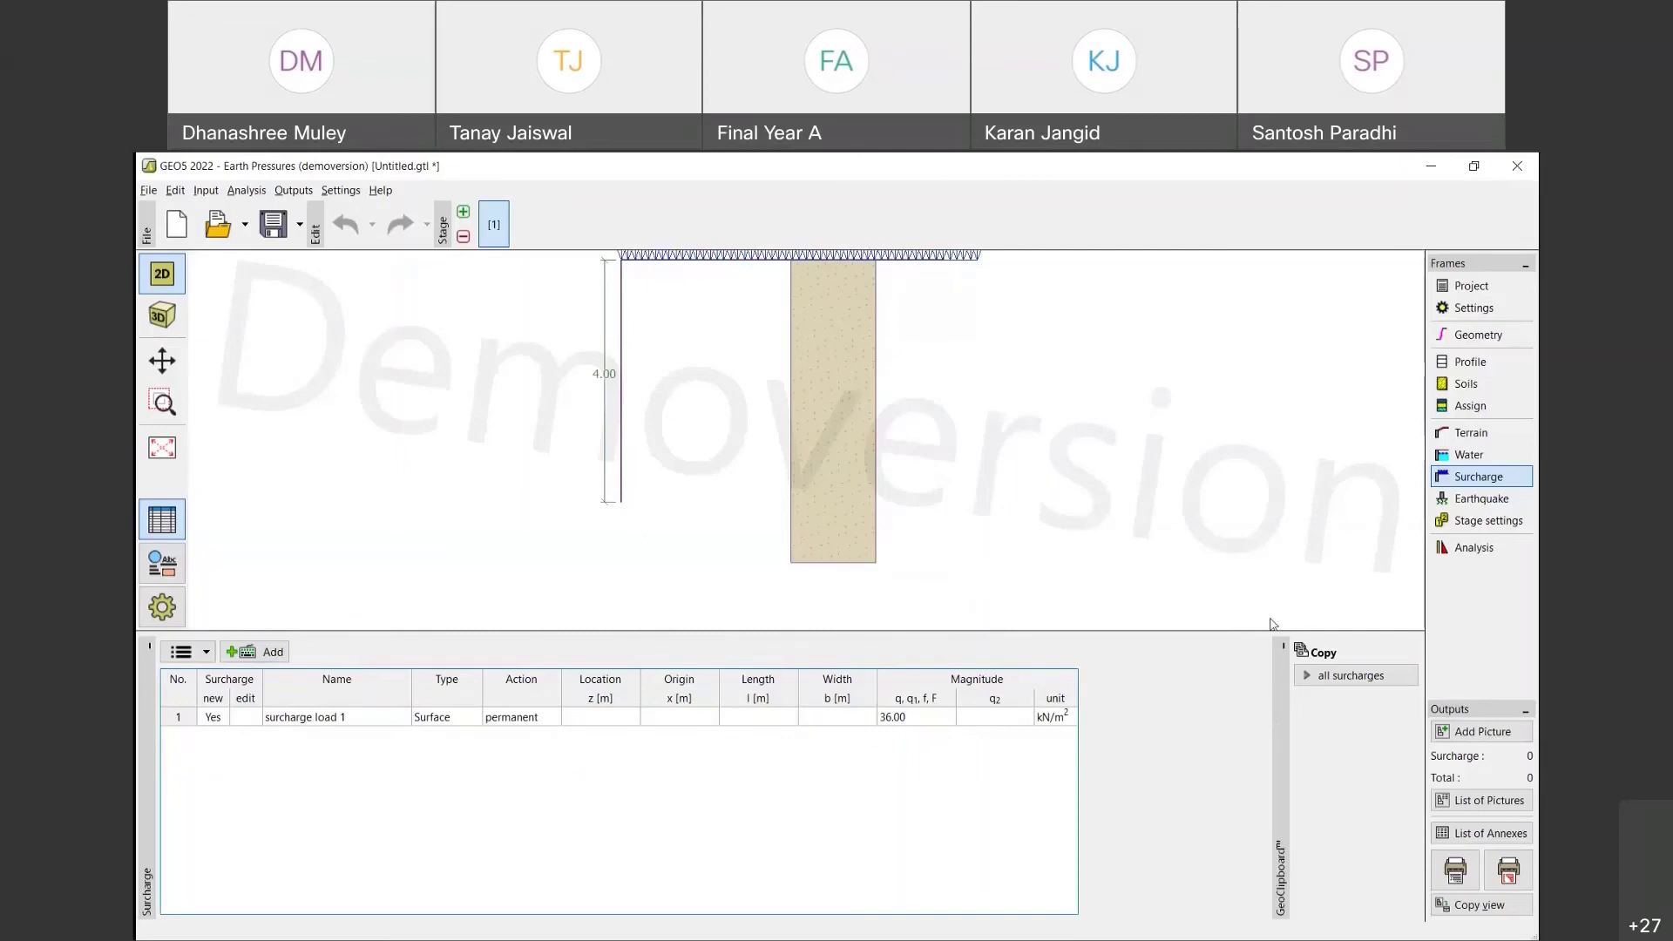
left_click(1461, 499)
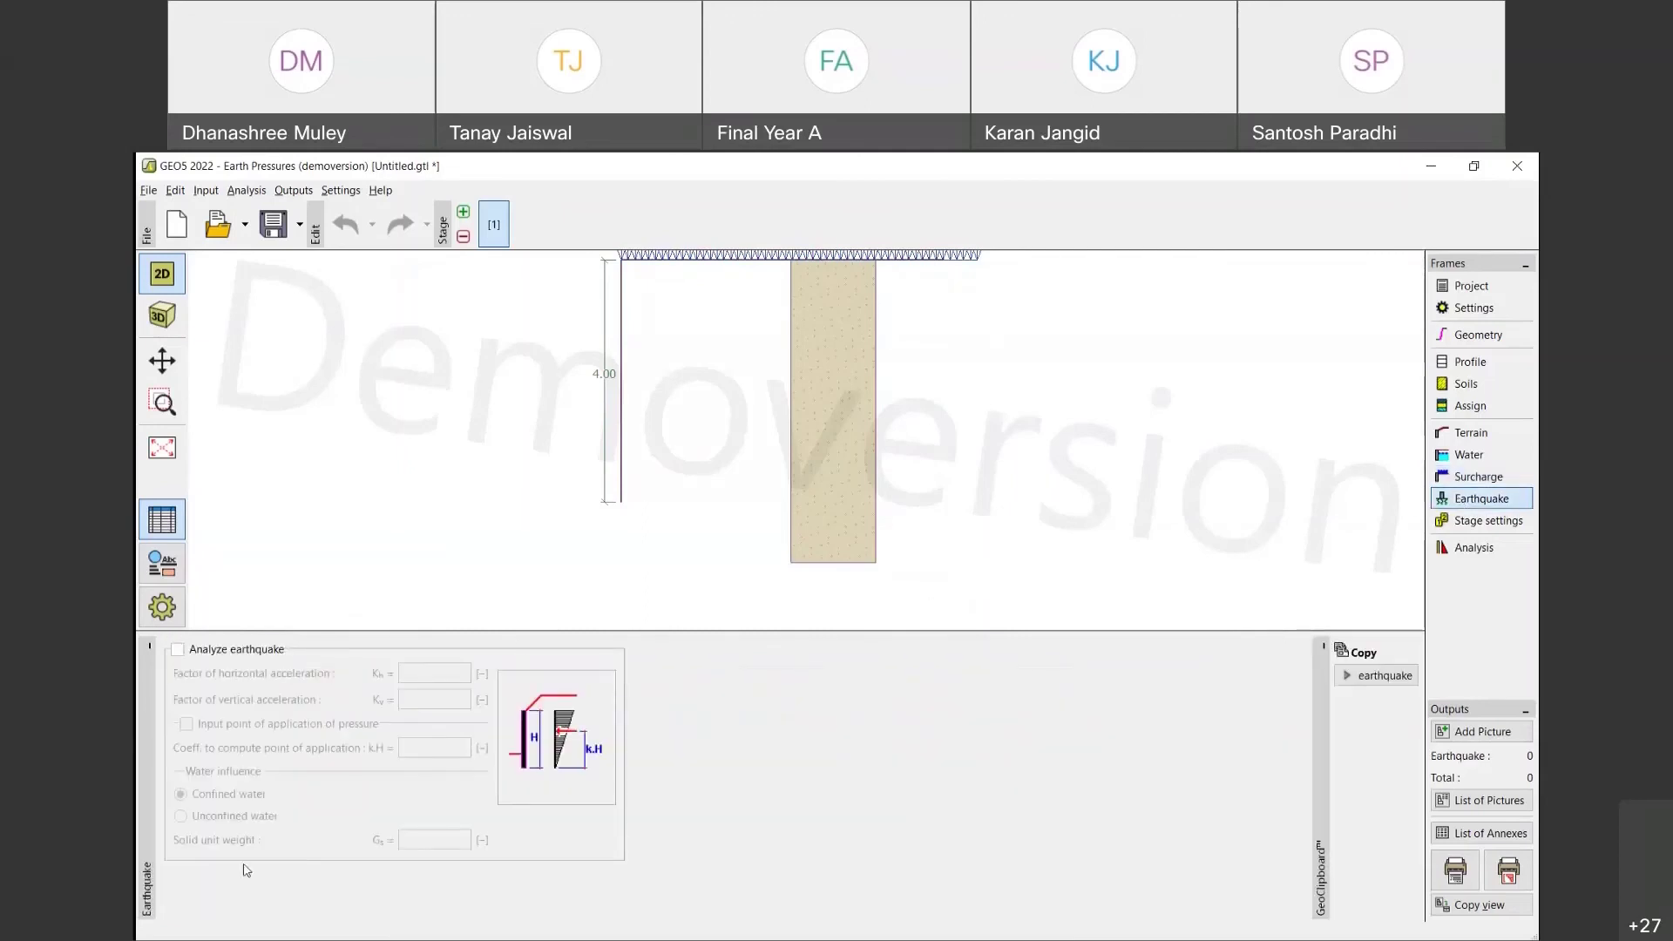
- Leave earthquake analysis off, keep the permanent design situation, and run the earth pressure analysis
left_click(180, 653)
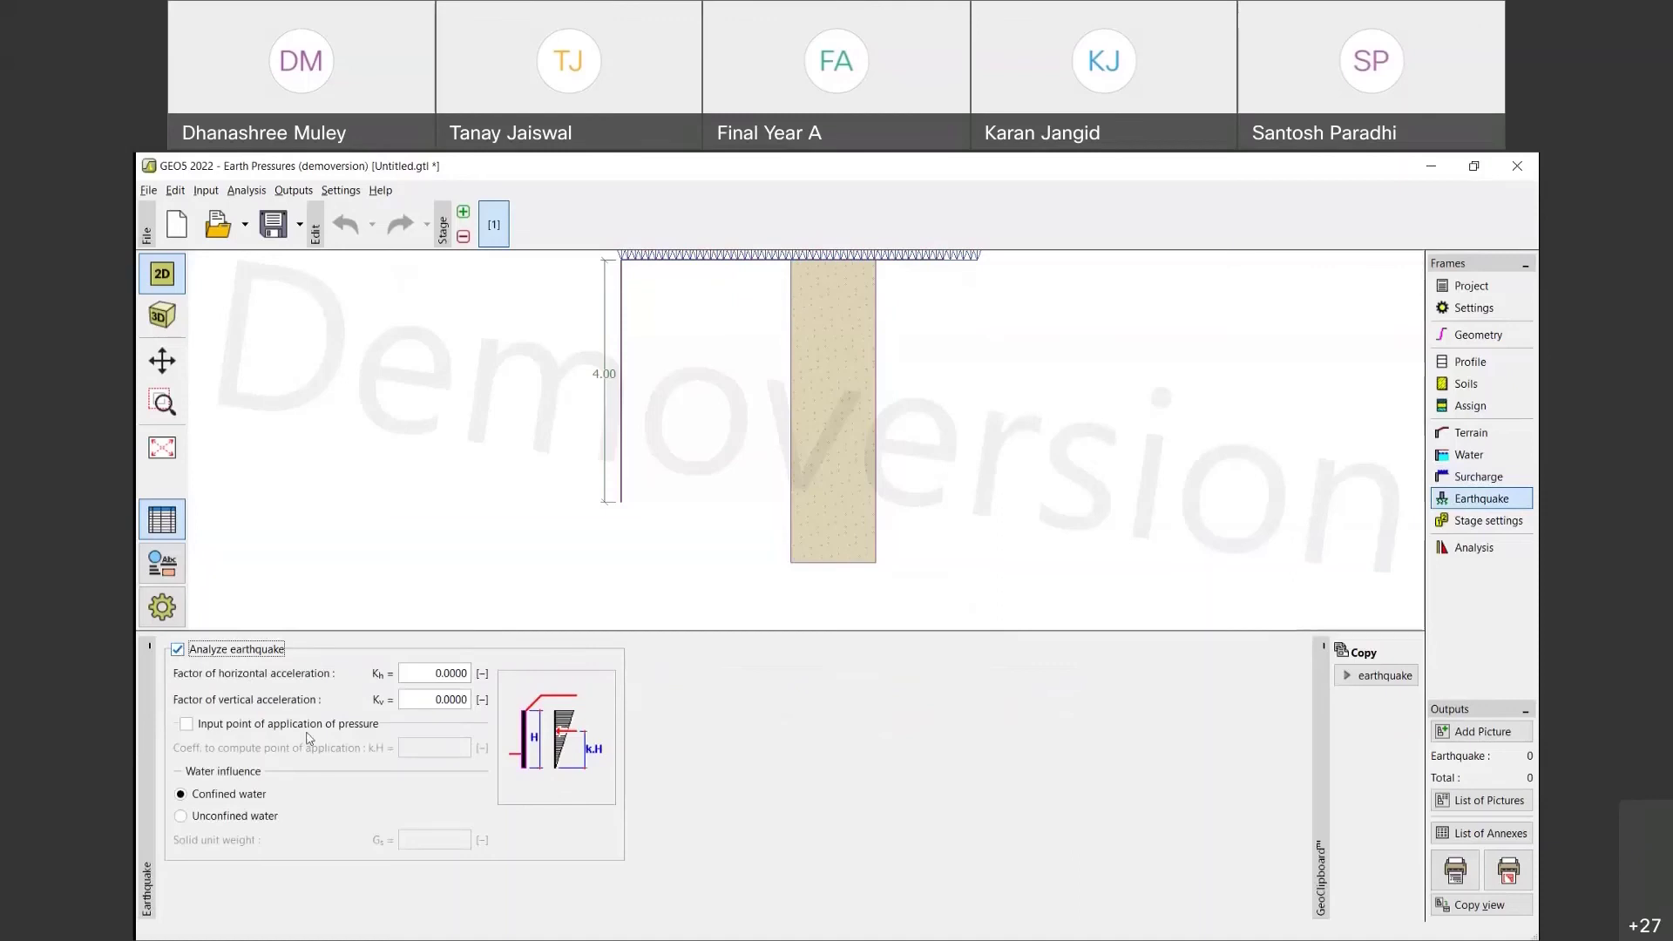
left_click(176, 654)
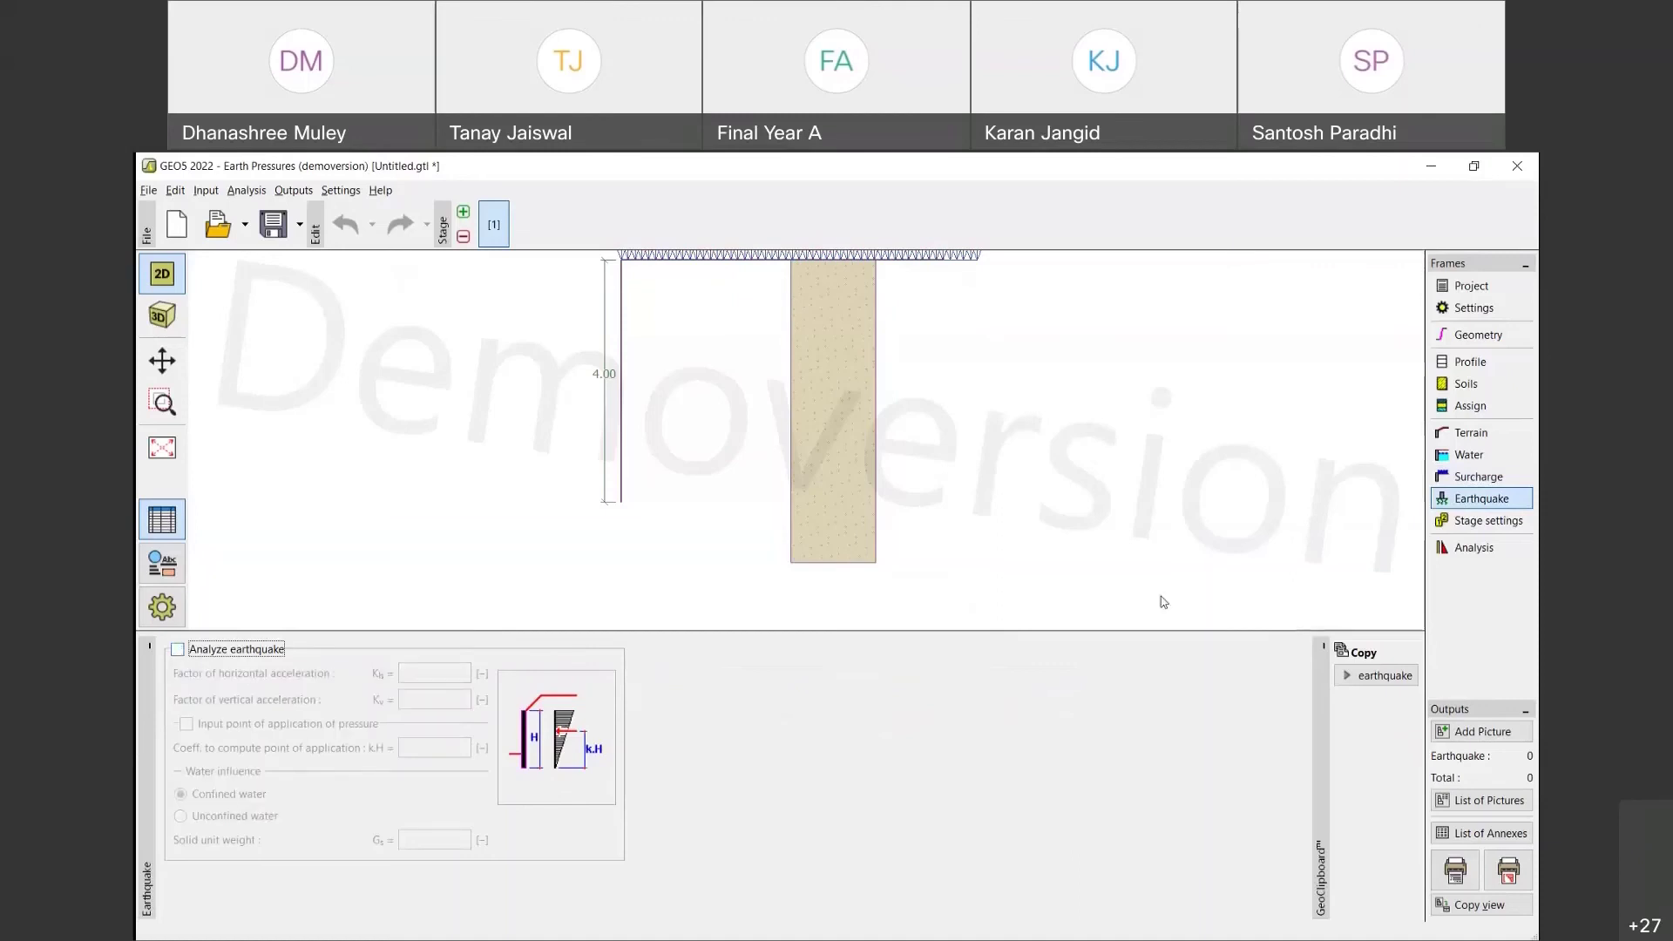
left_click(1445, 526)
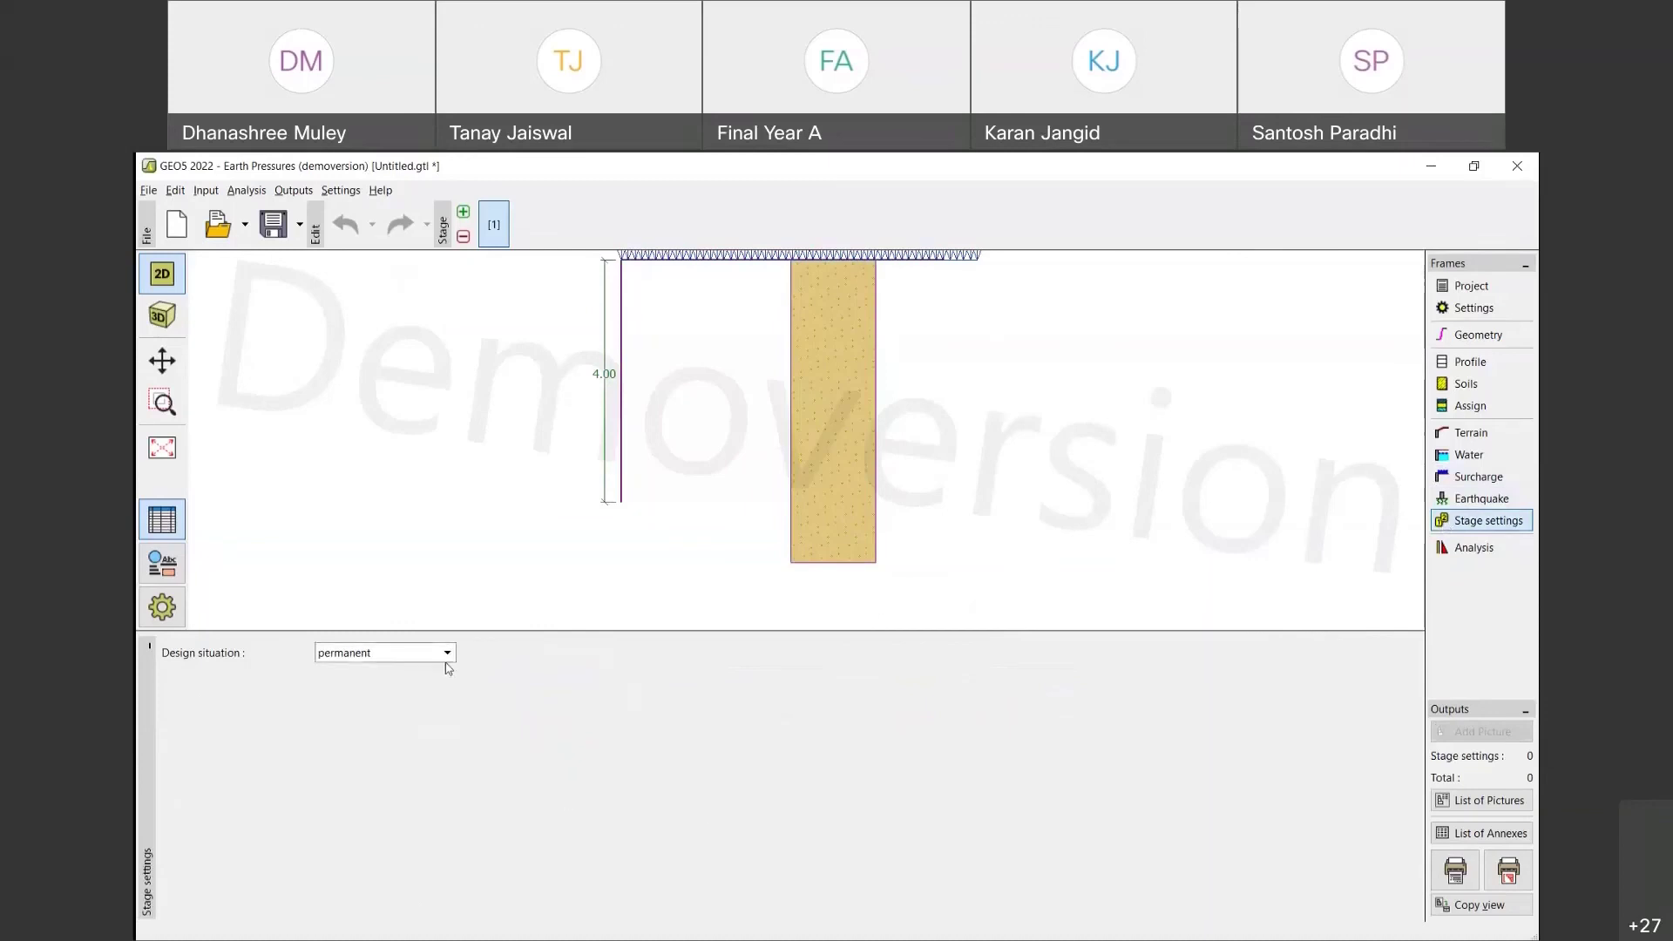
left_click(447, 653)
left_click(503, 725)
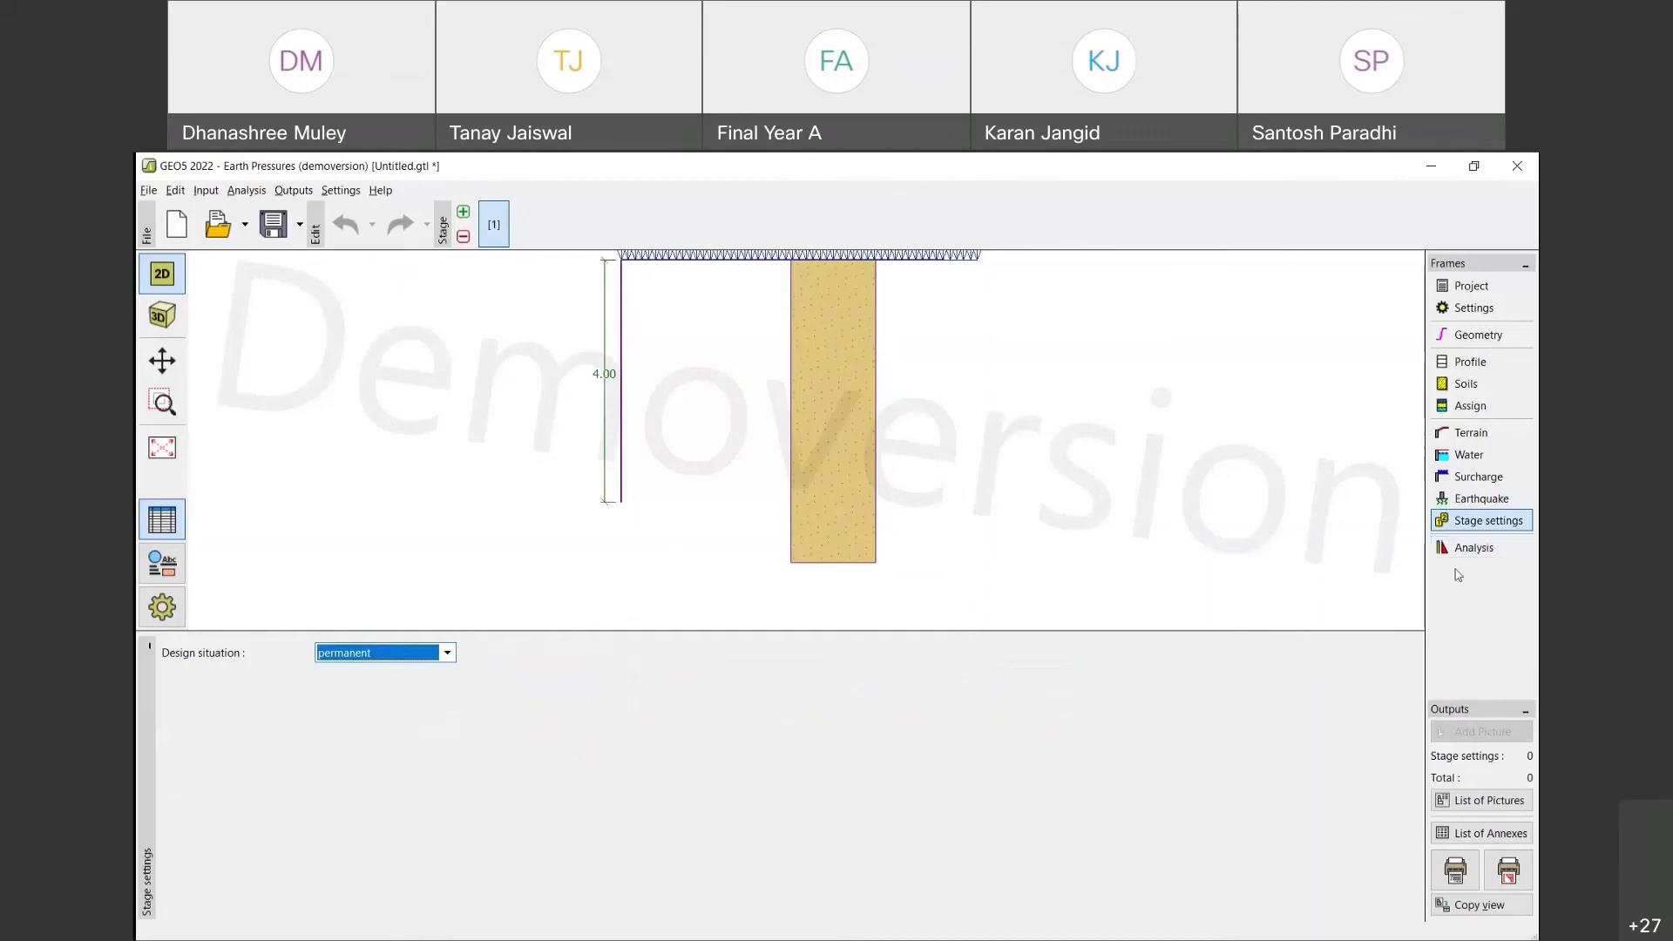
left_click(1461, 549)
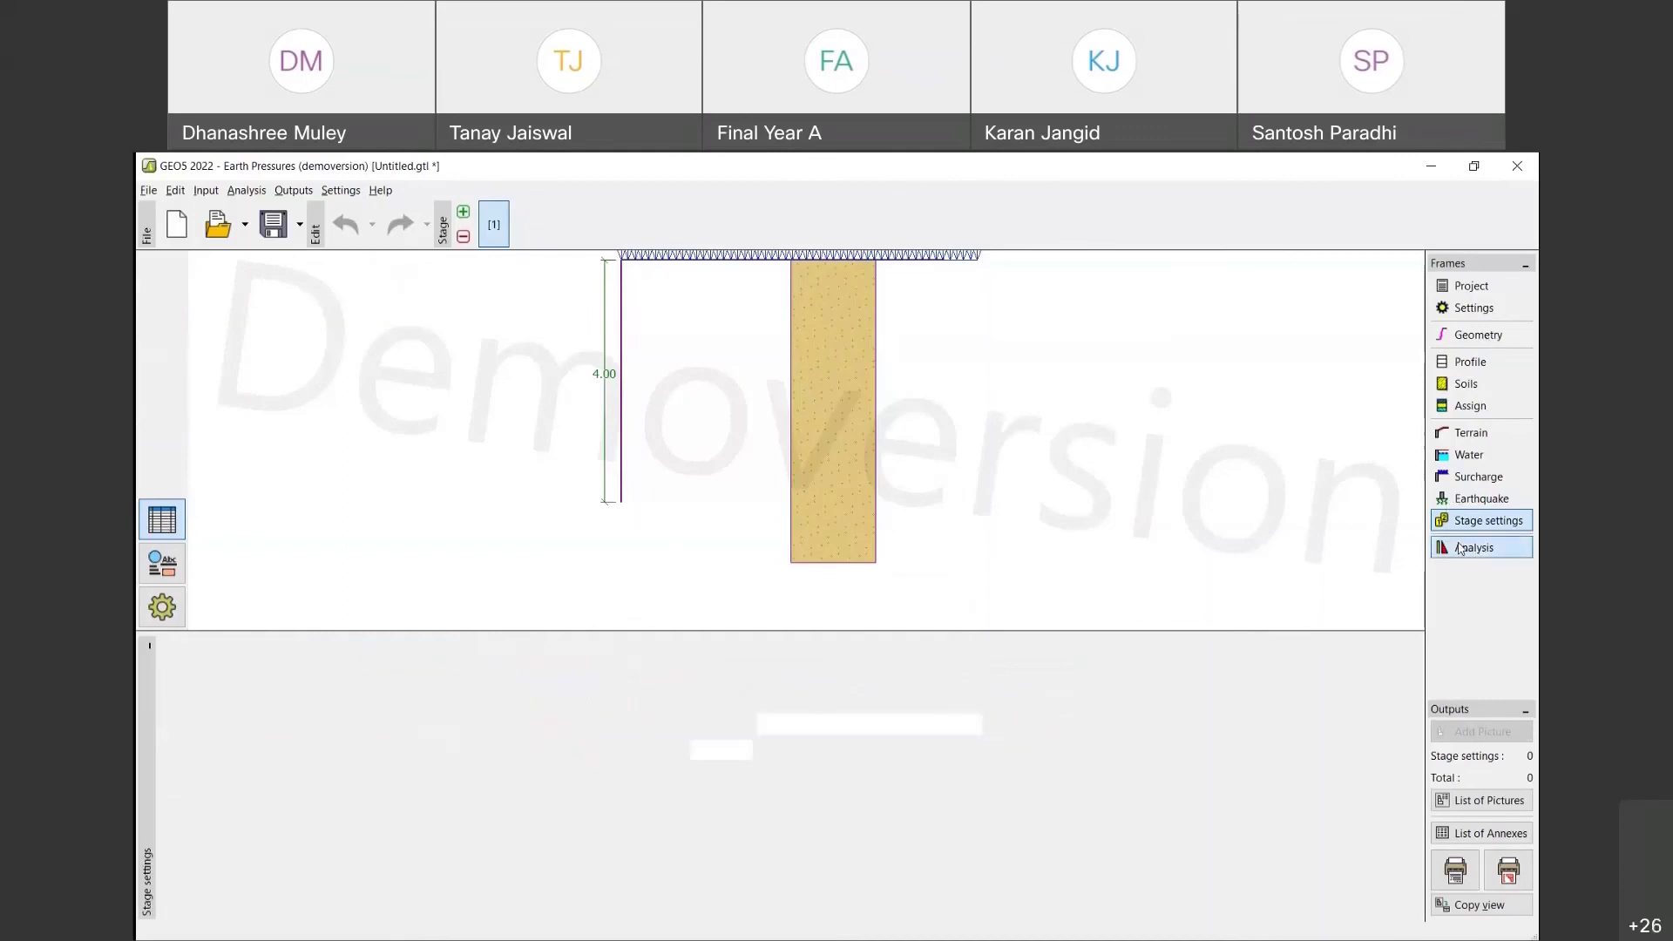